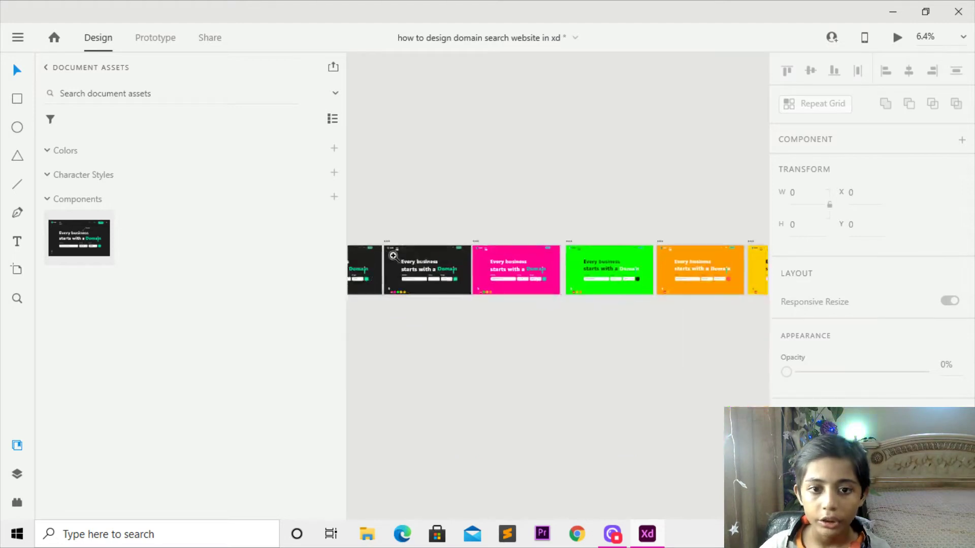
- Examine the finished domain search website artboards in their dark, pink, green, orange and yellow colour variants
{"action": "scroll", "coordinate": [416, 260], "scroll_direction": "up", "scroll_amount": 6}
{"action": "left_click_drag", "start_coordinate": [504, 227], "coordinate": [460, 214]}
{"action": "scroll", "coordinate": [489, 224], "scroll_direction": "right", "scroll_amount": 3}
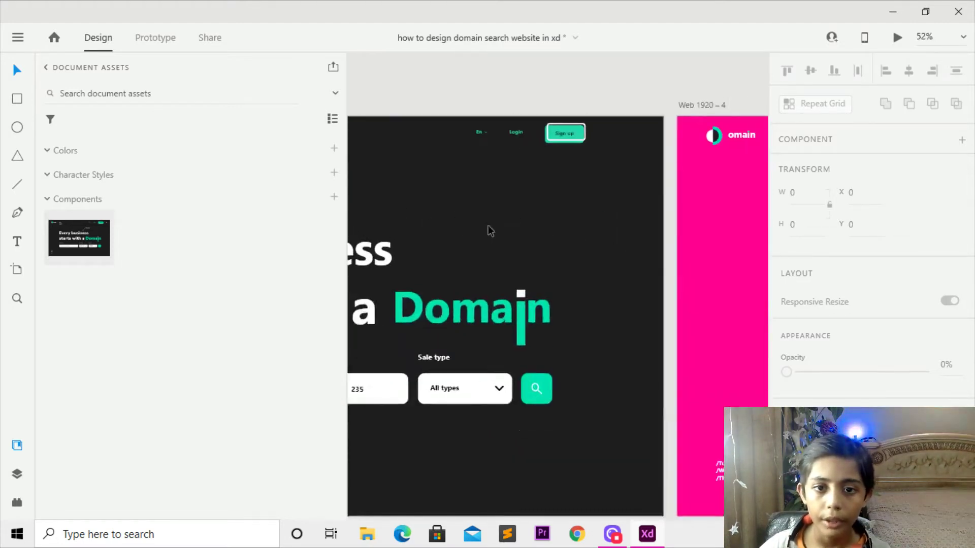
{"action": "scroll", "coordinate": [507, 248], "scroll_direction": "down", "scroll_amount": 10}
{"action": "scroll", "coordinate": [535, 306], "scroll_direction": "up", "scroll_amount": 5}
{"action": "scroll", "coordinate": [534, 307], "scroll_direction": "up", "scroll_amount": 3}
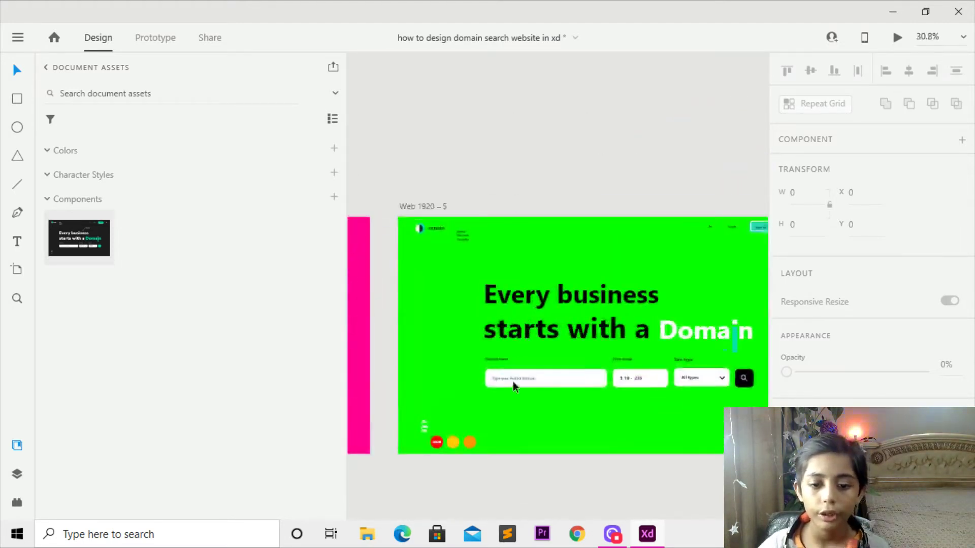
{"action": "scroll", "coordinate": [496, 420], "scroll_direction": "down", "scroll_amount": 10}
{"action": "left_click_drag", "start_coordinate": [386, 447], "coordinate": [553, 312]}
{"action": "scroll", "coordinate": [512, 287], "scroll_direction": "up", "scroll_amount": 7}
{"action": "scroll", "coordinate": [510, 286], "scroll_direction": "down", "scroll_amount": 8}
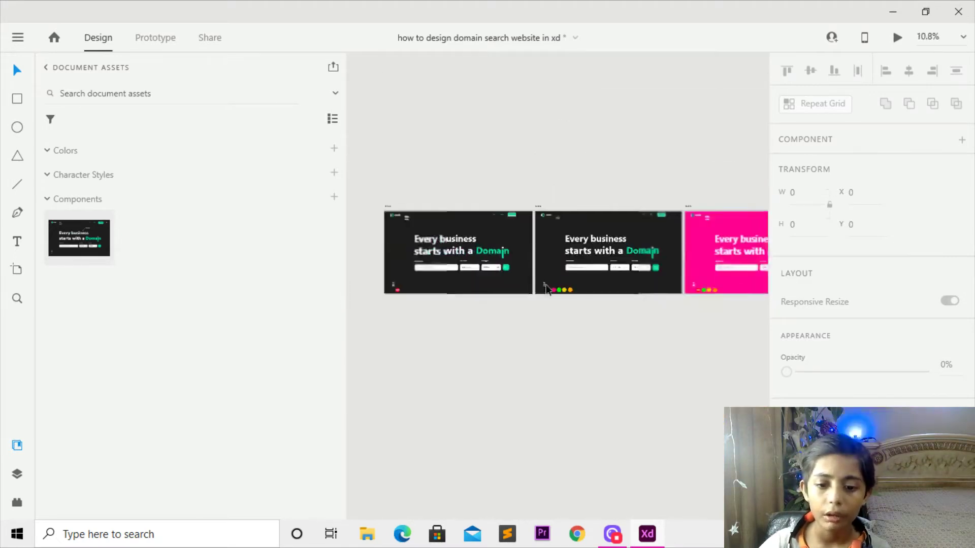
{"action": "scroll", "coordinate": [495, 282], "scroll_direction": "up", "scroll_amount": 5}
{"action": "scroll", "coordinate": [495, 282], "scroll_direction": "down", "scroll_amount": 1}
{"action": "scroll", "coordinate": [493, 280], "scroll_direction": "down", "scroll_amount": 5}
{"action": "left_click_drag", "start_coordinate": [604, 257], "coordinate": [489, 287]}
{"action": "scroll", "coordinate": [489, 277], "scroll_direction": "up", "scroll_amount": 7}
{"action": "scroll", "coordinate": [464, 370], "scroll_direction": "down", "scroll_amount": 7}
{"action": "left_click_drag", "start_coordinate": [457, 354], "coordinate": [512, 337]}
{"action": "scroll", "coordinate": [579, 282], "scroll_direction": "up", "scroll_amount": 5}
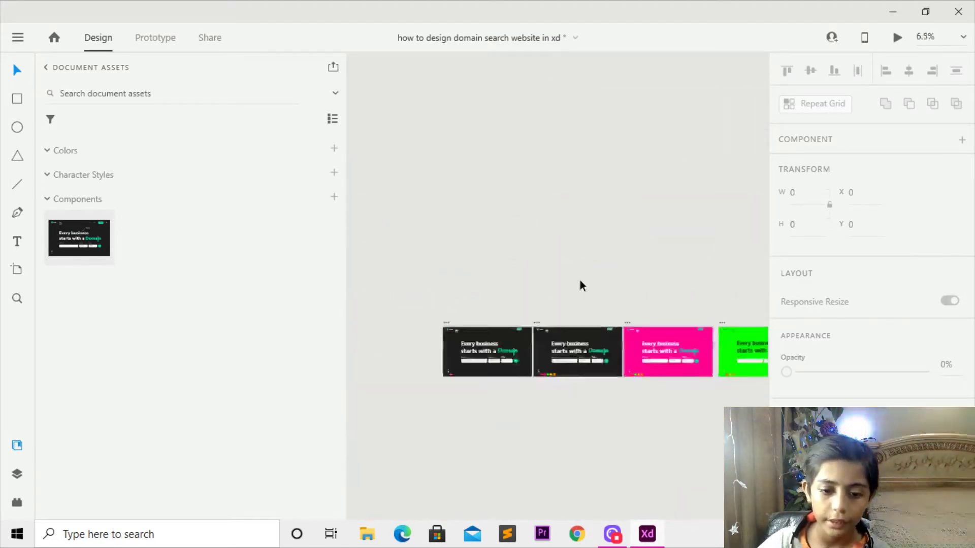
{"action": "left_click_drag", "start_coordinate": [550, 413], "coordinate": [431, 254]}
{"action": "scroll", "coordinate": [495, 251], "scroll_direction": "down", "scroll_amount": 5}
{"action": "left_click_drag", "start_coordinate": [495, 251], "coordinate": [410, 325]}
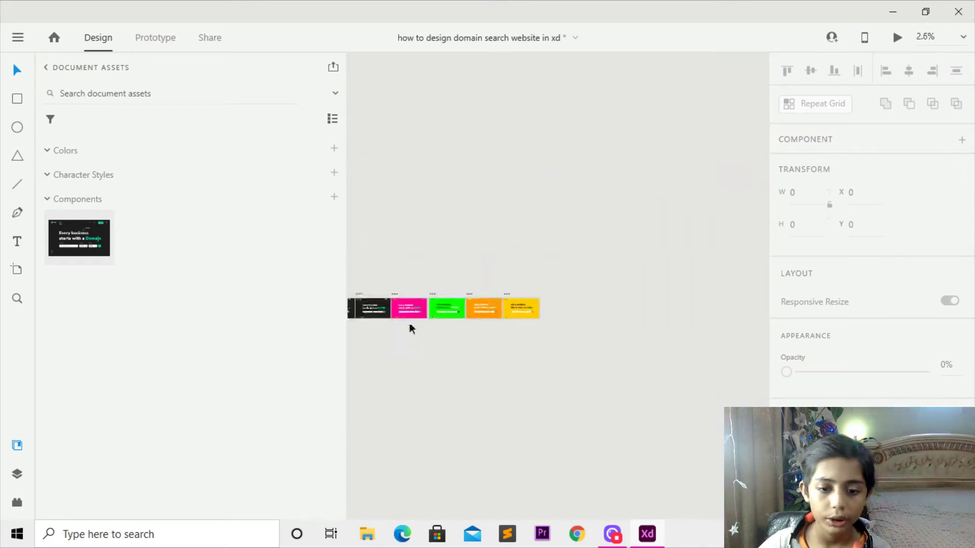
{"action": "scroll", "coordinate": [431, 306], "scroll_direction": "up", "scroll_amount": 5}
{"action": "scroll", "coordinate": [430, 307], "scroll_direction": "down", "scroll_amount": 4}
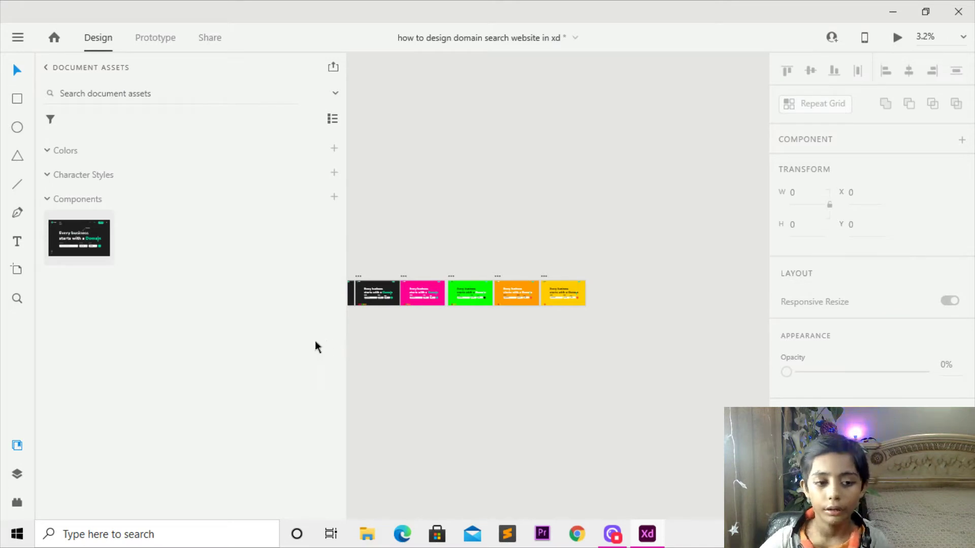
{"action": "left_click_drag", "start_coordinate": [377, 363], "coordinate": [481, 347]}
{"action": "left_click_drag", "start_coordinate": [86, 234], "coordinate": [127, 254]}
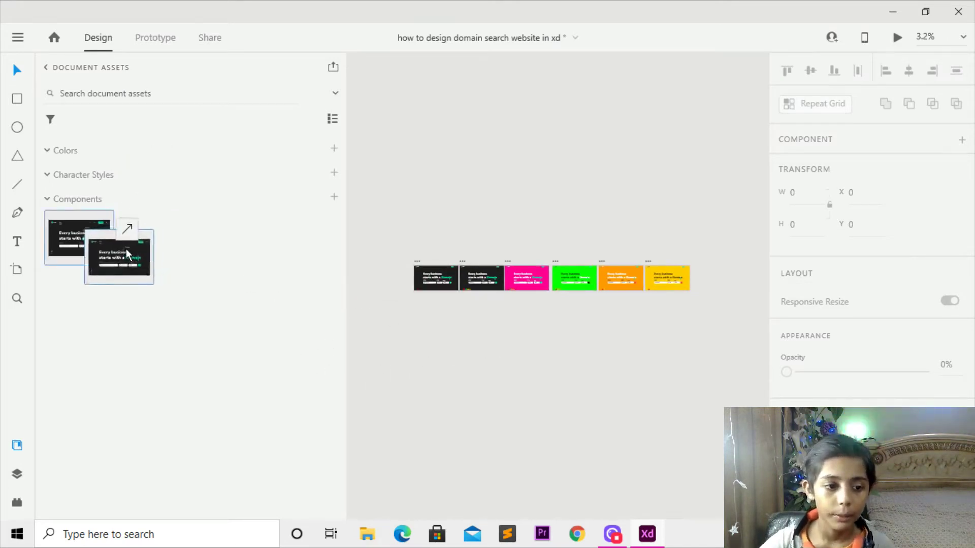
{"action": "scroll", "coordinate": [452, 274], "scroll_direction": "up", "scroll_amount": 2}
{"action": "left_click_drag", "start_coordinate": [434, 282], "coordinate": [434, 283]}
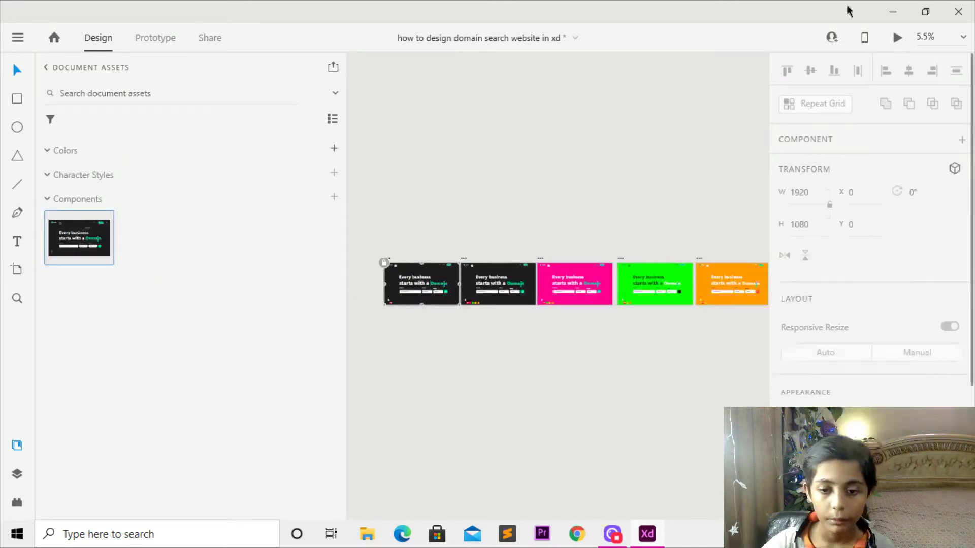
- Preview the prototype, switch through its colour themes with the colour circles back to the dark theme, and close the preview
{"action": "left_click", "coordinate": [897, 37]}
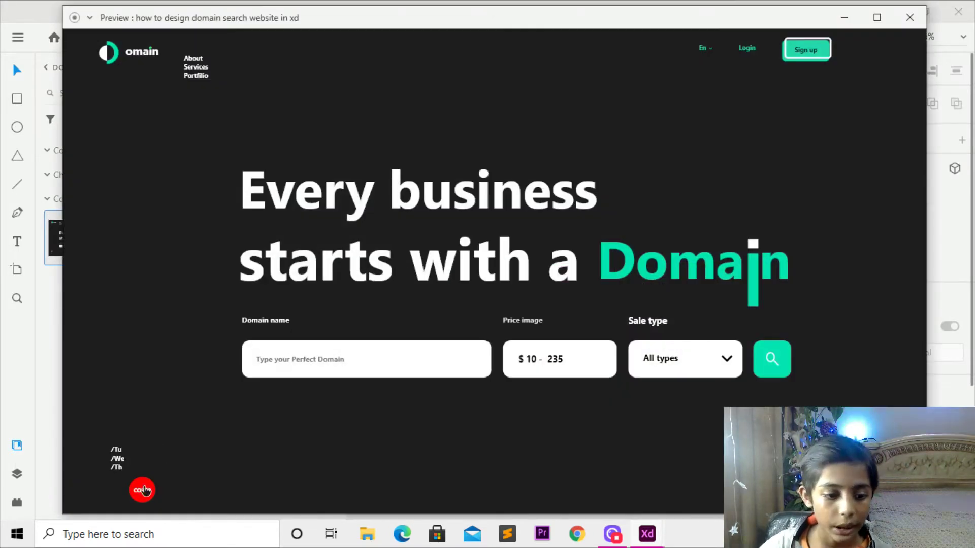
{"action": "left_click", "coordinate": [145, 490]}
{"action": "left_click", "coordinate": [169, 490]}
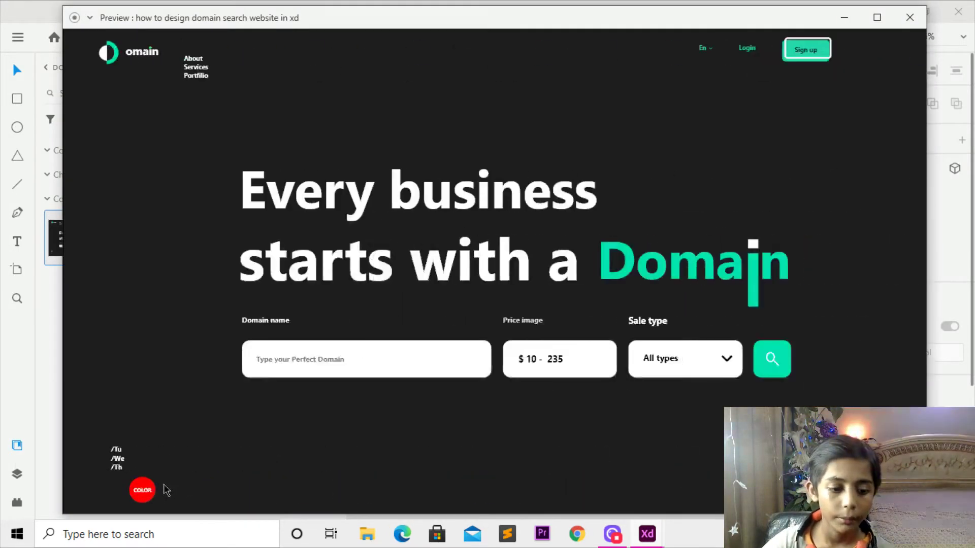
{"action": "left_click", "coordinate": [145, 493]}
{"action": "left_click", "coordinate": [179, 490]}
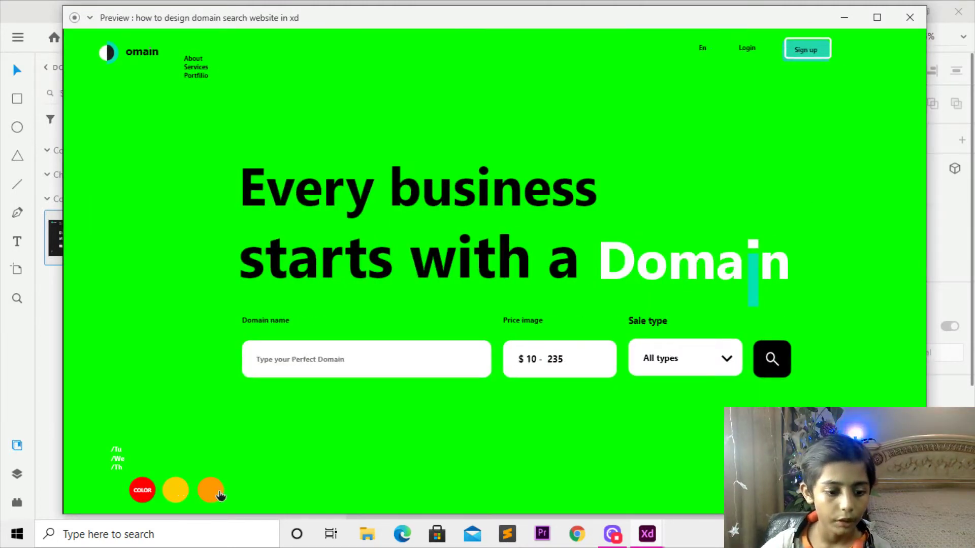
{"action": "left_click", "coordinate": [217, 493]}
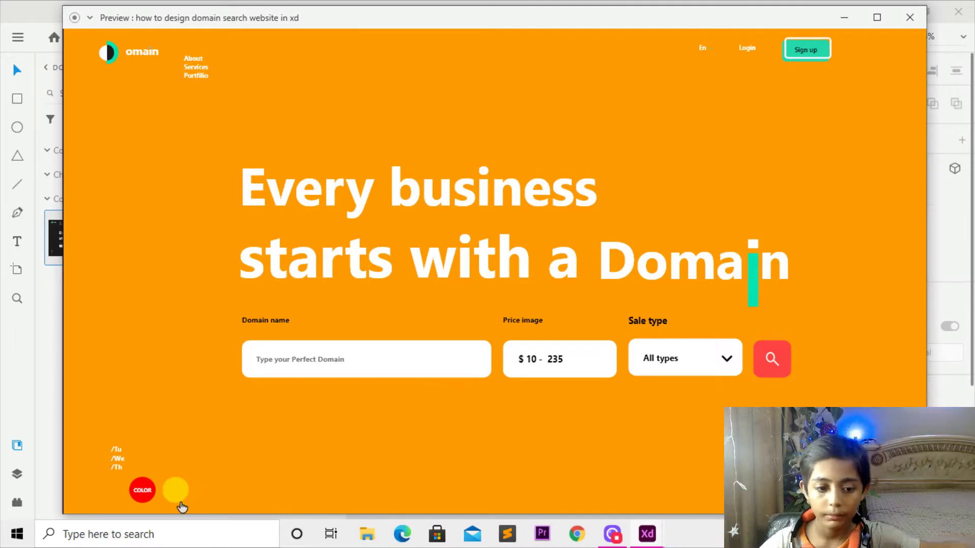
{"action": "left_click", "coordinate": [176, 492]}
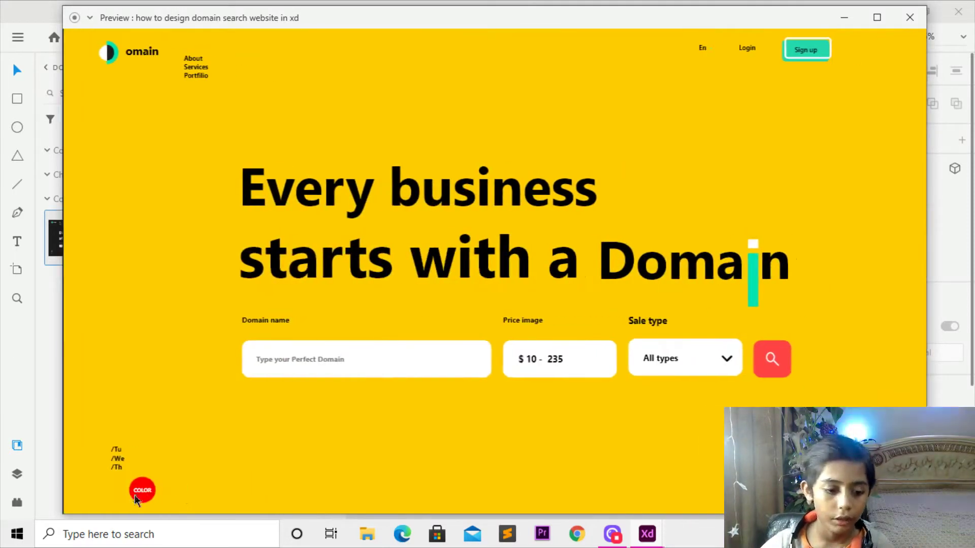
{"action": "left_click", "coordinate": [140, 493]}
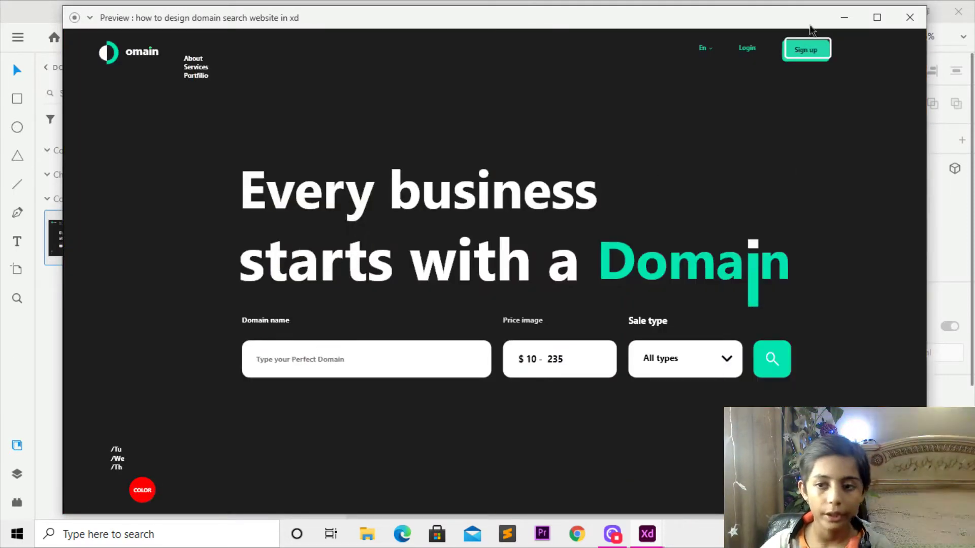
{"action": "left_click", "coordinate": [910, 17]}
- Duplicate the first dark artboard and place the copy directly below the original
{"action": "scroll", "coordinate": [631, 198], "scroll_direction": "down", "scroll_amount": 3}
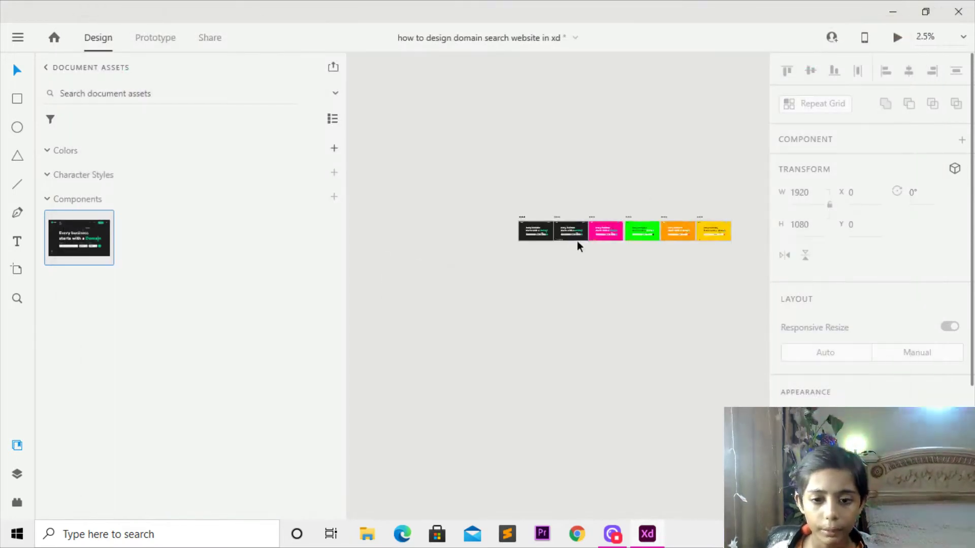
{"action": "scroll", "coordinate": [519, 214], "scroll_direction": "up", "scroll_amount": 3}
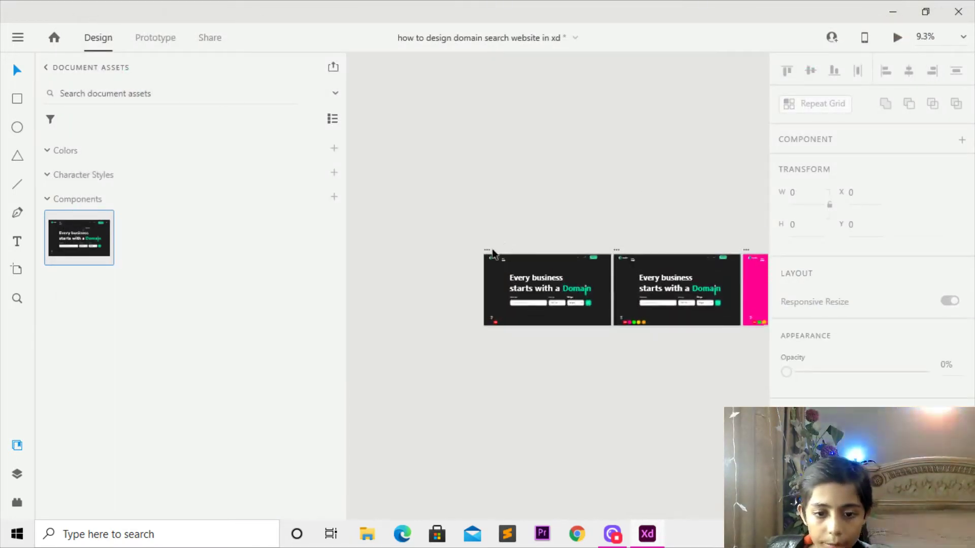
{"action": "left_click_drag", "start_coordinate": [491, 253], "coordinate": [490, 329]}
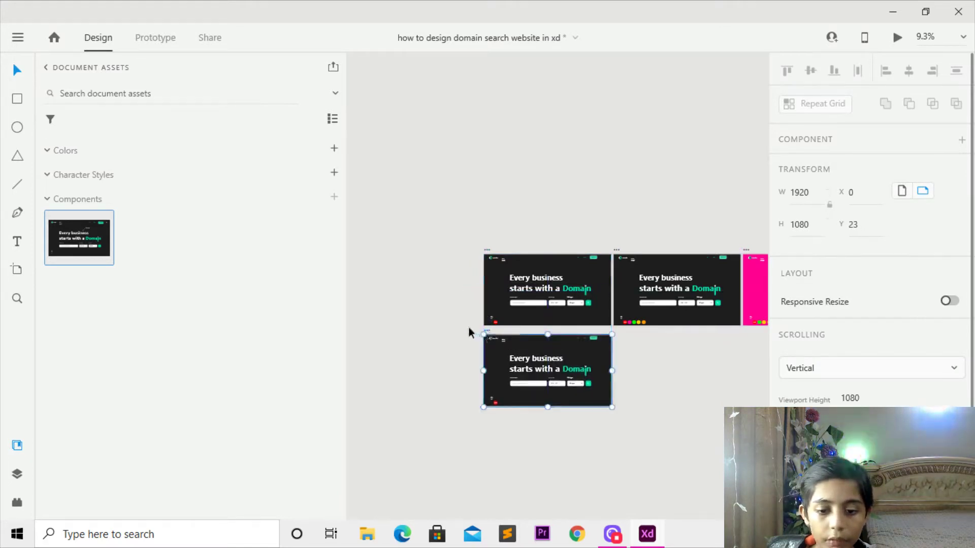
{"action": "left_click", "coordinate": [468, 327]}
- Delete the copied artboard's logo, text, buttons and search fields, and hide its locked dark background
{"action": "scroll", "coordinate": [470, 344], "scroll_direction": "up", "scroll_amount": 4}
{"action": "left_click_drag", "start_coordinate": [367, 265], "coordinate": [743, 508]}
{"action": "key", "text": "Delete"}
{"action": "right_click", "coordinate": [507, 359]}
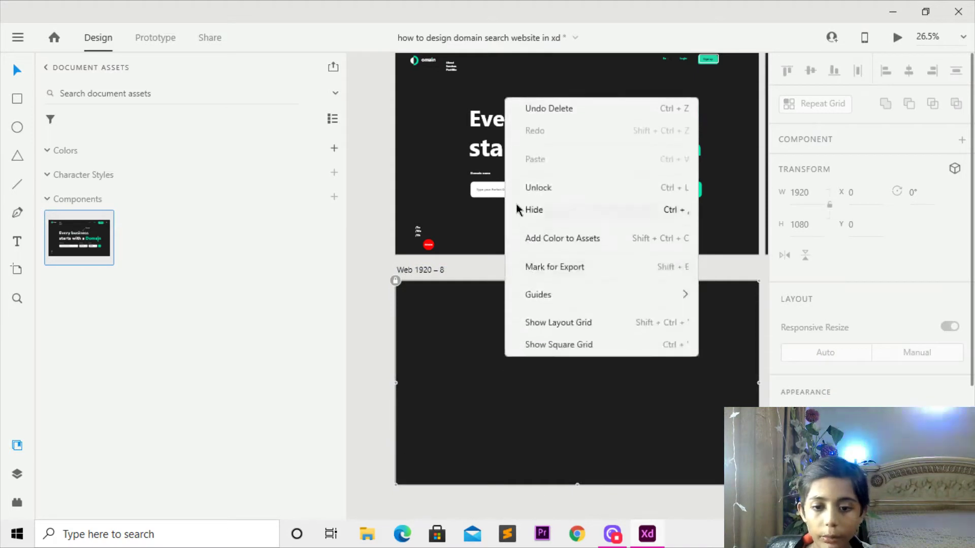
{"action": "left_click", "coordinate": [522, 209]}
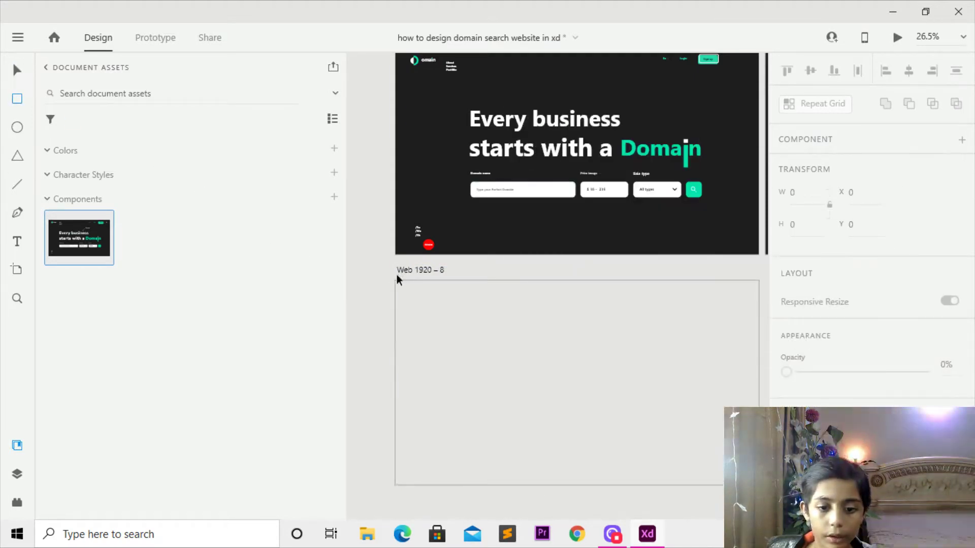
- Cover the emptied artboard with a 1920 × 1080 rectangle and fill it with the dark colour sampled from the artboard above
{"action": "left_click_drag", "start_coordinate": [395, 283], "coordinate": [634, 370]}
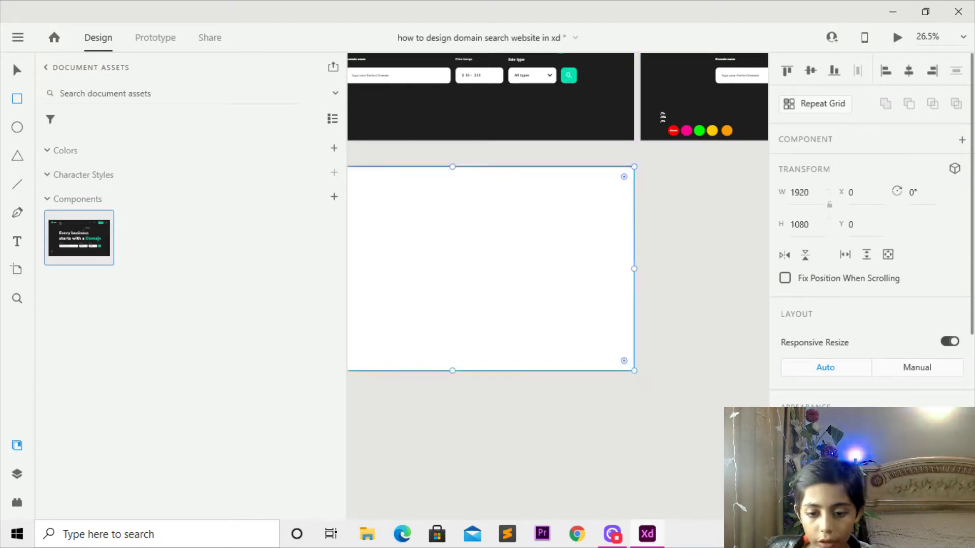
{"action": "left_click", "coordinate": [957, 350]}
{"action": "left_click", "coordinate": [607, 121]}
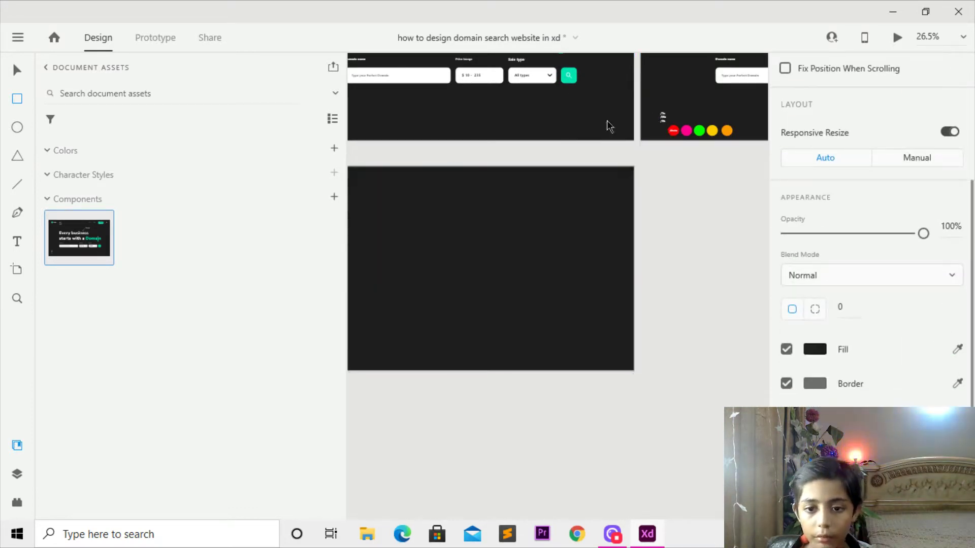
{"action": "key", "text": "Escape"}
{"action": "scroll", "coordinate": [659, 299], "scroll_direction": "up", "scroll_amount": 2}
{"action": "scroll", "coordinate": [659, 299], "scroll_direction": "left", "scroll_amount": 1}
{"action": "scroll", "coordinate": [634, 294], "scroll_direction": "down", "scroll_amount": 4}
{"action": "left_click", "coordinate": [603, 284]}
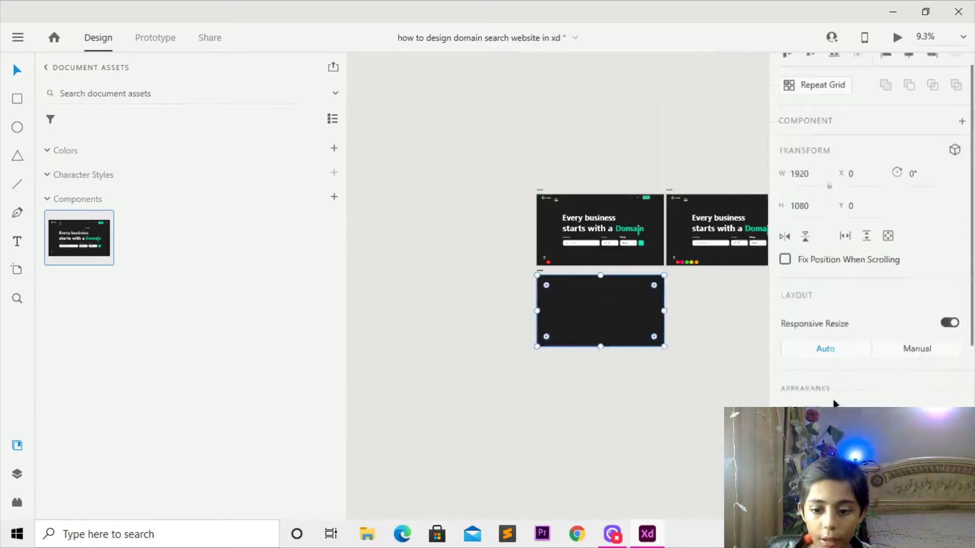
{"action": "scroll", "coordinate": [812, 355], "scroll_direction": "down", "scroll_amount": 3}
{"action": "left_click", "coordinate": [688, 376]}
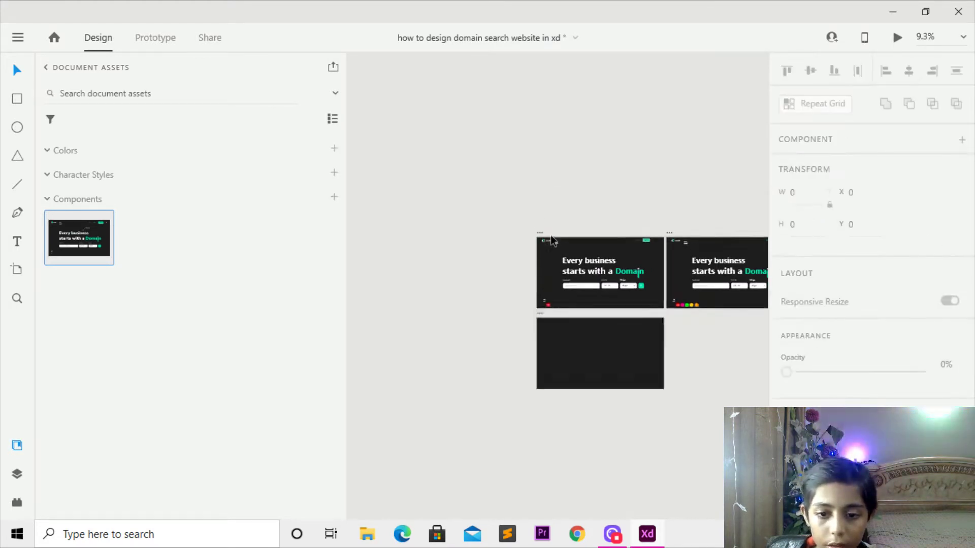
- Examine the layout and logo of the original dark artboard and the empty artboard beneath it
{"action": "scroll", "coordinate": [507, 254], "scroll_direction": "up", "scroll_amount": 6}
{"action": "scroll", "coordinate": [522, 231], "scroll_direction": "up", "scroll_amount": 1}
{"action": "scroll", "coordinate": [522, 231], "scroll_direction": "down", "scroll_amount": 4}
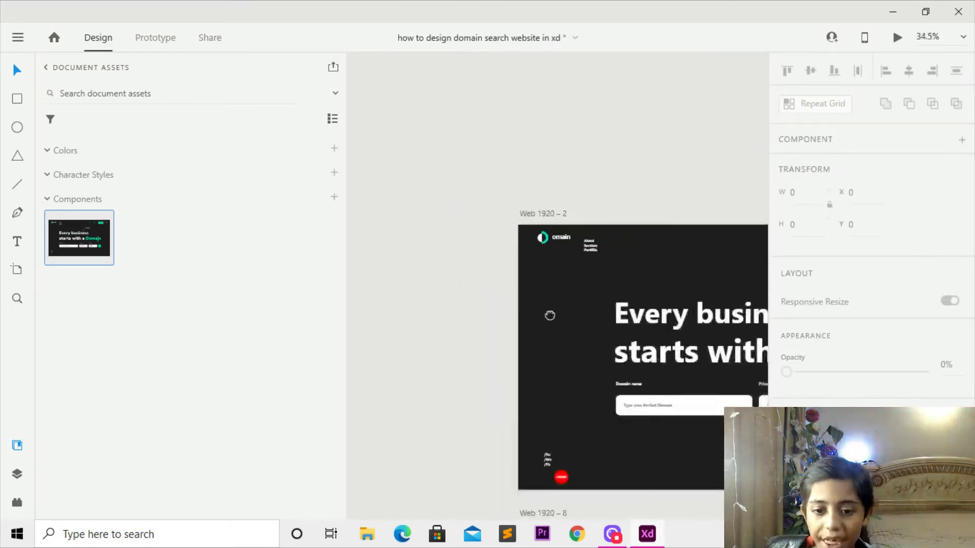
{"action": "scroll", "coordinate": [550, 315], "scroll_direction": "down", "scroll_amount": 3}
{"action": "scroll", "coordinate": [550, 315], "scroll_direction": "right", "scroll_amount": 2}
{"action": "scroll", "coordinate": [482, 272], "scroll_direction": "up", "scroll_amount": 3}
{"action": "scroll", "coordinate": [451, 347], "scroll_direction": "down", "scroll_amount": 3}
{"action": "left_click_drag", "start_coordinate": [452, 348], "coordinate": [474, 228]}
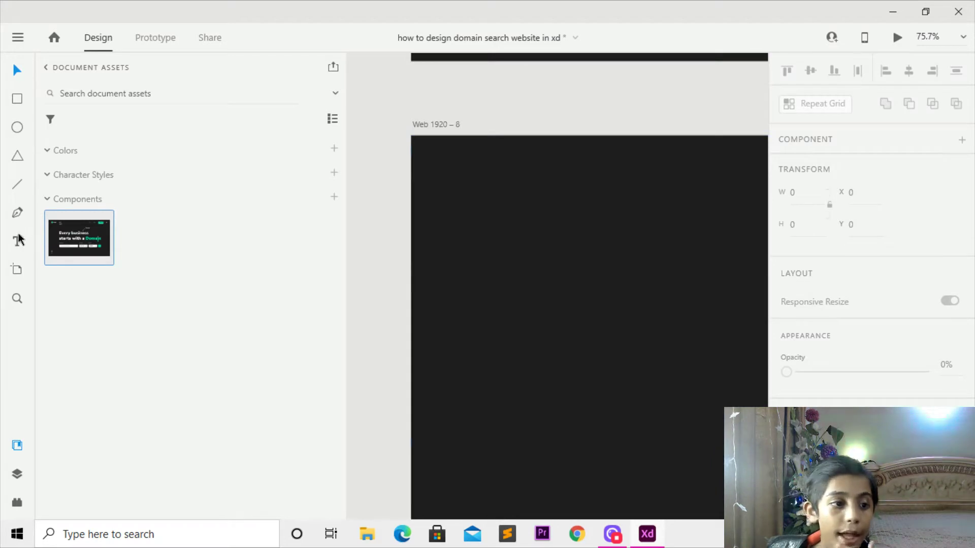
{"action": "left_click", "coordinate": [18, 125]}
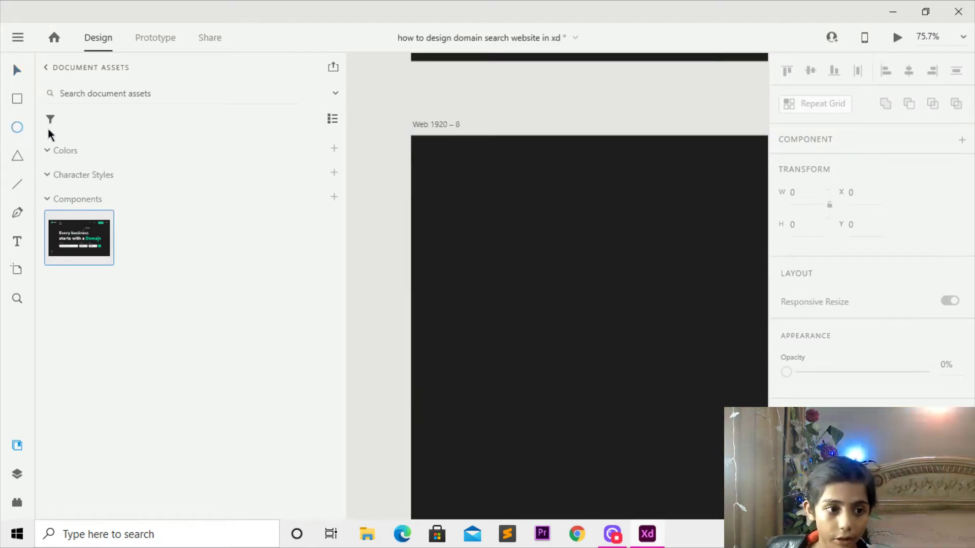
{"action": "mouse_move", "coordinate": [450, 203]}
{"action": "left_mouse_down"}
{"action": "mouse_move", "coordinate": [522, 254]}
{"action": "mouse_move", "coordinate": [529, 281]}
{"action": "left_mouse_up"}
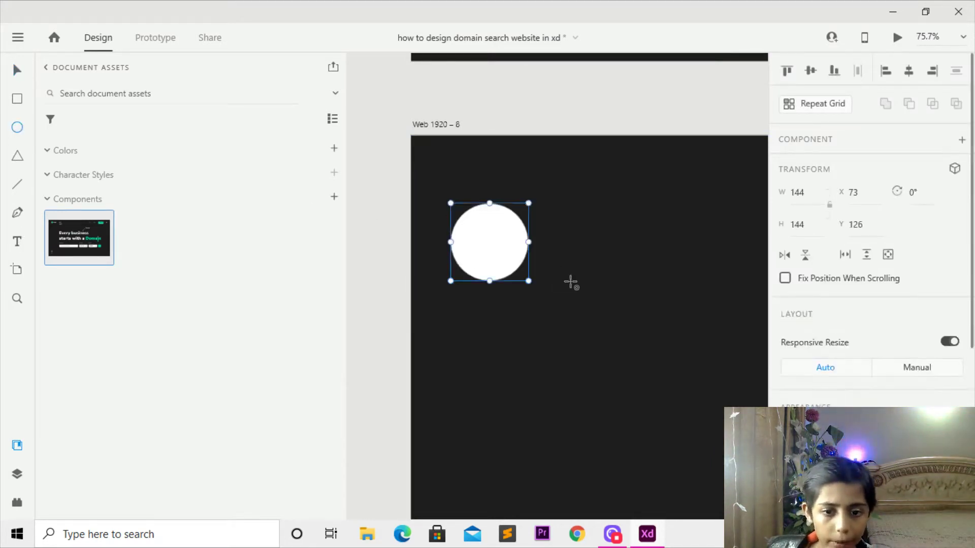
{"action": "left_click", "coordinate": [524, 242]}
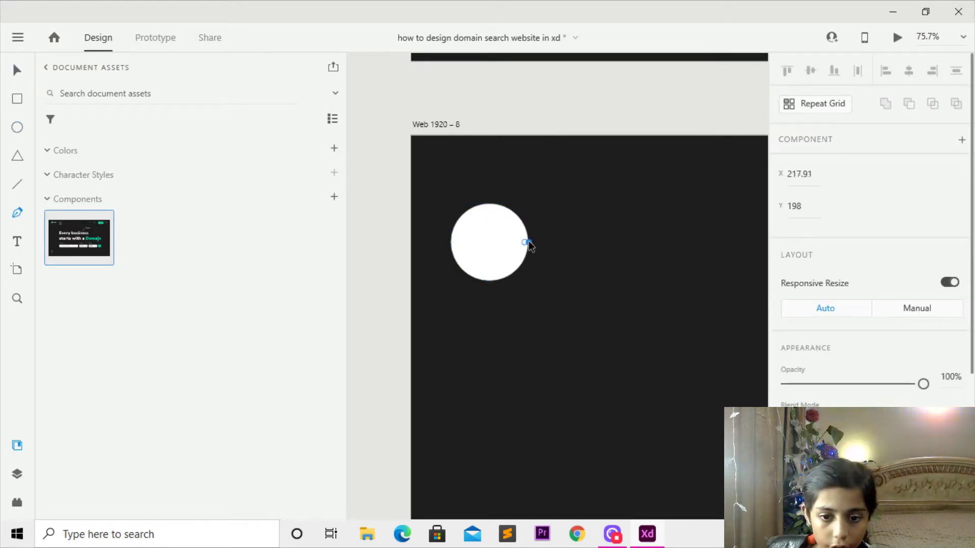
{"action": "left_click", "coordinate": [527, 243]}
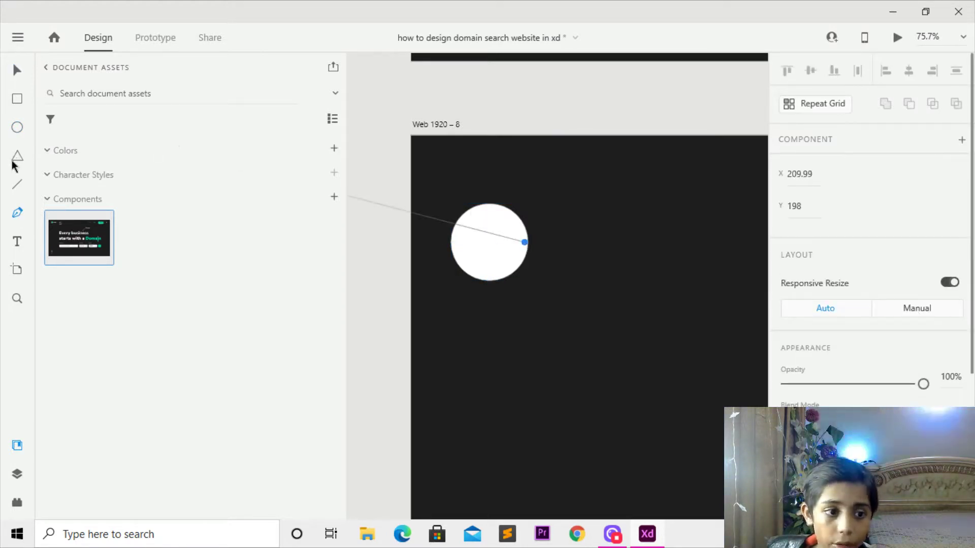
{"action": "key", "text": "Escape"}
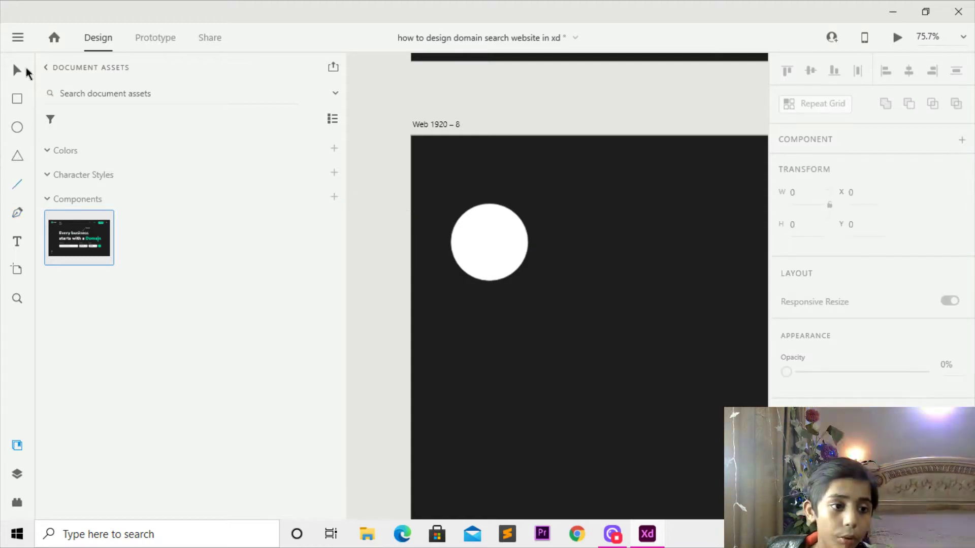
{"action": "left_click", "coordinate": [468, 259]}
{"action": "left_click", "coordinate": [468, 261]}
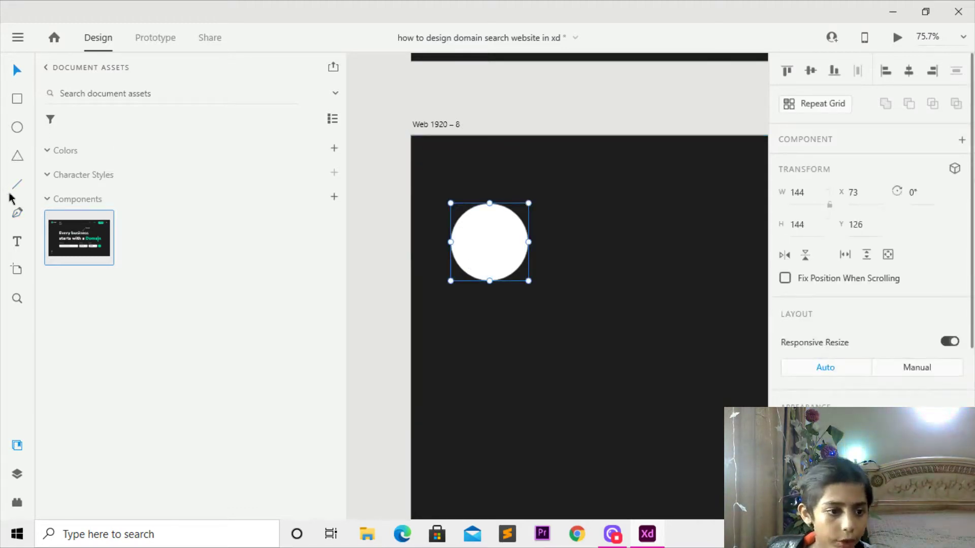
{"action": "key", "text": "Delete"}
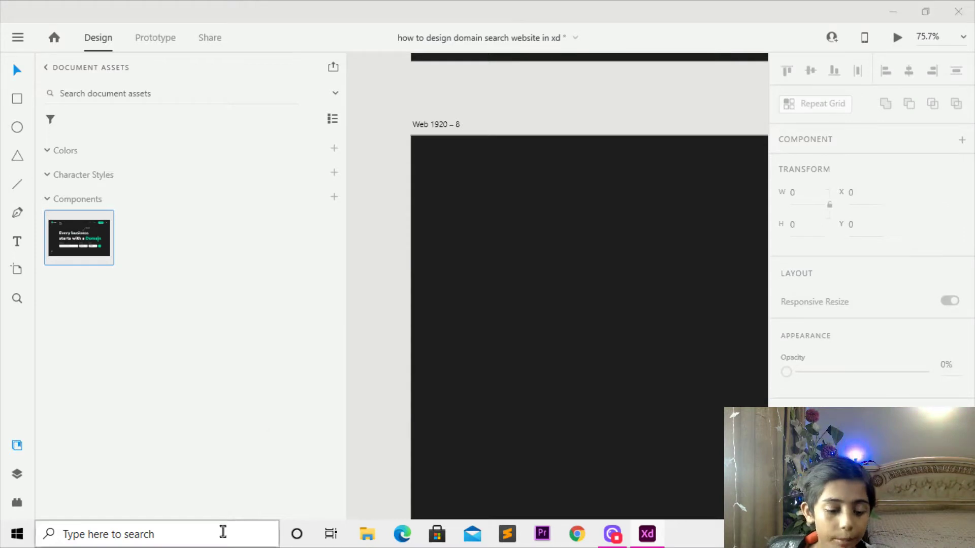
- Switch to Adobe Illustrator and create a new 1280 × 720 px document from the recent custom preset
{"action": "left_click", "coordinate": [222, 533]}
{"action": "type", "text": "i"}
{"action": "key", "text": "Return"}
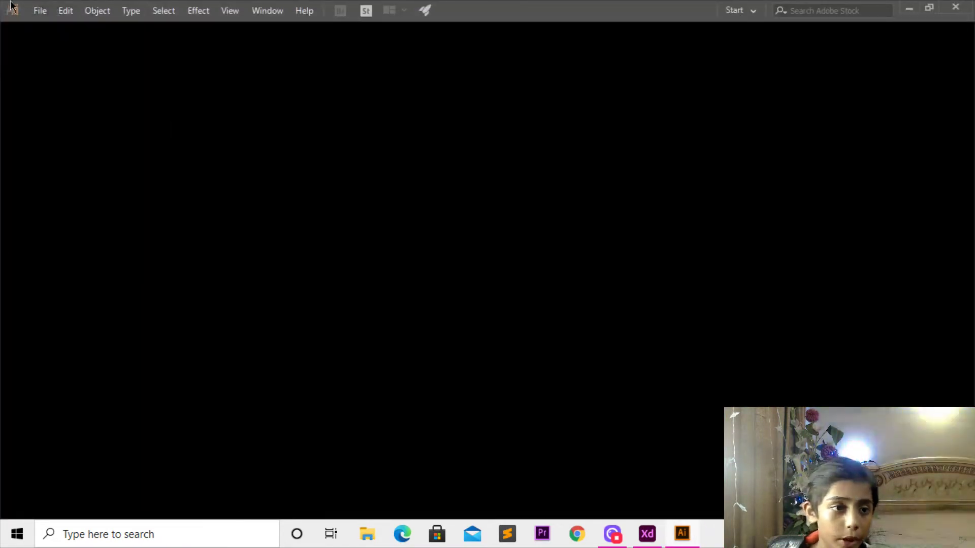
{"action": "left_click", "coordinate": [38, 10]}
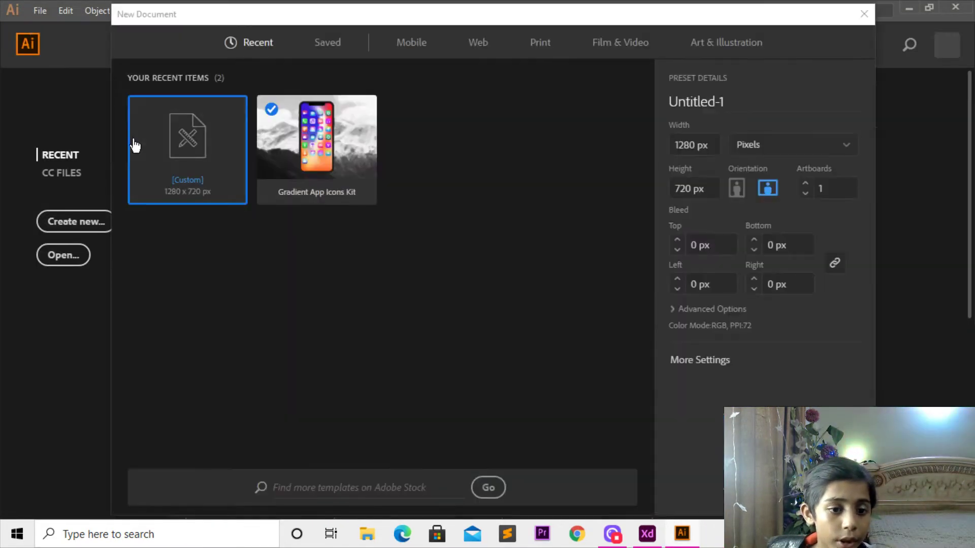
{"action": "double_click", "coordinate": [140, 151]}
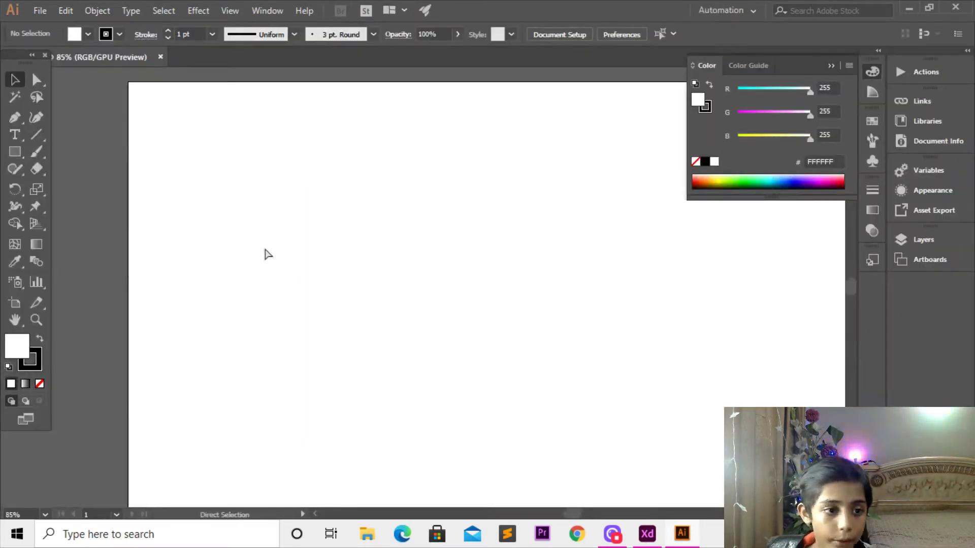
- Draw a circle on the artboard with the Ellipse tool, undoing the first oval attempt
{"action": "left_click", "coordinate": [15, 151]}
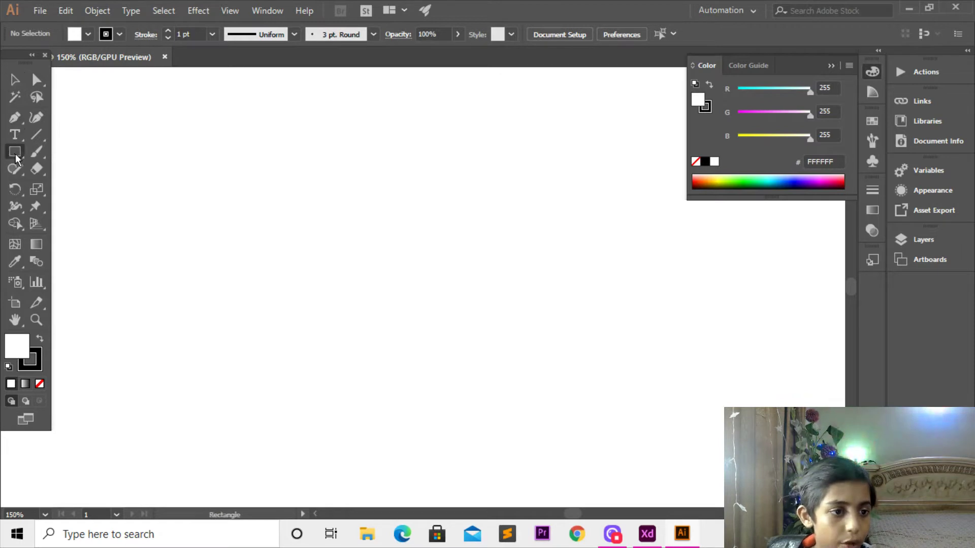
{"action": "left_click", "coordinate": [89, 186]}
{"action": "left_click_drag", "start_coordinate": [229, 184], "coordinate": [420, 307]}
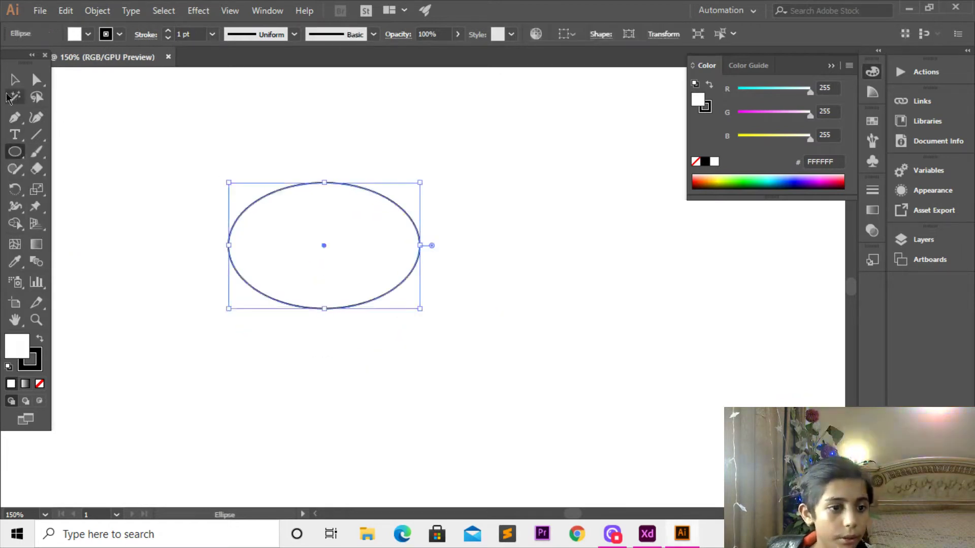
{"action": "key", "text": "ctrl+z"}
{"action": "left_click_drag", "start_coordinate": [266, 189], "coordinate": [397, 299]}
- Cut the circle down to its left half by deleting the right anchor point, and join the open ends with a straight edge
{"action": "left_click", "coordinate": [37, 79]}
{"action": "left_click", "coordinate": [229, 176]}
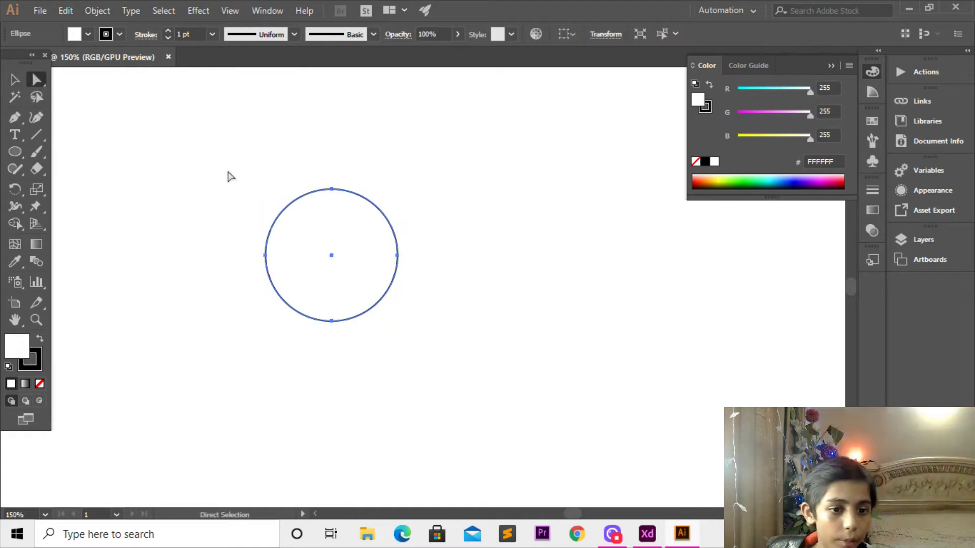
{"action": "left_click", "coordinate": [397, 255]}
{"action": "key", "text": "Delete"}
{"action": "key", "text": "v"}
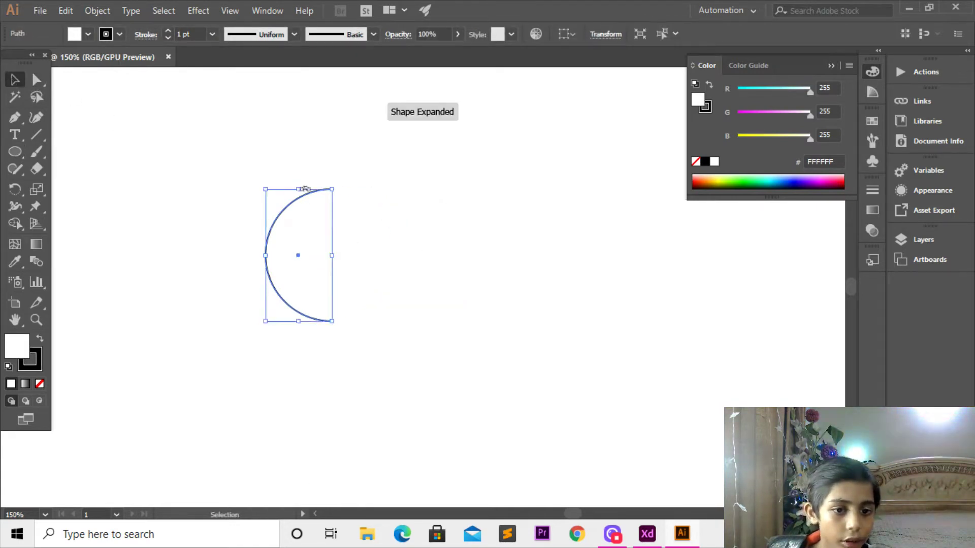
{"action": "right_click", "coordinate": [305, 188]}
{"action": "left_click", "coordinate": [345, 306]}
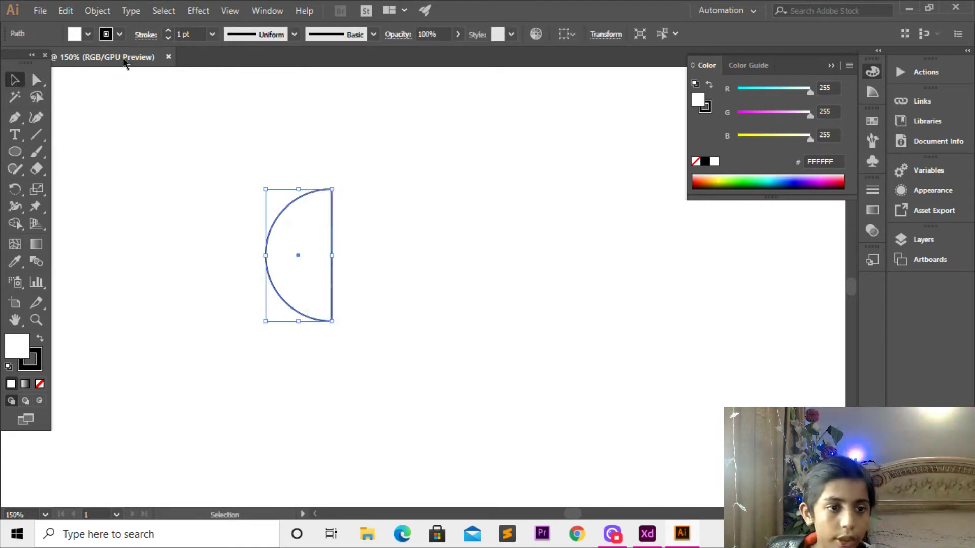
- Try the half circle without a stroke, and restore its black outline
{"action": "left_click", "coordinate": [39, 384]}
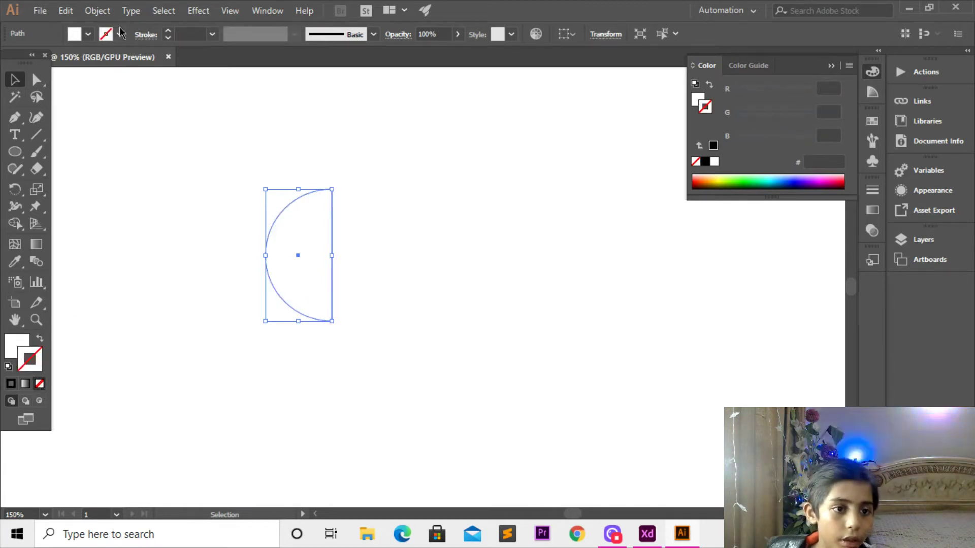
{"action": "left_click", "coordinate": [120, 34]}
{"action": "left_click", "coordinate": [30, 58]}
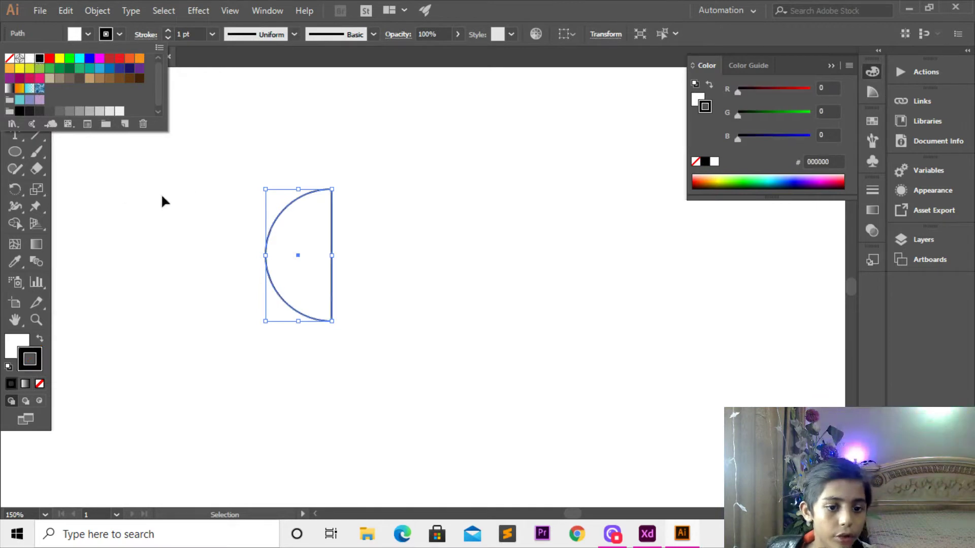
{"action": "key", "text": "Escape"}
- Switch to Adobe XD and examine the inner and outer half circles that form the logo on artboard Web 1920 – 2
{"action": "left_click", "coordinate": [659, 529]}
{"action": "scroll", "coordinate": [458, 240], "scroll_direction": "down", "scroll_amount": 4}
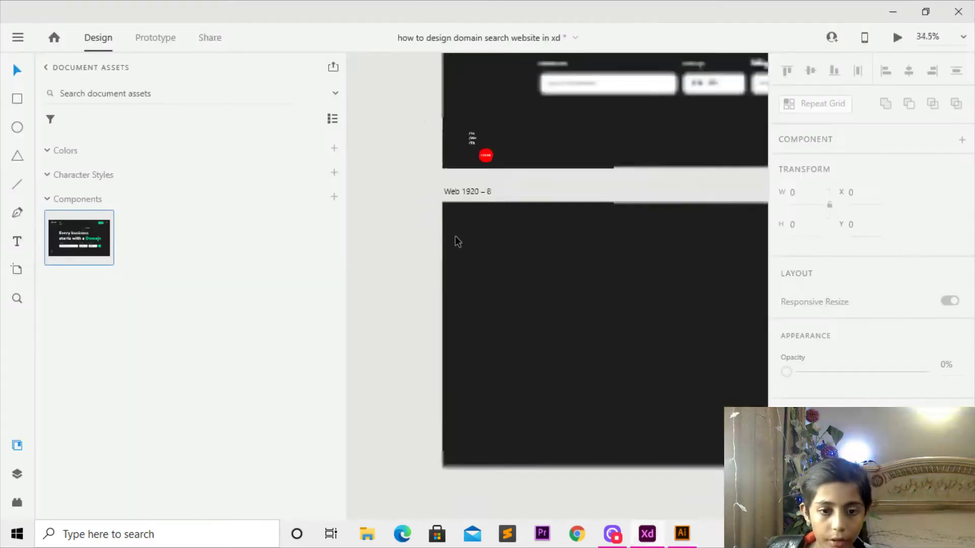
{"action": "scroll", "coordinate": [451, 246], "scroll_direction": "up", "scroll_amount": 4}
{"action": "scroll", "coordinate": [434, 120], "scroll_direction": "up", "scroll_amount": 7}
{"action": "left_click", "coordinate": [551, 189]}
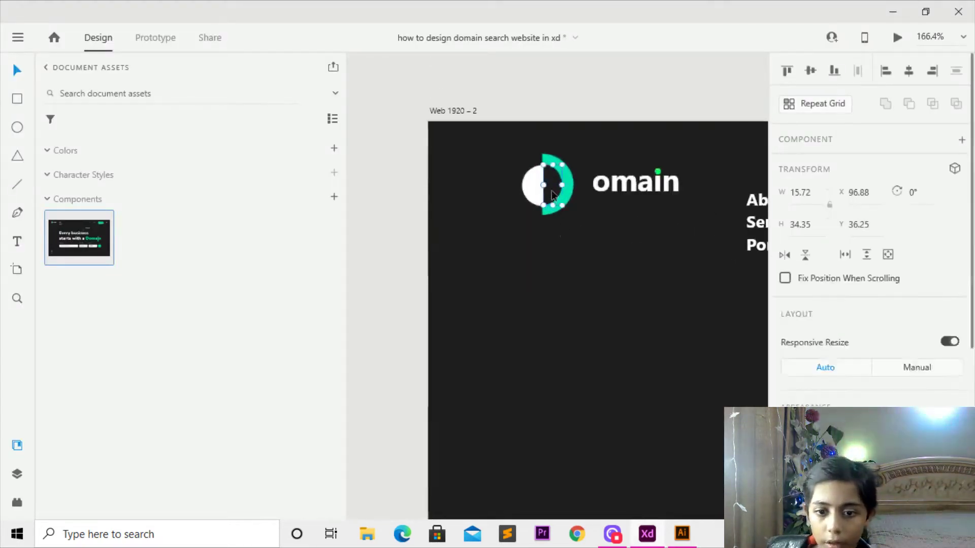
{"action": "double_click", "coordinate": [553, 190]}
{"action": "left_click", "coordinate": [642, 274]}
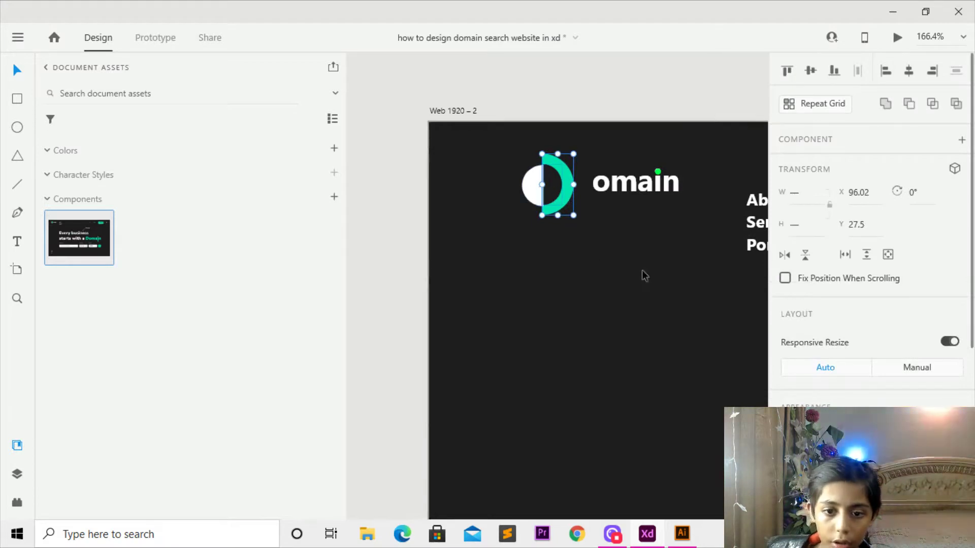
- Switch to Illustrator and place a mirrored, enlarged copy of the half circle against its straight edge, roughly centred vertically
{"action": "left_click", "coordinate": [681, 533]}
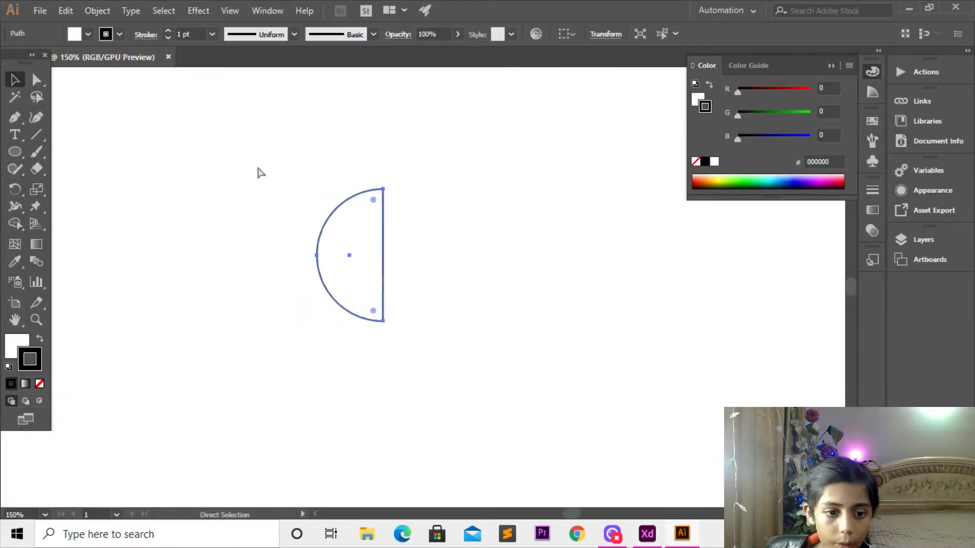
{"action": "left_click_drag", "start_coordinate": [352, 321], "coordinate": [349, 316]}
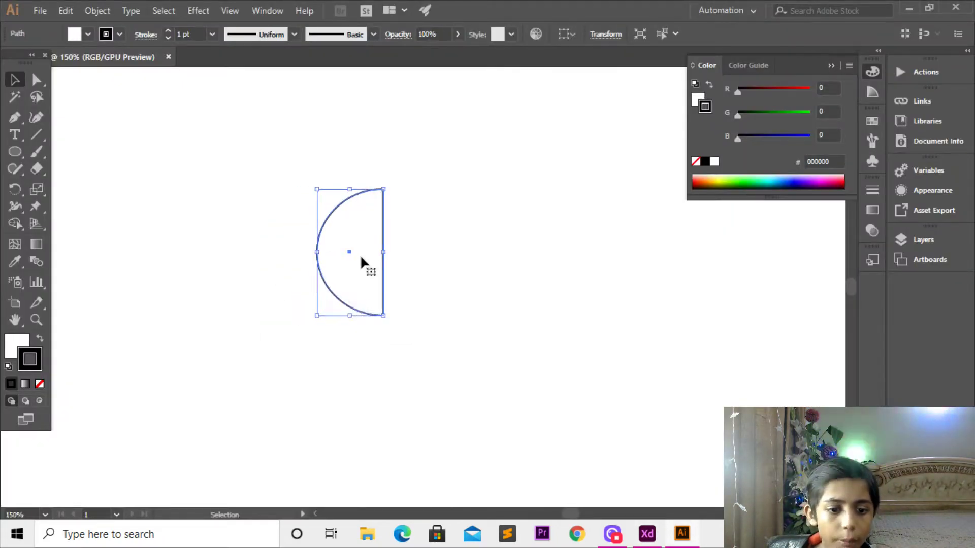
{"action": "left_click_drag", "start_coordinate": [352, 255], "coordinate": [415, 252]}
{"action": "left_click_drag", "start_coordinate": [446, 189], "coordinate": [461, 155]}
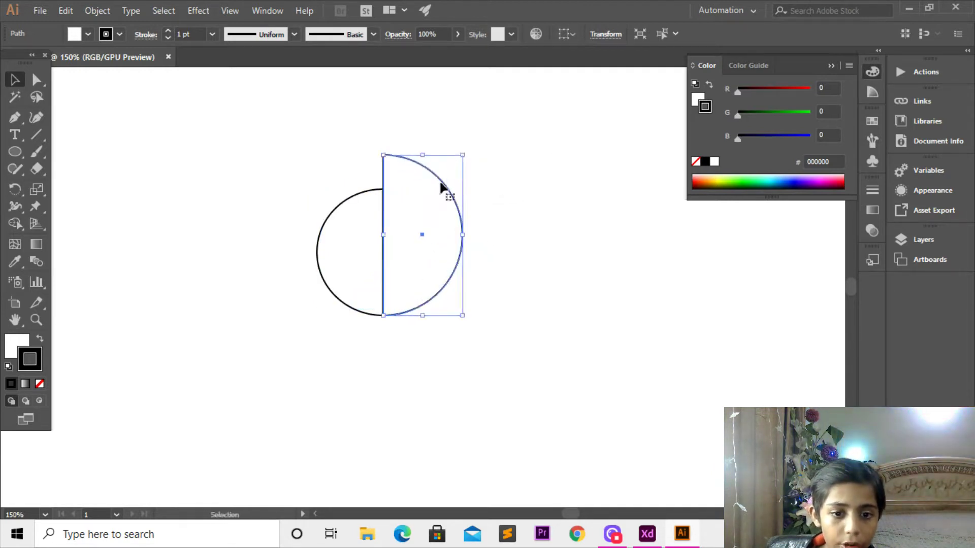
{"action": "left_click_drag", "start_coordinate": [421, 237], "coordinate": [423, 252]}
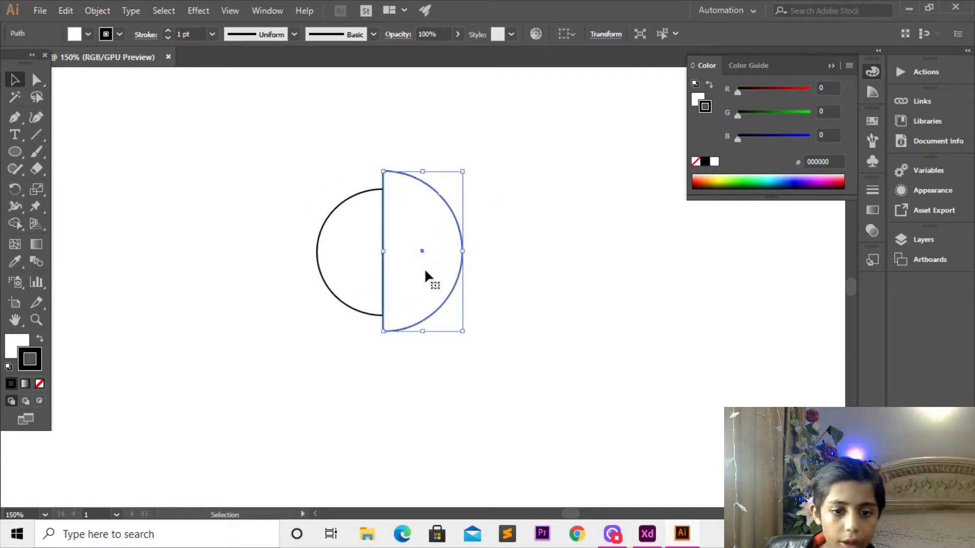
- Switch to Adobe XD and copy the fill colour code of the logo's green half circle
{"action": "left_click", "coordinate": [88, 34]}
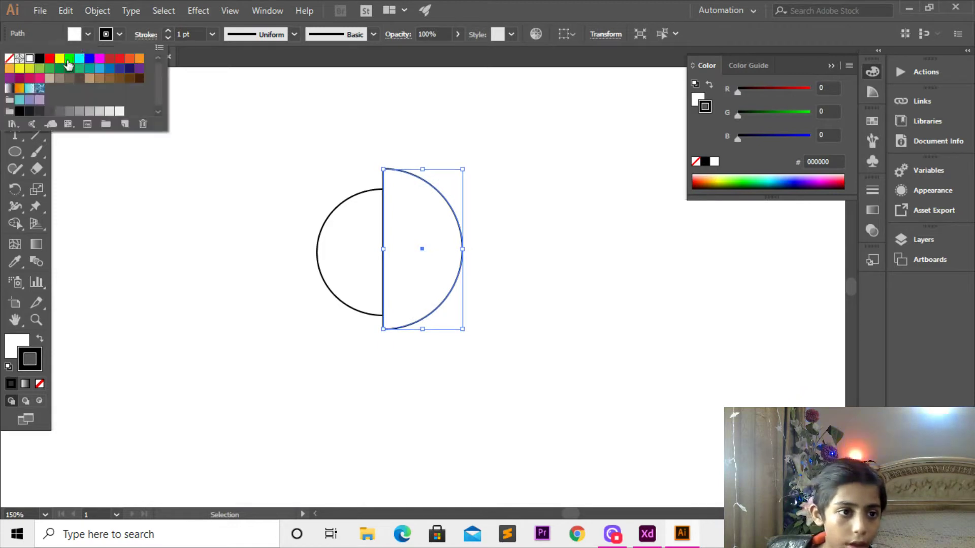
{"action": "left_click", "coordinate": [313, 215]}
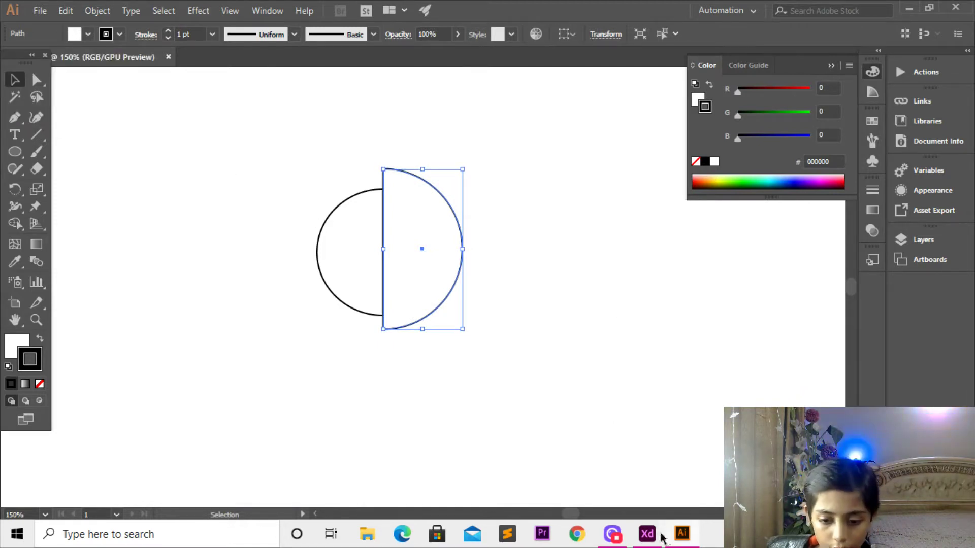
{"action": "left_click", "coordinate": [647, 534]}
{"action": "left_click", "coordinate": [562, 246]}
{"action": "scroll", "coordinate": [855, 370], "scroll_direction": "down", "scroll_amount": 5}
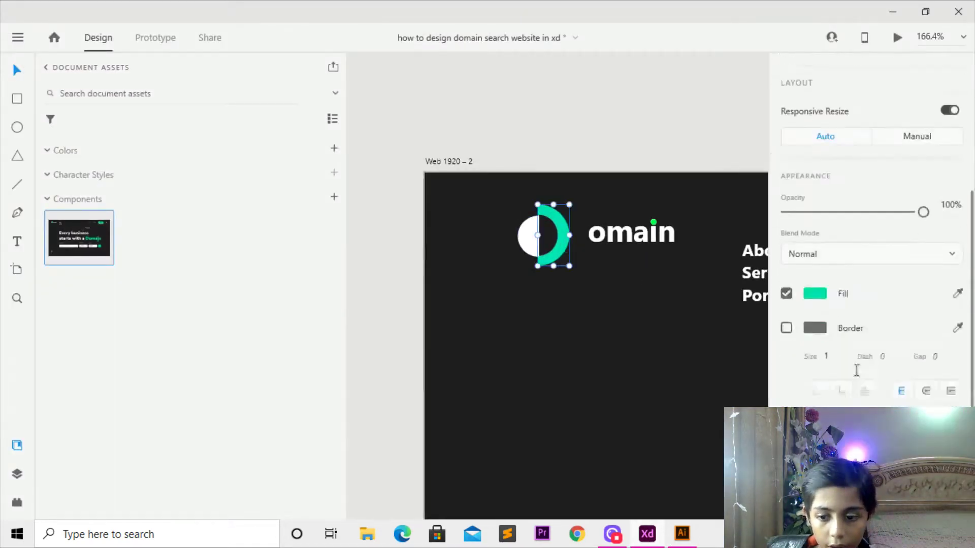
{"action": "left_click", "coordinate": [813, 254]}
{"action": "key", "text": "ctrl+c"}
{"action": "left_click", "coordinate": [811, 255]}
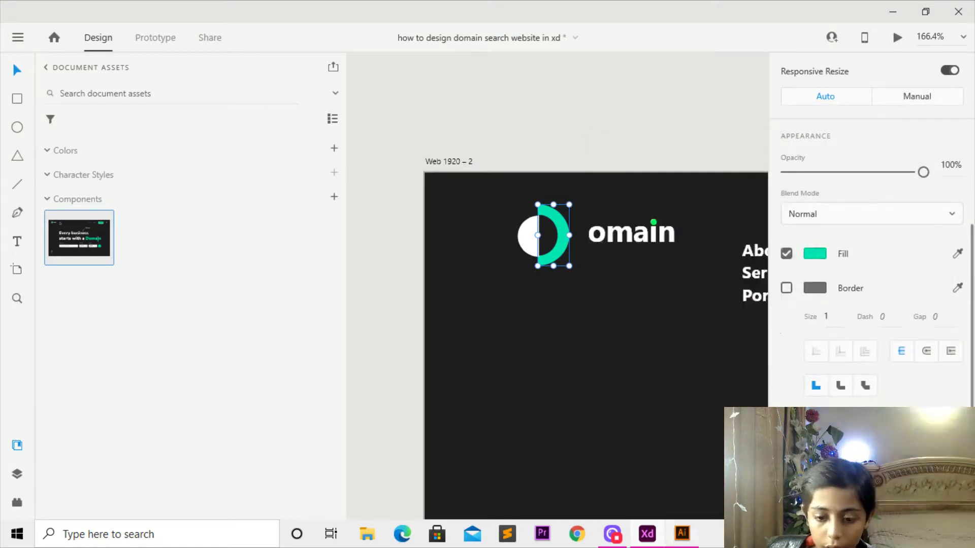
- Switch to Illustrator, fill the larger right half circle with #04E4B2 and remove its stroke
{"action": "left_click", "coordinate": [682, 533]}
{"action": "left_click", "coordinate": [16, 341]}
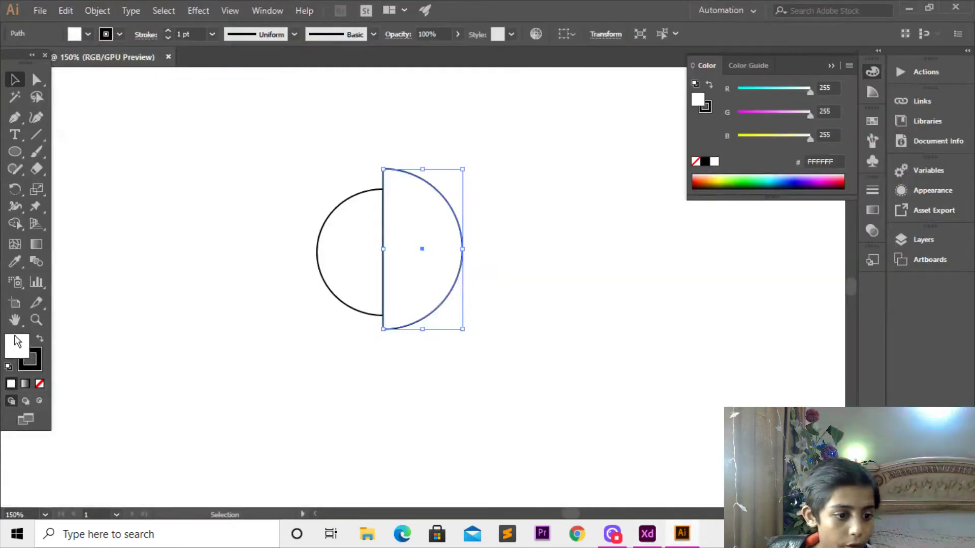
{"action": "double_click", "coordinate": [20, 340]}
{"action": "key", "text": "ctrl+v"}
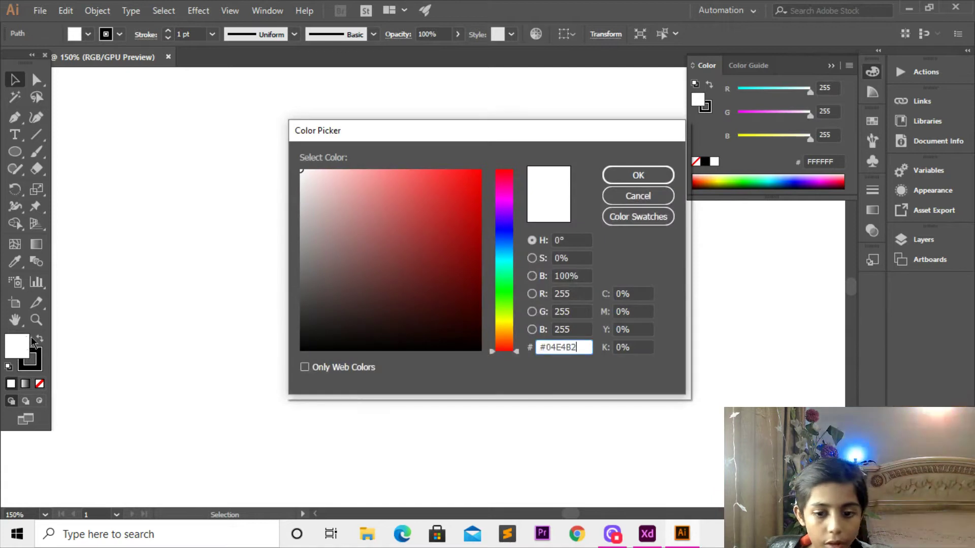
{"action": "key", "text": "Return"}
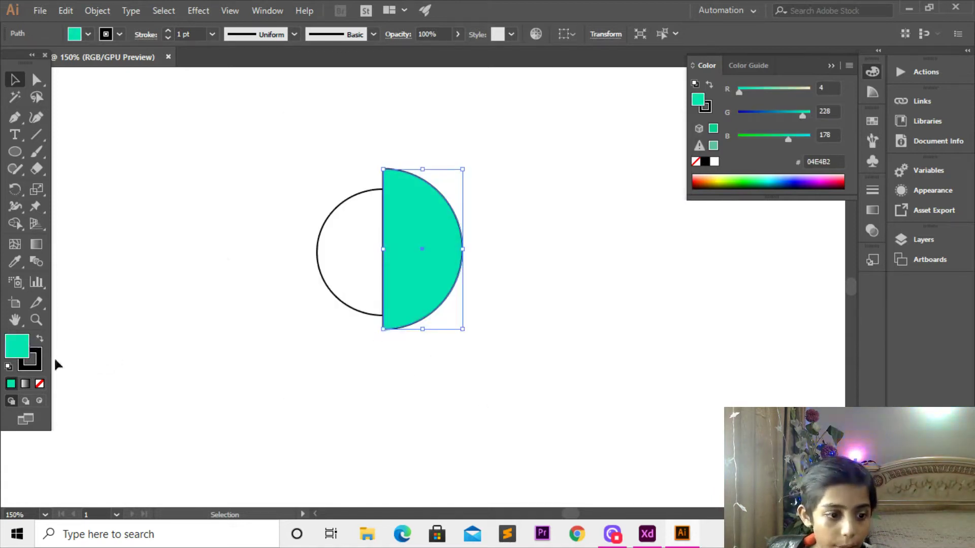
{"action": "left_click", "coordinate": [33, 361]}
{"action": "left_click", "coordinate": [39, 383]}
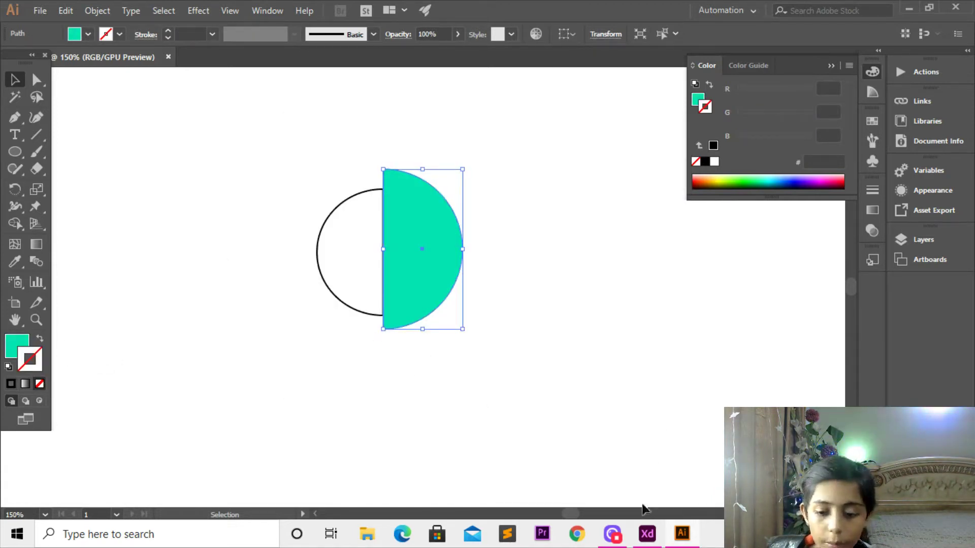
- Check the logo in Adobe XD, return to Illustrator, and shrink the outlined left half circle, centring it vertically beside the green half
{"action": "left_click", "coordinate": [647, 533]}
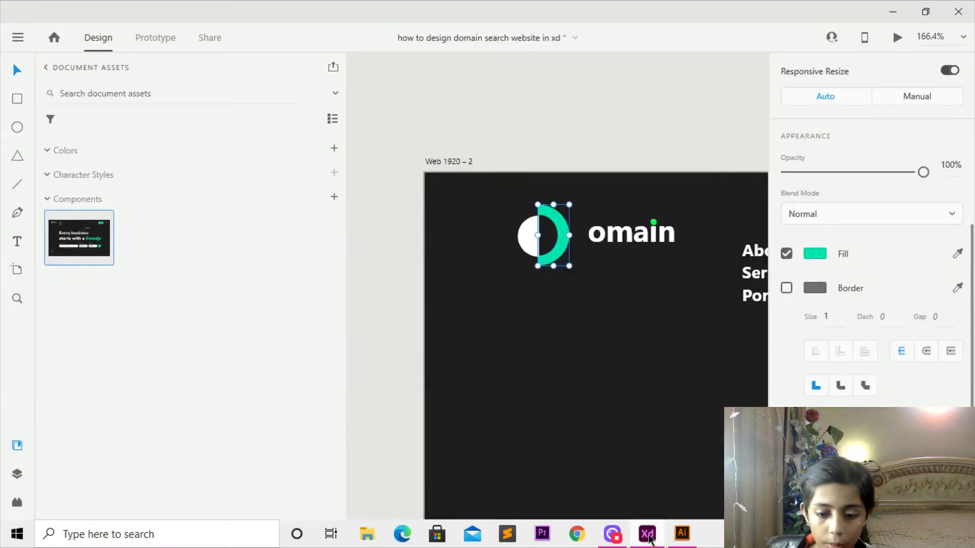
{"action": "mouse_move", "coordinate": [685, 537]}
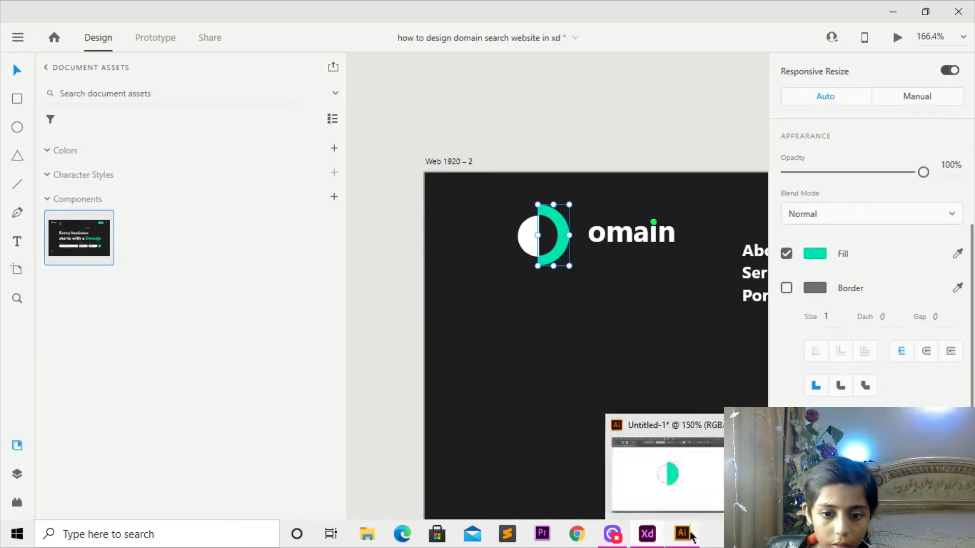
{"action": "left_click", "coordinate": [683, 534]}
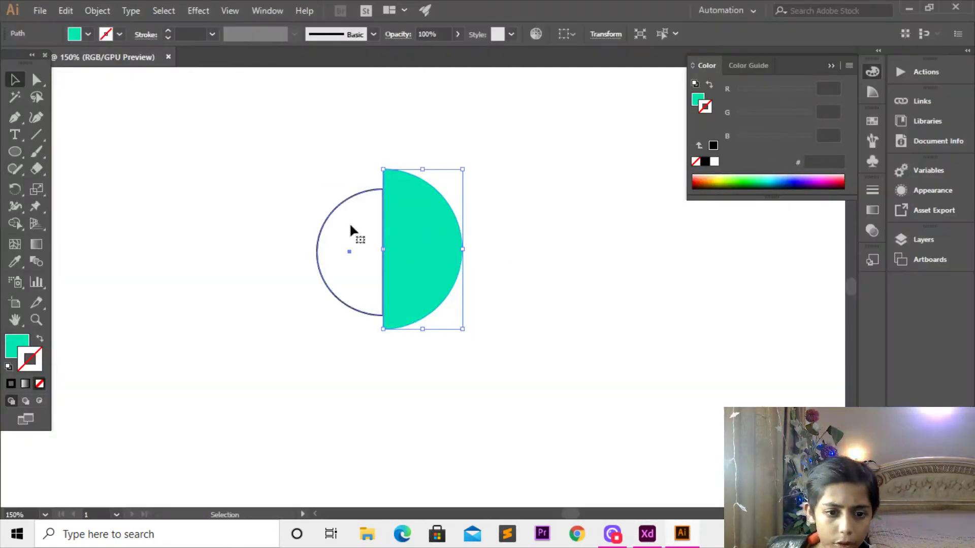
{"action": "left_click", "coordinate": [335, 209]}
{"action": "left_click_drag", "start_coordinate": [317, 189], "coordinate": [328, 208]}
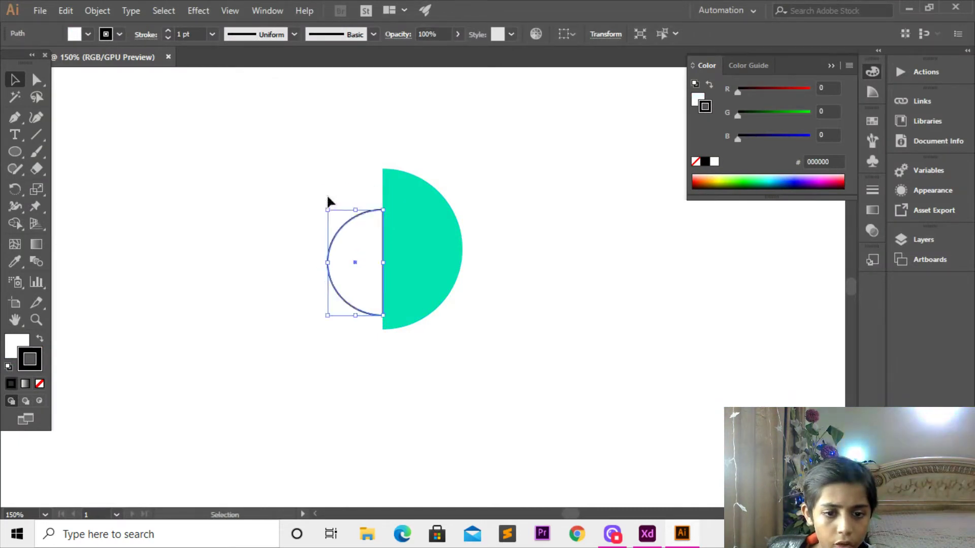
{"action": "key", "text": "Up"}
{"action": "key", "text": "Up"}
{"action": "key", "text": "Up"}
{"action": "key", "text": "Up"}
{"action": "left_click", "coordinate": [396, 235]}
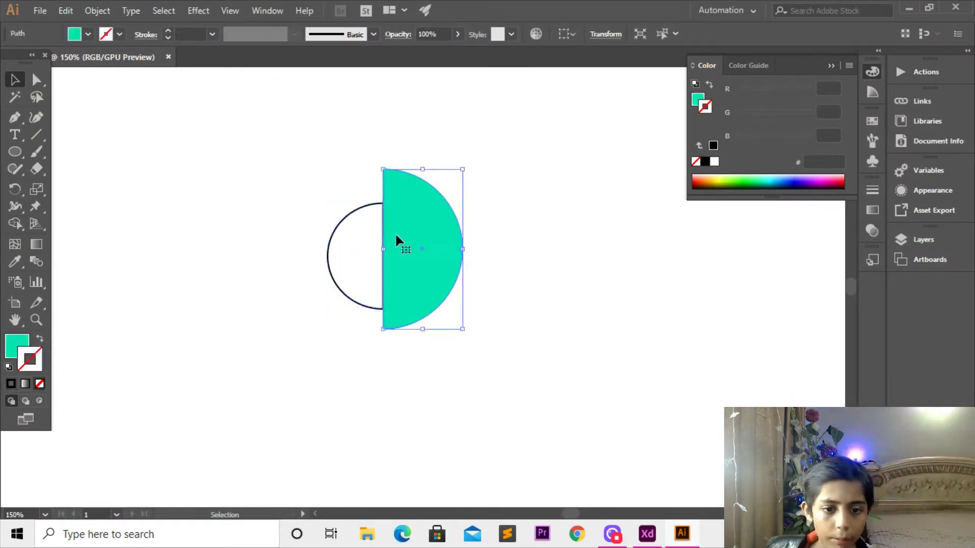
{"action": "left_click", "coordinate": [362, 221]}
{"action": "left_click_drag", "start_coordinate": [362, 226], "coordinate": [362, 222]}
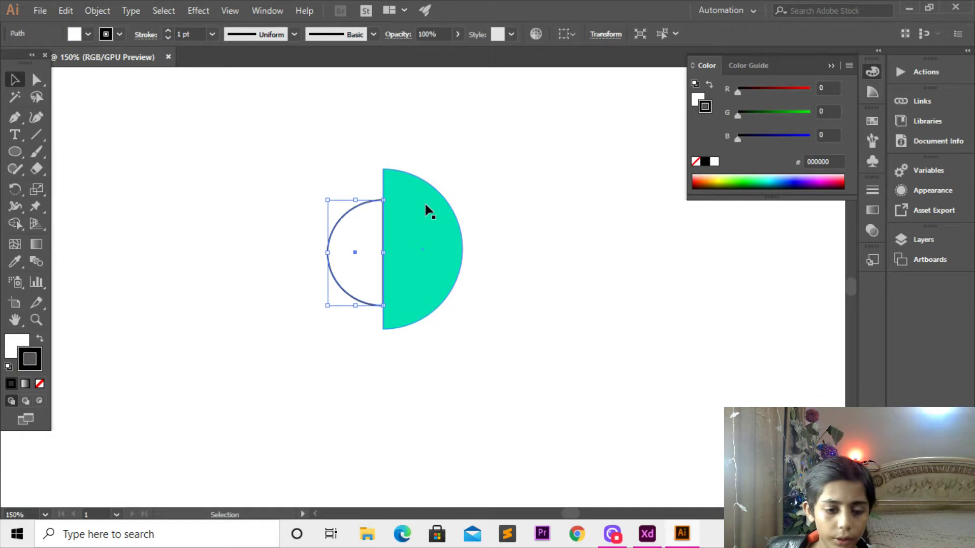
- Add a copy of the green half circle at about half size, aligned to the straight edge and vertically centred inside it
{"action": "left_click", "coordinate": [427, 209]}
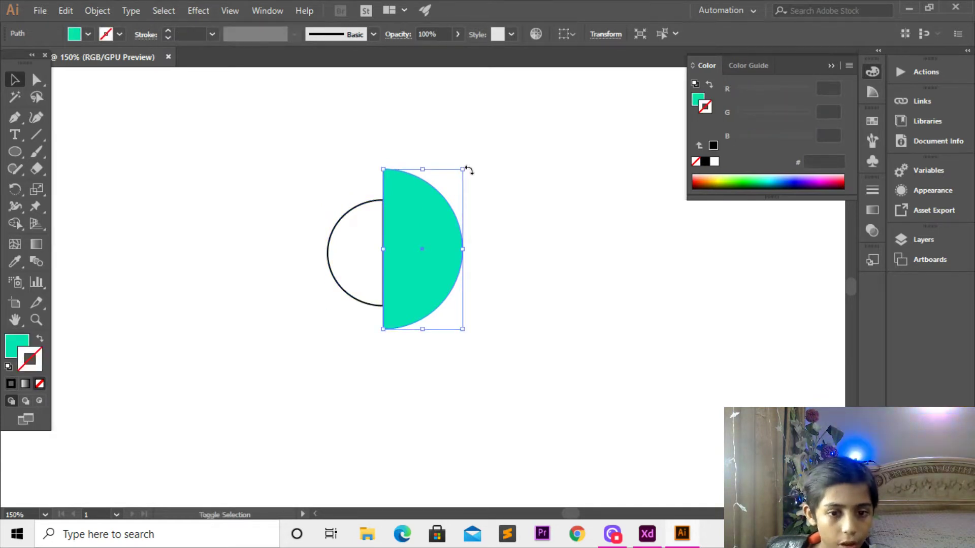
{"action": "key", "text": "ctrl"}
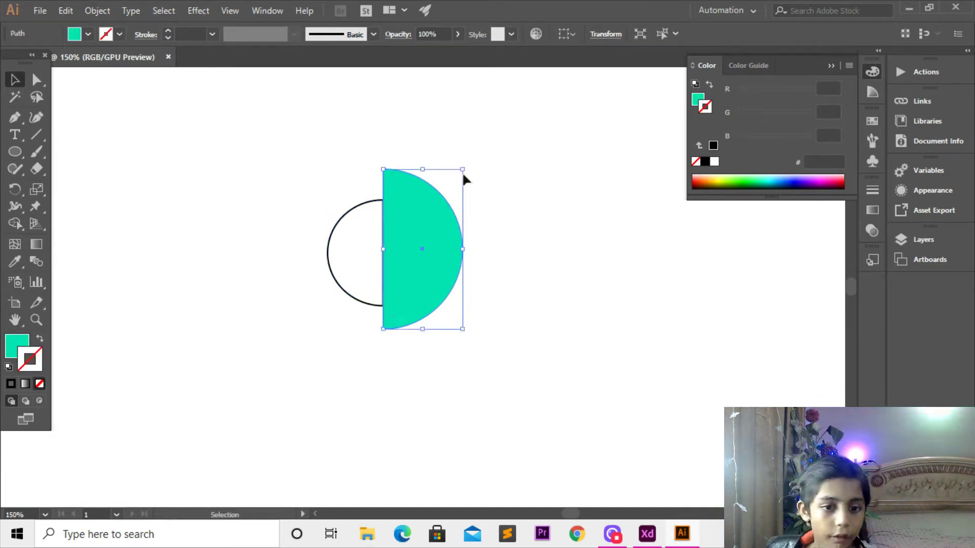
{"action": "left_click_drag", "start_coordinate": [462, 171], "coordinate": [449, 194]}
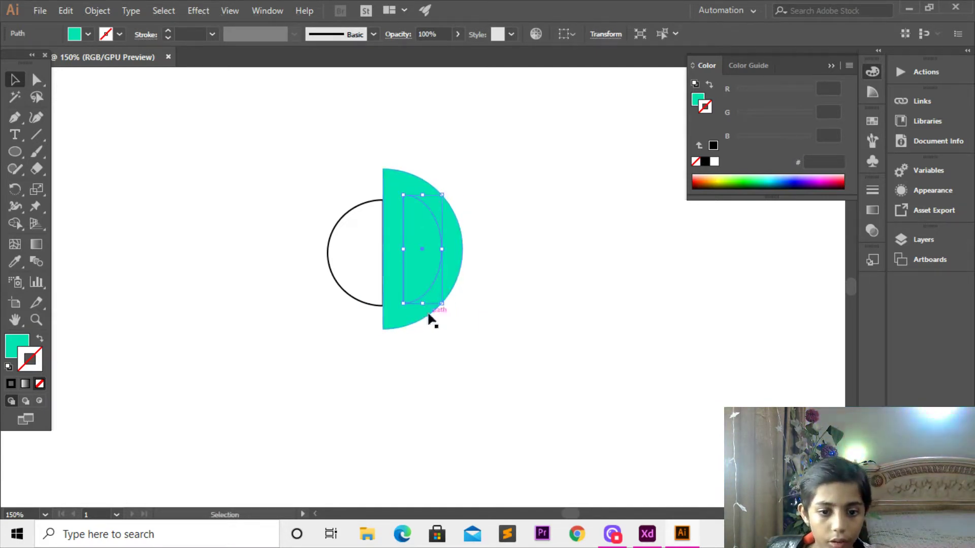
{"action": "left_click_drag", "start_coordinate": [450, 305], "coordinate": [435, 300]}
{"action": "left_click_drag", "start_coordinate": [415, 244], "coordinate": [403, 256]}
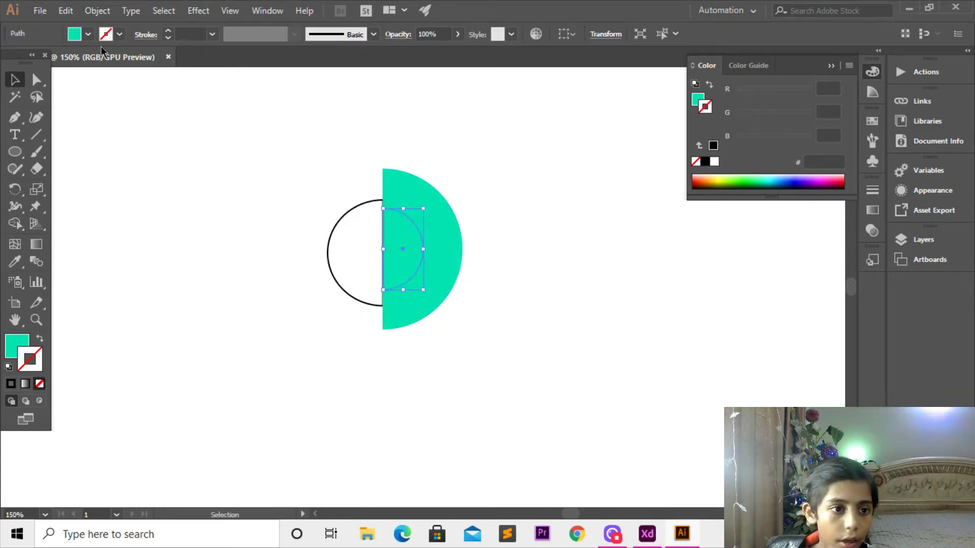
- Fill the small inner half circle with the grey swatch R=153 G=153 B=153
{"action": "left_click", "coordinate": [88, 34]}
{"action": "left_click", "coordinate": [60, 111]}
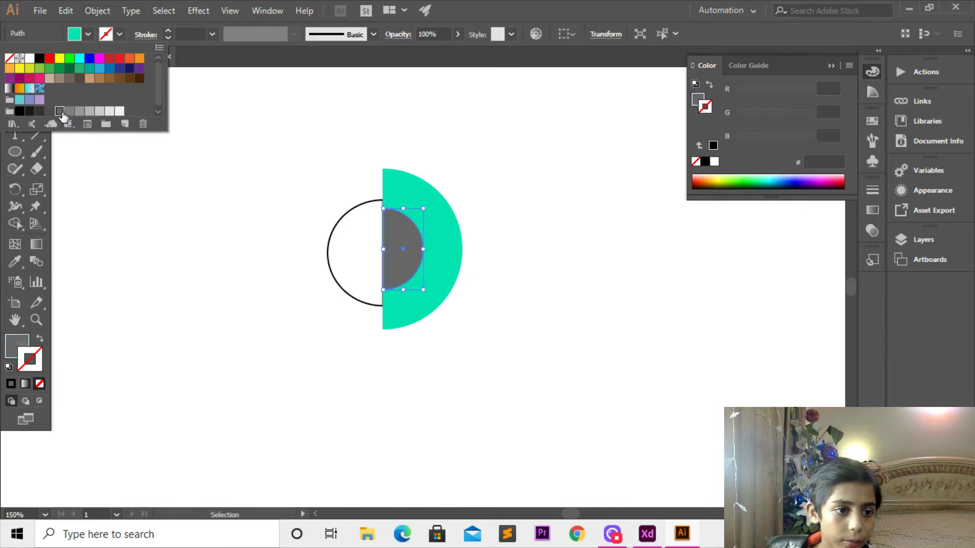
{"action": "left_click", "coordinate": [72, 111]}
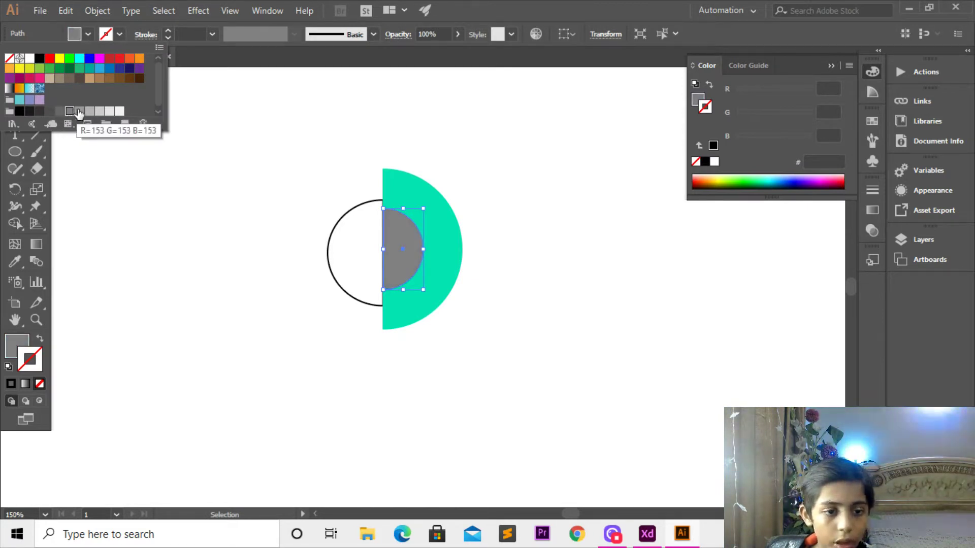
{"action": "left_click", "coordinate": [80, 111]}
{"action": "left_click", "coordinate": [318, 270]}
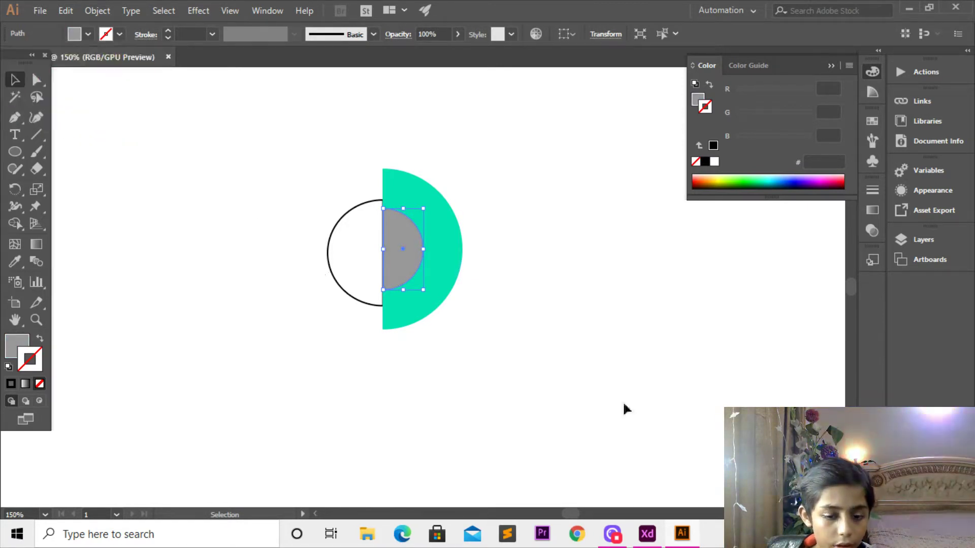
- Switch to Adobe XD, unlock the dark background rectangle on the Web 1920 – 2 artboard, and get its fill hex code
{"action": "left_click", "coordinate": [671, 539]}
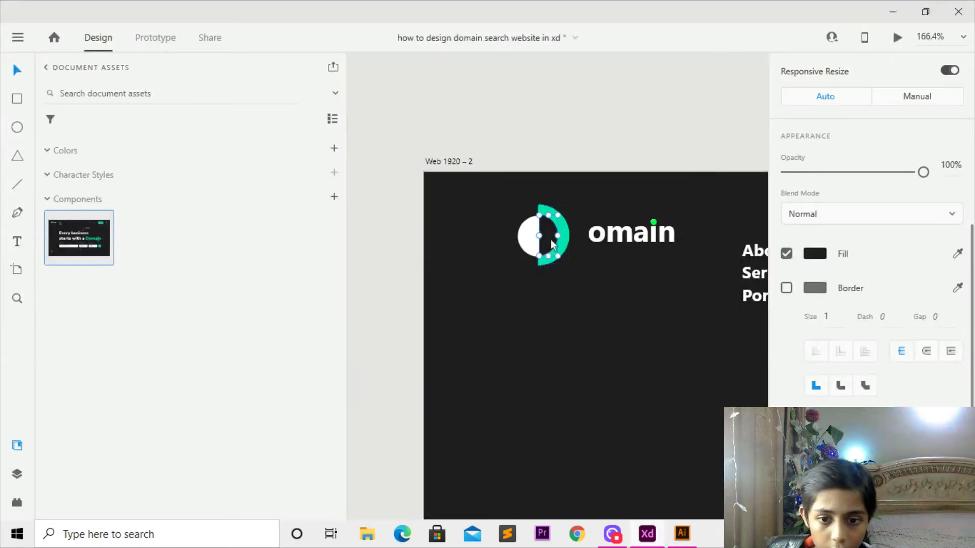
{"action": "left_click", "coordinate": [641, 544]}
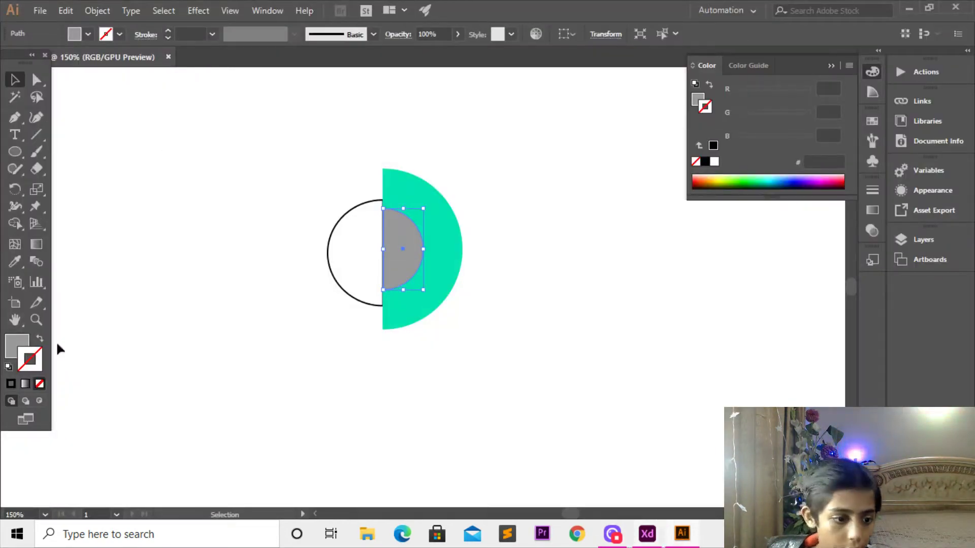
{"action": "left_click", "coordinate": [683, 536]}
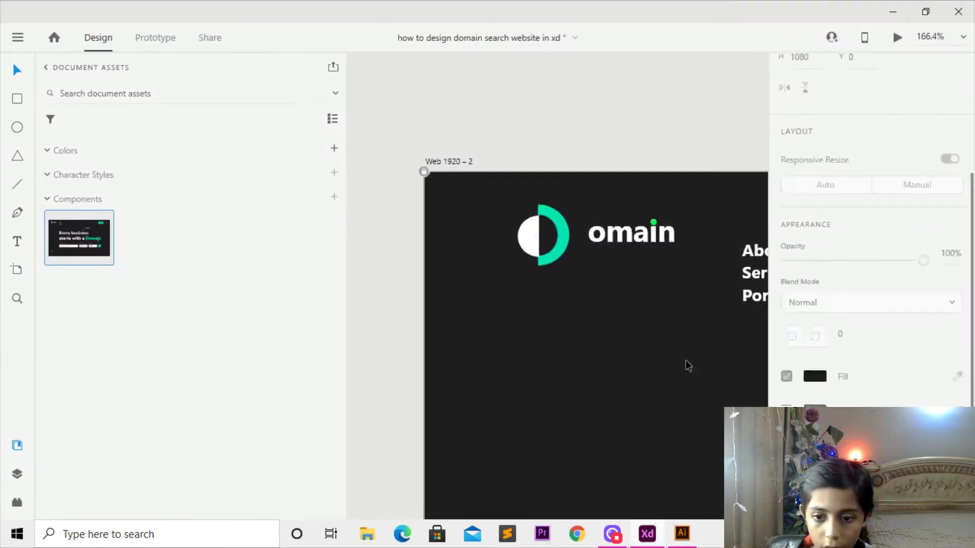
{"action": "right_click", "coordinate": [626, 105]}
{"action": "left_click", "coordinate": [671, 152]}
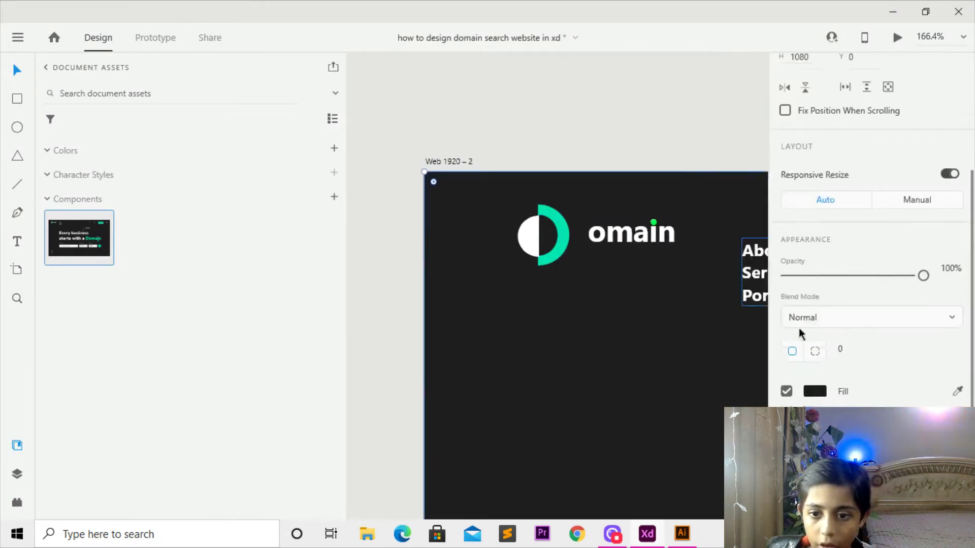
{"action": "left_click", "coordinate": [814, 391]}
- Return to Illustrator and fill the small inner half circle with #1E1D1E
{"action": "left_click", "coordinate": [681, 534]}
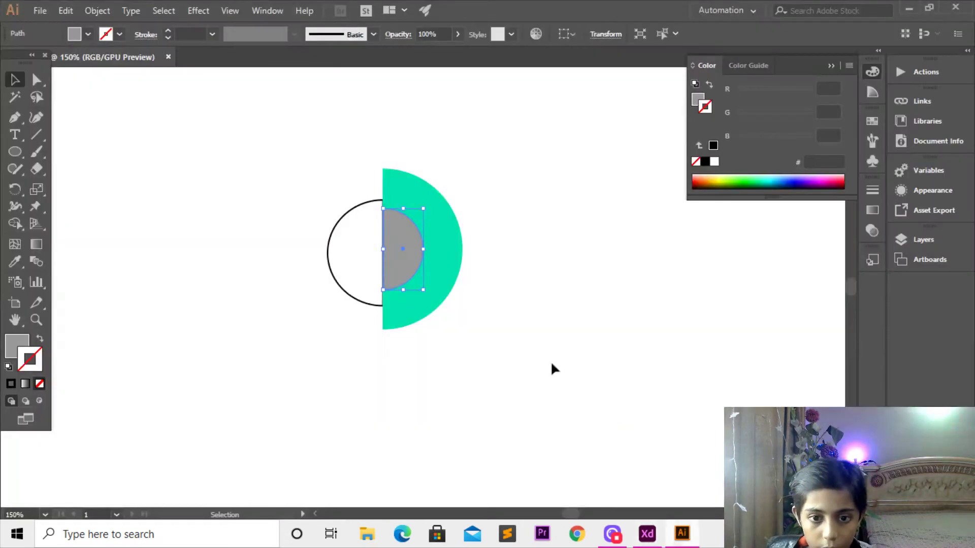
{"action": "left_click", "coordinate": [17, 345]}
{"action": "double_click", "coordinate": [16, 345]}
{"action": "type", "text": "1E1D1E"}
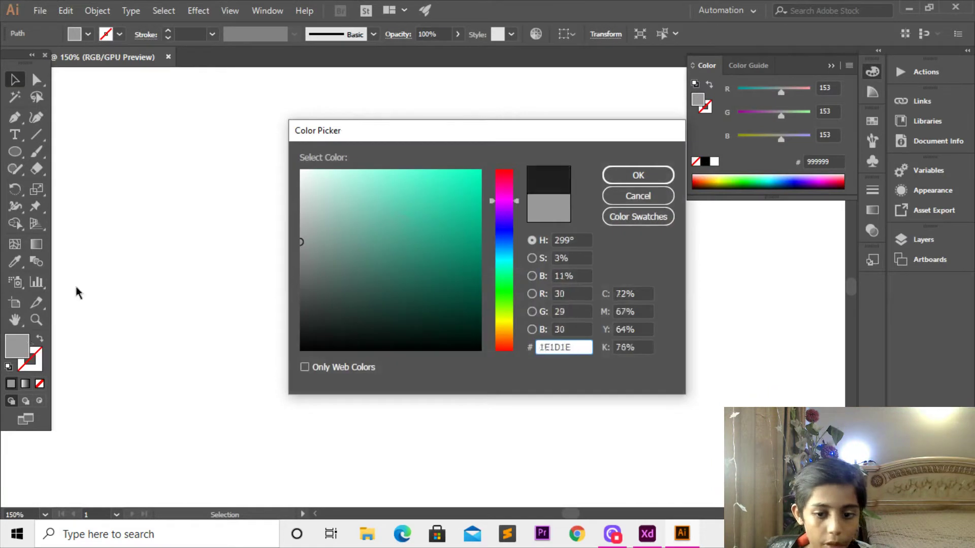
{"action": "key", "text": "Return"}
- Enlarge the dark inner half circle to nearly the outlined half circle's height and align it with the straight edge
{"action": "key", "text": "Left"}
{"action": "key", "text": "Left"}
{"action": "key", "text": "Down"}
{"action": "key", "text": "Down"}
{"action": "key", "text": "Down"}
{"action": "key", "text": "Down"}
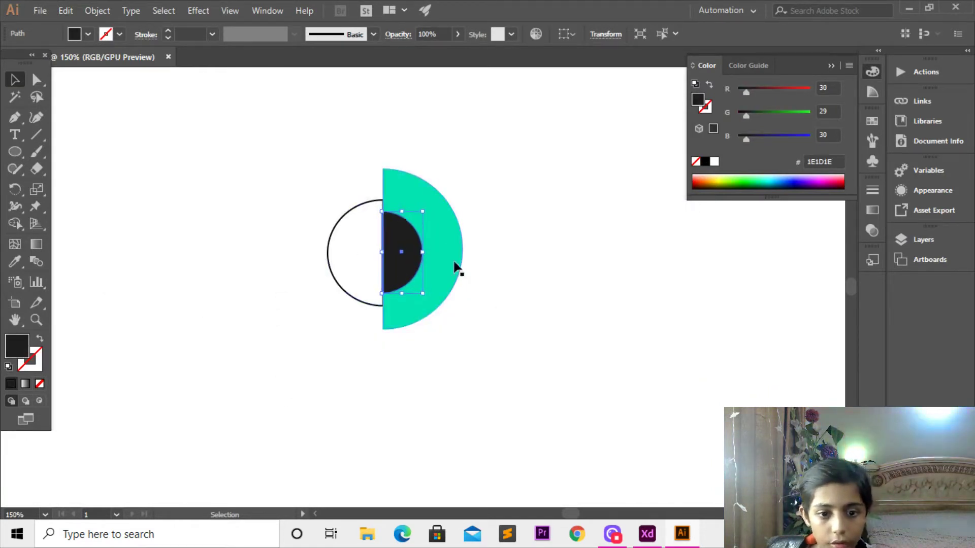
{"action": "left_click_drag", "start_coordinate": [426, 217], "coordinate": [433, 191]}
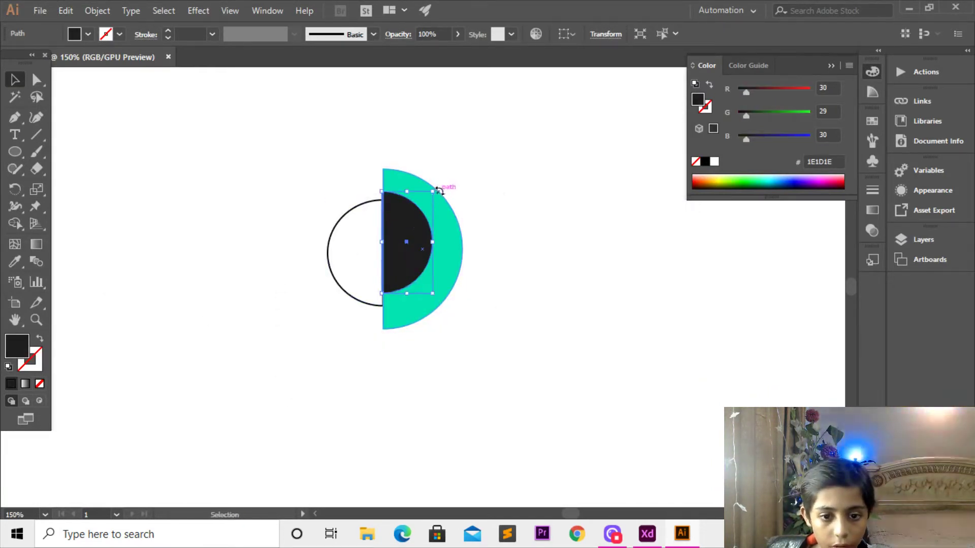
{"action": "left_click_drag", "start_coordinate": [427, 241], "coordinate": [425, 274]}
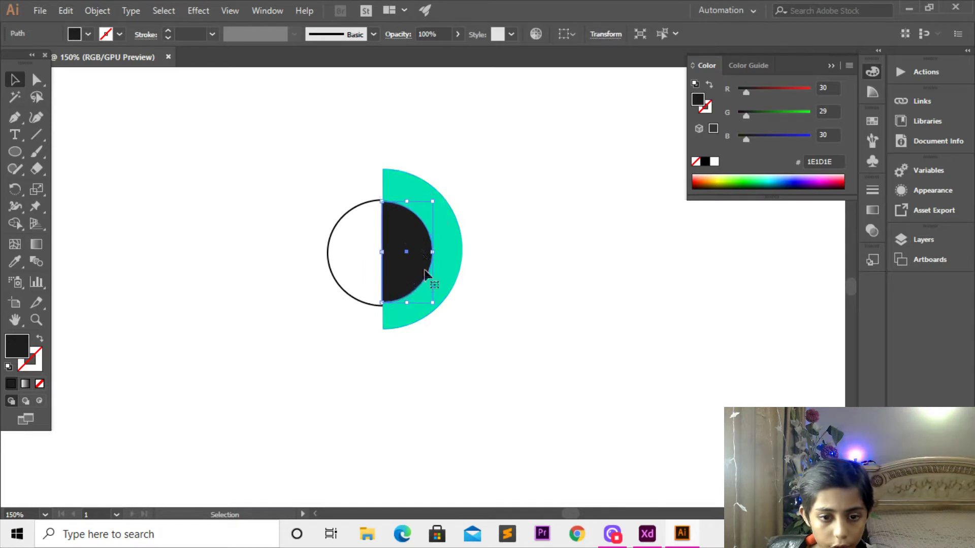
- Stretch the dark half circle's upper and lower edges to meet the ends of the outlined left half circle
{"action": "left_click", "coordinate": [466, 315]}
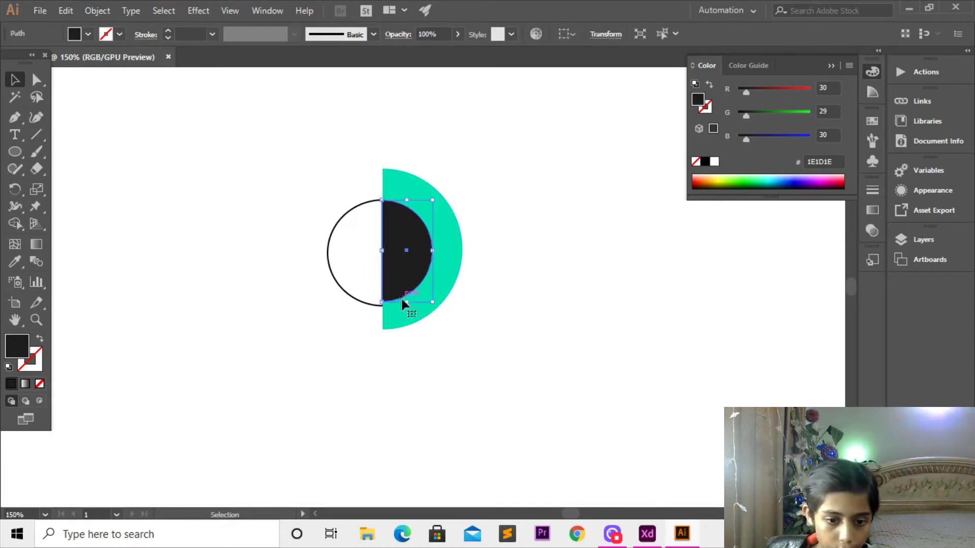
{"action": "left_click_drag", "start_coordinate": [407, 302], "coordinate": [406, 306]}
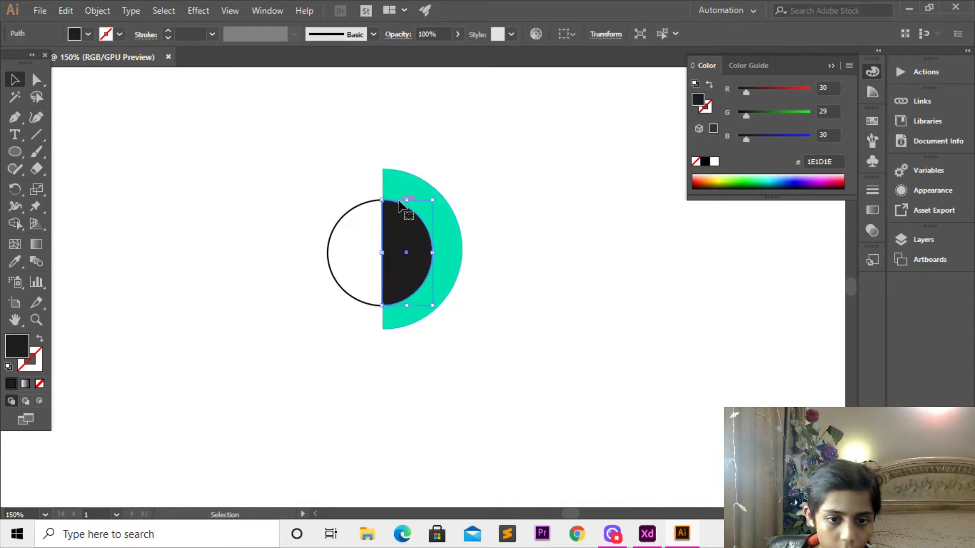
{"action": "left_click_drag", "start_coordinate": [406, 200], "coordinate": [410, 200]}
{"action": "left_click", "coordinate": [464, 189]}
{"action": "left_click", "coordinate": [391, 244]}
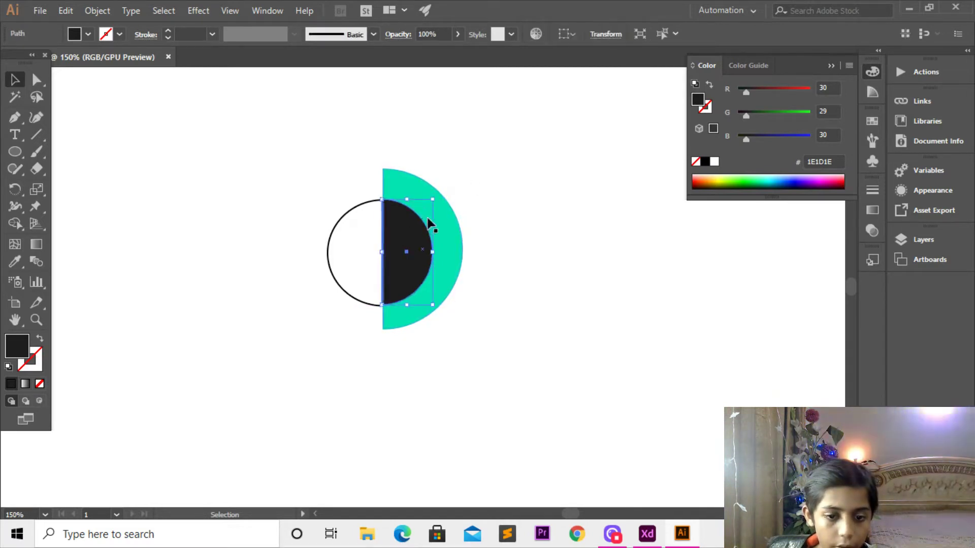
{"action": "left_click", "coordinate": [469, 215]}
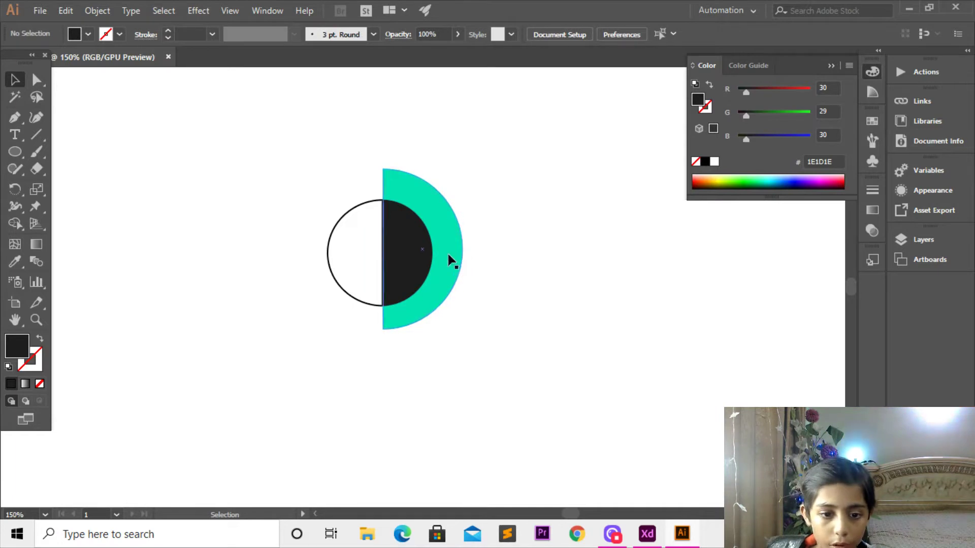
- Move the green half circle slightly down so it is vertically centred around the dark half circle
{"action": "left_click_drag", "start_coordinate": [452, 260], "coordinate": [468, 278]}
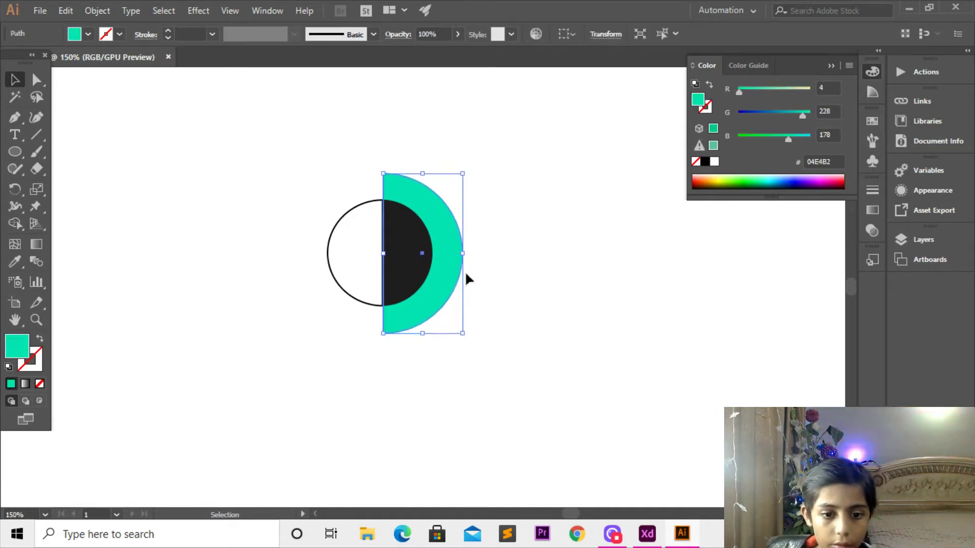
{"action": "left_click", "coordinate": [480, 285]}
{"action": "key", "text": "ctrl+minus"}
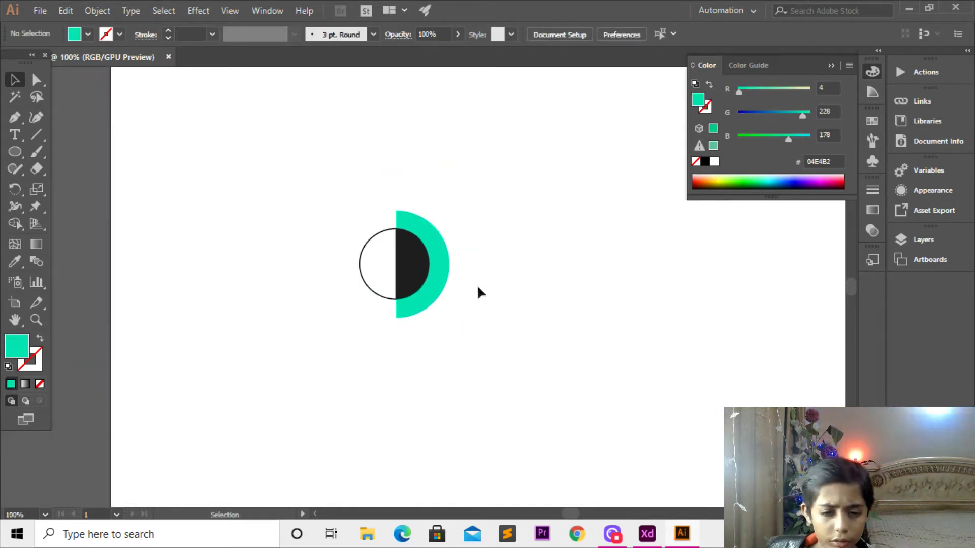
- Check the logo in Adobe XD, return to Illustrator, and remove the stroke from the white left half circle
{"action": "left_click", "coordinate": [653, 534]}
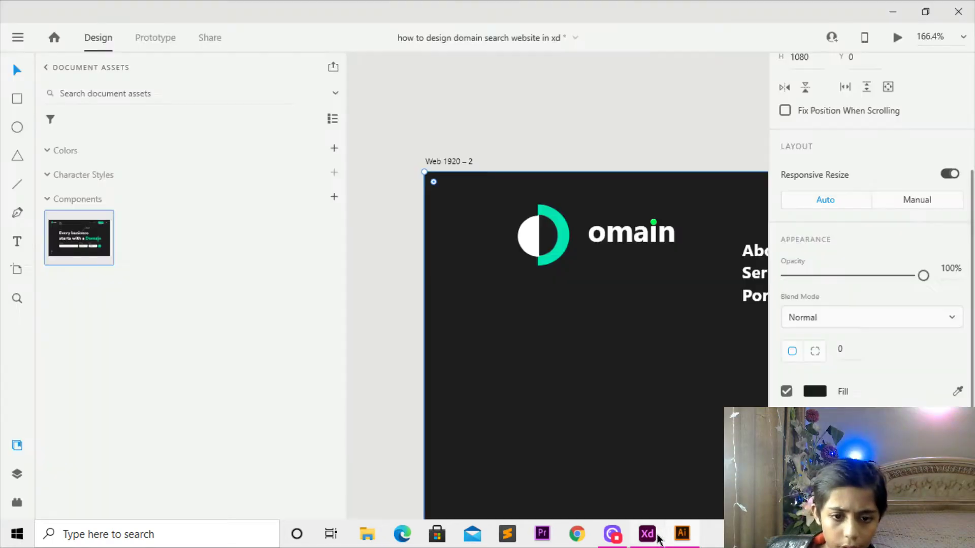
{"action": "left_click", "coordinate": [678, 535]}
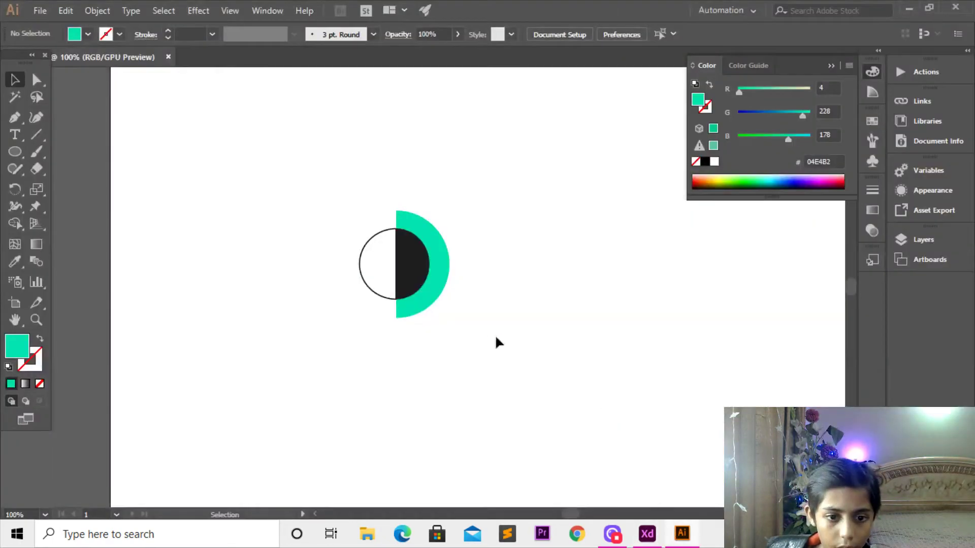
{"action": "left_click", "coordinate": [380, 235]}
{"action": "left_click", "coordinate": [37, 359]}
{"action": "left_click", "coordinate": [41, 383]}
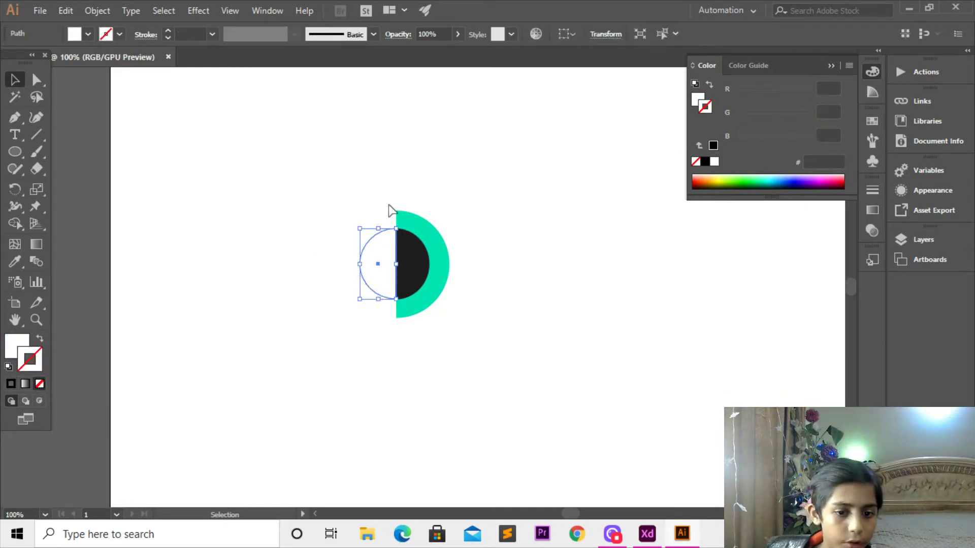
- Copy all three half circles of the logo and paste them into the Adobe XD document
{"action": "left_click", "coordinate": [390, 206]}
{"action": "left_click_drag", "start_coordinate": [318, 189], "coordinate": [514, 311]}
{"action": "key", "text": "ctrl+c"}
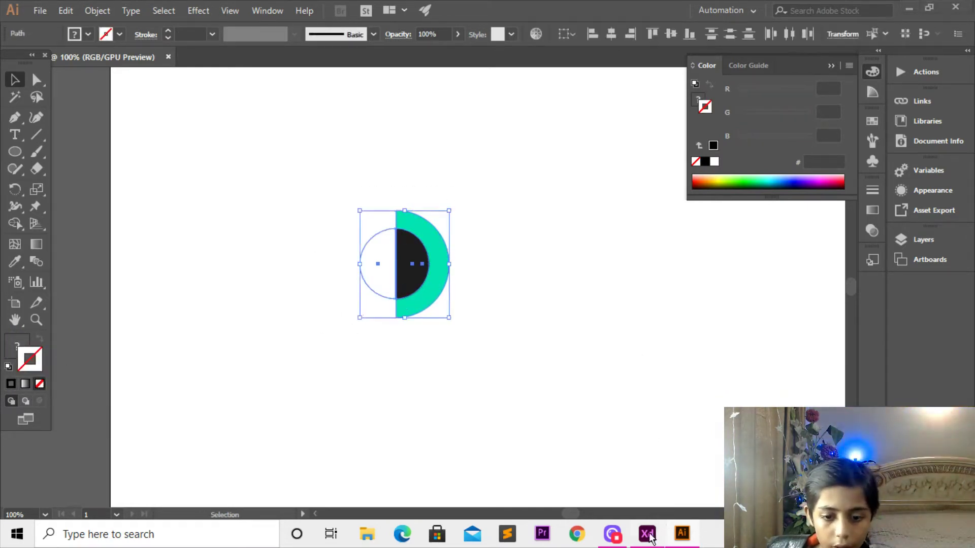
{"action": "left_click", "coordinate": [647, 533]}
{"action": "scroll", "coordinate": [531, 343], "scroll_direction": "down", "scroll_amount": 6}
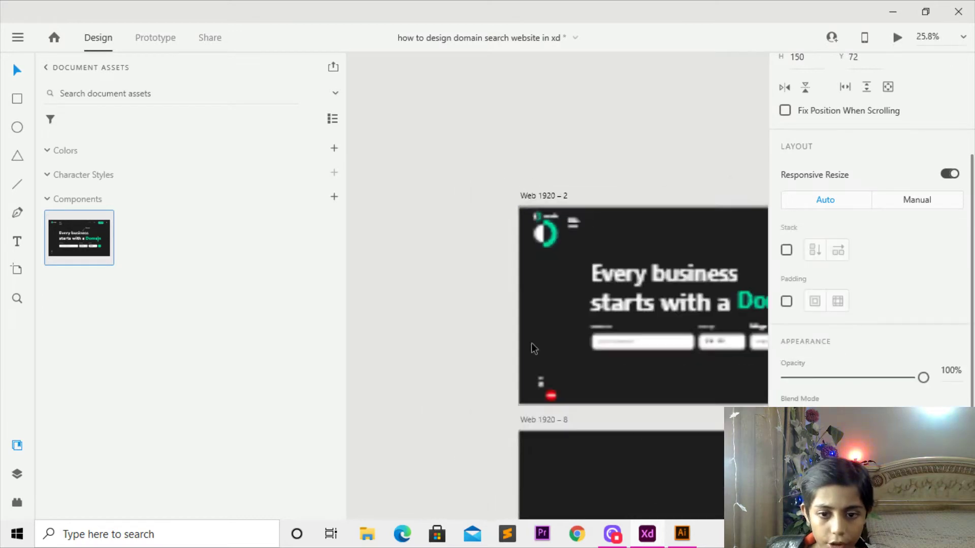
- Move the pasted logo from Web 1920 – 2 to the upper-left corner of the Web 1920 – 8 artboard
{"action": "left_click", "coordinate": [547, 231]}
{"action": "scroll", "coordinate": [549, 233], "scroll_direction": "up", "scroll_amount": 3}
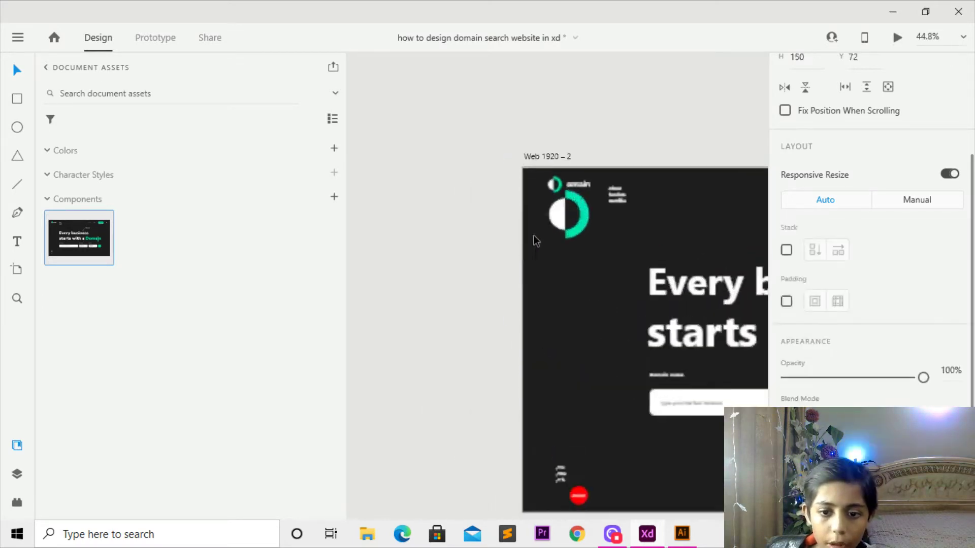
{"action": "left_click_drag", "start_coordinate": [568, 214], "coordinate": [559, 404]}
{"action": "scroll", "coordinate": [582, 411], "scroll_direction": "up", "scroll_amount": 2}
{"action": "scroll", "coordinate": [582, 386], "scroll_direction": "down", "scroll_amount": 3}
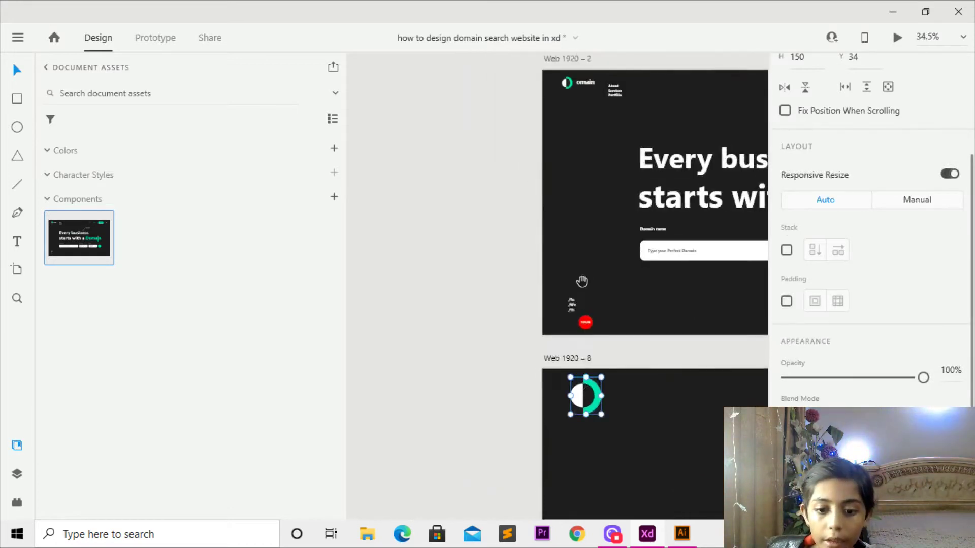
{"action": "left_click_drag", "start_coordinate": [580, 283], "coordinate": [564, 332]}
- Shrink the logo on the Web 1920 – 8 artboard proportionally to a height of 57.58
{"action": "scroll", "coordinate": [596, 477], "scroll_direction": "up", "scroll_amount": 4}
{"action": "left_click_drag", "start_coordinate": [565, 416], "coordinate": [494, 336]}
{"action": "scroll", "coordinate": [467, 381], "scroll_direction": "up", "scroll_amount": 4}
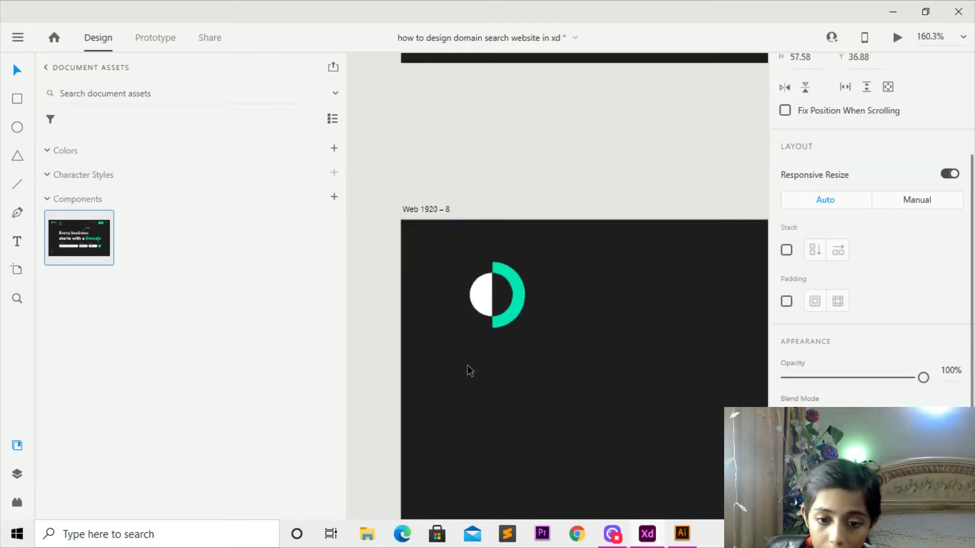
- Nudge the logo slightly right and down on the Web 1920 – 8 artboard, to a Y position of 38.88
{"action": "scroll", "coordinate": [468, 384], "scroll_direction": "down", "scroll_amount": 5}
{"action": "key", "text": "Down"}
{"action": "key", "text": "Down"}
{"action": "key", "text": "Down"}
{"action": "key", "text": "Down"}
{"action": "key", "text": "Down"}
{"action": "key", "text": "Down"}
{"action": "key", "text": "Down"}
{"action": "key", "text": "Down"}
{"action": "key", "text": "Down"}
{"action": "key", "text": "Down"}
{"action": "key", "text": "Down"}
{"action": "key", "text": "Down"}
{"action": "key", "text": "Down"}
{"action": "key", "text": "Down"}
{"action": "key", "text": "Down"}
{"action": "key", "text": "Down"}
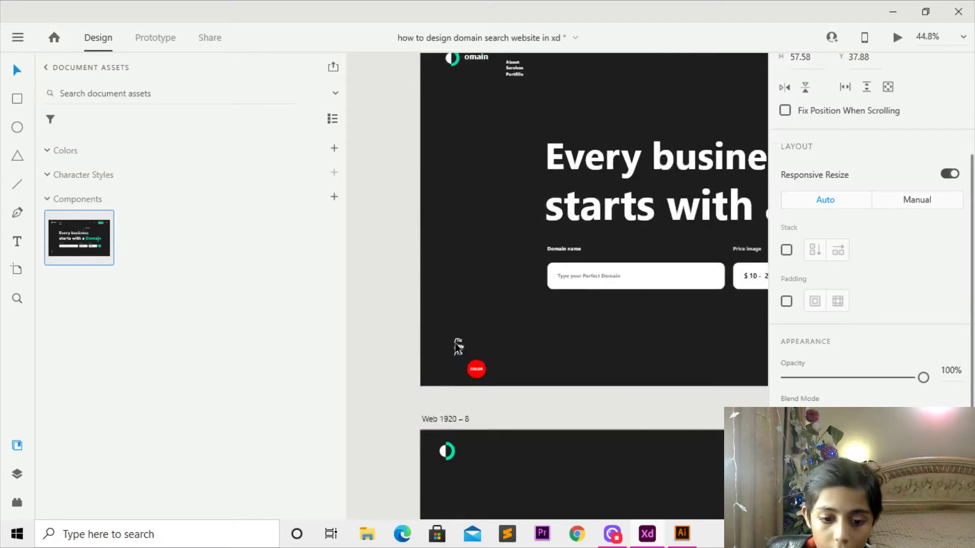
{"action": "scroll", "coordinate": [462, 328], "scroll_direction": "down", "scroll_amount": 1}
{"action": "key", "text": "Up"}
{"action": "key", "text": "Up"}
{"action": "key", "text": "Up"}
{"action": "key", "text": "Up"}
{"action": "key", "text": "Up"}
{"action": "key", "text": "Up"}
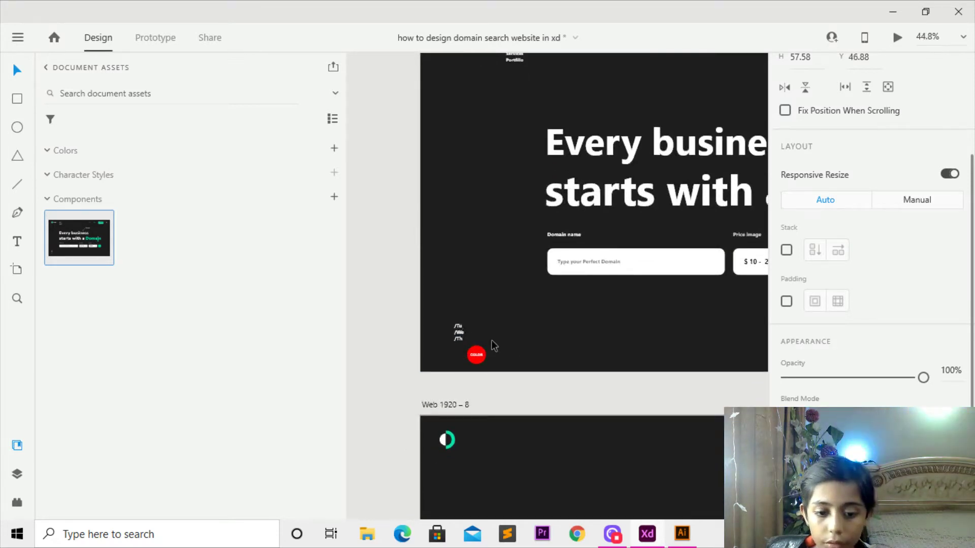
{"action": "scroll", "coordinate": [491, 340], "scroll_direction": "down", "scroll_amount": 2}
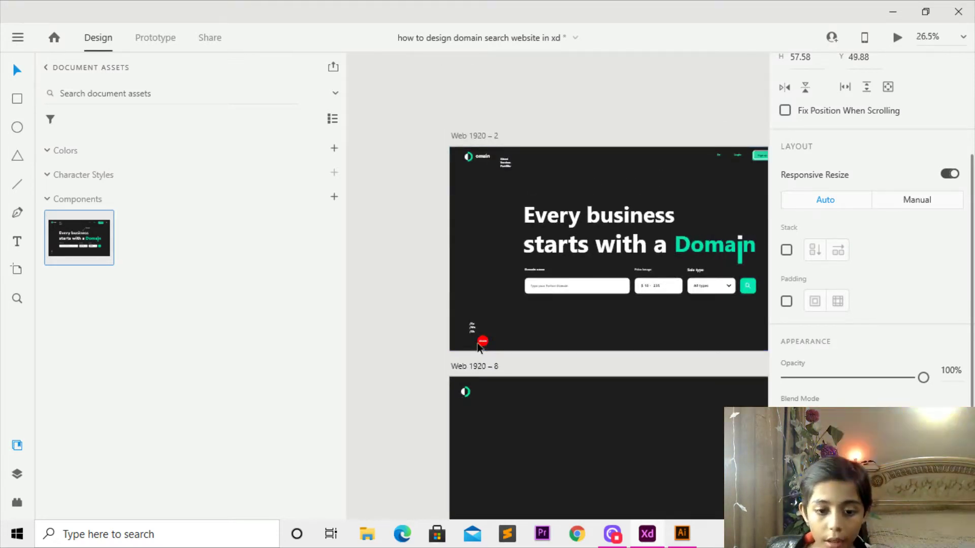
{"action": "key", "text": "Down"}
{"action": "key", "text": "Right"}
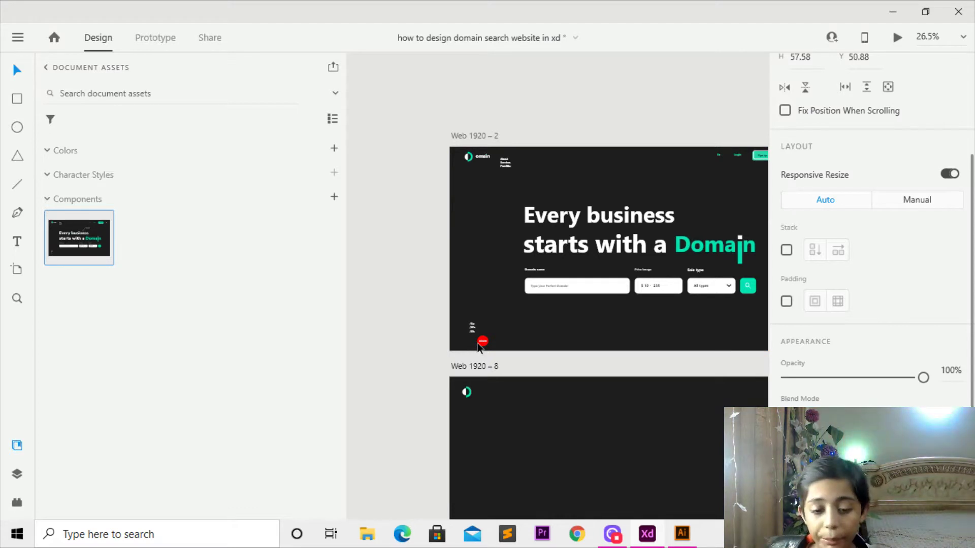
{"action": "key", "text": "Down"}
{"action": "key", "text": "Down"}
{"action": "key", "text": "Down"}
{"action": "key", "text": "Down"}
{"action": "key", "text": "Down"}
{"action": "key", "text": "Down"}
{"action": "key", "text": "Down"}
{"action": "key", "text": "Down"}
{"action": "key", "text": "Down"}
{"action": "key", "text": "Down"}
{"action": "key", "text": "Down"}
{"action": "key", "text": "Down"}
{"action": "key", "text": "Down"}
{"action": "key", "text": "Down"}
{"action": "key", "text": "Down"}
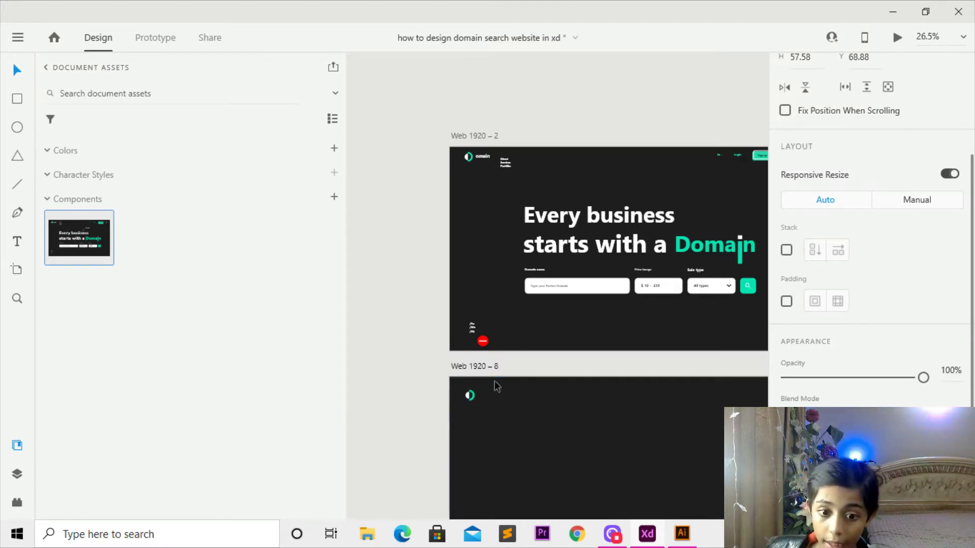
{"action": "key", "text": "Up"}
{"action": "key", "text": "Up"}
{"action": "key", "text": "Up"}
{"action": "key", "text": "Up"}
{"action": "key", "text": "Up"}
{"action": "key", "text": "Up"}
{"action": "key", "text": "Up"}
{"action": "key", "text": "Up"}
{"action": "key", "text": "Up"}
{"action": "key", "text": "Up"}
{"action": "key", "text": "Up"}
{"action": "key", "text": "Up"}
{"action": "key", "text": "Up"}
{"action": "key", "text": "Up"}
{"action": "key", "text": "Up"}
{"action": "key", "text": "Up"}
{"action": "key", "text": "Up"}
{"action": "key", "text": "Up"}
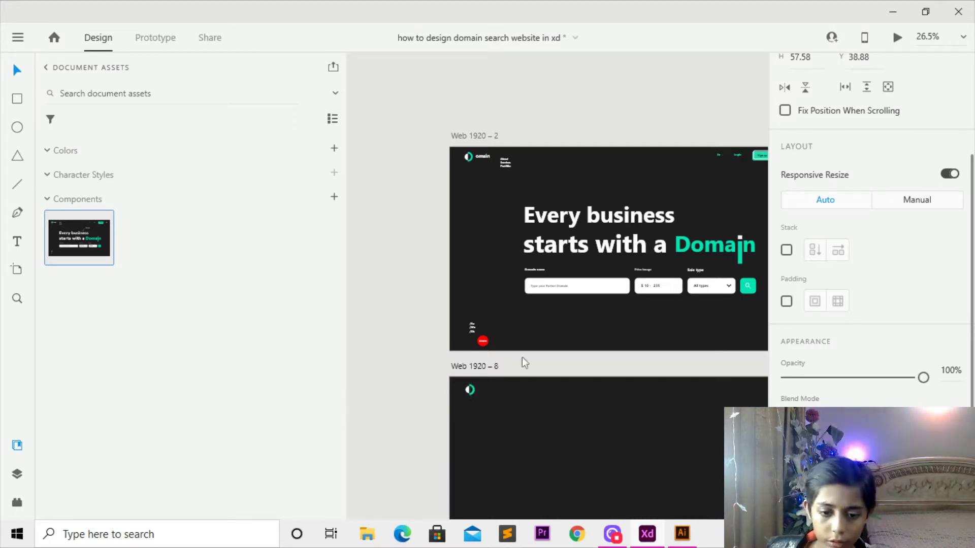
{"action": "left_click", "coordinate": [455, 389]}
{"action": "scroll", "coordinate": [455, 388], "scroll_direction": "up", "scroll_amount": 4}
{"action": "left_click_drag", "start_coordinate": [476, 385], "coordinate": [459, 401]}
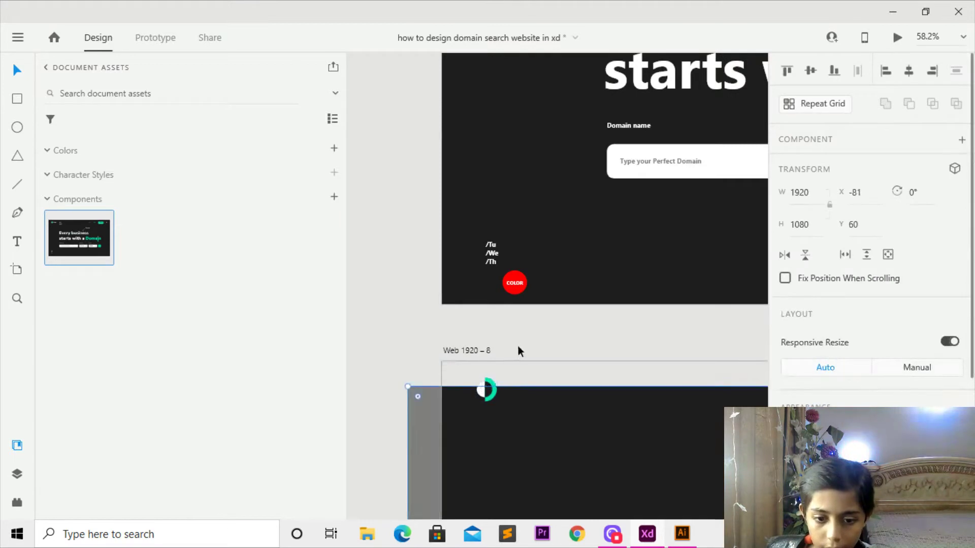
{"action": "key", "text": "ctrl+z"}
- Lock the dark background rectangle of the Web 1920 – 8 artboard
{"action": "right_click", "coordinate": [531, 358]}
{"action": "left_click", "coordinate": [508, 422]}
{"action": "left_click", "coordinate": [508, 425]}
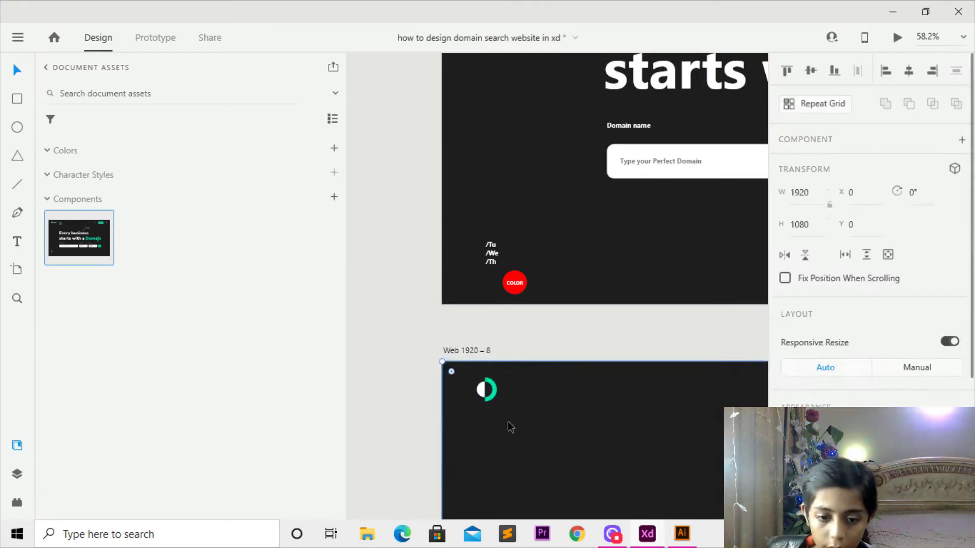
{"action": "right_click", "coordinate": [545, 413]}
{"action": "left_click", "coordinate": [574, 229]}
- Add the text OMAIN just to the right of the logo on the Web 1920 – 8 artboard
{"action": "scroll", "coordinate": [518, 409], "scroll_direction": "up", "scroll_amount": 1}
{"action": "scroll", "coordinate": [522, 414], "scroll_direction": "up", "scroll_amount": 4}
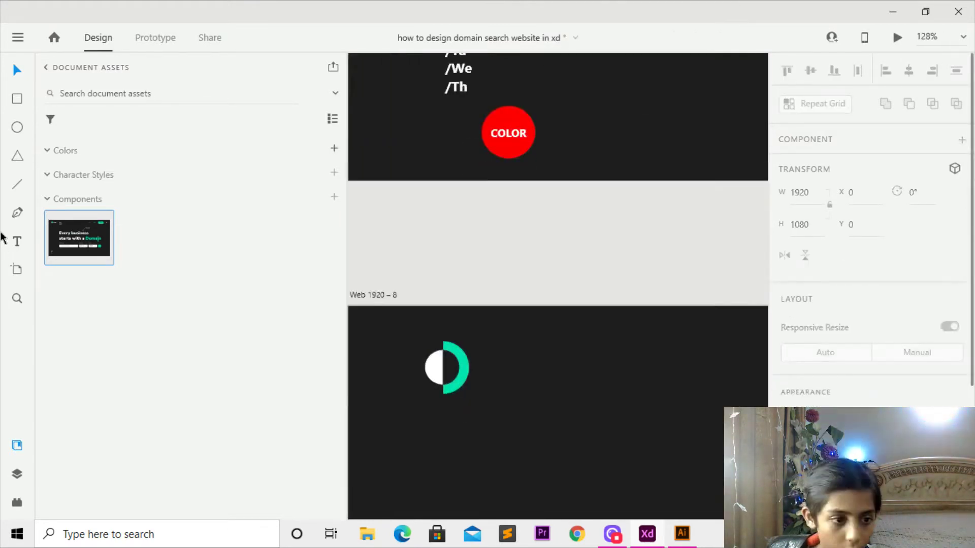
{"action": "left_click", "coordinate": [490, 378]}
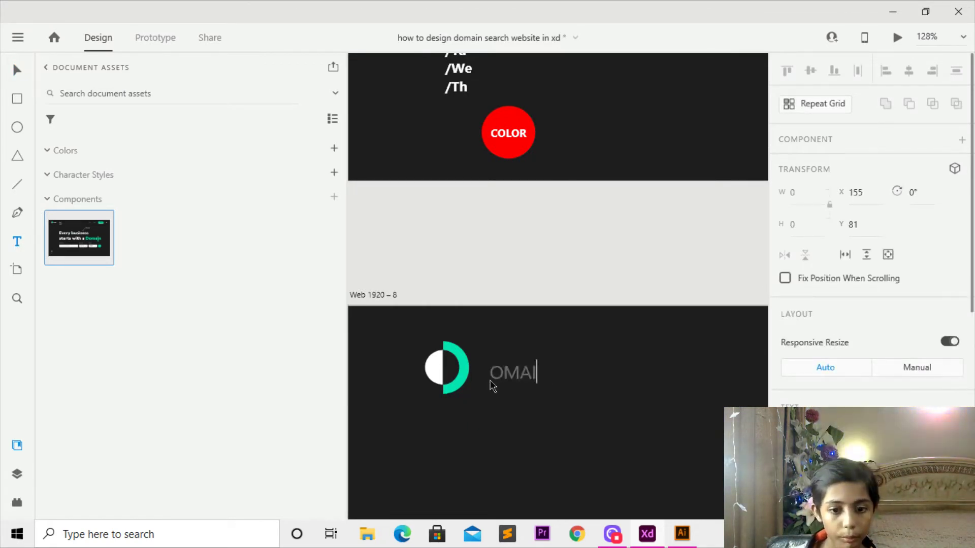
{"action": "key", "text": "Escape"}
- Set the OMAIN text beside the logo on the Web 1920 – 8 artboard to the Agency FB font in Bold
{"action": "left_click_drag", "start_coordinate": [527, 235], "coordinate": [470, 546]}
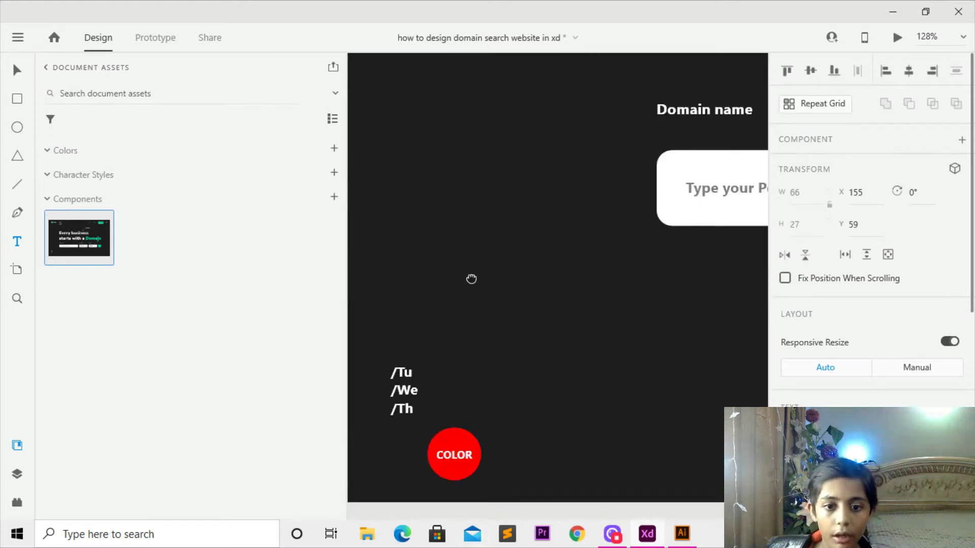
{"action": "left_click_drag", "start_coordinate": [470, 279], "coordinate": [588, 545]}
{"action": "left_click_drag", "start_coordinate": [572, 315], "coordinate": [532, 495]}
{"action": "scroll", "coordinate": [489, 235], "scroll_direction": "down", "scroll_amount": 15}
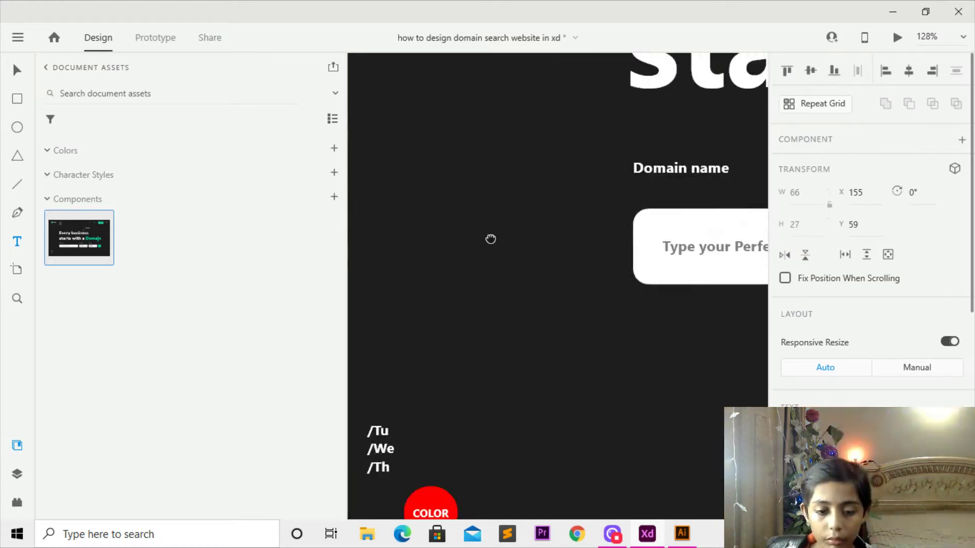
{"action": "left_click", "coordinate": [17, 71]}
{"action": "scroll", "coordinate": [948, 239], "scroll_direction": "down", "scroll_amount": 5}
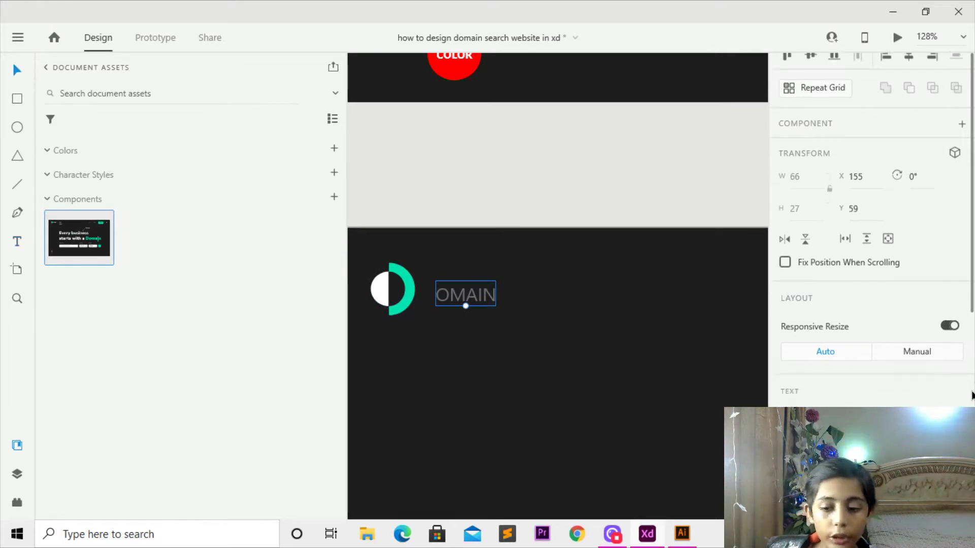
{"action": "left_click", "coordinate": [949, 225]}
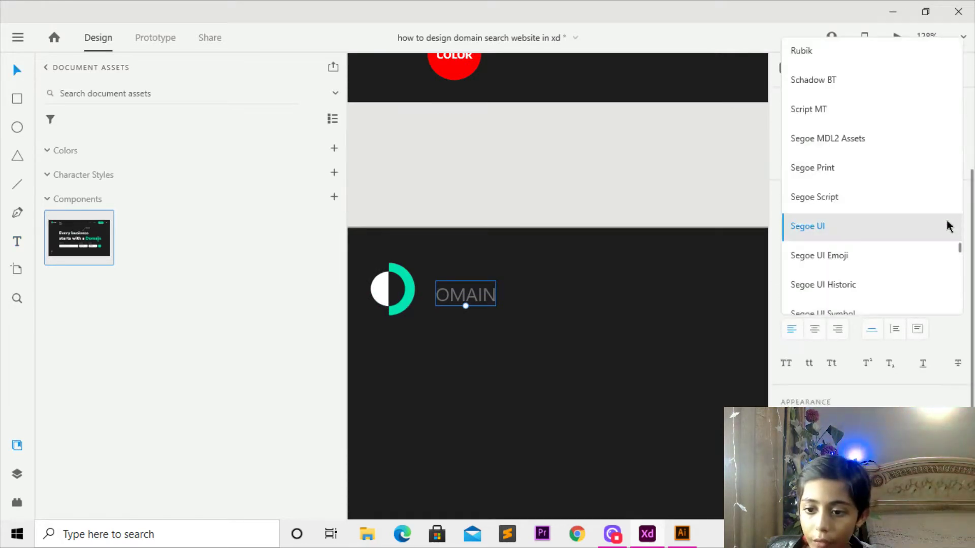
{"action": "scroll", "coordinate": [875, 213], "scroll_direction": "down", "scroll_amount": 2}
{"action": "scroll", "coordinate": [853, 254], "scroll_direction": "down", "scroll_amount": 6}
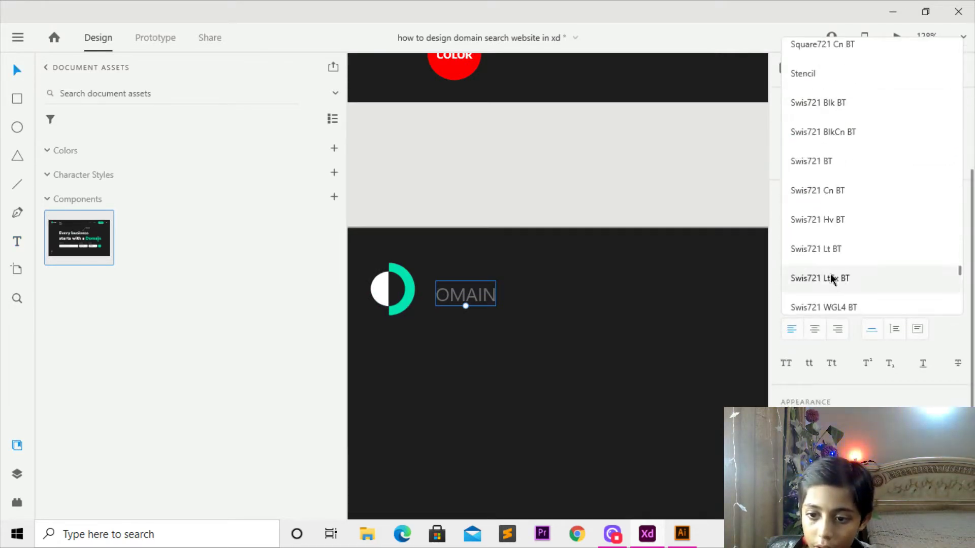
{"action": "left_click", "coordinate": [726, 247]}
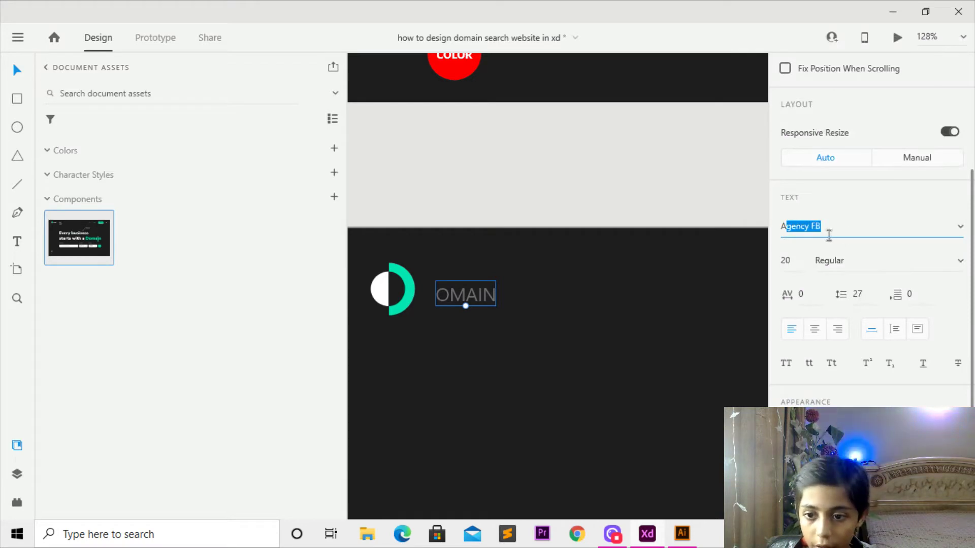
{"action": "type", "text": "A"}
{"action": "key", "text": "Return"}
{"action": "left_click", "coordinate": [954, 265]}
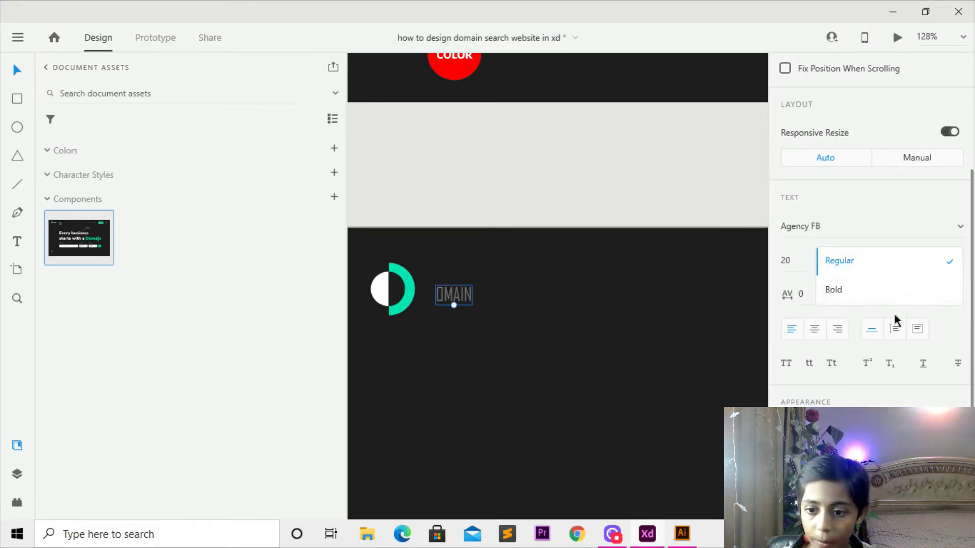
{"action": "left_click", "coordinate": [863, 291]}
- Change the fill of the OMAIN text to white, #FFFFFF
{"action": "scroll", "coordinate": [829, 309], "scroll_direction": "down", "scroll_amount": 4}
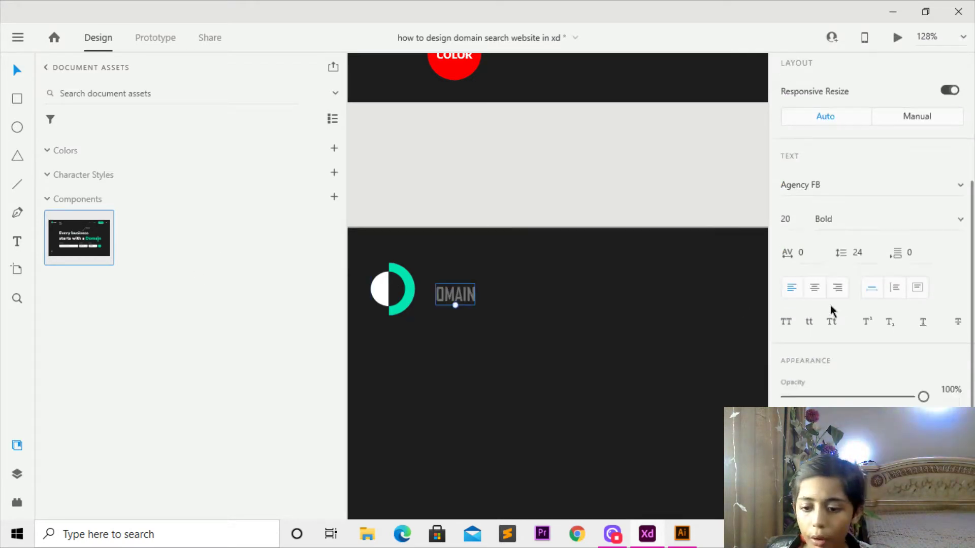
{"action": "left_click", "coordinate": [803, 358]}
{"action": "type", "text": "ffffff"}
{"action": "key", "text": "Return"}
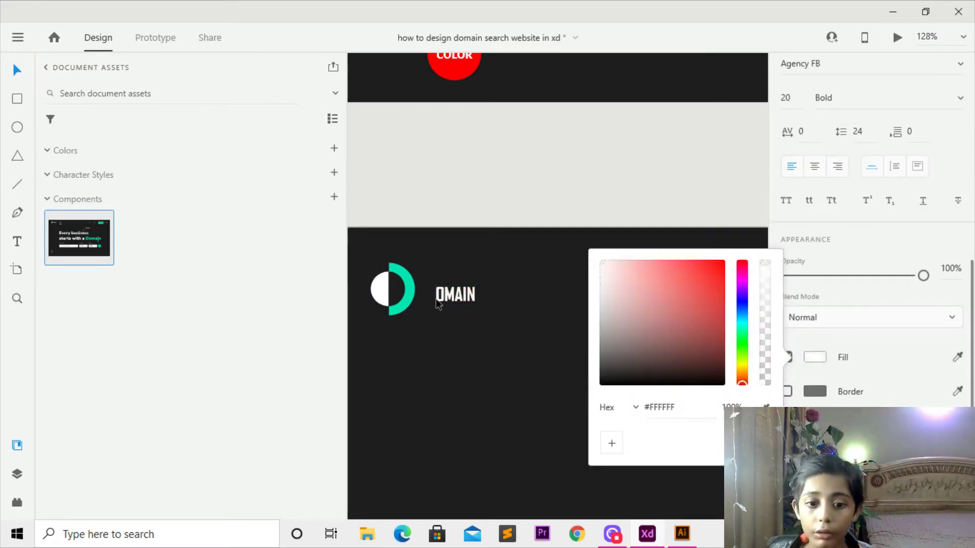
- Enlarge the OMAIN text to size 38 and line it up vertically with the logo
{"action": "left_click", "coordinate": [443, 300]}
{"action": "left_click_drag", "start_coordinate": [453, 306], "coordinate": [484, 303]}
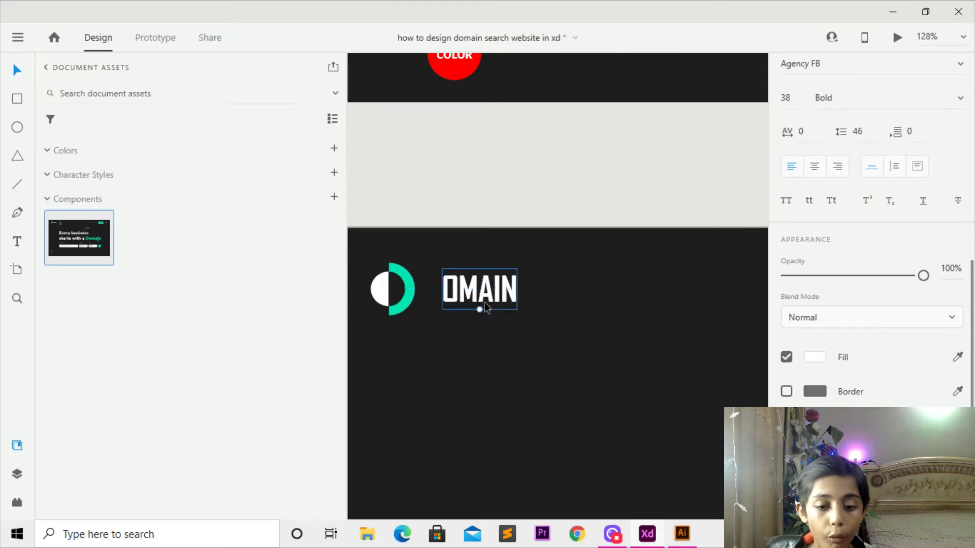
{"action": "scroll", "coordinate": [484, 303], "scroll_direction": "down", "scroll_amount": 10}
{"action": "left_click", "coordinate": [478, 317]}
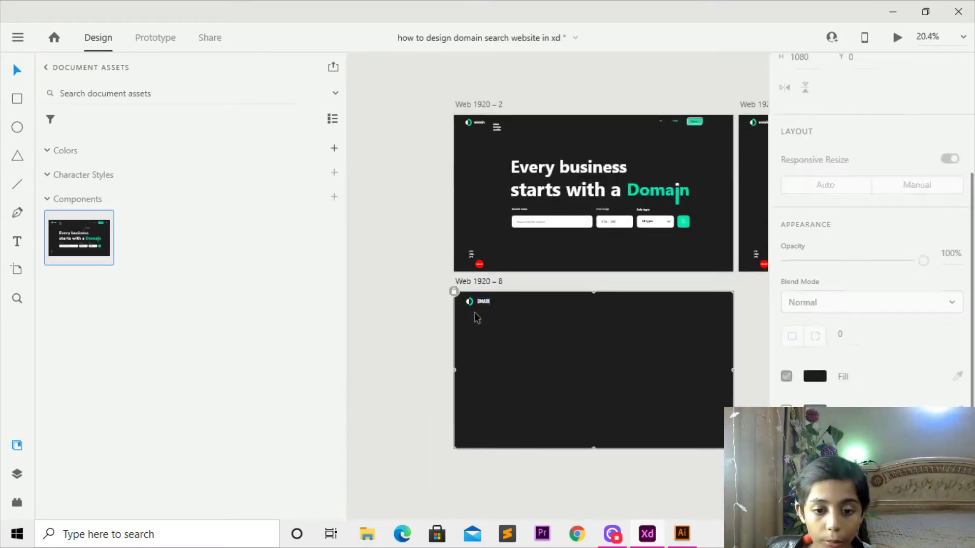
- Draw a small circle about 7 high, centred just above the letter I of OMAIN
{"action": "scroll", "coordinate": [478, 305], "scroll_direction": "up", "scroll_amount": 10}
{"action": "scroll", "coordinate": [503, 330], "scroll_direction": "up", "scroll_amount": 6}
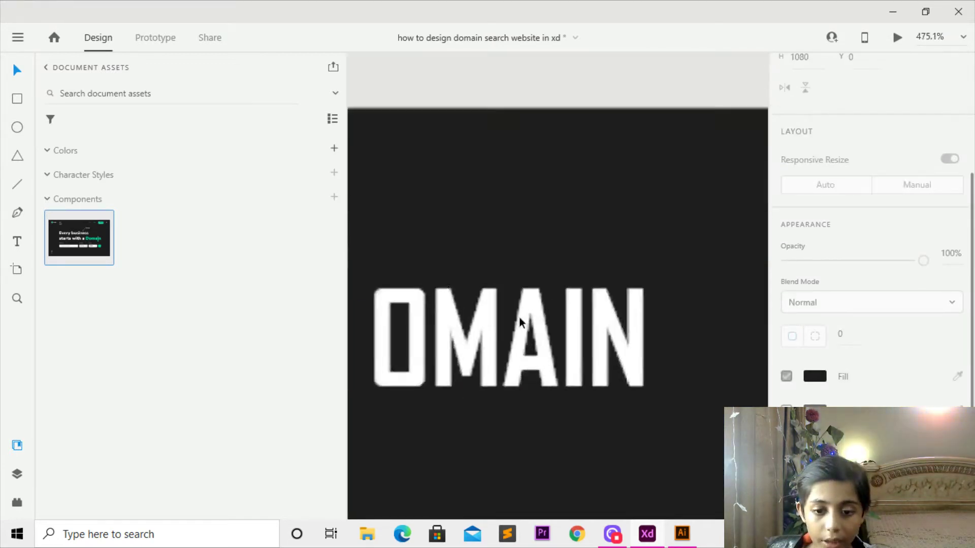
{"action": "left_click", "coordinate": [522, 327]}
{"action": "left_click", "coordinate": [17, 127]}
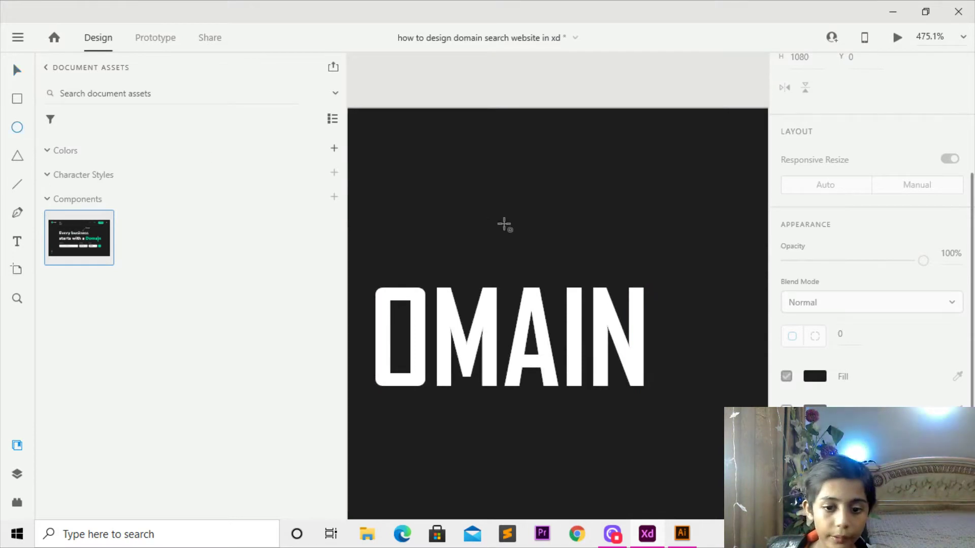
{"action": "mouse_move", "coordinate": [582, 264]}
{"action": "left_mouse_down"}
{"action": "mouse_move", "coordinate": [565, 281]}
{"action": "mouse_move", "coordinate": [574, 265]}
{"action": "left_mouse_up"}
{"action": "key", "text": "v"}
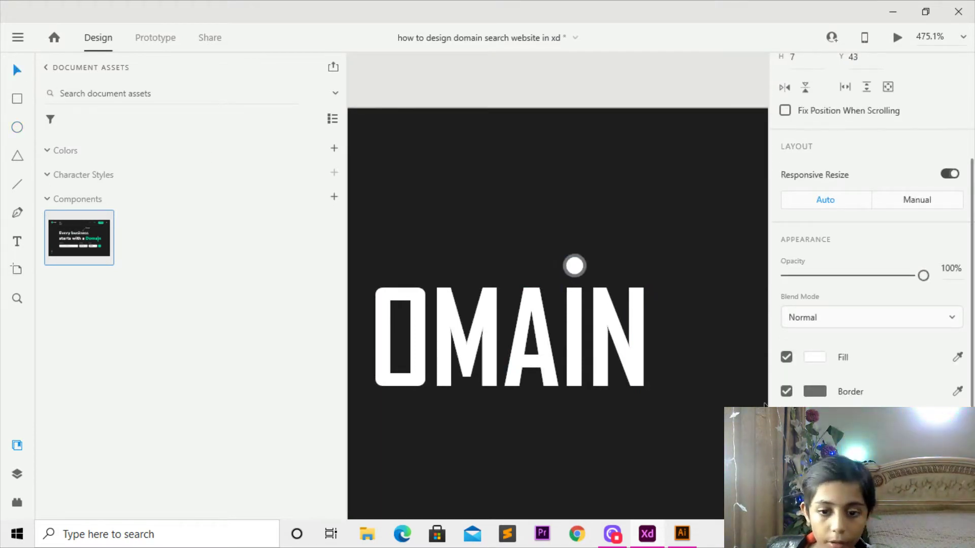
- Remove the border of the dot above the I and fill it with bright green
{"action": "left_click", "coordinate": [814, 358]}
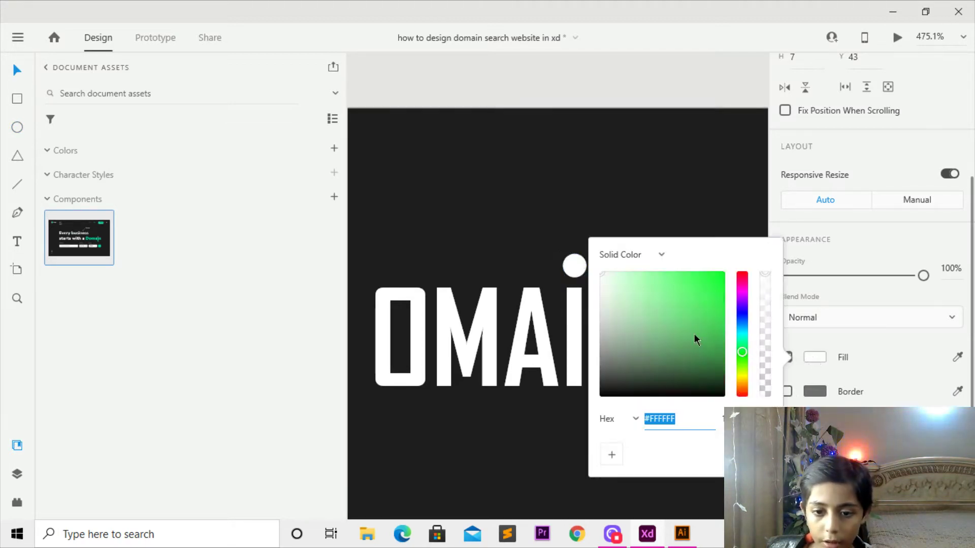
{"action": "left_click_drag", "start_coordinate": [693, 333], "coordinate": [704, 200]}
{"action": "left_click", "coordinate": [705, 200]}
{"action": "scroll", "coordinate": [589, 357], "scroll_direction": "down", "scroll_amount": 3}
{"action": "scroll", "coordinate": [607, 350], "scroll_direction": "down", "scroll_amount": 5}
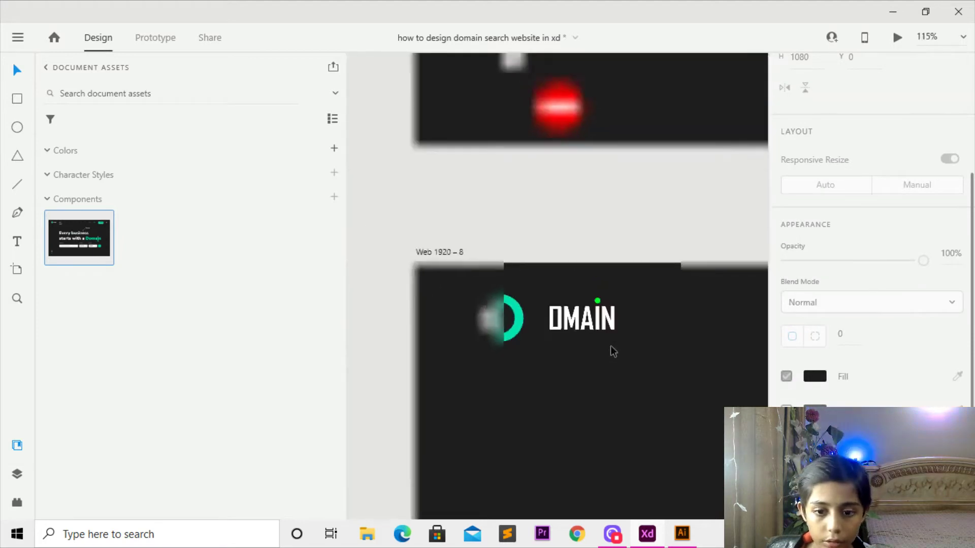
- Start a menu text reading ABOUT US below and to the right of OMAIN, following the Web 1920 – 2 design
{"action": "scroll", "coordinate": [612, 346], "scroll_direction": "down", "scroll_amount": 5}
{"action": "scroll", "coordinate": [592, 268], "scroll_direction": "up", "scroll_amount": 3}
{"action": "scroll", "coordinate": [546, 249], "scroll_direction": "down", "scroll_amount": 4}
{"action": "scroll", "coordinate": [534, 264], "scroll_direction": "up", "scroll_amount": 5}
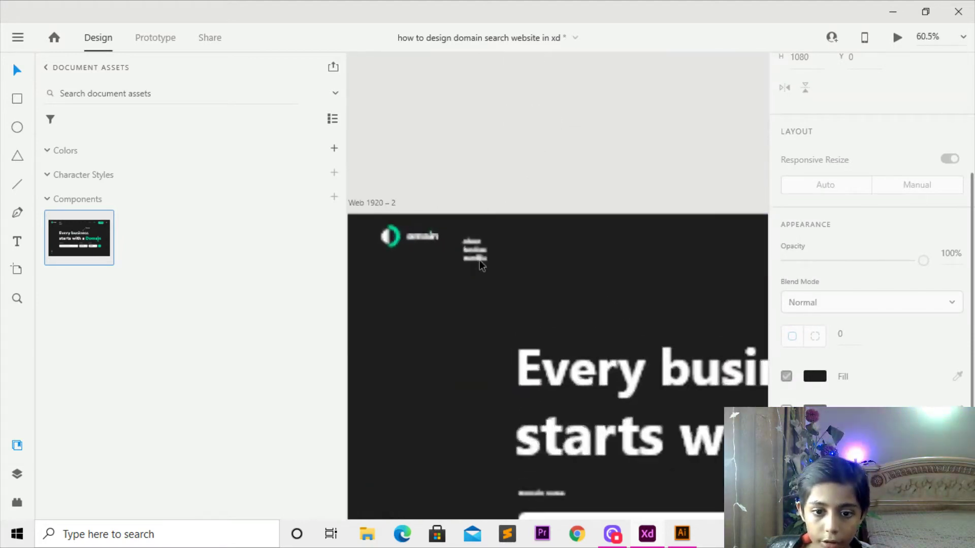
{"action": "scroll", "coordinate": [479, 260], "scroll_direction": "up", "scroll_amount": 5}
{"action": "scroll", "coordinate": [520, 384], "scroll_direction": "down", "scroll_amount": 8}
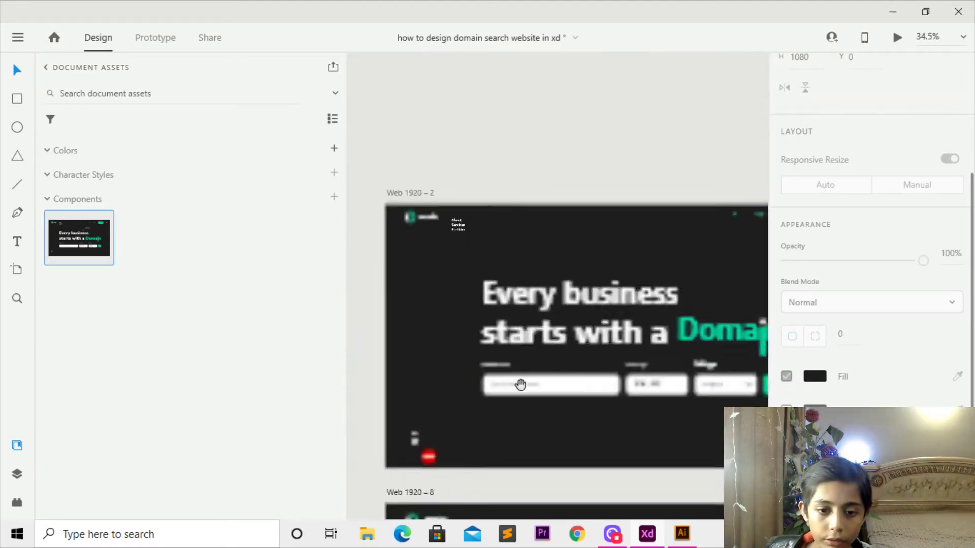
{"action": "scroll", "coordinate": [520, 384], "scroll_direction": "up", "scroll_amount": 8}
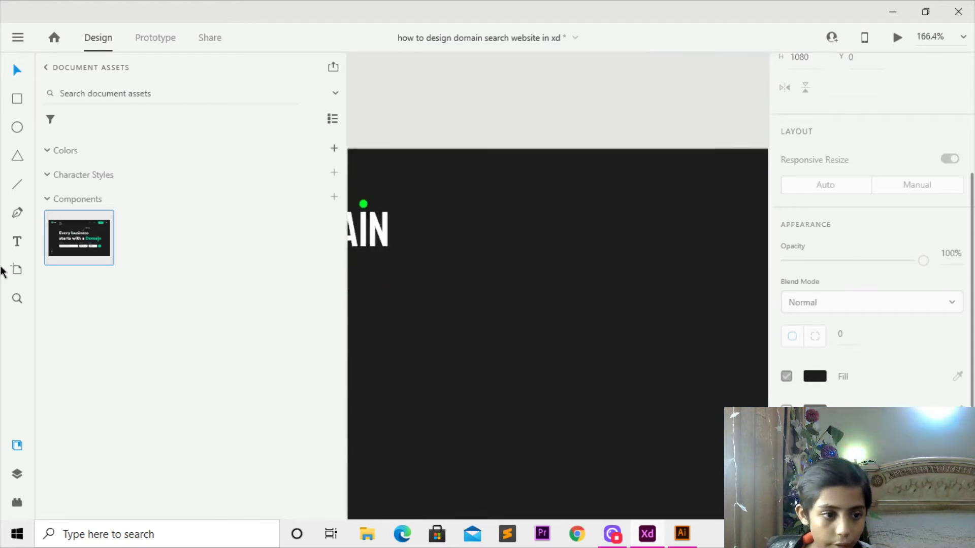
{"action": "left_click", "coordinate": [403, 296]}
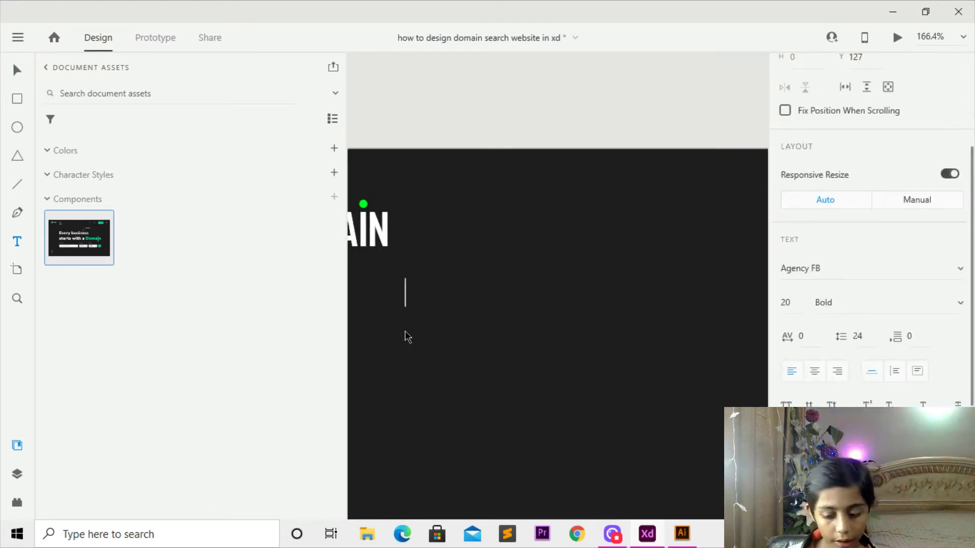
{"action": "type", "text": "ABOUT US"}
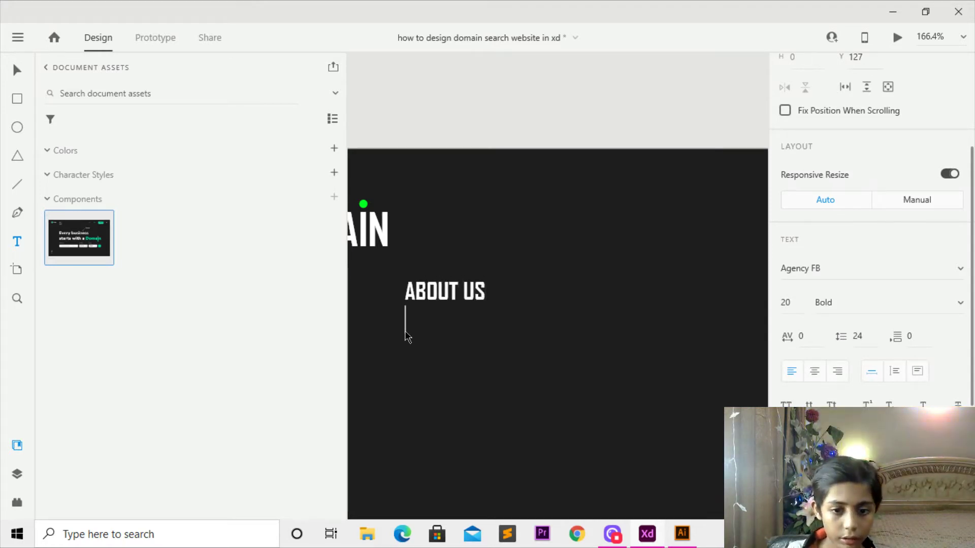
- Add the lines SERVICES and PORTFOLIO beneath ABOUT US in the same text
{"action": "type", "text": "E"}
{"action": "type", "text": "S"}
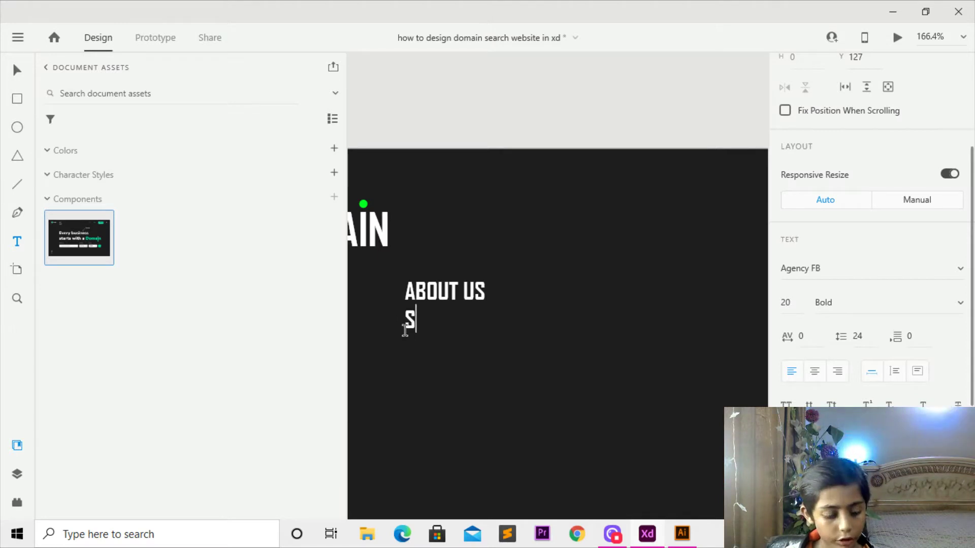
{"action": "type", "text": "ERVICE"}
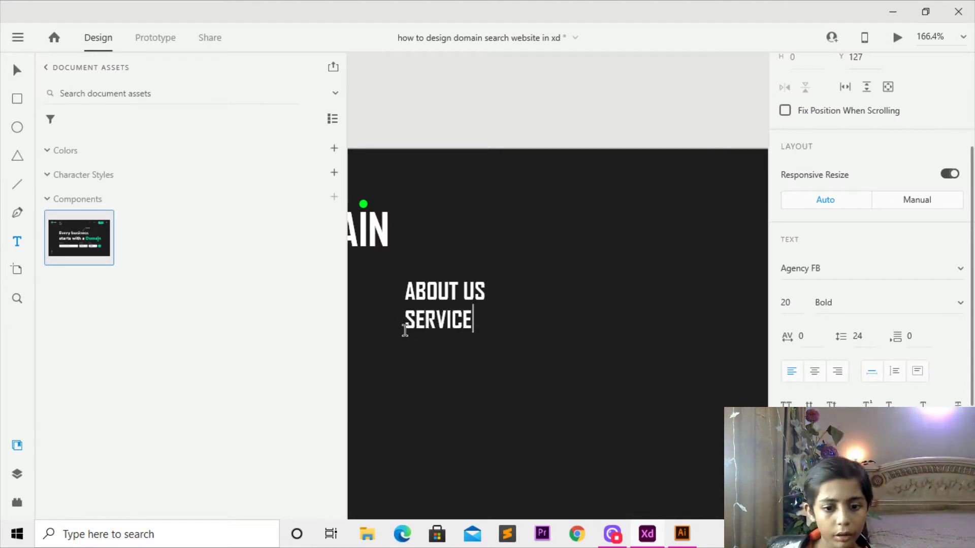
{"action": "type", "text": "S"}
{"action": "key", "text": "Return"}
{"action": "type", "text": "PRO"}
{"action": "key", "text": "BackSpace"}
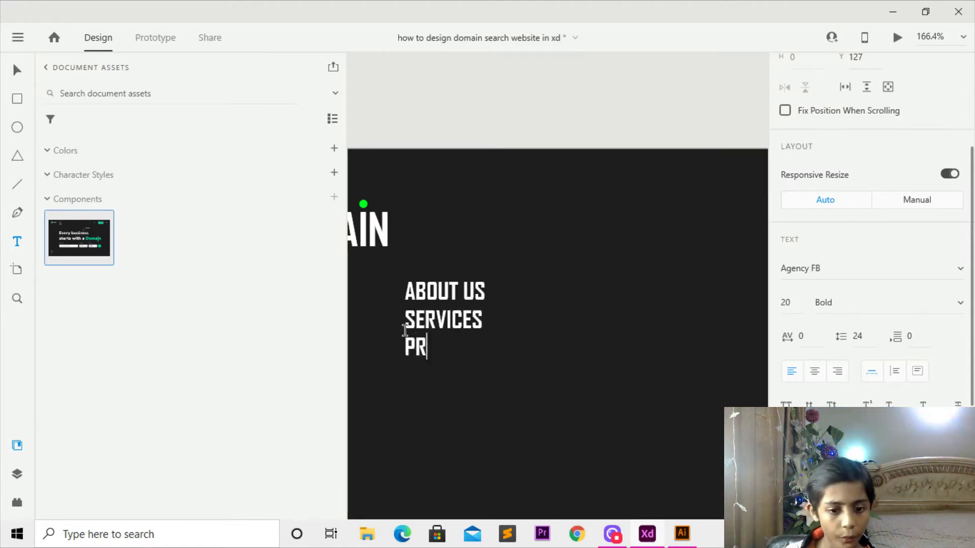
{"action": "type", "text": "RTFOLIO"}
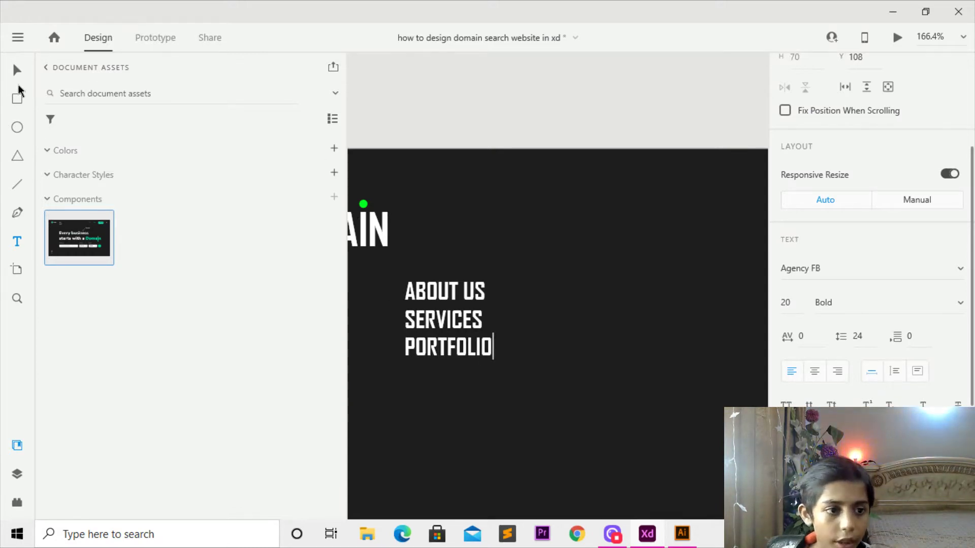
- Move the three-line menu text up and right to a Y position of 96, aligned with the logo's bottom edge
{"action": "left_click", "coordinate": [17, 76]}
{"action": "scroll", "coordinate": [540, 209], "scroll_direction": "down", "scroll_amount": 6}
{"action": "scroll", "coordinate": [539, 254], "scroll_direction": "up", "scroll_amount": 4}
{"action": "scroll", "coordinate": [516, 307], "scroll_direction": "up", "scroll_amount": 3}
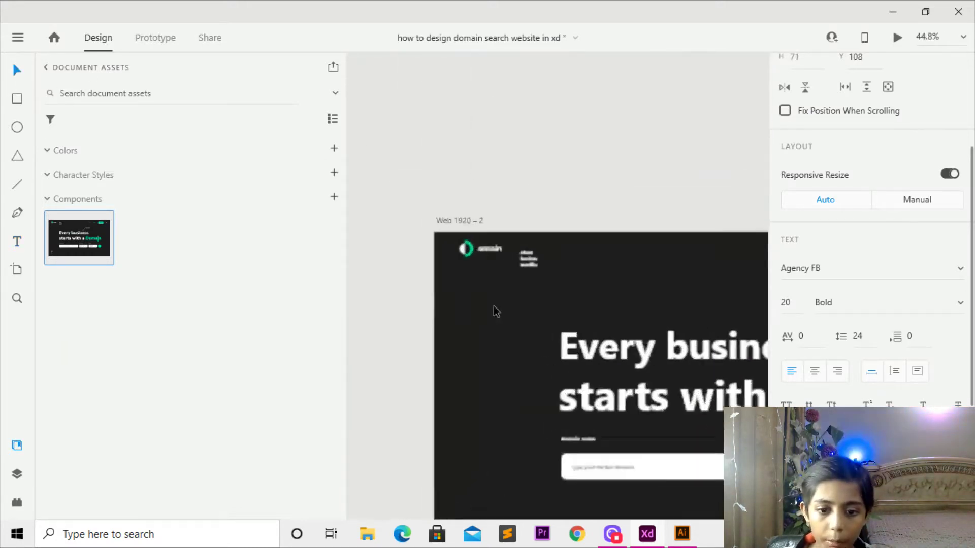
{"action": "scroll", "coordinate": [496, 311], "scroll_direction": "up", "scroll_amount": 4}
{"action": "scroll", "coordinate": [587, 313], "scroll_direction": "down", "scroll_amount": 15}
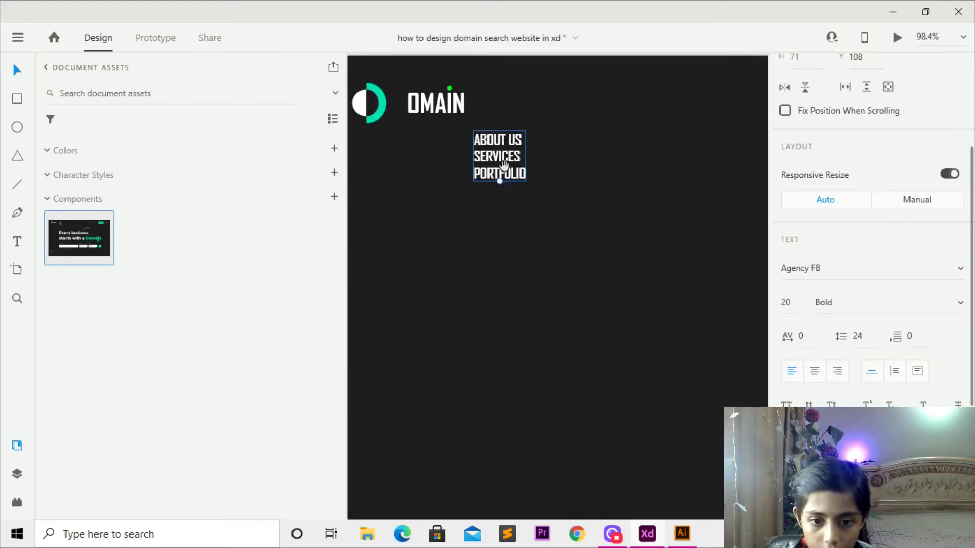
{"action": "mouse_move", "coordinate": [504, 163]}
{"action": "left_mouse_down"}
{"action": "mouse_move", "coordinate": [523, 157]}
{"action": "mouse_move", "coordinate": [516, 149]}
{"action": "left_mouse_up"}
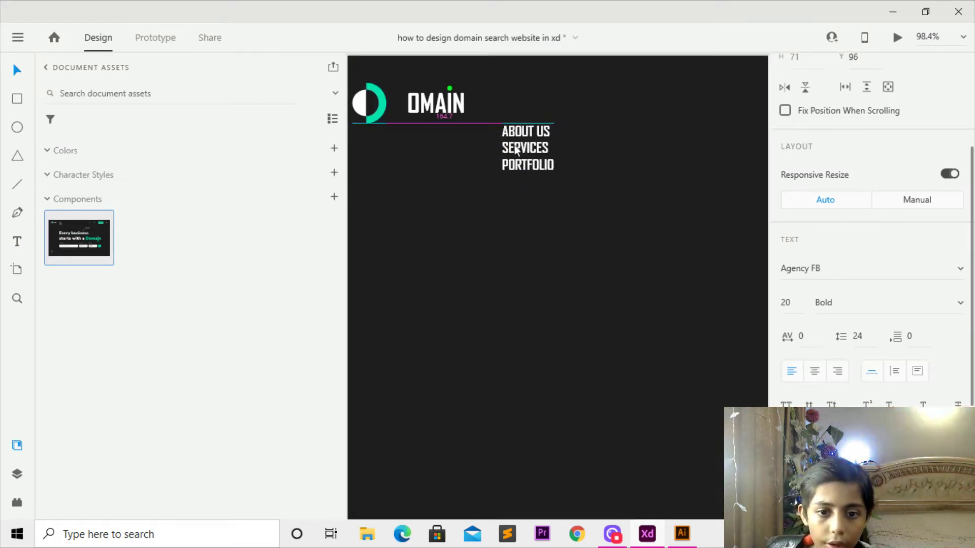
- Shift the three-line menu text slightly farther right of OMAIN, keeping it aligned with the logo's bottom edge
{"action": "scroll", "coordinate": [511, 179], "scroll_direction": "down", "scroll_amount": 8}
{"action": "scroll", "coordinate": [504, 359], "scroll_direction": "up", "scroll_amount": 5}
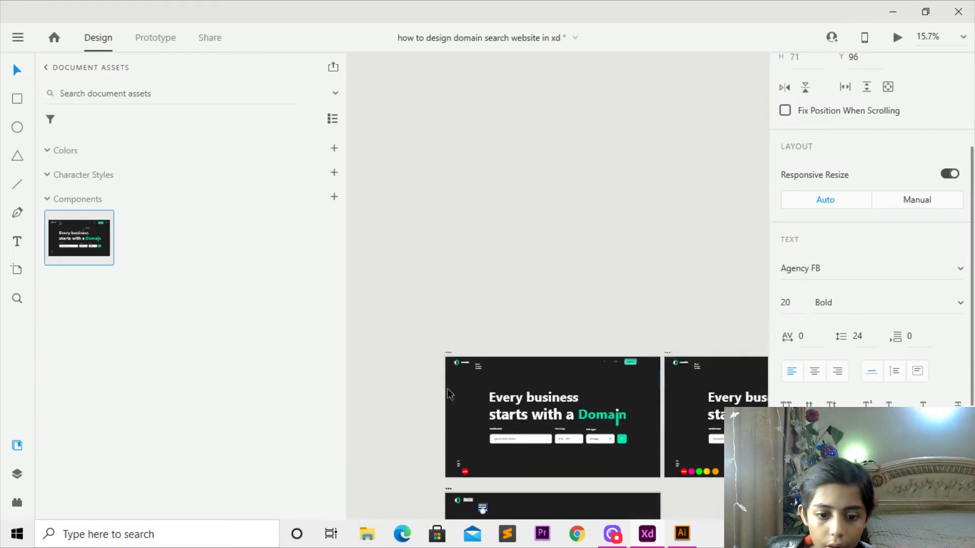
{"action": "scroll", "coordinate": [504, 358], "scroll_direction": "up", "scroll_amount": 5}
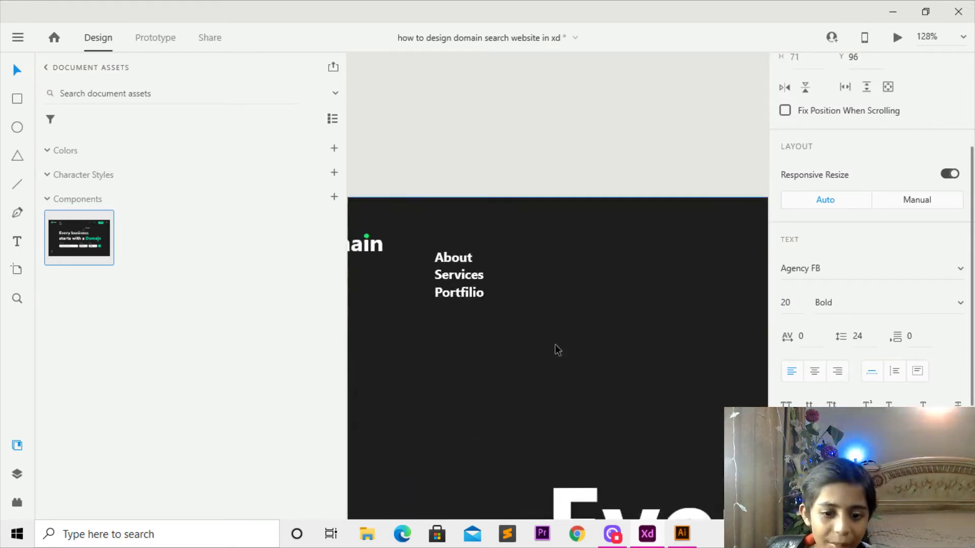
{"action": "scroll", "coordinate": [555, 349], "scroll_direction": "down", "scroll_amount": 5}
{"action": "scroll", "coordinate": [557, 349], "scroll_direction": "down", "scroll_amount": 5}
{"action": "scroll", "coordinate": [550, 333], "scroll_direction": "up", "scroll_amount": 7}
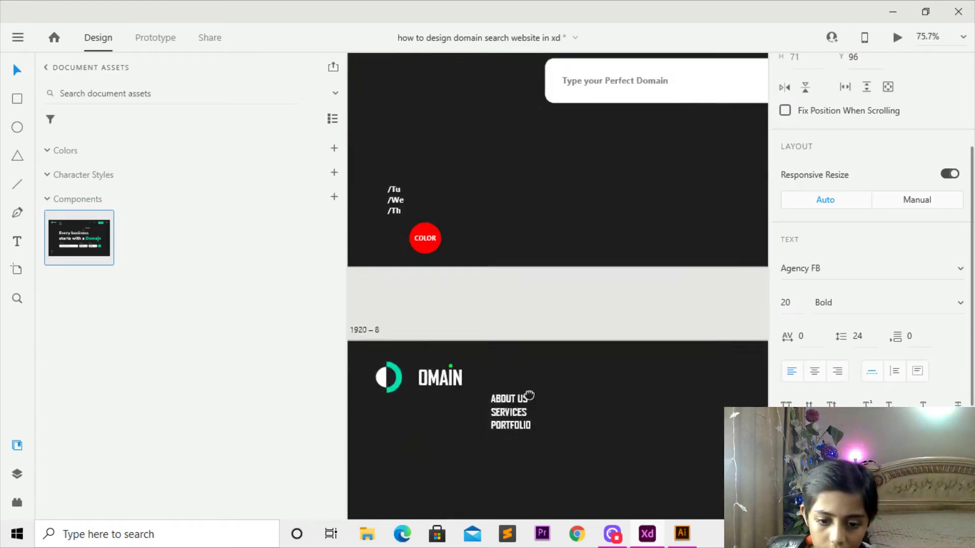
{"action": "left_click_drag", "start_coordinate": [525, 398], "coordinate": [537, 397]}
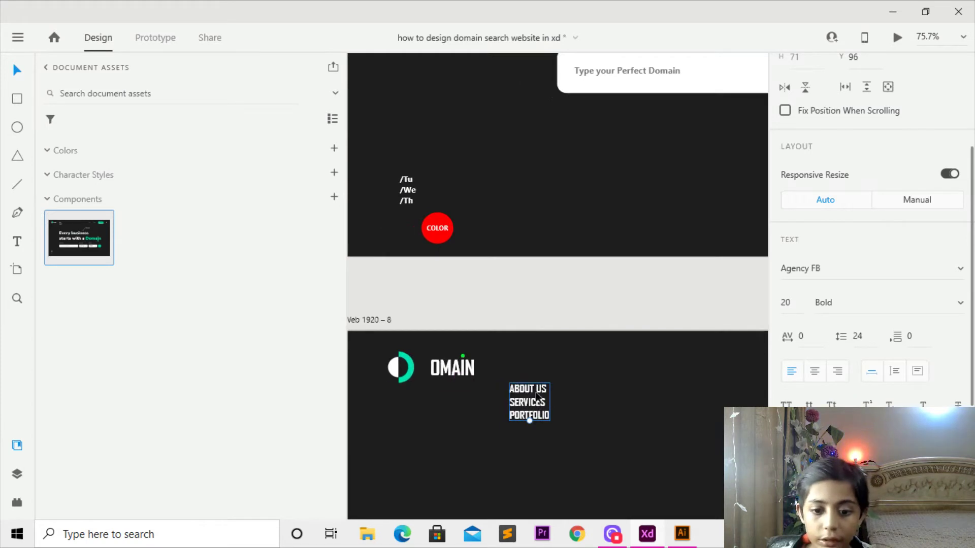
- Set the menu text's weight to Regular and raise it to a Y position of 90
{"action": "left_click", "coordinate": [960, 303]}
{"action": "left_click", "coordinate": [901, 276]}
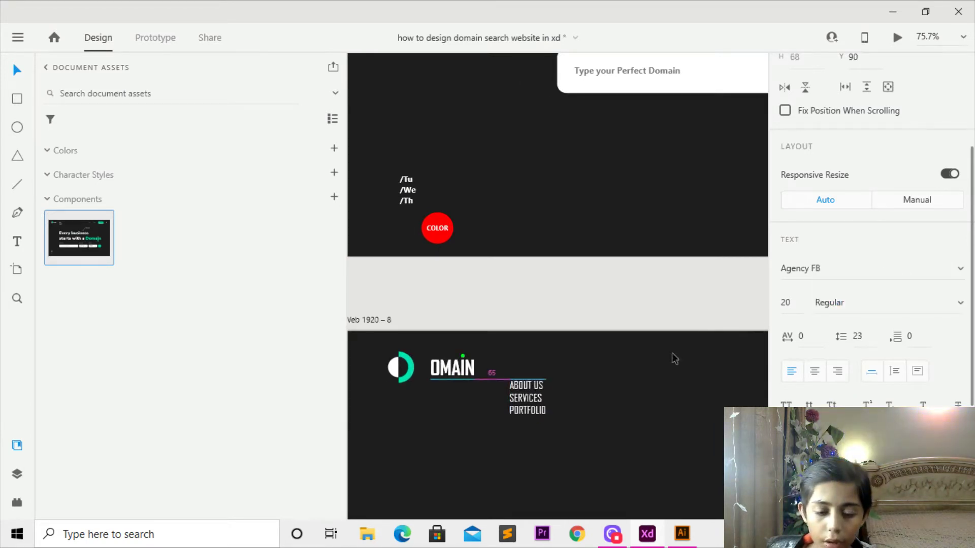
{"action": "left_click", "coordinate": [685, 327]}
{"action": "scroll", "coordinate": [489, 418], "scroll_direction": "down", "scroll_amount": 3}
{"action": "scroll", "coordinate": [488, 414], "scroll_direction": "down", "scroll_amount": 5}
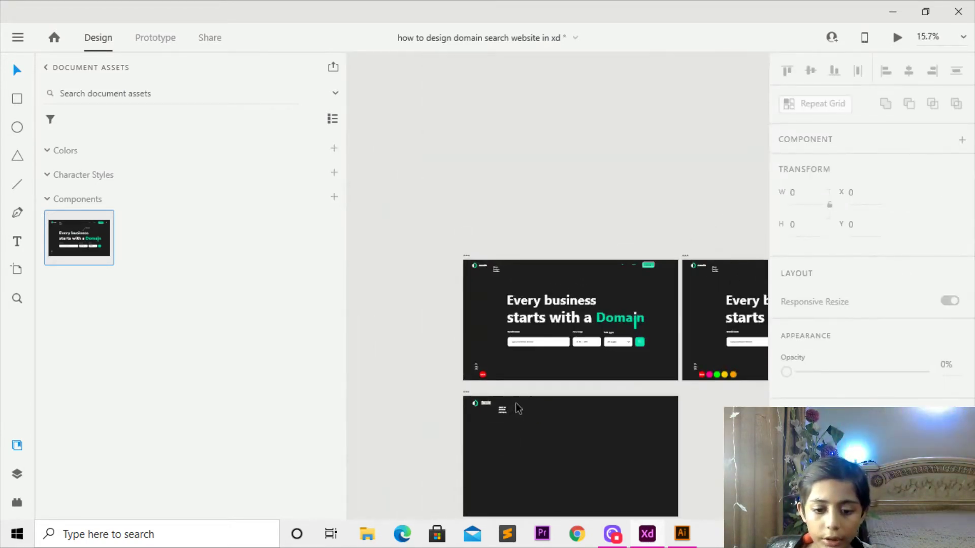
{"action": "left_click", "coordinate": [503, 408]}
{"action": "left_click", "coordinate": [574, 229]}
{"action": "scroll", "coordinate": [528, 330], "scroll_direction": "up", "scroll_amount": 3}
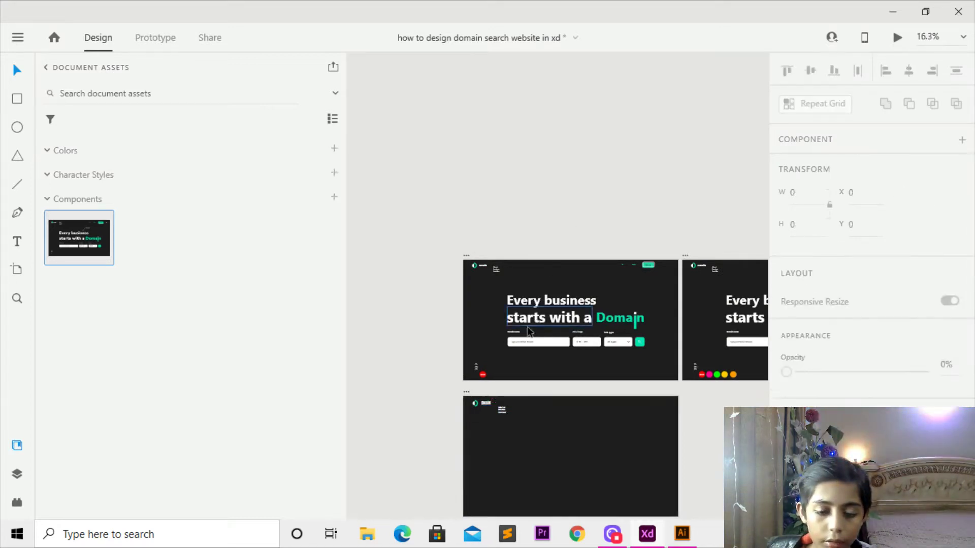
- Place the reference header's En, Login and Sign up items near the upper right of the Web 1920 – 8 artboard
{"action": "left_click_drag", "start_coordinate": [537, 374], "coordinate": [437, 305]}
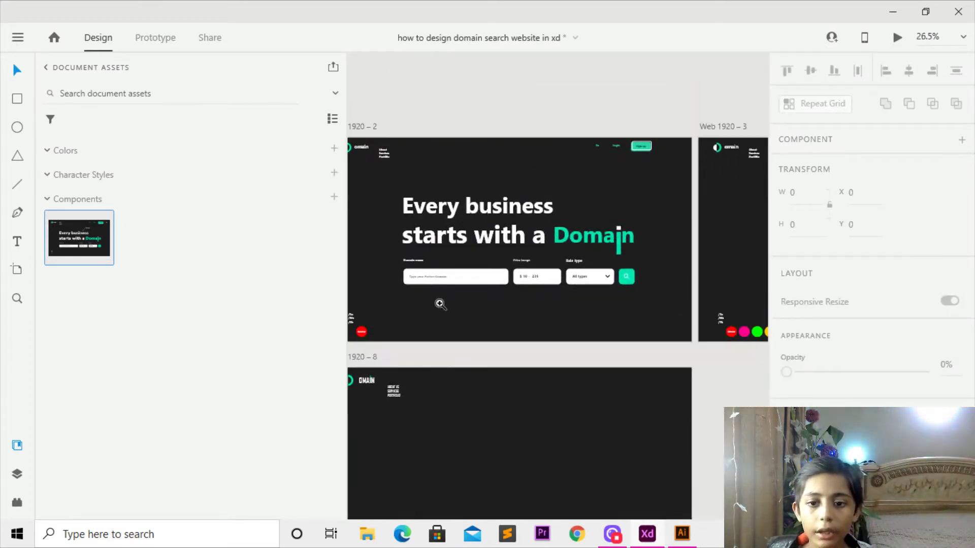
{"action": "scroll", "coordinate": [588, 173], "scroll_direction": "up", "scroll_amount": 8}
{"action": "left_click_drag", "start_coordinate": [587, 172], "coordinate": [365, 482]}
{"action": "scroll", "coordinate": [483, 334], "scroll_direction": "down", "scroll_amount": 5}
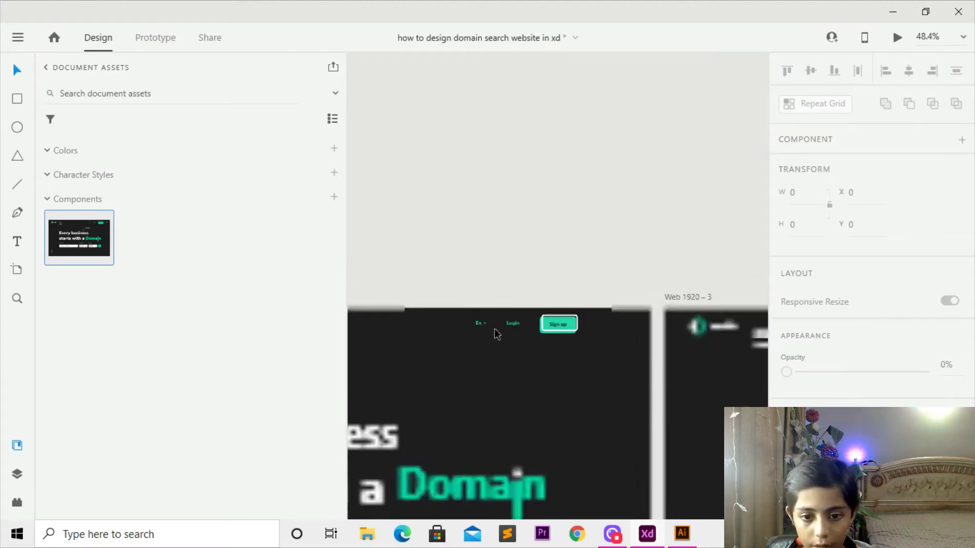
{"action": "left_click_drag", "start_coordinate": [559, 297], "coordinate": [476, 345]}
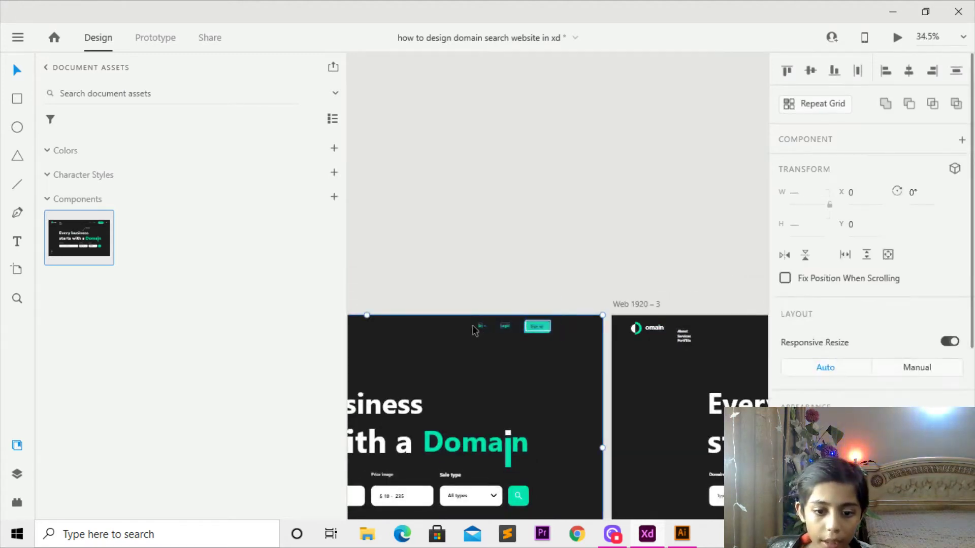
{"action": "left_click", "coordinate": [496, 305]}
{"action": "right_click", "coordinate": [521, 350]}
{"action": "key", "text": "Escape"}
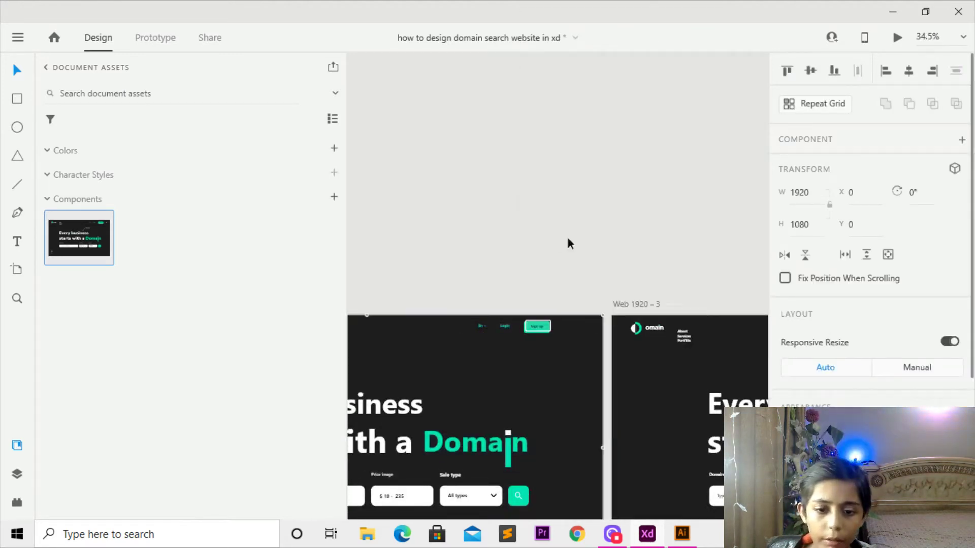
{"action": "left_click_drag", "start_coordinate": [594, 255], "coordinate": [445, 348]}
{"action": "left_click_drag", "start_coordinate": [467, 460], "coordinate": [462, 267]}
{"action": "scroll", "coordinate": [516, 274], "scroll_direction": "up", "scroll_amount": 3}
{"action": "scroll", "coordinate": [517, 273], "scroll_direction": "up", "scroll_amount": 2}
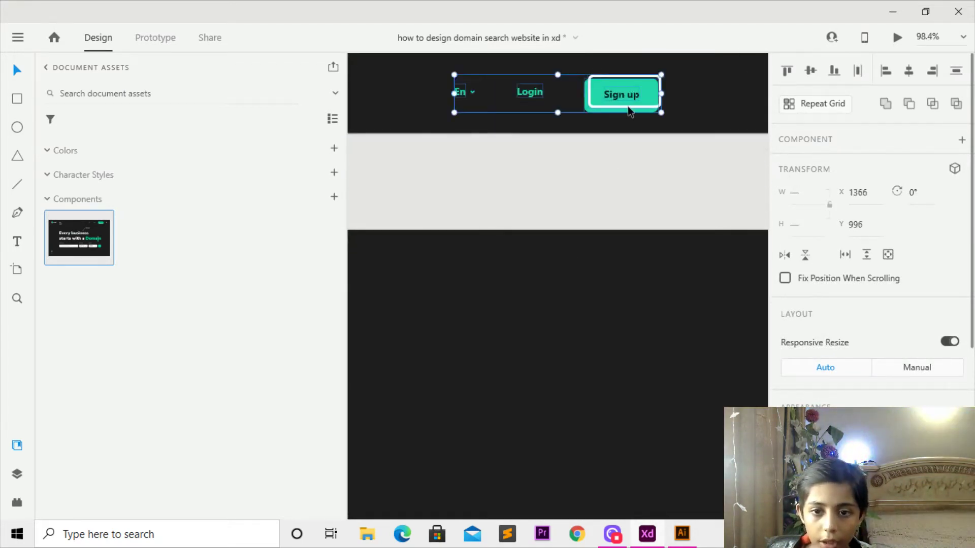
{"action": "left_click_drag", "start_coordinate": [630, 105], "coordinate": [588, 281]}
- Nudge the placed En, Login and Sign up items slightly right and up into their header position
{"action": "key", "text": "Down"}
{"action": "key", "text": "Down"}
{"action": "key", "text": "Down"}
{"action": "key", "text": "Down"}
{"action": "key", "text": "Down"}
{"action": "key", "text": "Down"}
{"action": "key", "text": "Down"}
{"action": "key", "text": "Down"}
{"action": "key", "text": "Down"}
{"action": "key", "text": "Down"}
{"action": "key", "text": "Down"}
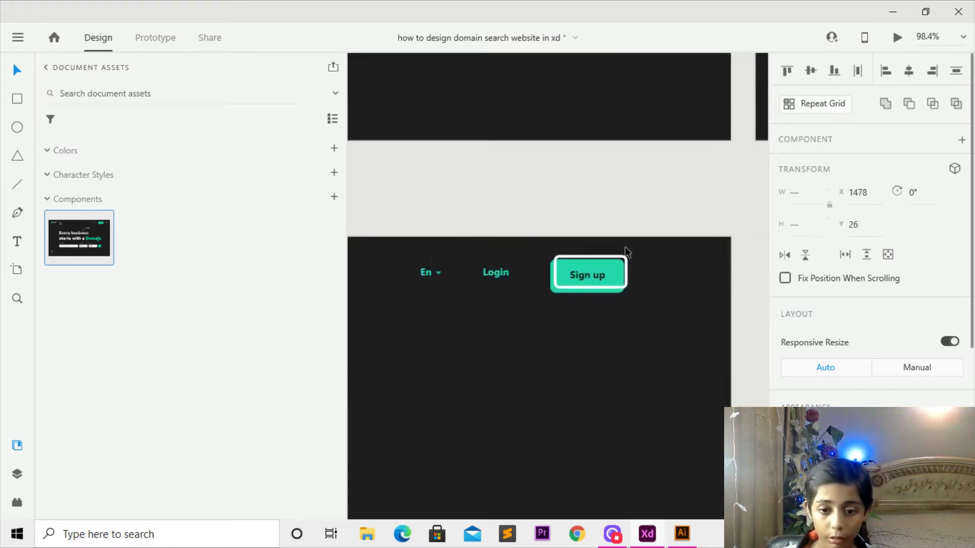
{"action": "key", "text": "Right"}
{"action": "key", "text": "Right"}
{"action": "key", "text": "Right"}
{"action": "key", "text": "Right"}
{"action": "key", "text": "Right"}
{"action": "key", "text": "Right"}
{"action": "key", "text": "Right"}
{"action": "key", "text": "Right"}
{"action": "key", "text": "Right"}
{"action": "key", "text": "Right"}
{"action": "key", "text": "Right"}
{"action": "key", "text": "Right"}
{"action": "key", "text": "Right"}
{"action": "key", "text": "Right"}
{"action": "key", "text": "Up"}
{"action": "key", "text": "Up"}
{"action": "key", "text": "Up"}
{"action": "key", "text": "Up"}
{"action": "key", "text": "Up"}
{"action": "key", "text": "Up"}
{"action": "key", "text": "Up"}
{"action": "key", "text": "Up"}
{"action": "key", "text": "Up"}
{"action": "left_click", "coordinate": [651, 198]}
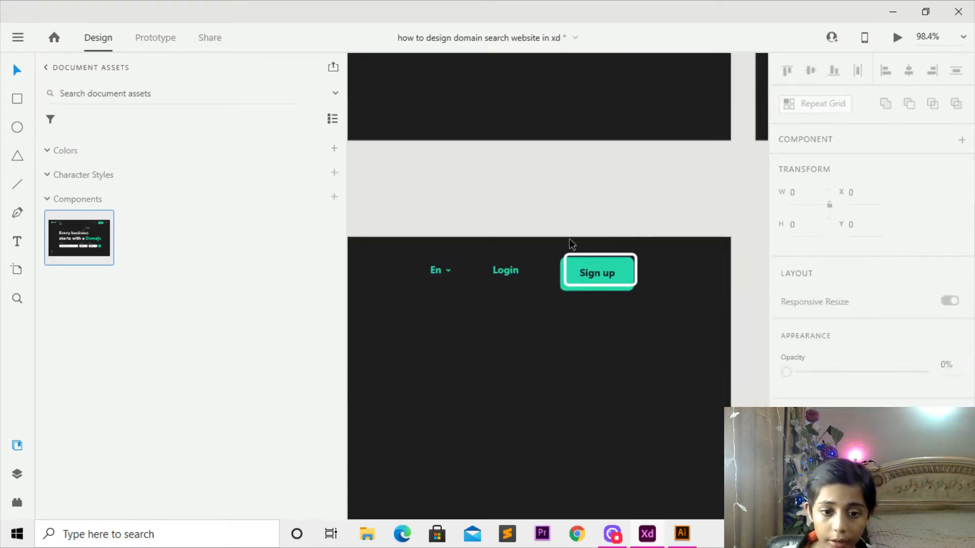
{"action": "scroll", "coordinate": [421, 263], "scroll_direction": "left", "scroll_amount": 2}
{"action": "left_click", "coordinate": [26, 246]}
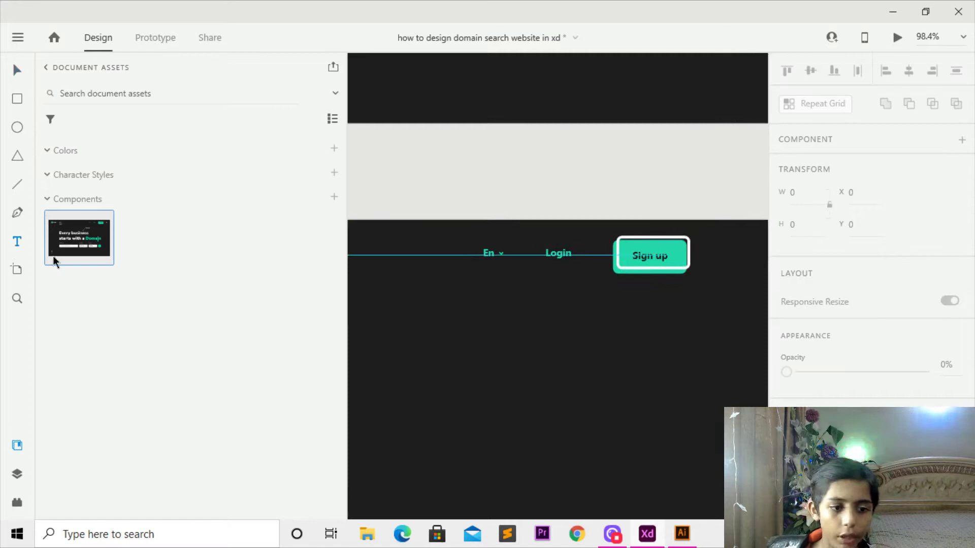
{"action": "left_click", "coordinate": [455, 345]}
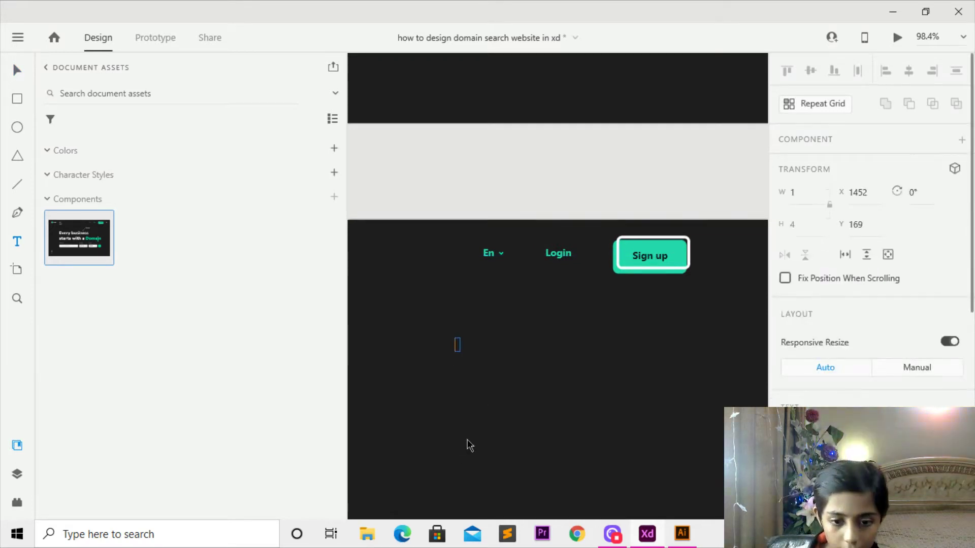
{"action": "type", "text": "E"}
{"action": "left_click", "coordinate": [473, 413]}
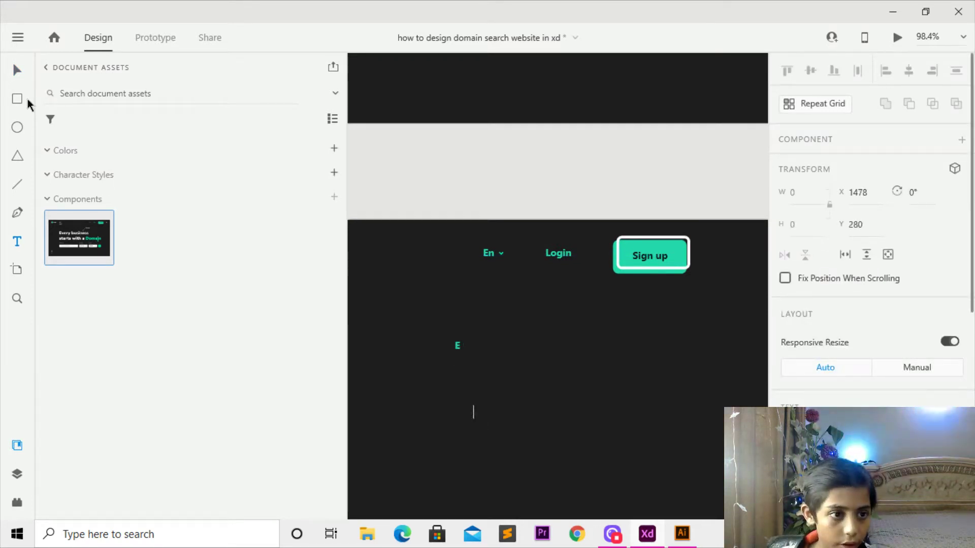
{"action": "left_click", "coordinate": [11, 64]}
{"action": "left_click", "coordinate": [15, 67]}
{"action": "left_click", "coordinate": [428, 350]}
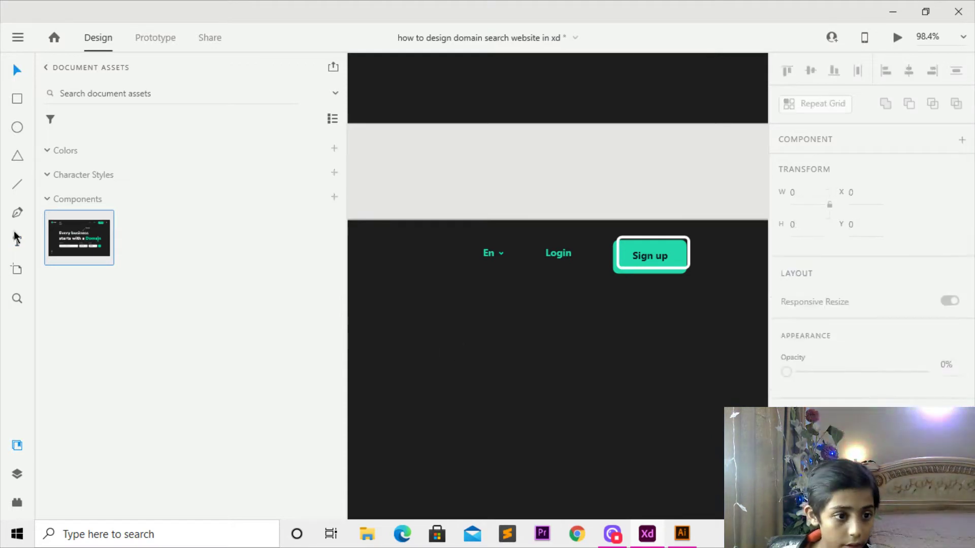
- Add a green En text below the header items and restyle it in the narrow condensed font
{"action": "left_click", "coordinate": [390, 388]}
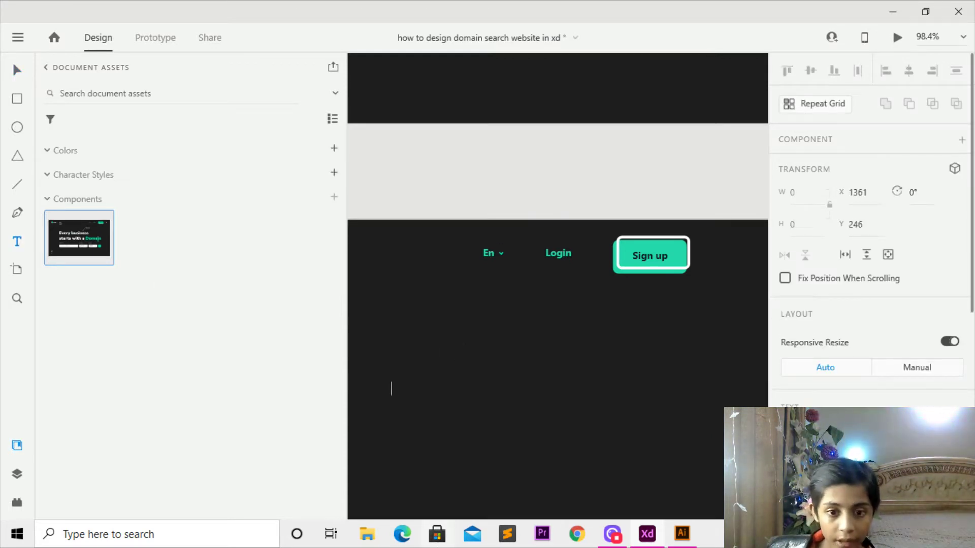
{"action": "type", "text": "E"}
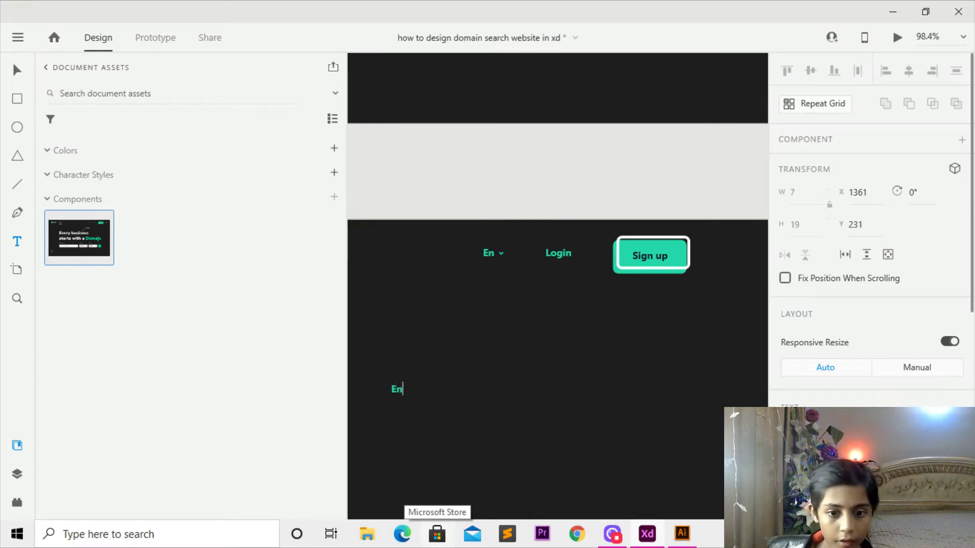
{"action": "type", "text": "n"}
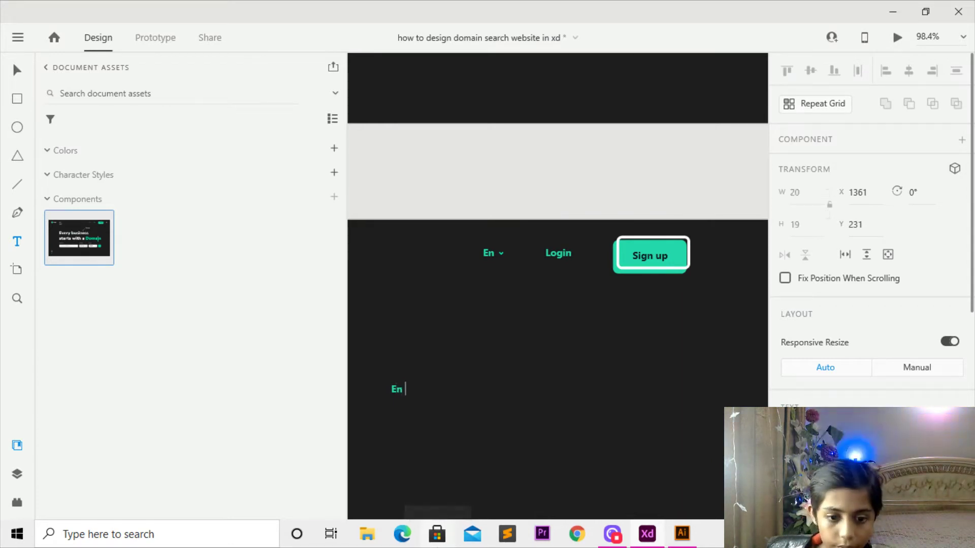
{"action": "left_click", "coordinate": [13, 80]}
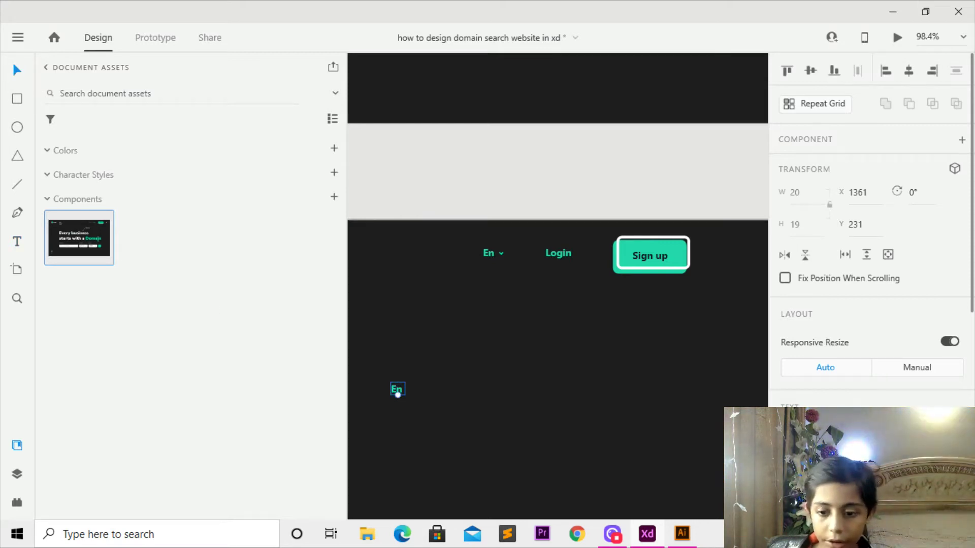
{"action": "key", "text": "Down"}
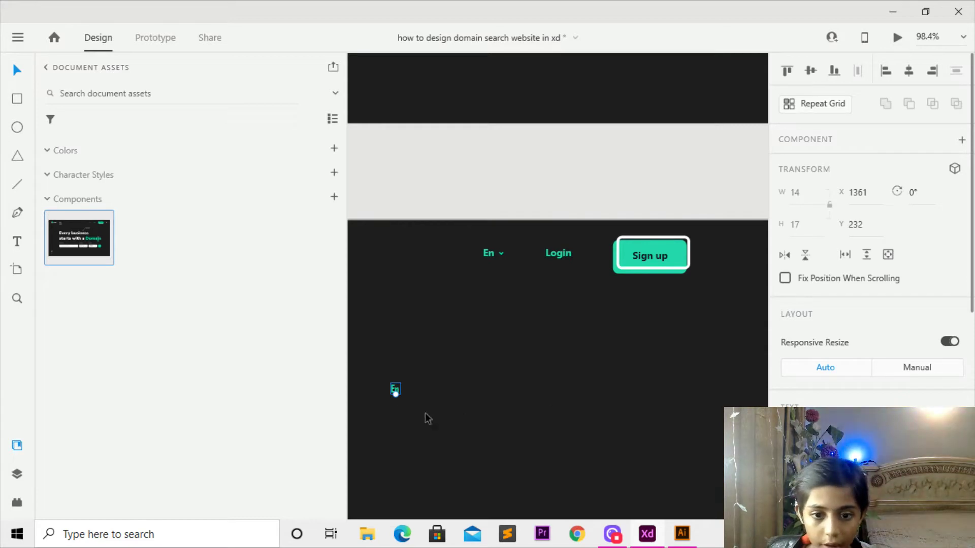
{"action": "key", "text": "alt"}
{"action": "left_click_drag", "start_coordinate": [397, 392], "coordinate": [442, 391]}
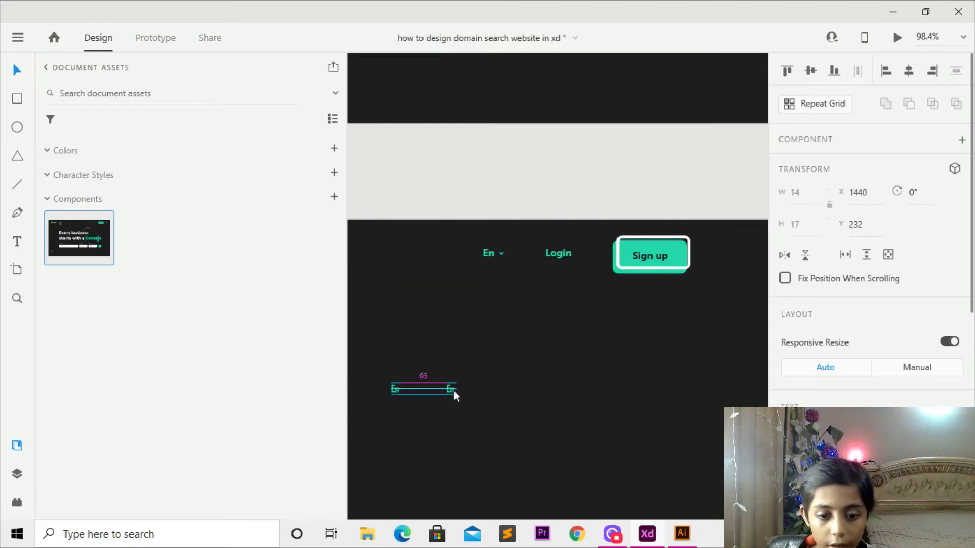
{"action": "double_click", "coordinate": [450, 389]}
{"action": "key", "text": "ctrl+z"}
{"action": "key", "text": "ctrl+z"}
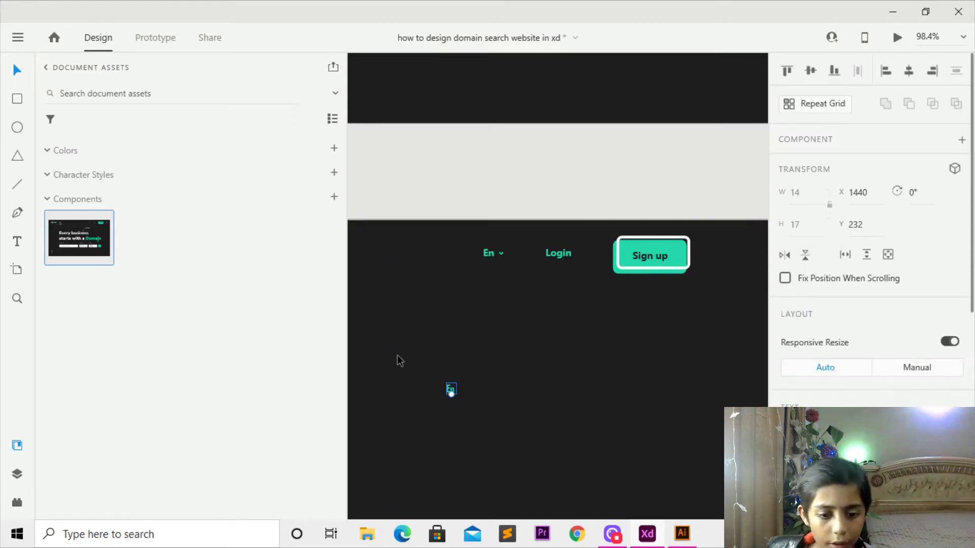
- Duplicate the condensed En text to its right on the same line and change the copy to Login
{"action": "key", "text": "alt"}
{"action": "left_click_drag", "start_coordinate": [395, 395], "coordinate": [476, 389]}
{"action": "type", "text": "Lo"}
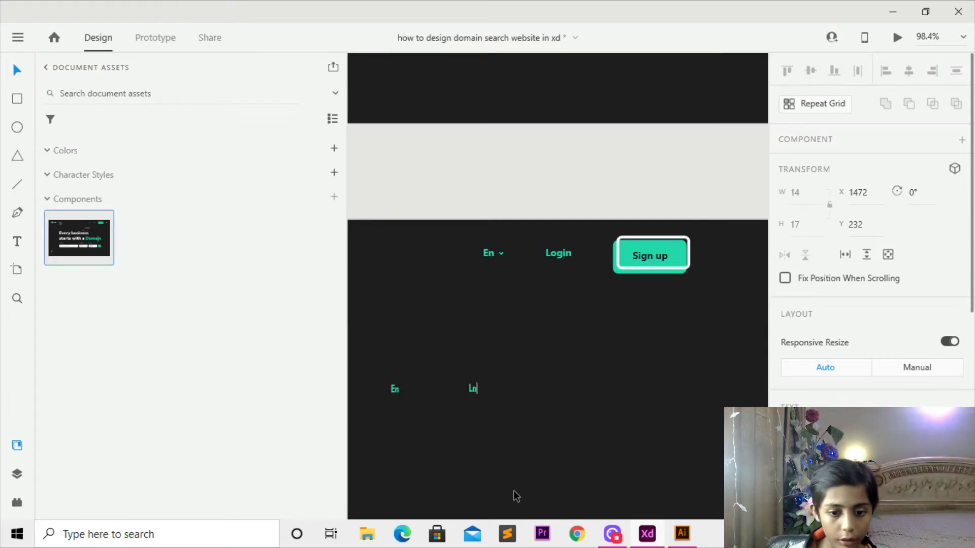
{"action": "type", "text": "gin"}
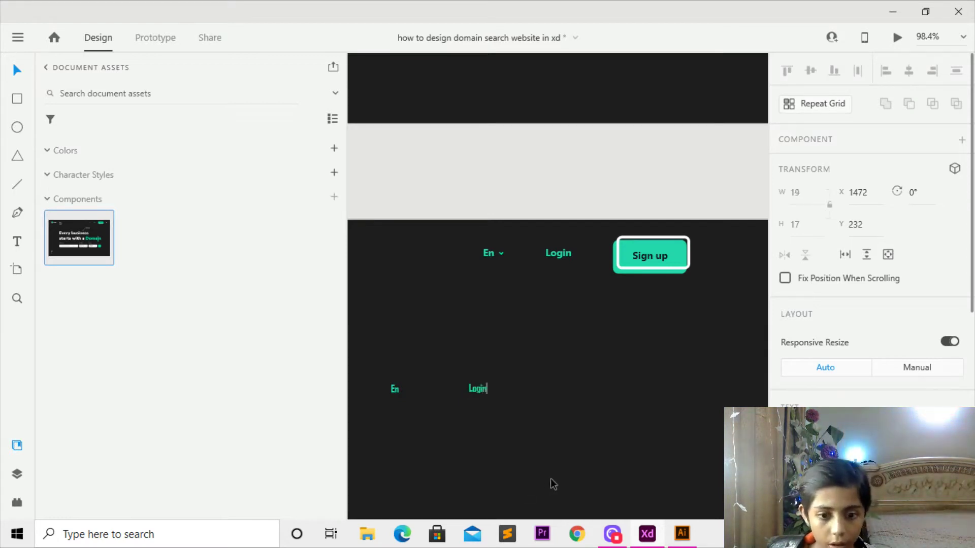
{"action": "key", "text": "Escape"}
- Nudge the new Login text left to an X position of 1452, level with En
{"action": "key", "text": "Left"}
{"action": "key", "text": "Left"}
{"action": "key", "text": "Left"}
{"action": "key", "text": "Left"}
{"action": "key", "text": "Left"}
{"action": "key", "text": "Left"}
{"action": "key", "text": "Left"}
{"action": "key", "text": "Left"}
{"action": "key", "text": "Left"}
{"action": "key", "text": "Left"}
{"action": "key", "text": "Left"}
{"action": "key", "text": "Left"}
{"action": "key", "text": "Left"}
{"action": "key", "text": "Left"}
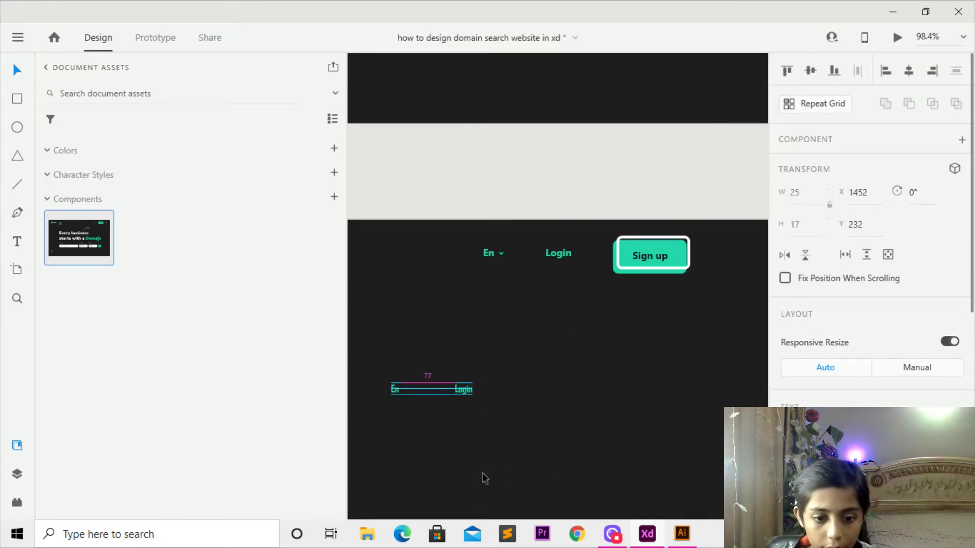
- Draw an open downward chevron with the Pen tool just right of the En text and narrow it to about 8 px
{"action": "scroll", "coordinate": [467, 405], "scroll_direction": "up", "scroll_amount": 6}
{"action": "left_click_drag", "start_coordinate": [394, 389], "coordinate": [736, 366]}
{"action": "left_click", "coordinate": [20, 211]}
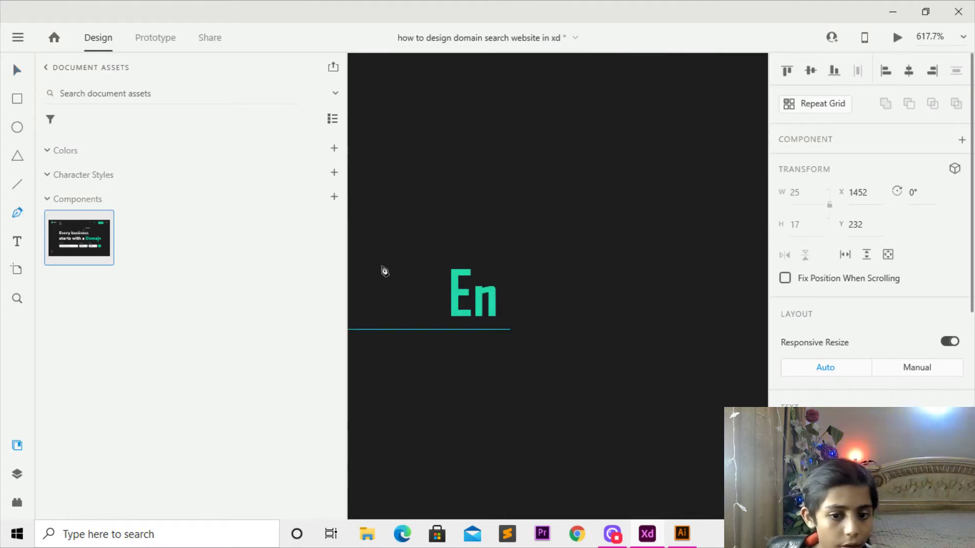
{"action": "left_click", "coordinate": [513, 292]}
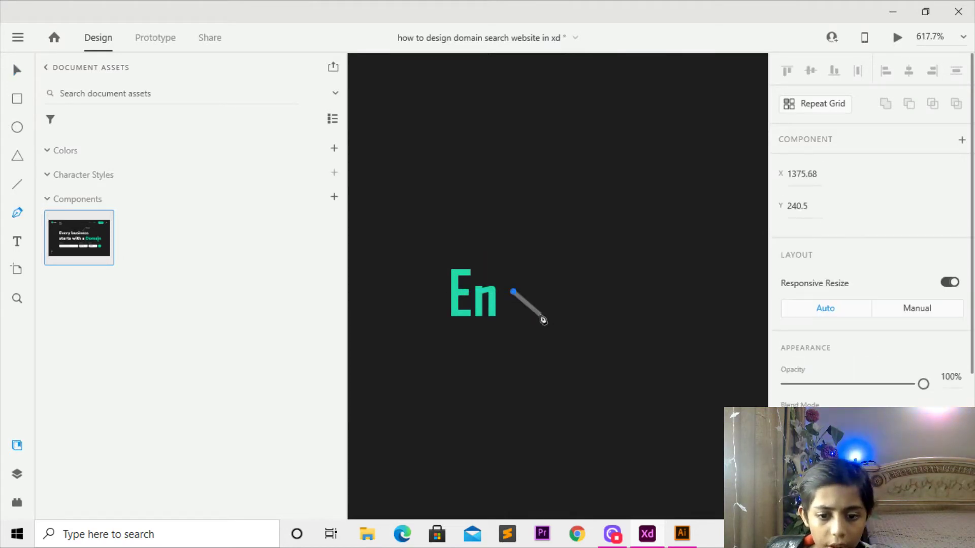
{"action": "left_click", "coordinate": [540, 315]}
{"action": "left_click", "coordinate": [563, 292]}
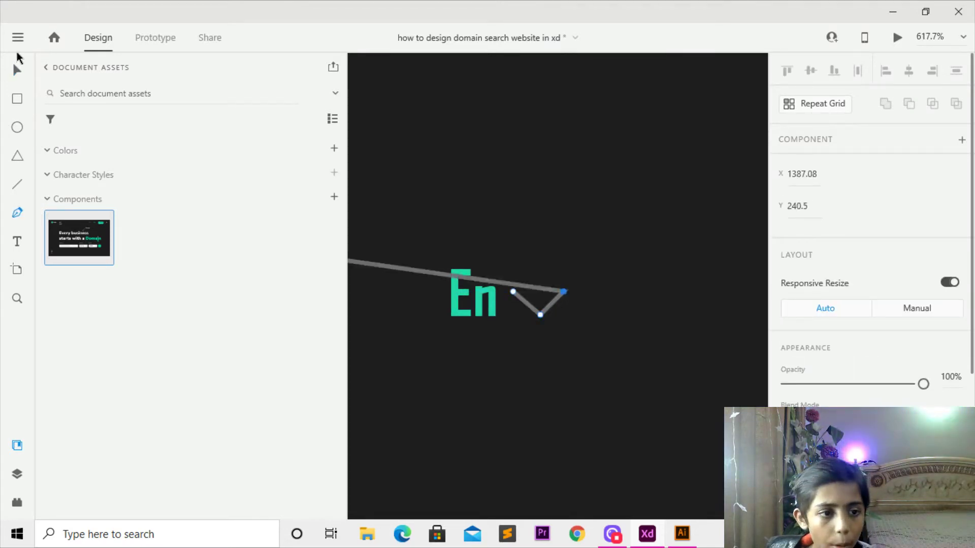
{"action": "left_click", "coordinate": [17, 70]}
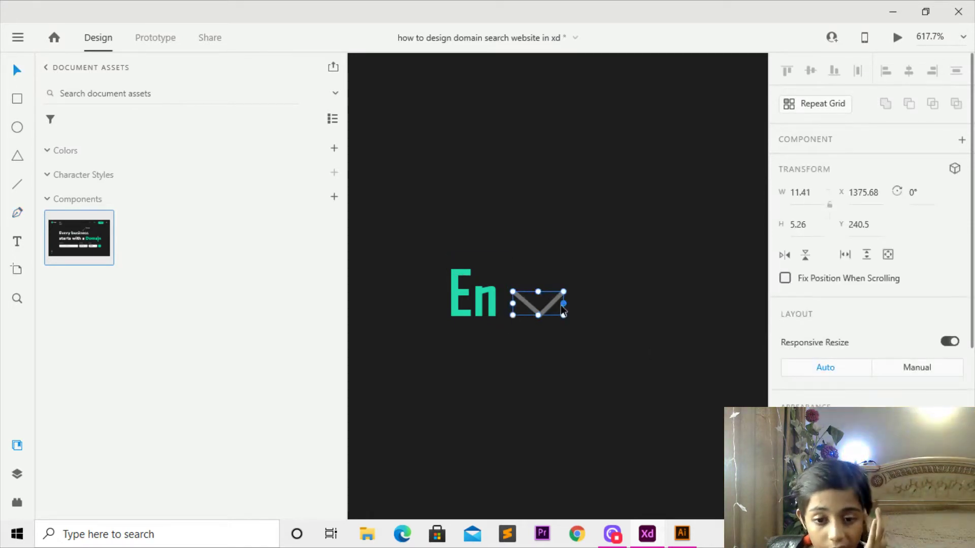
{"action": "left_click_drag", "start_coordinate": [563, 305], "coordinate": [554, 308]}
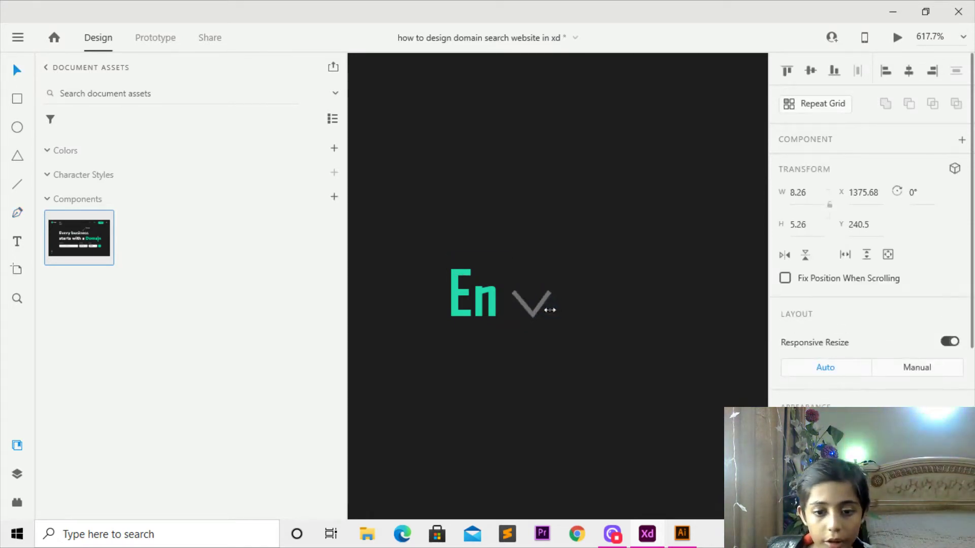
- Match the chevron's border colour to the green of the En text by sampling it
{"action": "scroll", "coordinate": [550, 310], "scroll_direction": "down", "scroll_amount": 1}
{"action": "scroll", "coordinate": [882, 376], "scroll_direction": "down", "scroll_amount": 4}
{"action": "left_click", "coordinate": [815, 349]}
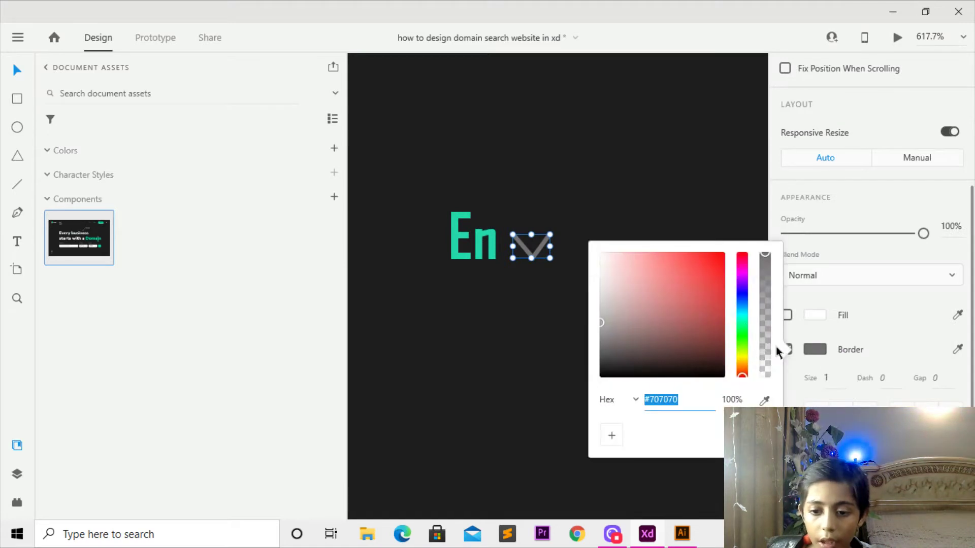
{"action": "left_click", "coordinate": [741, 344]}
{"action": "left_click", "coordinate": [687, 265]}
{"action": "left_click", "coordinate": [812, 354]}
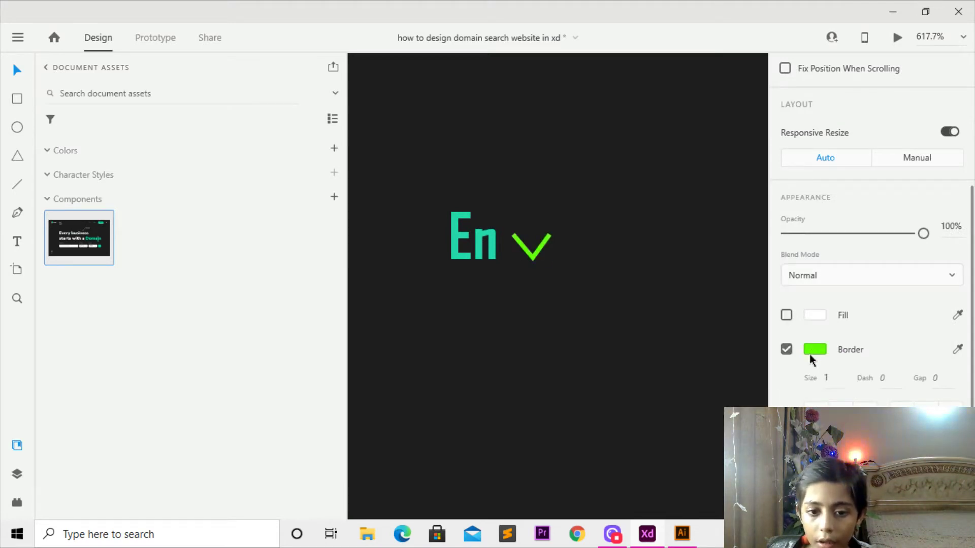
{"action": "left_click", "coordinate": [957, 350]}
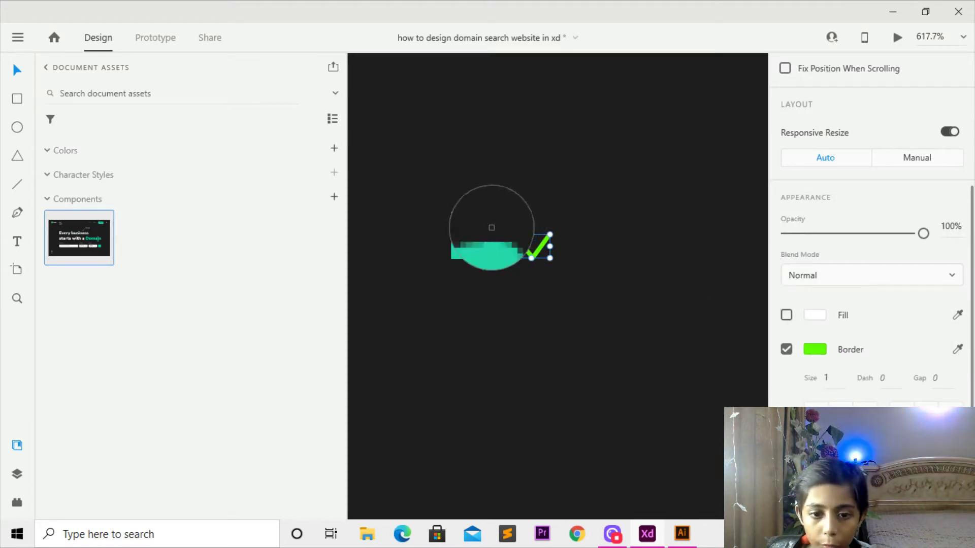
{"action": "left_click", "coordinate": [495, 237]}
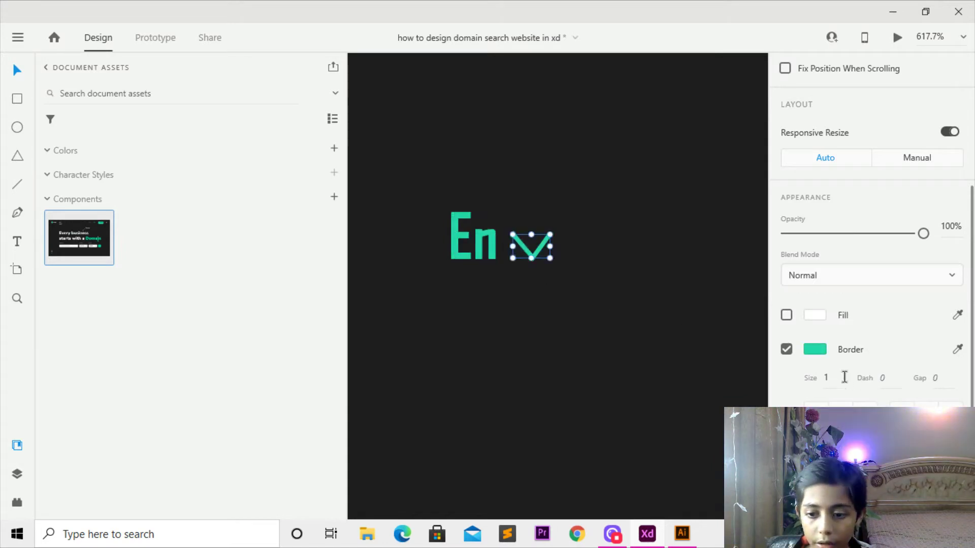
- Try border sizes of 5, 4 and 3 on the chevron
{"action": "left_click", "coordinate": [826, 378]}
{"action": "type", "text": "5"}
{"action": "key", "text": "Return"}
{"action": "scroll", "coordinate": [841, 372], "scroll_direction": "down", "scroll_amount": 1}
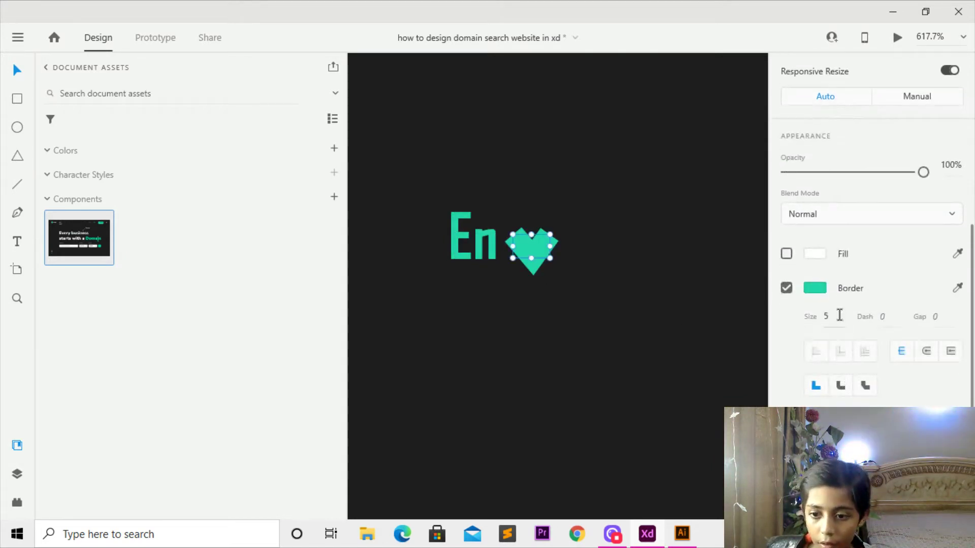
{"action": "left_click", "coordinate": [826, 316]}
{"action": "type", "text": "4"}
{"action": "key", "text": "Return"}
{"action": "left_click", "coordinate": [826, 316]}
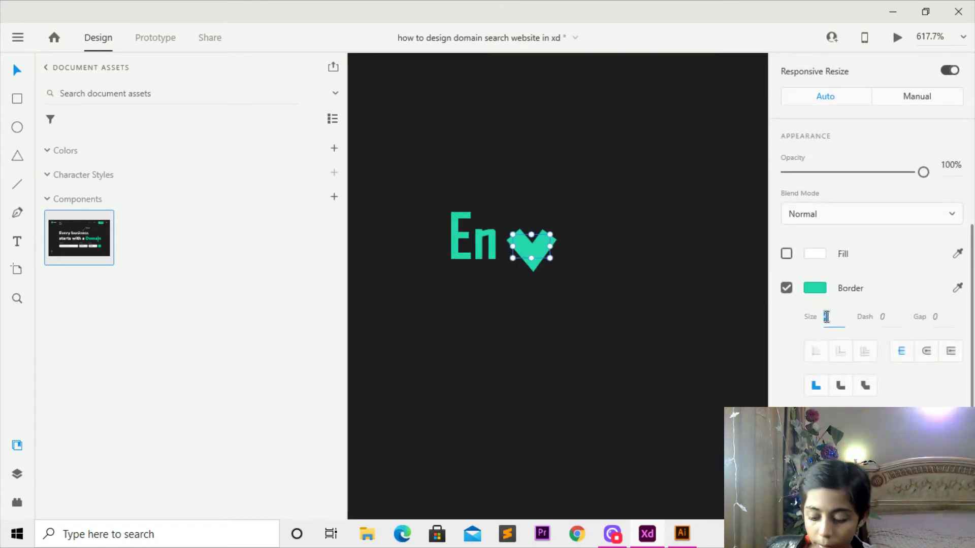
{"action": "type", "text": "3"}
{"action": "key", "text": "Return"}
- Set the chevron's border size to 2 with round caps and round joins
{"action": "left_click", "coordinate": [829, 316]}
{"action": "type", "text": "2"}
{"action": "key", "text": "Return"}
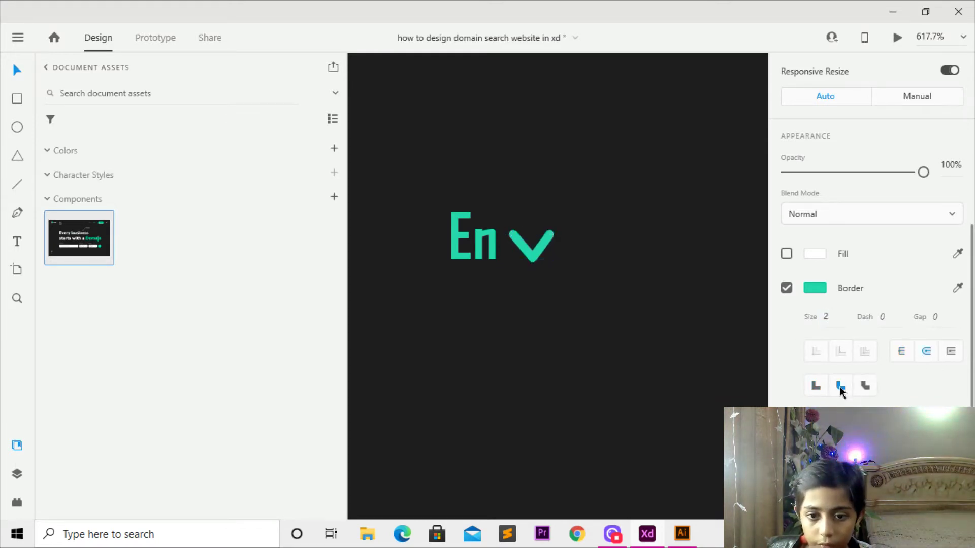
- Move the chevron about 20 px right so it sits between the En and Login texts
{"action": "key", "text": "Right"}
{"action": "key", "text": "Right"}
{"action": "key", "text": "Right"}
{"action": "key", "text": "Right"}
{"action": "key", "text": "Right"}
{"action": "key", "text": "Right"}
{"action": "key", "text": "Right"}
{"action": "key", "text": "Right"}
{"action": "key", "text": "Right"}
{"action": "key", "text": "Right"}
{"action": "key", "text": "Right"}
{"action": "key", "text": "Right"}
{"action": "key", "text": "Right"}
{"action": "key", "text": "Right"}
{"action": "key", "text": "Right"}
{"action": "key", "text": "Right"}
{"action": "key", "text": "Right"}
{"action": "key", "text": "Right"}
{"action": "key", "text": "Right"}
{"action": "key", "text": "Right"}
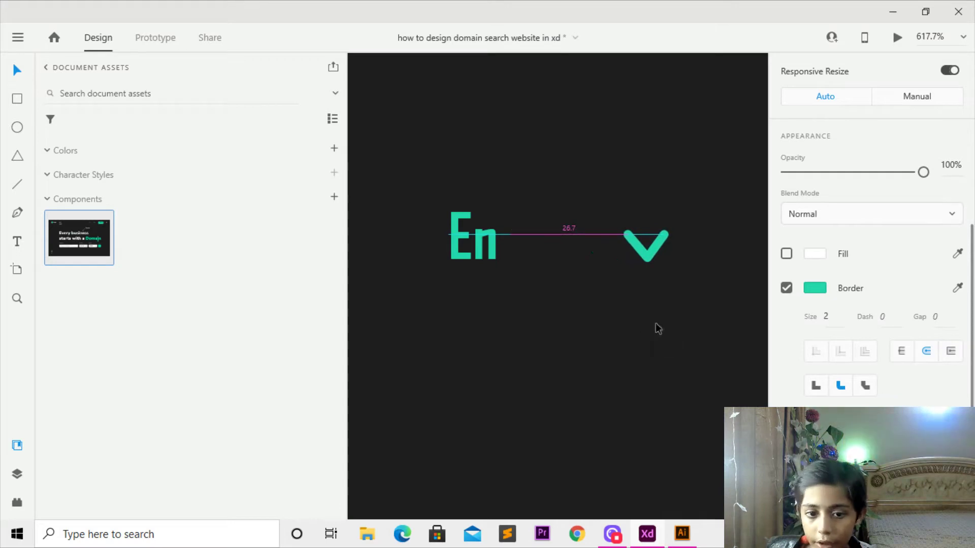
{"action": "scroll", "coordinate": [655, 324], "scroll_direction": "down", "scroll_amount": 5}
{"action": "left_click_drag", "start_coordinate": [650, 323], "coordinate": [530, 365]}
{"action": "scroll", "coordinate": [595, 364], "scroll_direction": "up", "scroll_amount": 1}
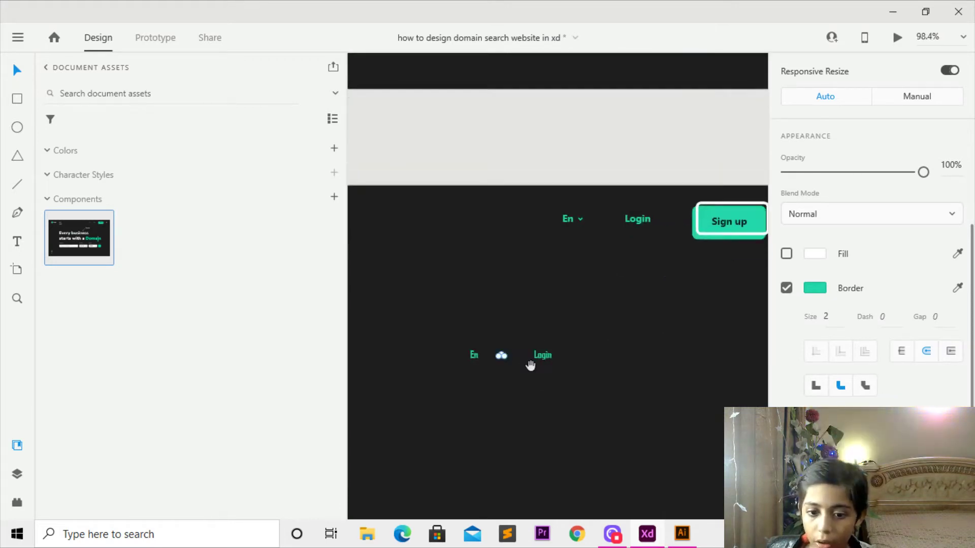
- Draw a rectangle about 122 × 55 px beside the new Login text, with its corners rounded to about 18
{"action": "left_click", "coordinate": [552, 357]}
{"action": "left_click", "coordinate": [589, 321]}
{"action": "scroll", "coordinate": [559, 324], "scroll_direction": "right", "scroll_amount": 2}
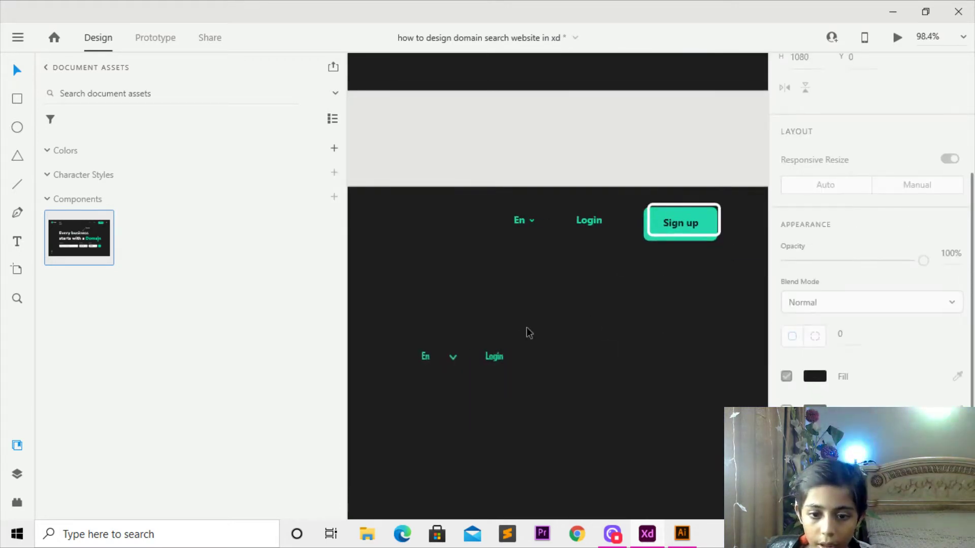
{"action": "left_click", "coordinate": [452, 357]}
{"action": "left_click", "coordinate": [515, 324]}
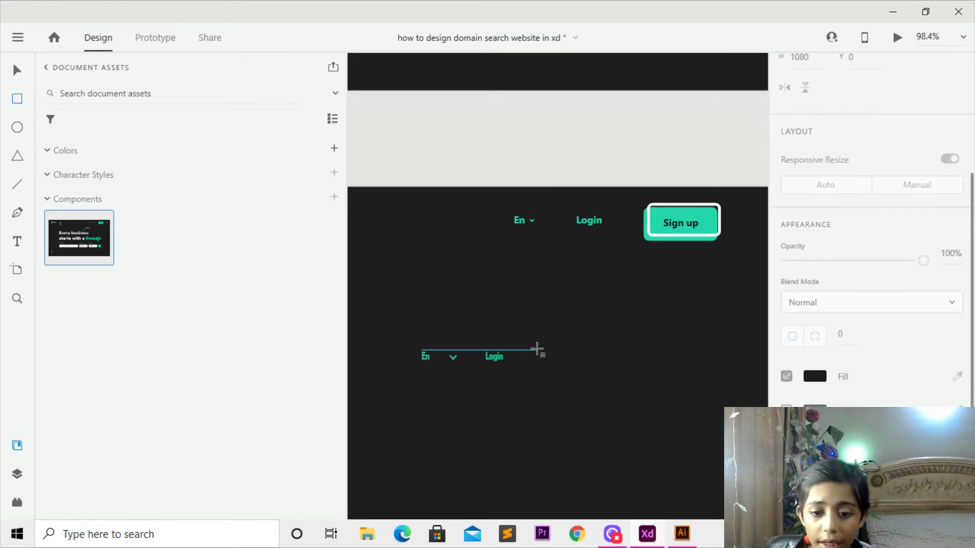
{"action": "mouse_move", "coordinate": [539, 351]}
{"action": "left_mouse_down"}
{"action": "mouse_move", "coordinate": [595, 358]}
{"action": "mouse_move", "coordinate": [629, 392]}
{"action": "mouse_move", "coordinate": [612, 355]}
{"action": "left_mouse_up"}
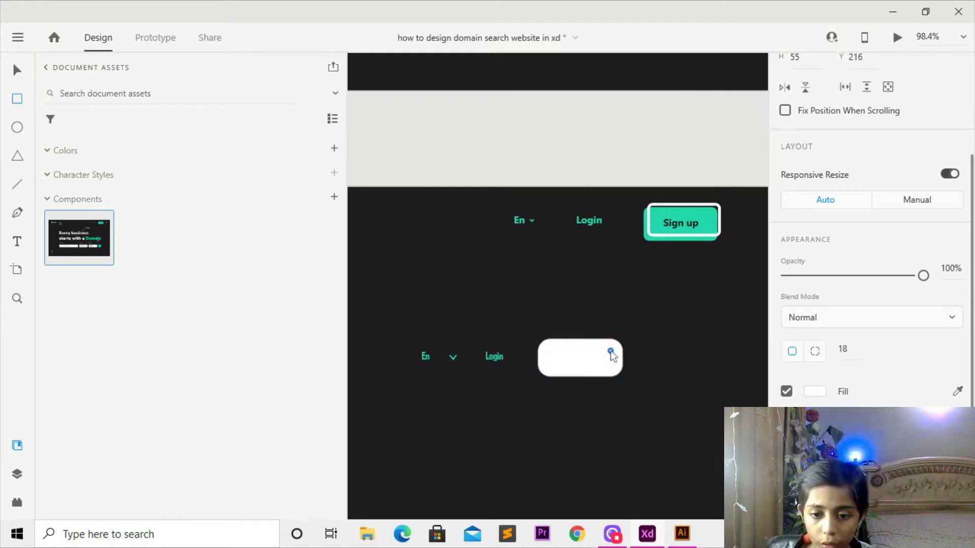
- Check the corner radius of the reference Sign up button and set the new rectangle's corner radius to 8
{"action": "left_click", "coordinate": [693, 239]}
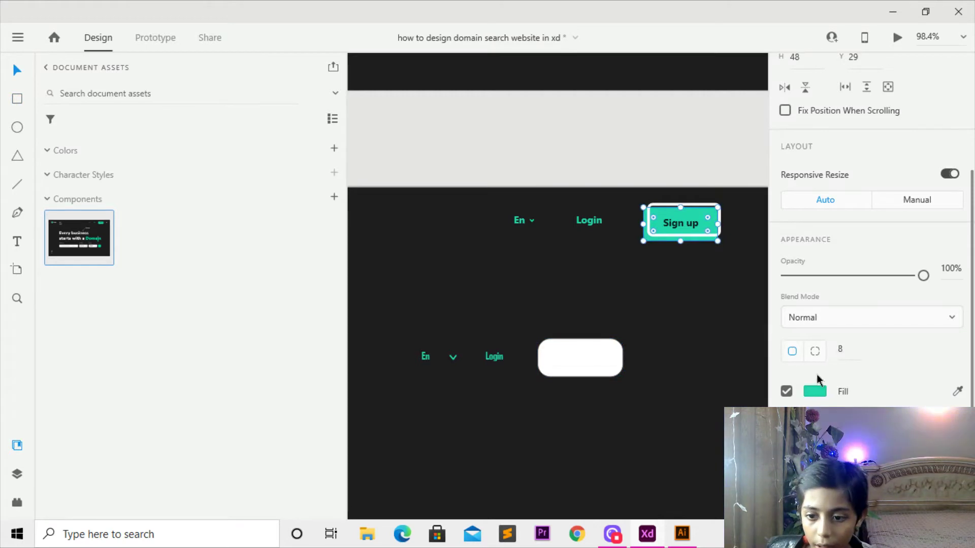
{"action": "left_click", "coordinate": [792, 353]}
{"action": "left_click", "coordinate": [551, 376]}
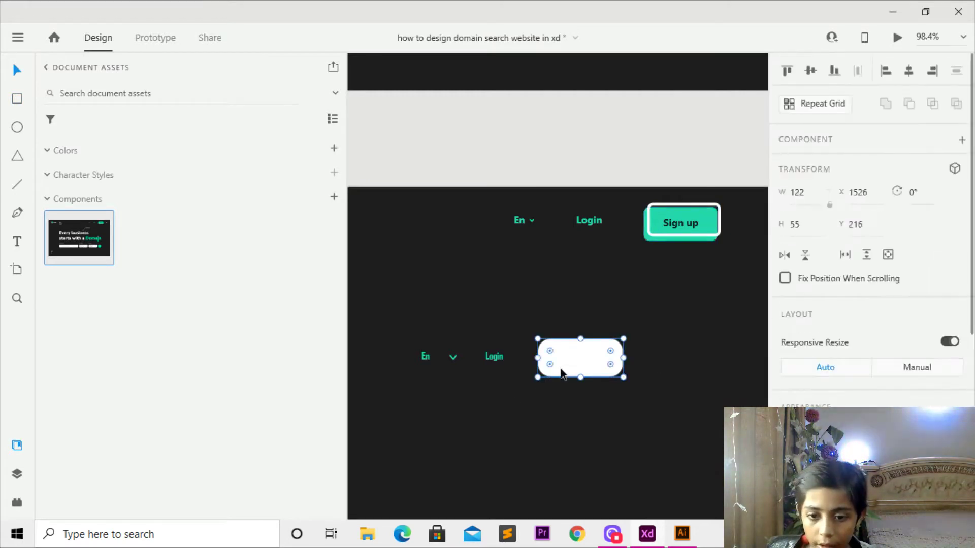
{"action": "scroll", "coordinate": [843, 335], "scroll_direction": "down", "scroll_amount": 5}
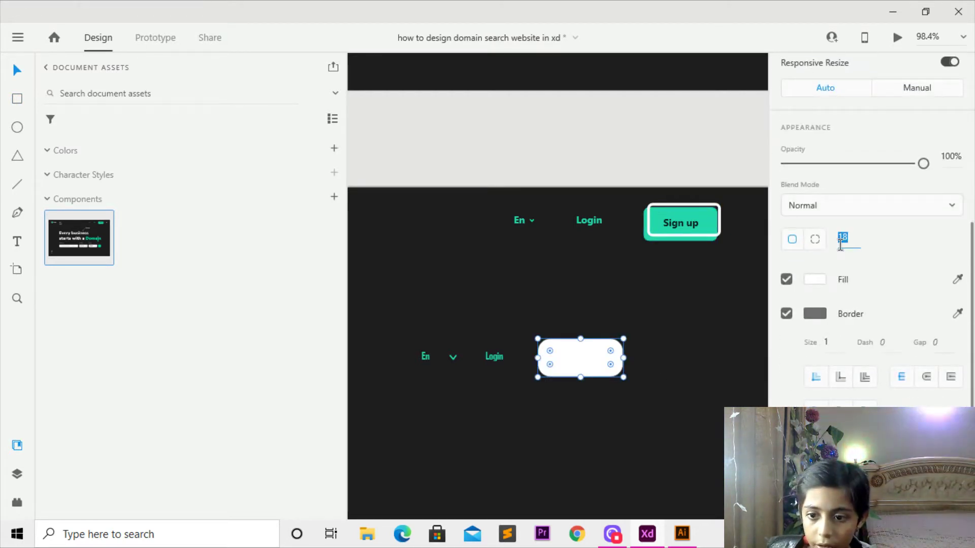
{"action": "type", "text": "8"}
{"action": "key", "text": "Return"}
{"action": "key", "text": "Escape"}
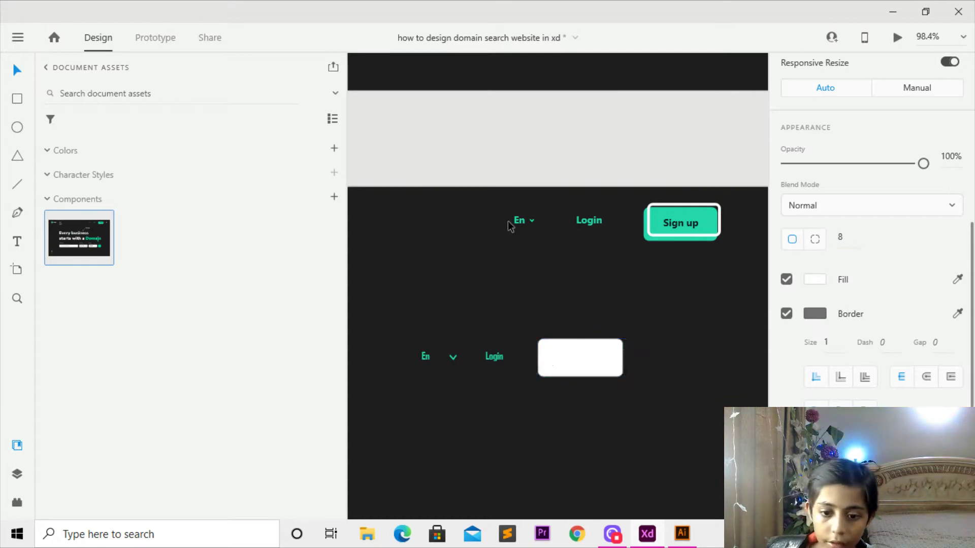
- Shrink the white rectangle slightly and nudge it into line with the Login text
{"action": "key", "text": "Down"}
{"action": "left_click", "coordinate": [620, 376]}
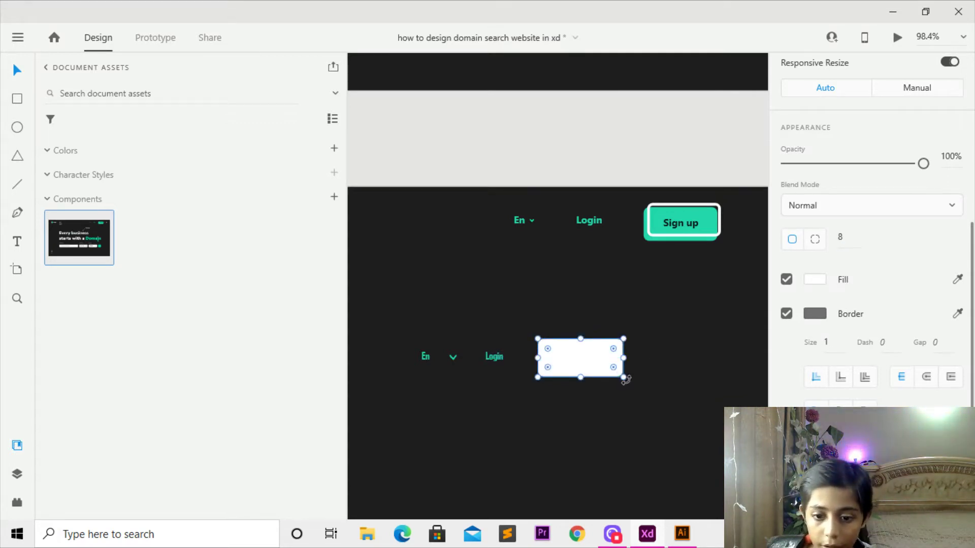
{"action": "left_click_drag", "start_coordinate": [624, 377], "coordinate": [616, 375]}
{"action": "key", "text": "Down"}
{"action": "key", "text": "Down"}
{"action": "key", "text": "Down"}
{"action": "key", "text": "Down"}
- Remove the rectangle's border and match its fill to the reference Sign up button's green by sampling it
{"action": "left_click", "coordinate": [786, 313]}
{"action": "scroll", "coordinate": [873, 254], "scroll_direction": "up", "scroll_amount": 2}
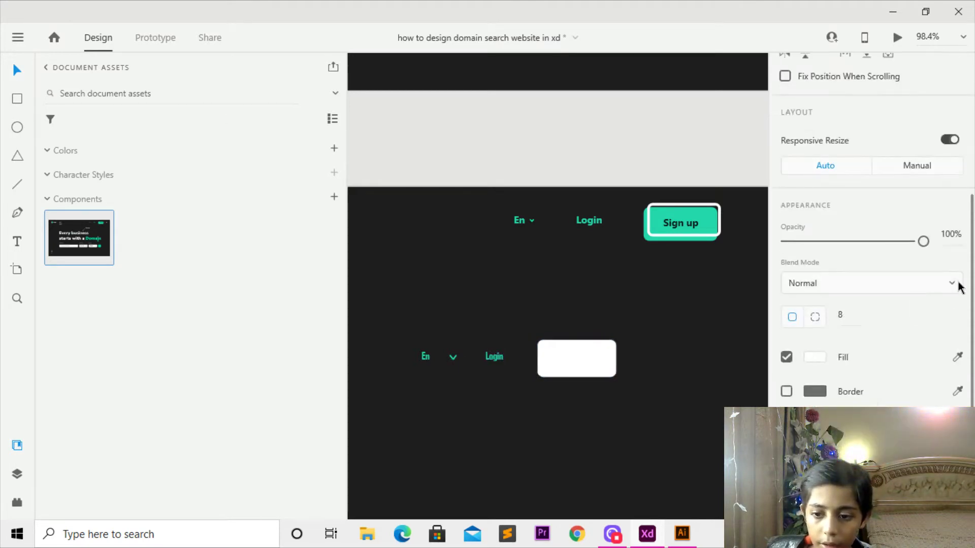
{"action": "left_click", "coordinate": [702, 215]}
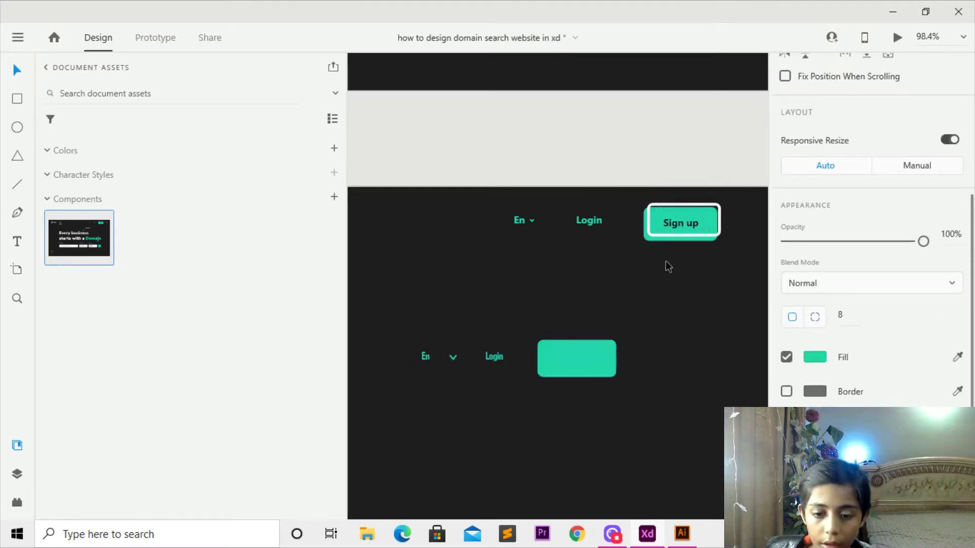
{"action": "key", "text": "Up"}
{"action": "key", "text": "Up"}
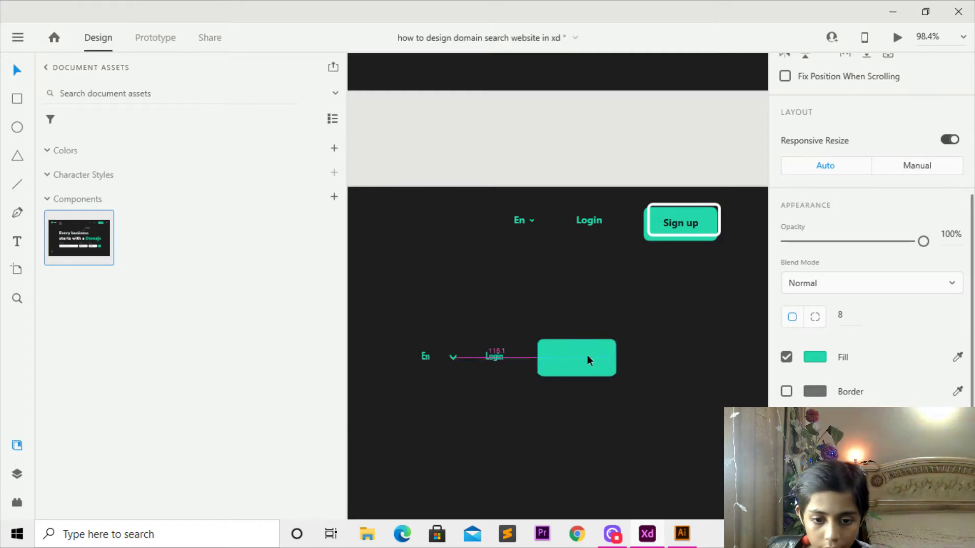
- Duplicate the green rectangle and offset the copy slightly up and to the right of the original
{"action": "left_click", "coordinate": [565, 417]}
{"action": "left_click_drag", "start_coordinate": [568, 354], "coordinate": [568, 358]}
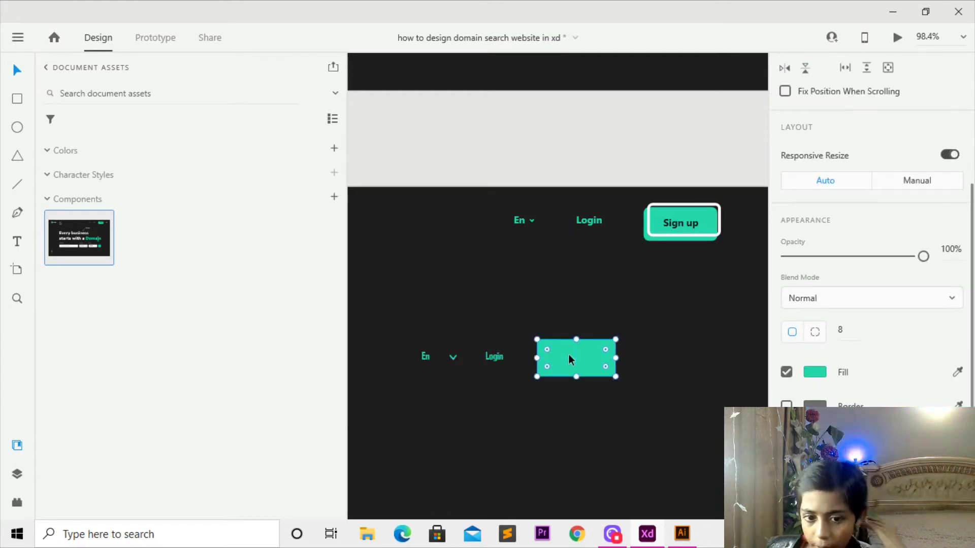
{"action": "left_click", "coordinate": [535, 408]}
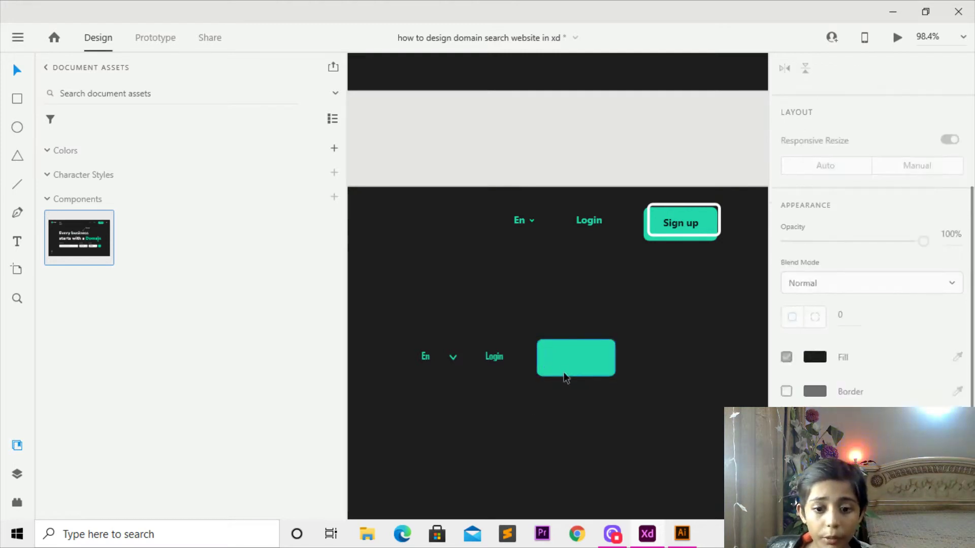
{"action": "left_click_drag", "start_coordinate": [567, 356], "coordinate": [572, 345]}
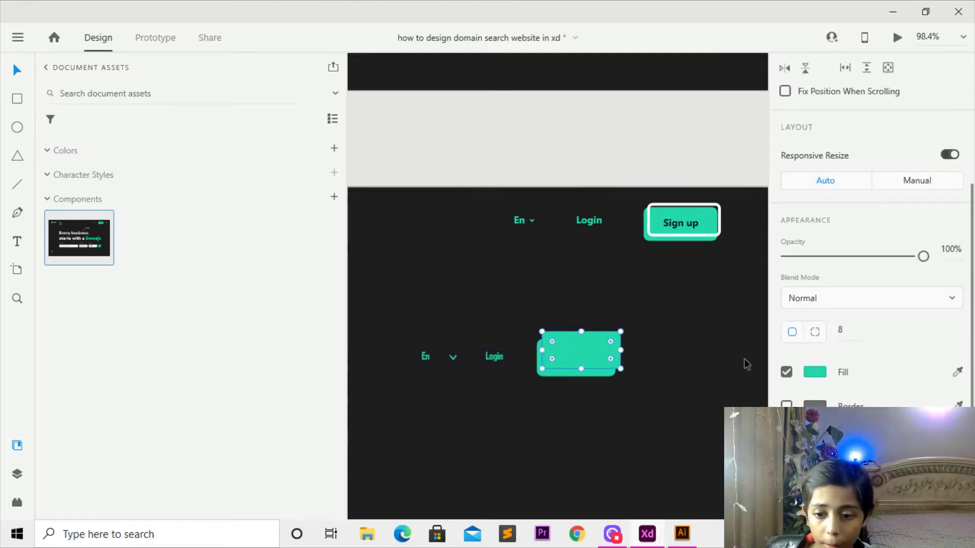
- Turn off the copied rectangle's fill and give it a thick white border
{"action": "left_click", "coordinate": [786, 372]}
{"action": "left_click", "coordinate": [786, 405]}
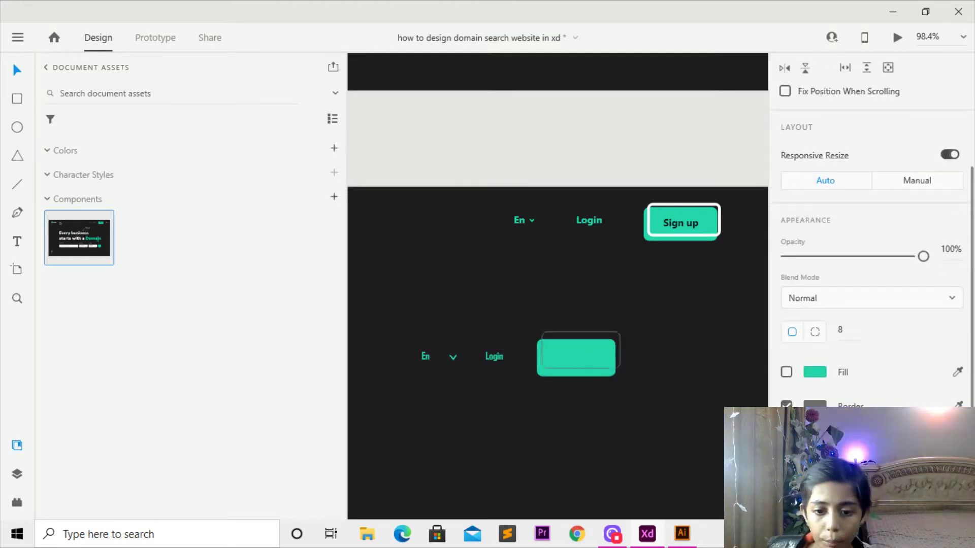
{"action": "left_click", "coordinate": [814, 404]}
{"action": "left_click_drag", "start_coordinate": [638, 320], "coordinate": [599, 305]}
{"action": "key", "text": "Escape"}
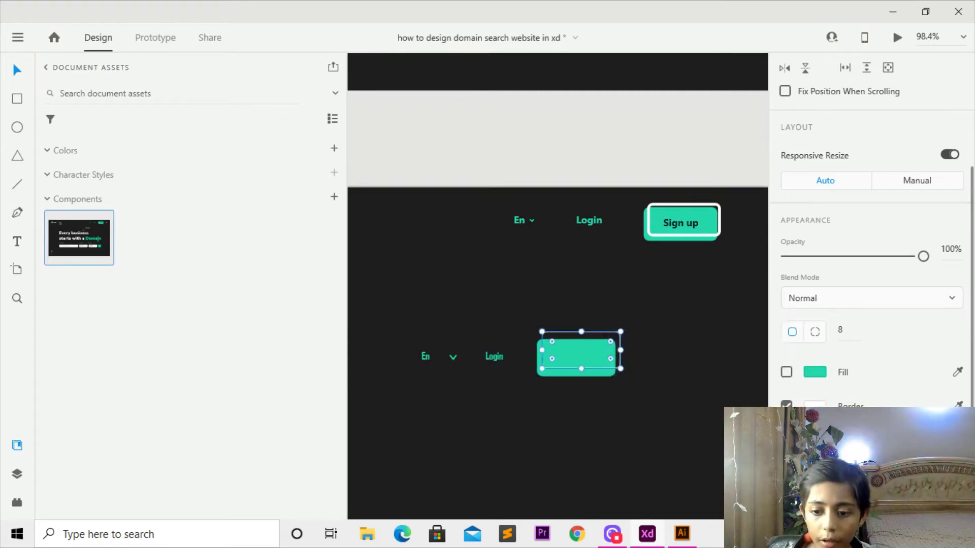
{"action": "key", "text": "Return"}
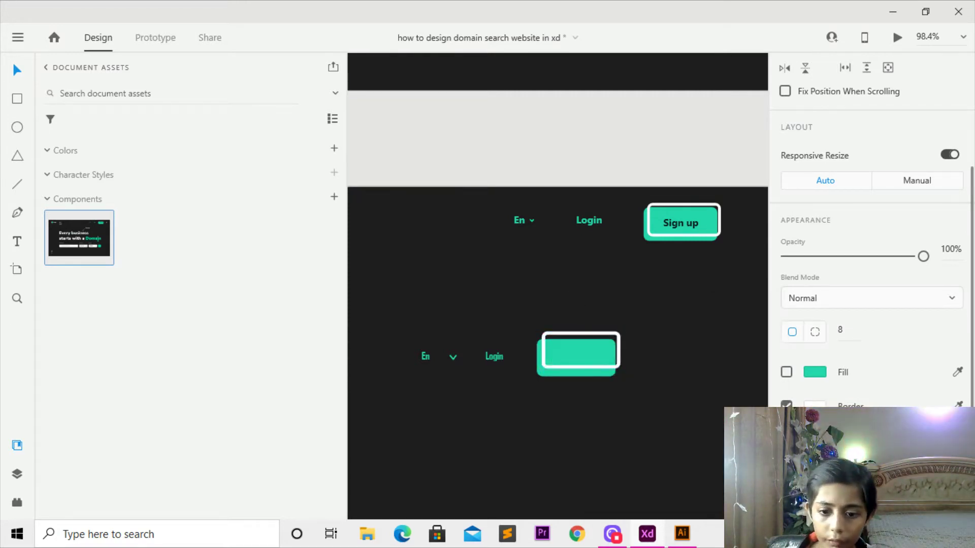
- Add the text "Sign up" inside the new green button
{"action": "left_click", "coordinate": [693, 322]}
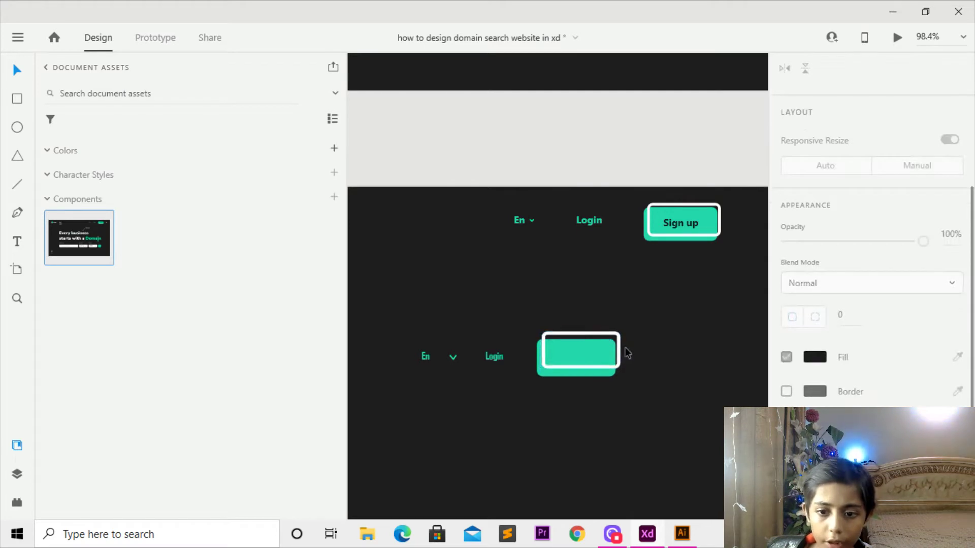
{"action": "left_click", "coordinate": [623, 347]}
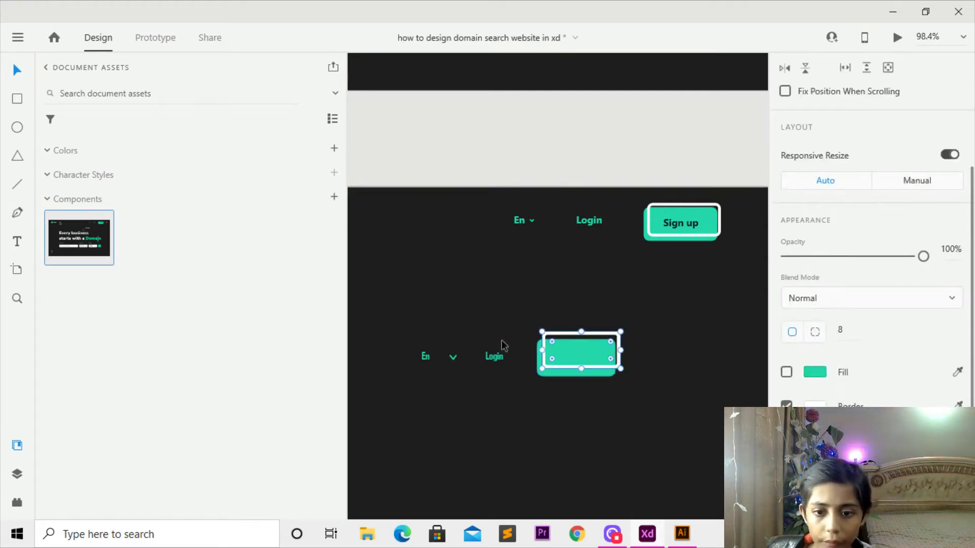
{"action": "left_click", "coordinate": [493, 355]}
{"action": "left_click", "coordinate": [500, 414]}
{"action": "scroll", "coordinate": [579, 375], "scroll_direction": "up", "scroll_amount": 4}
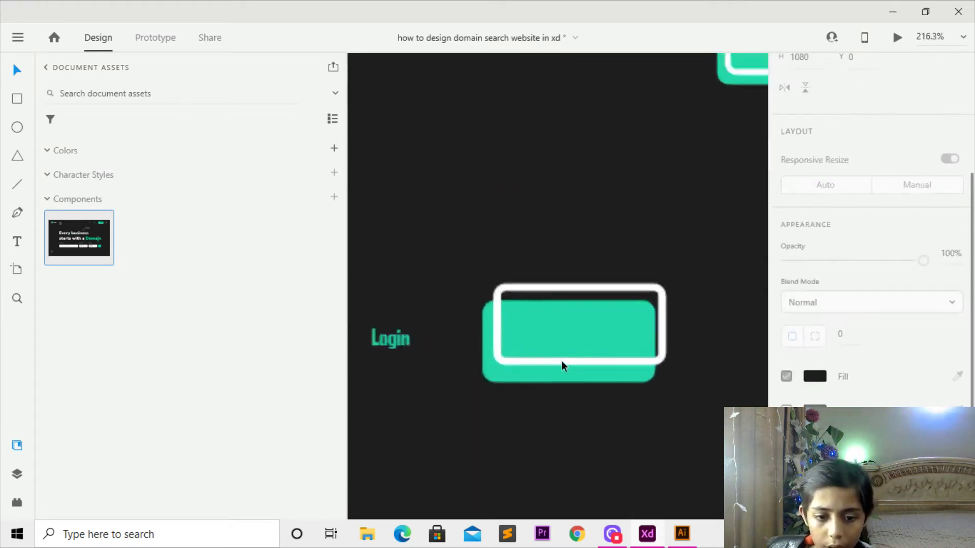
{"action": "left_click_drag", "start_coordinate": [446, 374], "coordinate": [411, 369]}
{"action": "scroll", "coordinate": [539, 360], "scroll_direction": "up", "scroll_amount": 3}
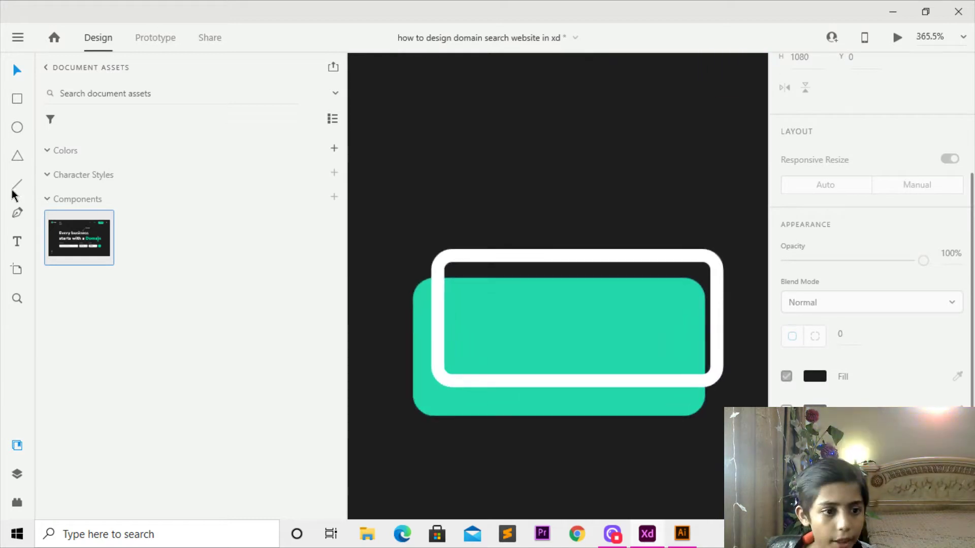
{"action": "left_click", "coordinate": [484, 348]}
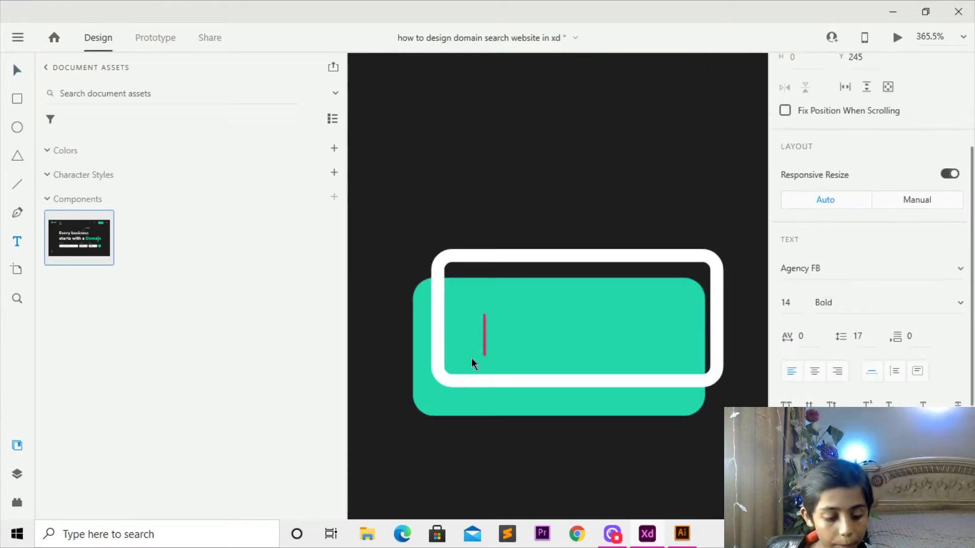
{"action": "type", "text": "Sign up"}
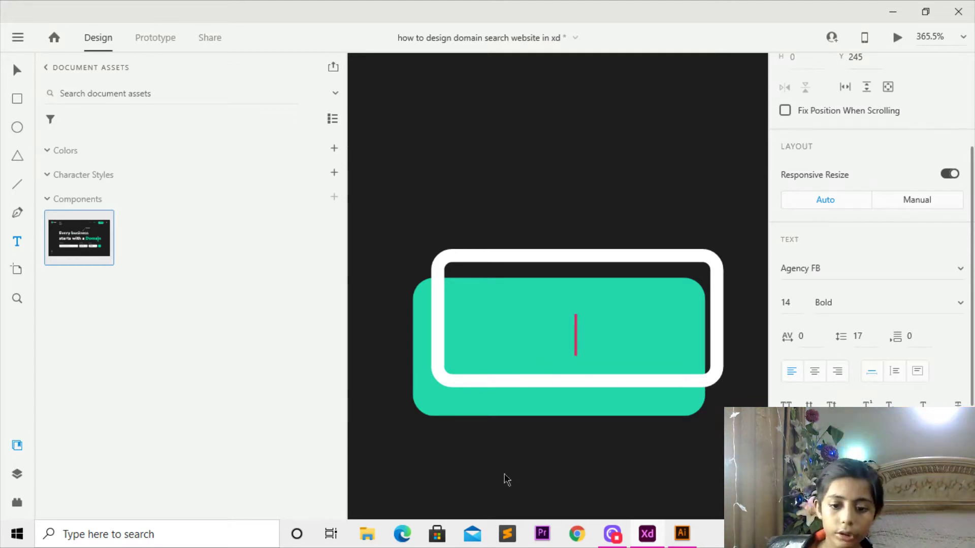
- Change the new Sign up text's fill colour to black
{"action": "key", "text": "Escape"}
{"action": "scroll", "coordinate": [511, 457], "scroll_direction": "down", "scroll_amount": 5}
{"action": "scroll", "coordinate": [888, 354], "scroll_direction": "down", "scroll_amount": 5}
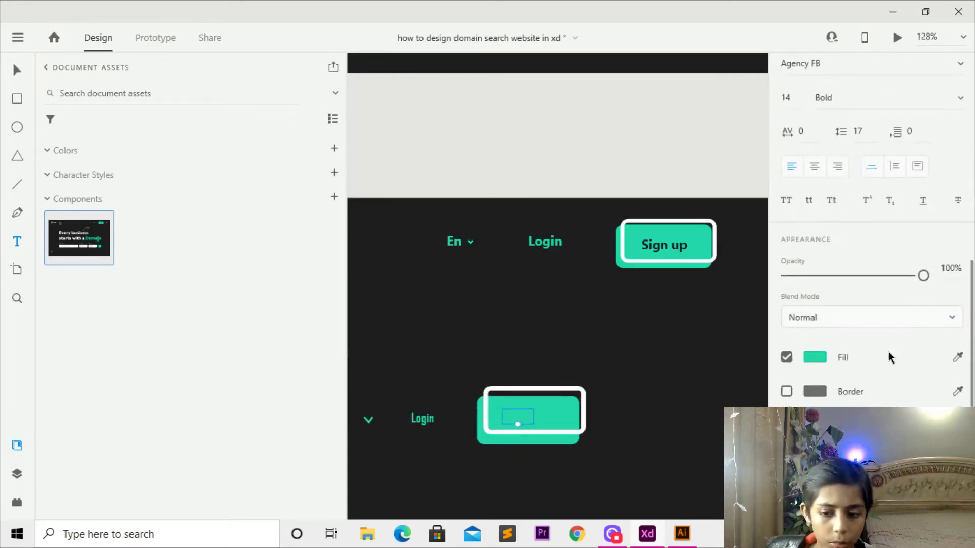
{"action": "left_click", "coordinate": [814, 355]}
{"action": "left_click", "coordinate": [634, 385]}
{"action": "left_click", "coordinate": [509, 421]}
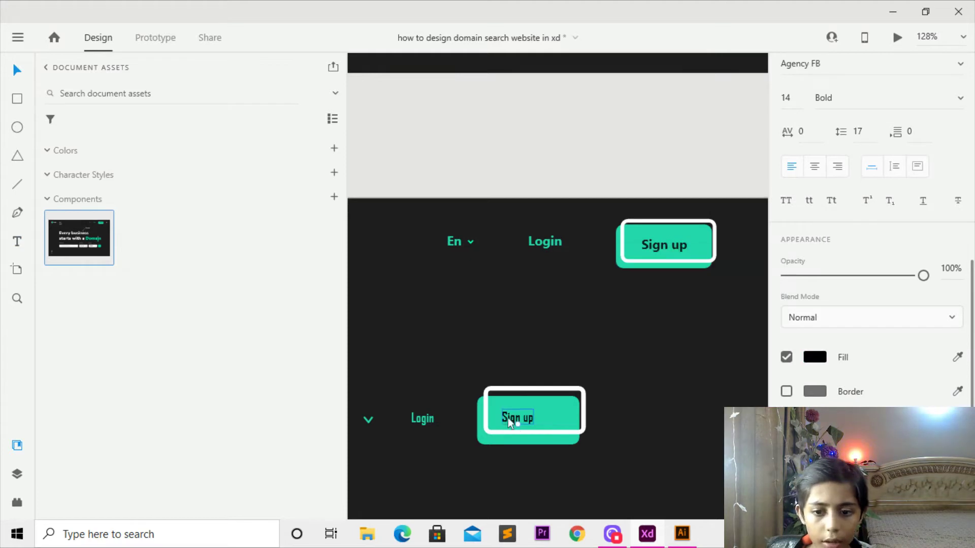
- Enlarge the Sign up text to size 17 and centre it inside the white outline
{"action": "left_click_drag", "start_coordinate": [520, 412], "coordinate": [534, 433]}
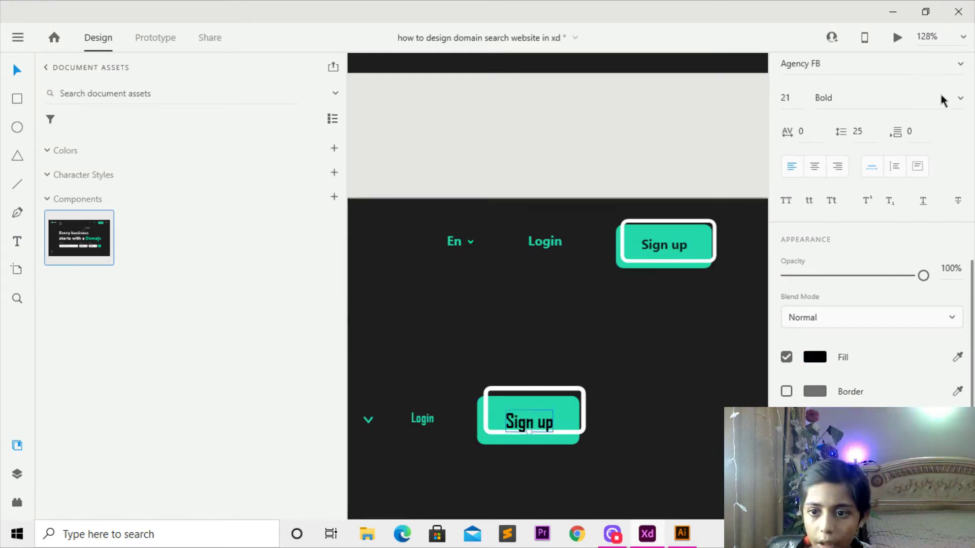
{"action": "key", "text": "Up"}
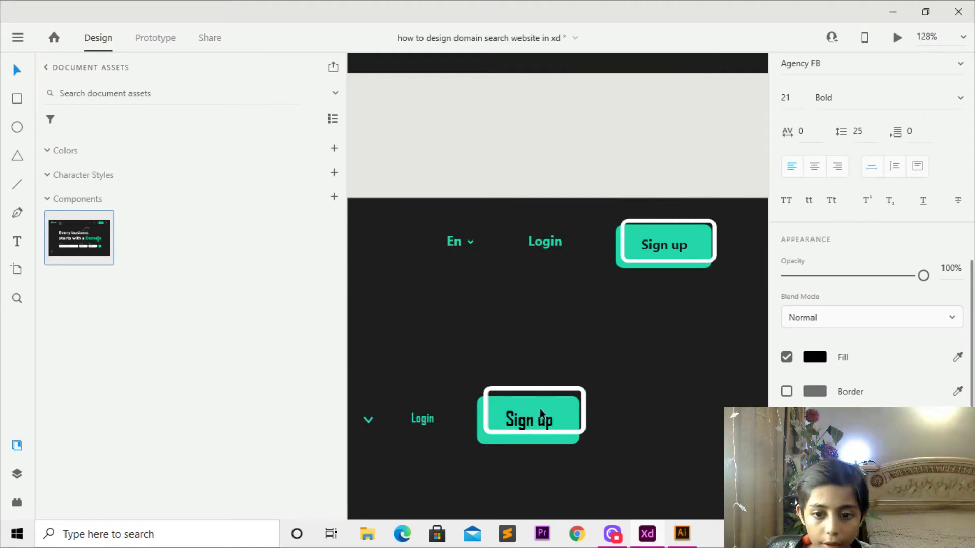
{"action": "left_click_drag", "start_coordinate": [529, 431], "coordinate": [537, 428]}
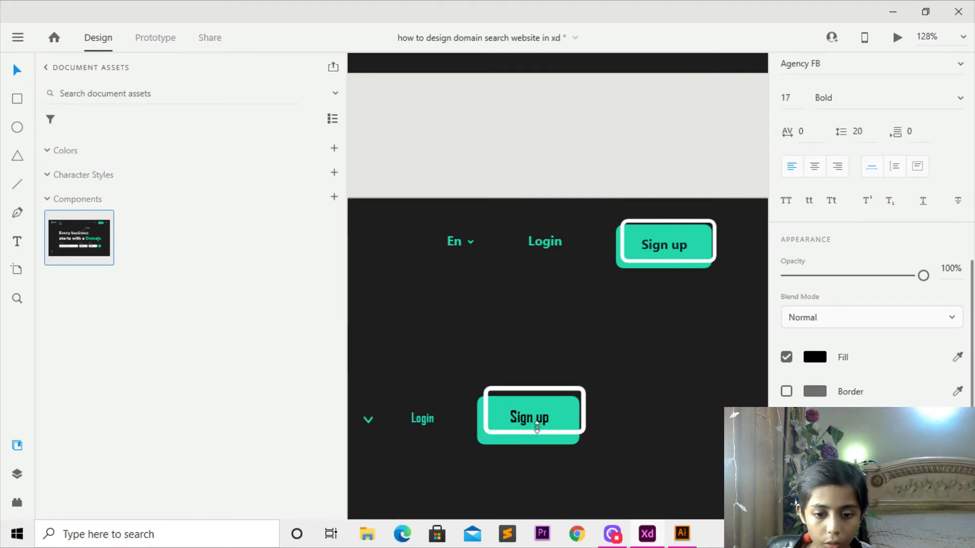
{"action": "left_click", "coordinate": [552, 464]}
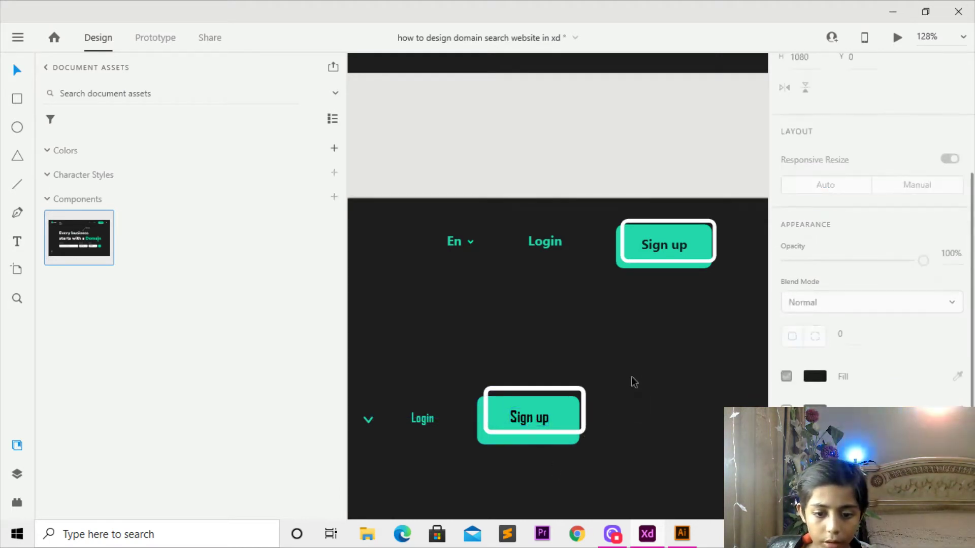
- Delete the reference En, Login and Sign up elements from the top of the artboard
{"action": "scroll", "coordinate": [593, 385], "scroll_direction": "down", "scroll_amount": 2}
{"action": "scroll", "coordinate": [595, 383], "scroll_direction": "down", "scroll_amount": 5}
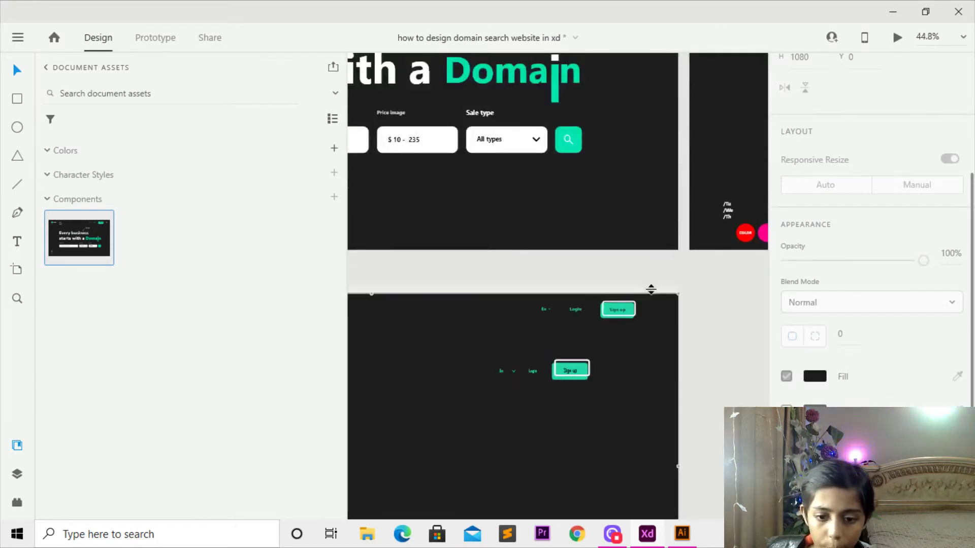
{"action": "left_click_drag", "start_coordinate": [592, 294], "coordinate": [568, 312]}
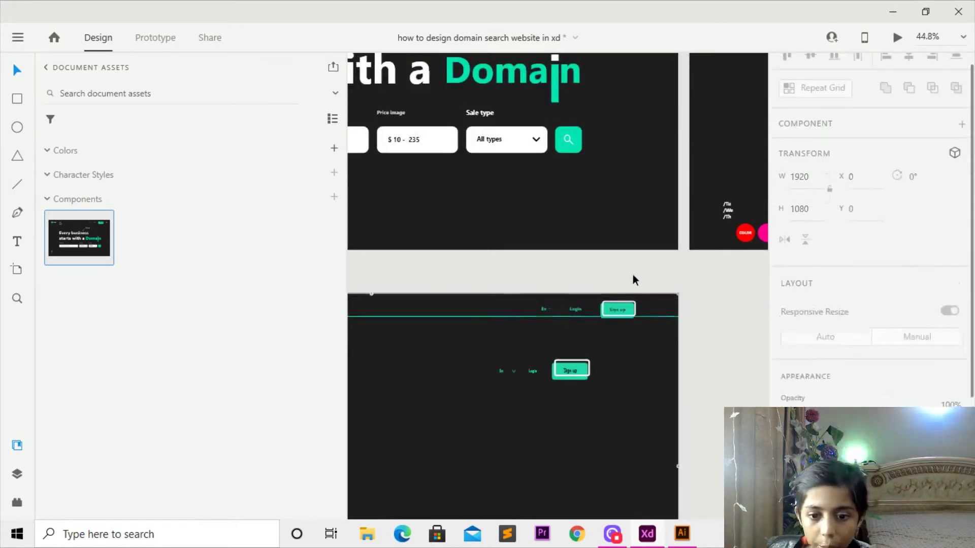
{"action": "left_click", "coordinate": [705, 263]}
{"action": "left_click", "coordinate": [651, 303]}
{"action": "left_click_drag", "start_coordinate": [651, 307], "coordinate": [524, 331]}
{"action": "key", "text": "Delete"}
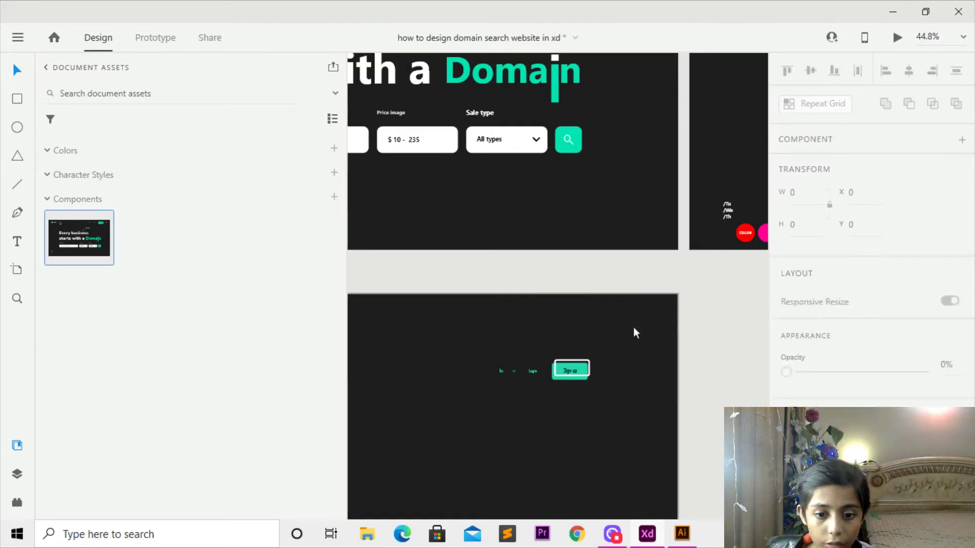
- Move the new En, chevron, Login and Sign up elements together up into the artboard's header area
{"action": "left_click_drag", "start_coordinate": [633, 327], "coordinate": [498, 396]}
{"action": "left_click_drag", "start_coordinate": [571, 372], "coordinate": [235, 125]}
{"action": "left_click", "coordinate": [573, 319]}
{"action": "scroll", "coordinate": [573, 315], "scroll_direction": "down", "scroll_amount": 5}
{"action": "scroll", "coordinate": [497, 295], "scroll_direction": "up", "scroll_amount": 9}
{"action": "scroll", "coordinate": [558, 284], "scroll_direction": "left", "scroll_amount": 3}
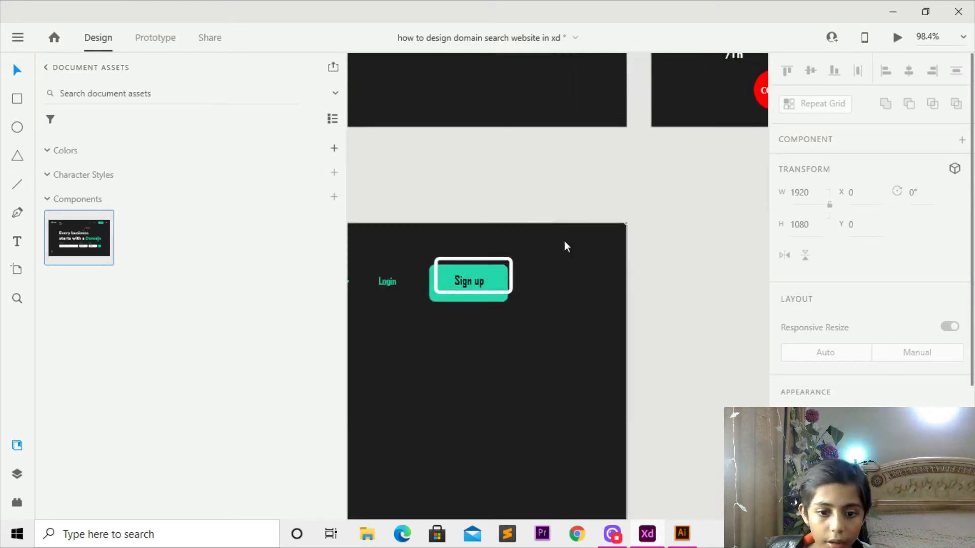
- Nudge the whole Sign up button with its outline and text about 10 px to the right
{"action": "left_click_drag", "start_coordinate": [564, 241], "coordinate": [530, 291]}
{"action": "key", "text": "Right"}
{"action": "key", "text": "Right"}
{"action": "key", "text": "Right"}
{"action": "key", "text": "Right"}
{"action": "key", "text": "Right"}
{"action": "key", "text": "Right"}
{"action": "key", "text": "Right"}
{"action": "key", "text": "Right"}
{"action": "key", "text": "Right"}
{"action": "key", "text": "Right"}
- Nudge the En text and its chevron together about 20 px to the left, away from Login
{"action": "left_click", "coordinate": [480, 258]}
{"action": "left_click_drag", "start_coordinate": [486, 260], "coordinate": [416, 286]}
{"action": "key", "text": "Left"}
{"action": "key", "text": "Left"}
{"action": "key", "text": "Left"}
{"action": "key", "text": "Left"}
{"action": "key", "text": "Left"}
{"action": "key", "text": "Left"}
{"action": "key", "text": "Left"}
{"action": "key", "text": "Left"}
{"action": "key", "text": "Left"}
{"action": "key", "text": "Left"}
{"action": "key", "text": "Left"}
{"action": "key", "text": "Left"}
{"action": "key", "text": "Left"}
{"action": "key", "text": "Left"}
{"action": "key", "text": "Left"}
{"action": "key", "text": "Left"}
{"action": "key", "text": "Left"}
{"action": "key", "text": "Left"}
{"action": "key", "text": "Left"}
{"action": "key", "text": "Left"}
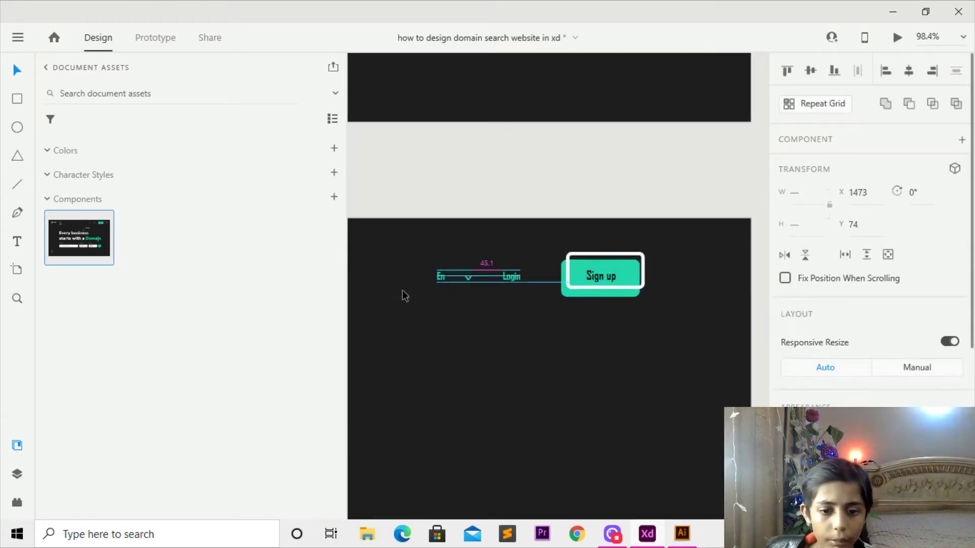
- Nudge the Login text about 18 px to the left, away from the Sign up button
{"action": "left_click", "coordinate": [524, 268]}
{"action": "left_click", "coordinate": [519, 273]}
{"action": "key", "text": "Left"}
{"action": "key", "text": "Left"}
{"action": "key", "text": "Left"}
{"action": "key", "text": "Left"}
{"action": "key", "text": "Left"}
{"action": "key", "text": "Left"}
{"action": "key", "text": "Left"}
{"action": "key", "text": "Left"}
{"action": "key", "text": "Left"}
{"action": "key", "text": "Left"}
{"action": "key", "text": "Left"}
{"action": "key", "text": "Left"}
{"action": "key", "text": "Left"}
{"action": "key", "text": "Left"}
{"action": "key", "text": "Left"}
{"action": "key", "text": "Left"}
{"action": "key", "text": "Left"}
{"action": "key", "text": "Left"}
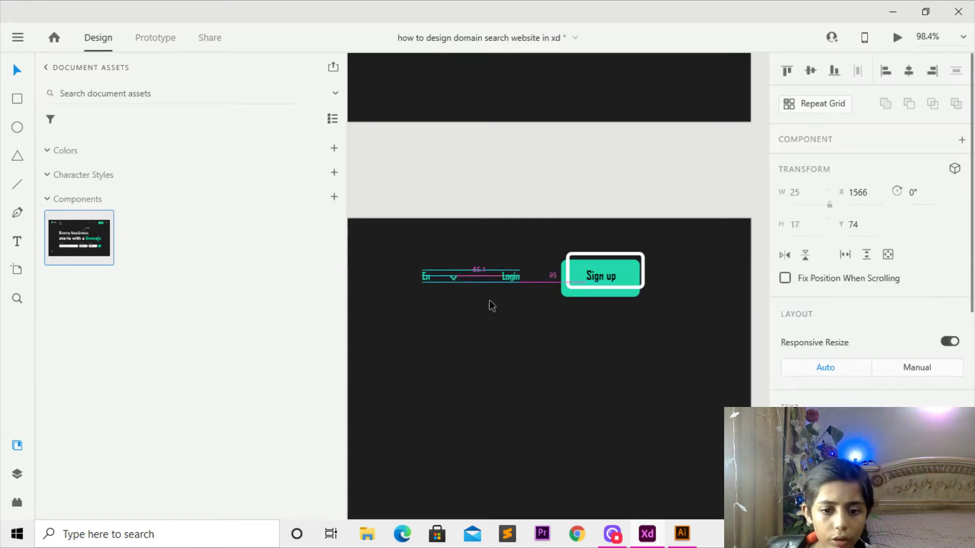
- Nudge the chevron slightly up and to the left so that it sits closer to the En text
{"action": "left_click", "coordinate": [457, 297]}
{"action": "left_click", "coordinate": [453, 279]}
{"action": "key", "text": "Up"}
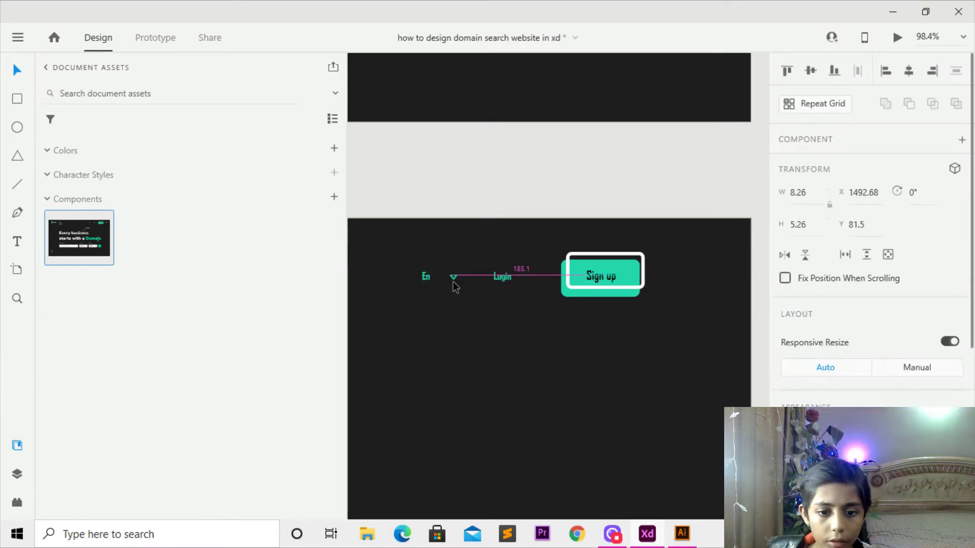
{"action": "key", "text": "Left"}
{"action": "key", "text": "Left"}
{"action": "key", "text": "Left"}
{"action": "key", "text": "Left"}
{"action": "key", "text": "Left"}
{"action": "key", "text": "Left"}
{"action": "key", "text": "Left"}
{"action": "key", "text": "Left"}
{"action": "key", "text": "Left"}
{"action": "left_click", "coordinate": [453, 306]}
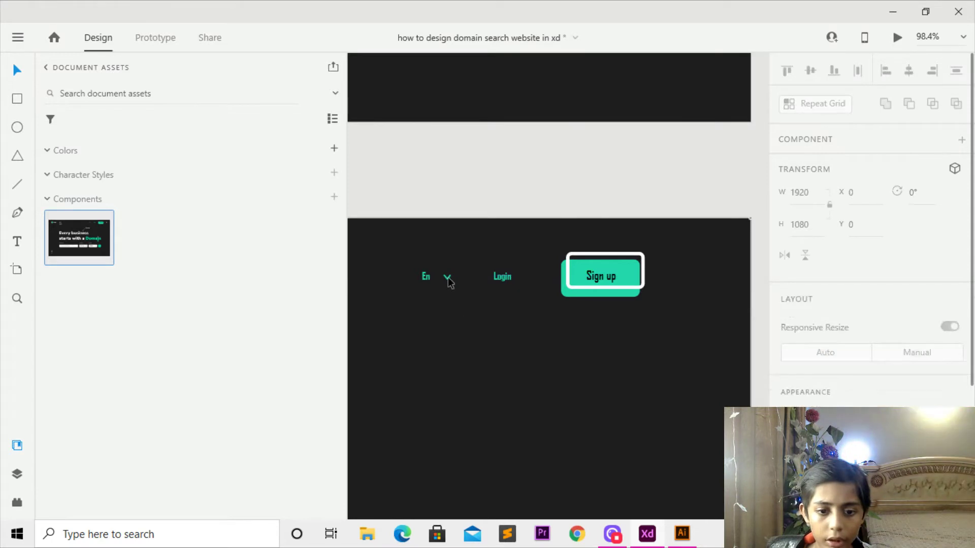
{"action": "left_click", "coordinate": [448, 277]}
{"action": "key", "text": "Right"}
{"action": "key", "text": "Right"}
{"action": "key", "text": "Right"}
{"action": "key", "text": "Right"}
{"action": "left_click", "coordinate": [467, 315]}
- Shift the En, chevron, Login and Sign up elements together slightly to the left in the artboard's header
{"action": "scroll", "coordinate": [490, 311], "scroll_direction": "down", "scroll_amount": 8}
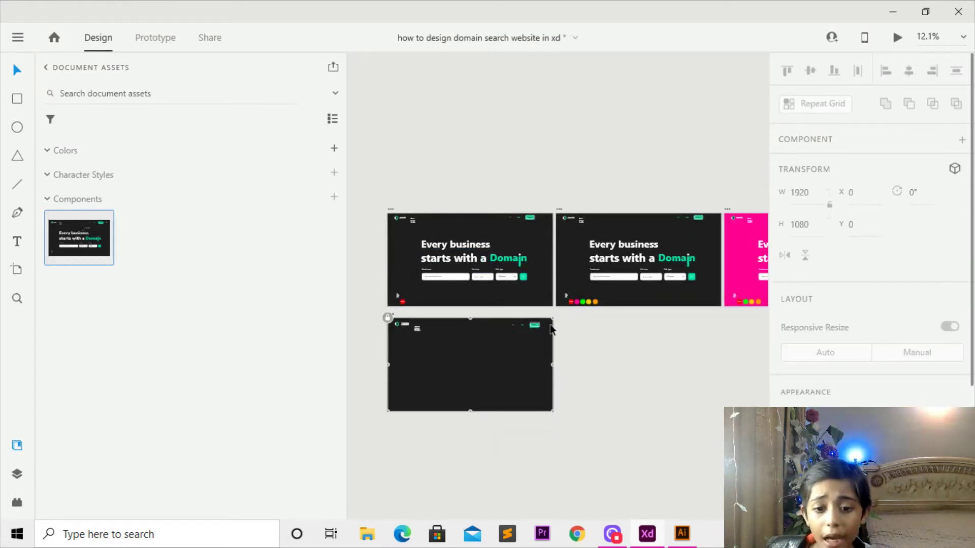
{"action": "left_click_drag", "start_coordinate": [567, 316], "coordinate": [497, 344]}
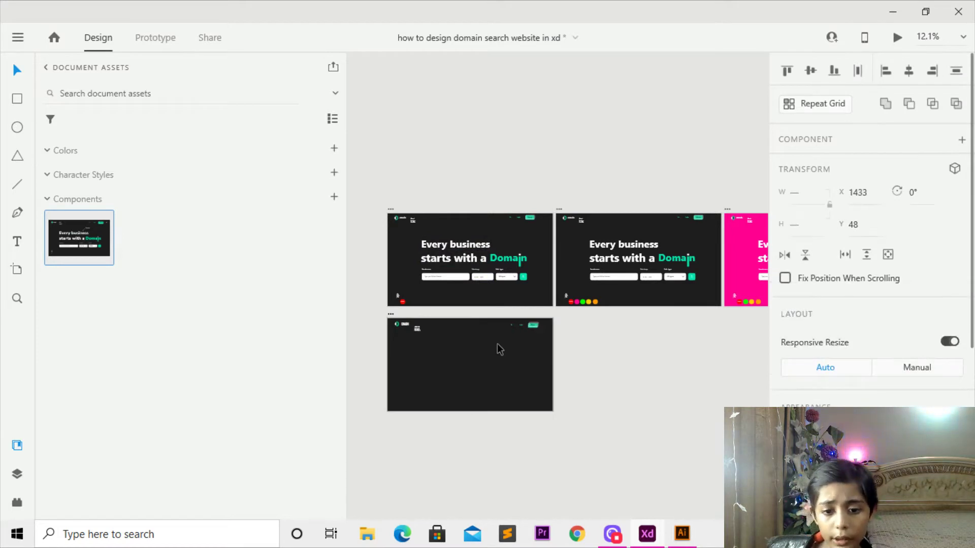
{"action": "left_click", "coordinate": [591, 374]}
- Add the two-line heading text "Every business / starts with a Doman" below the header of the Web 1920 – 8 artboard
{"action": "scroll", "coordinate": [366, 283], "scroll_direction": "up", "scroll_amount": 3}
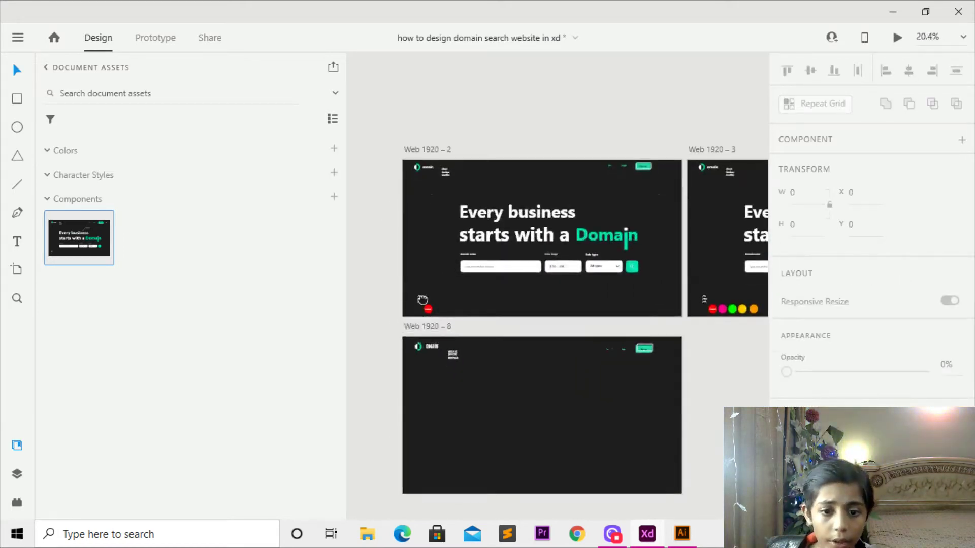
{"action": "left_click_drag", "start_coordinate": [422, 300], "coordinate": [411, 250]}
{"action": "left_click", "coordinate": [16, 242]}
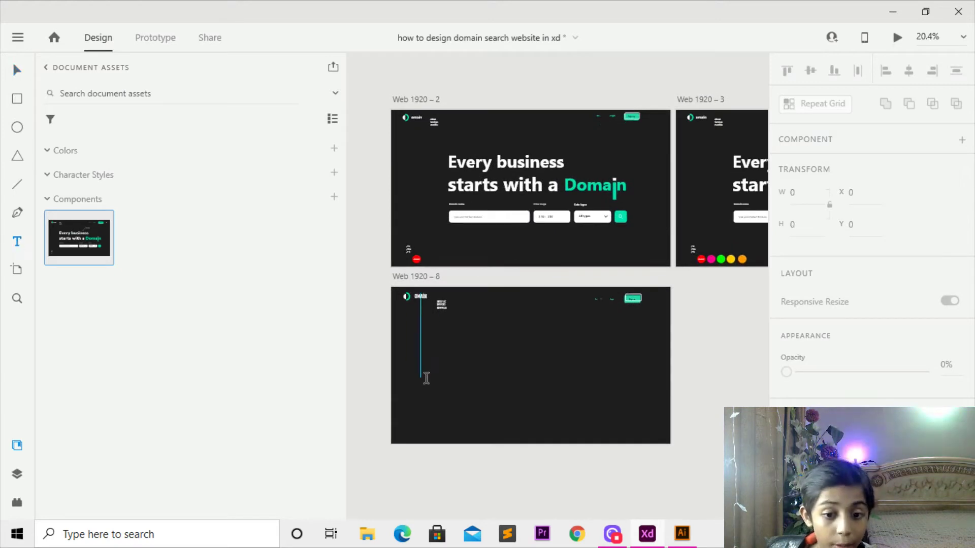
{"action": "left_click", "coordinate": [456, 347]}
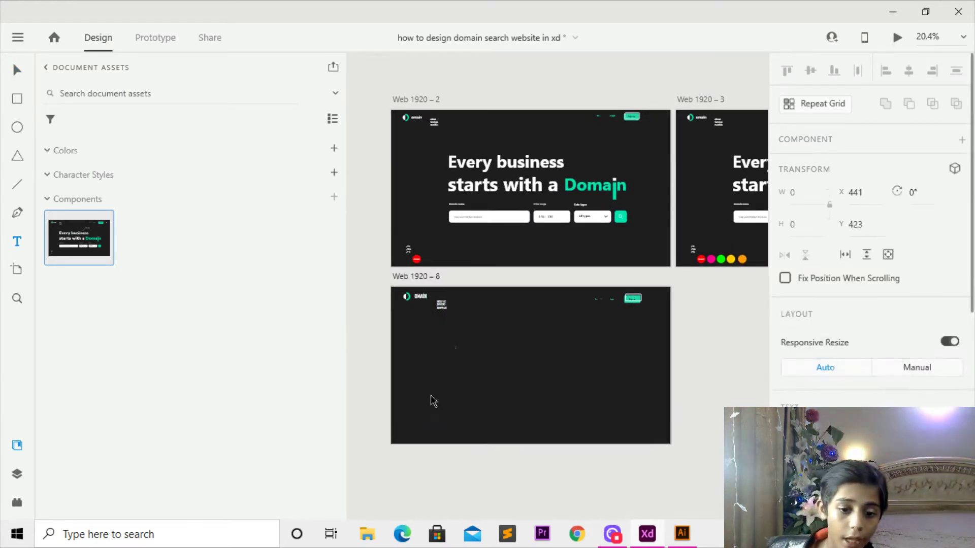
{"action": "type", "text": "E"}
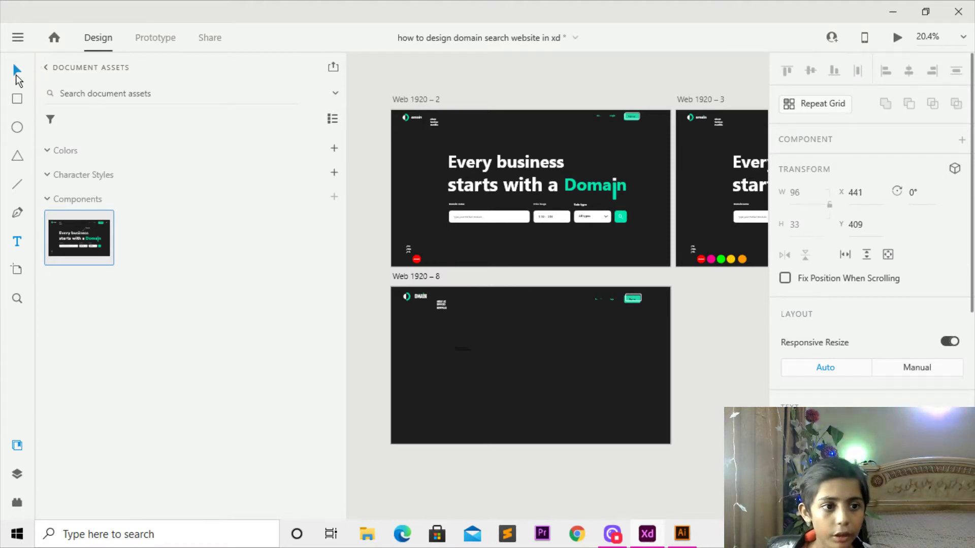
- Enlarge the new heading text to font size 196 and place it at about X 432, Y 276 on the artboard
{"action": "scroll", "coordinate": [624, 174], "scroll_direction": "up", "scroll_amount": 3}
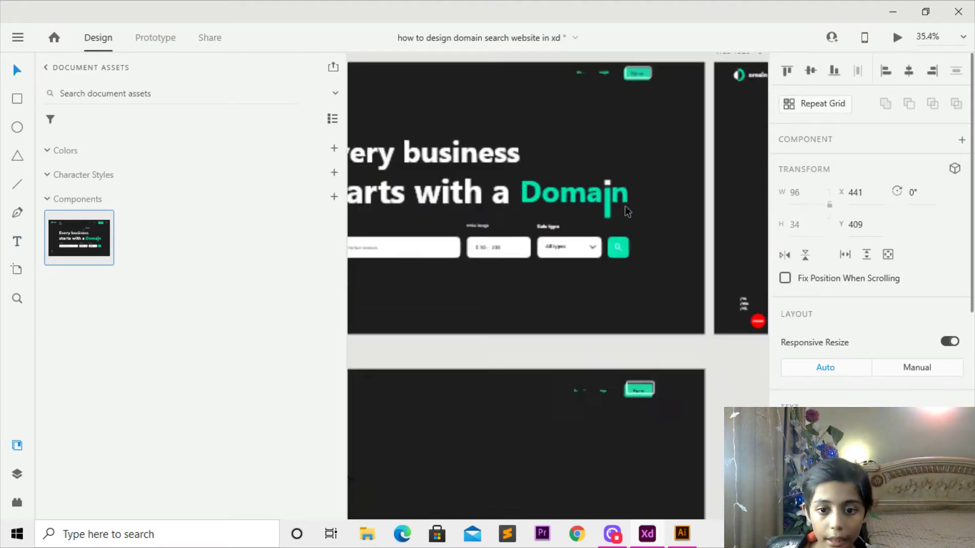
{"action": "scroll", "coordinate": [625, 206], "scroll_direction": "up", "scroll_amount": 3}
{"action": "left_click", "coordinate": [581, 202]}
{"action": "scroll", "coordinate": [555, 226], "scroll_direction": "down", "scroll_amount": 5}
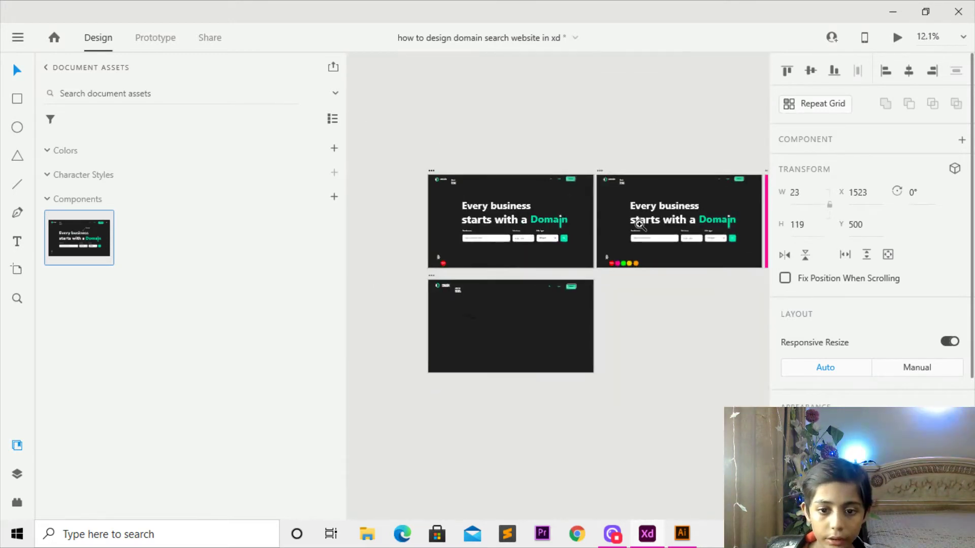
{"action": "scroll", "coordinate": [429, 279], "scroll_direction": "up", "scroll_amount": 4}
{"action": "left_click", "coordinate": [523, 372]}
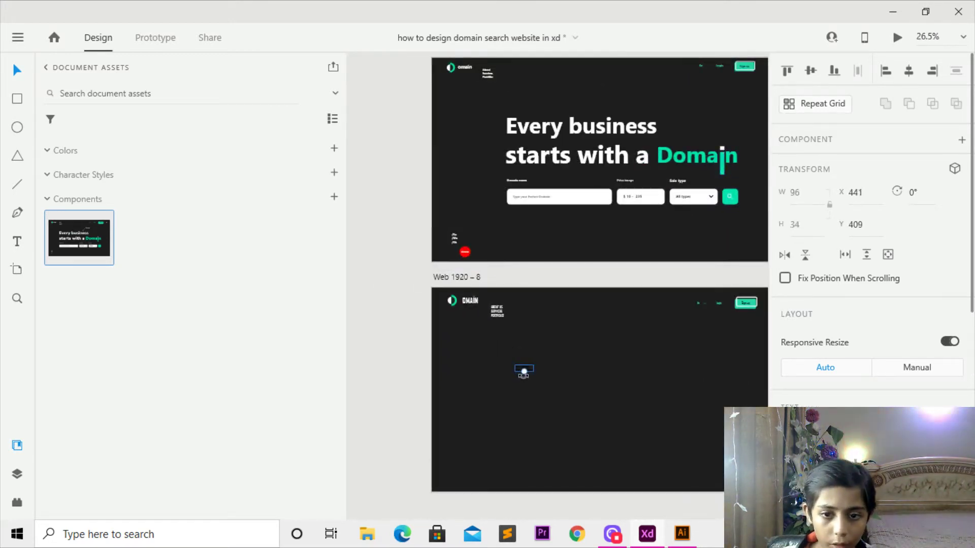
{"action": "left_click_drag", "start_coordinate": [523, 376], "coordinate": [595, 431]}
{"action": "key", "text": "ctrl+z"}
{"action": "left_click_drag", "start_coordinate": [578, 391], "coordinate": [575, 364]}
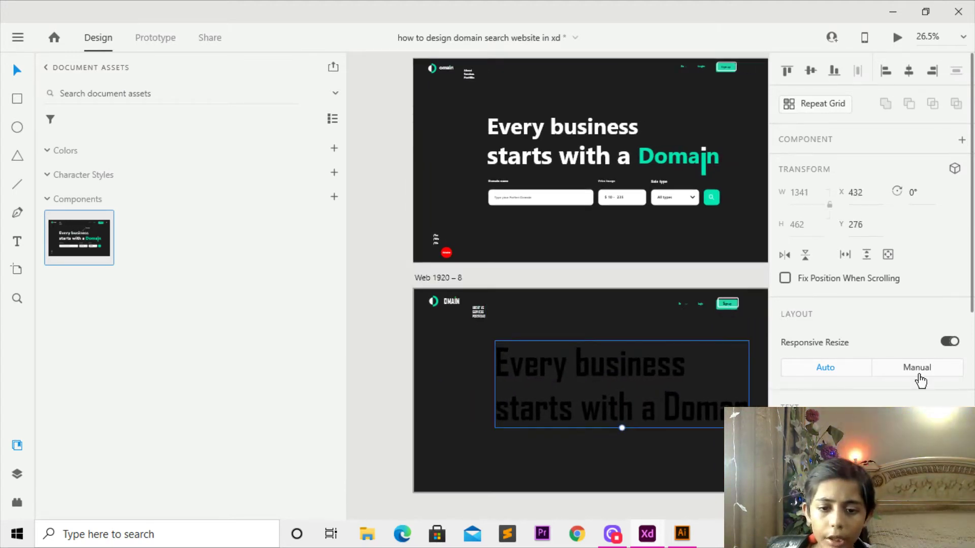
- Change the heading text's fill colour to white, #FFFFFF
{"action": "scroll", "coordinate": [863, 386], "scroll_direction": "down", "scroll_amount": 5}
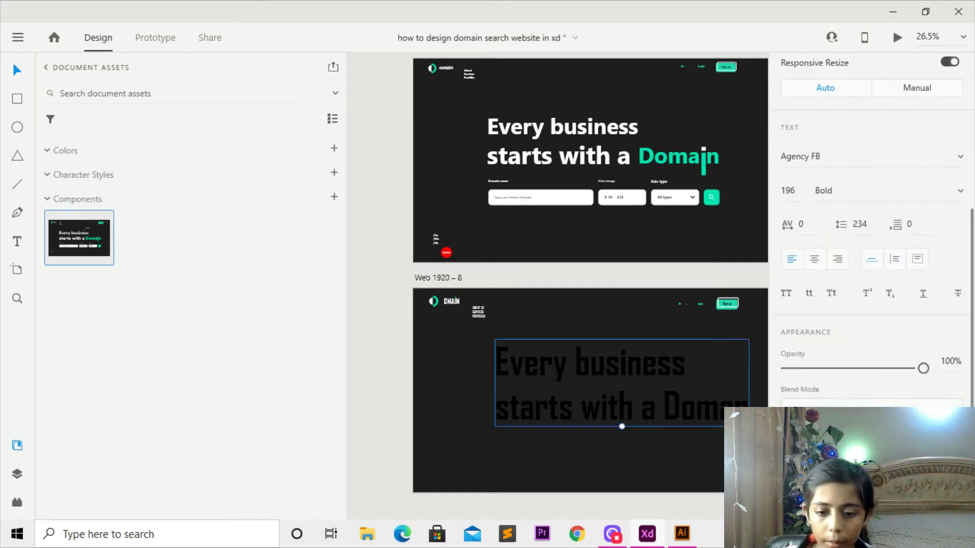
{"action": "left_click", "coordinate": [792, 442]}
{"action": "left_click_drag", "start_coordinate": [695, 402], "coordinate": [553, 206]}
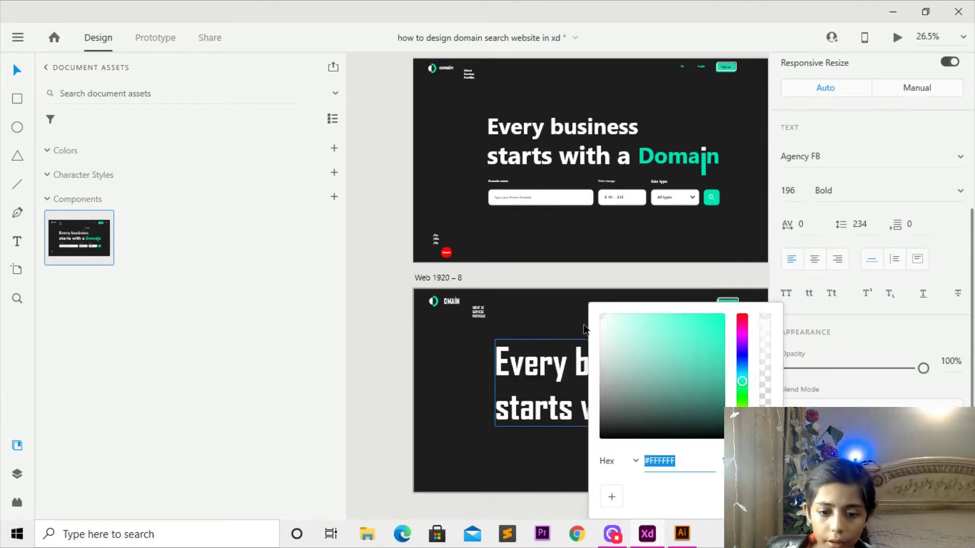
{"action": "left_click", "coordinate": [577, 365]}
- Check the reference heading's font and set the new heading's font to Poppins
{"action": "left_click", "coordinate": [625, 131]}
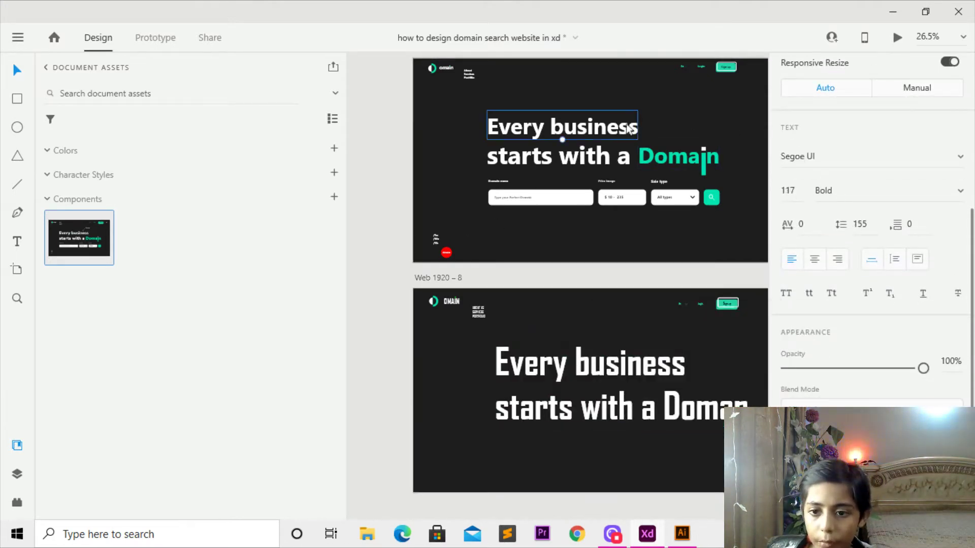
{"action": "left_click", "coordinate": [584, 399]}
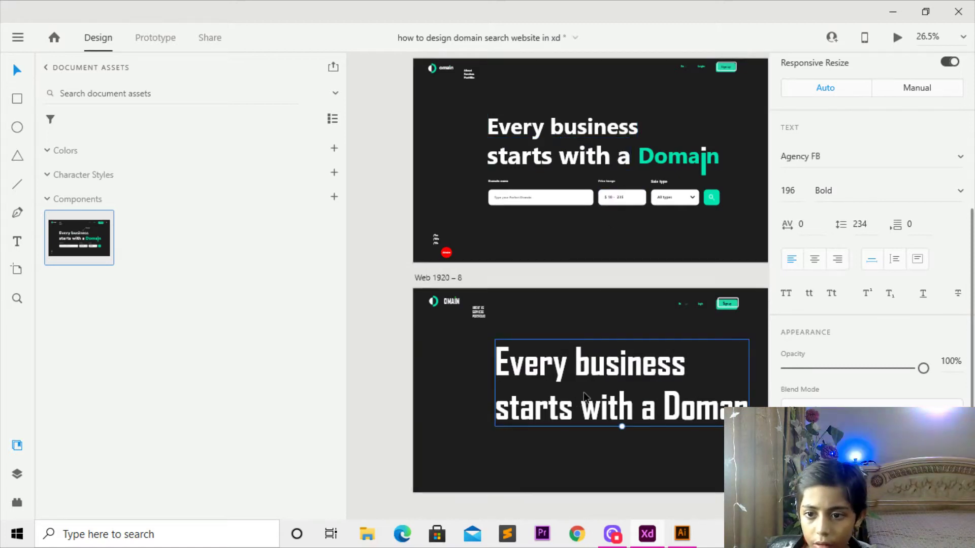
{"action": "left_click", "coordinate": [930, 158]}
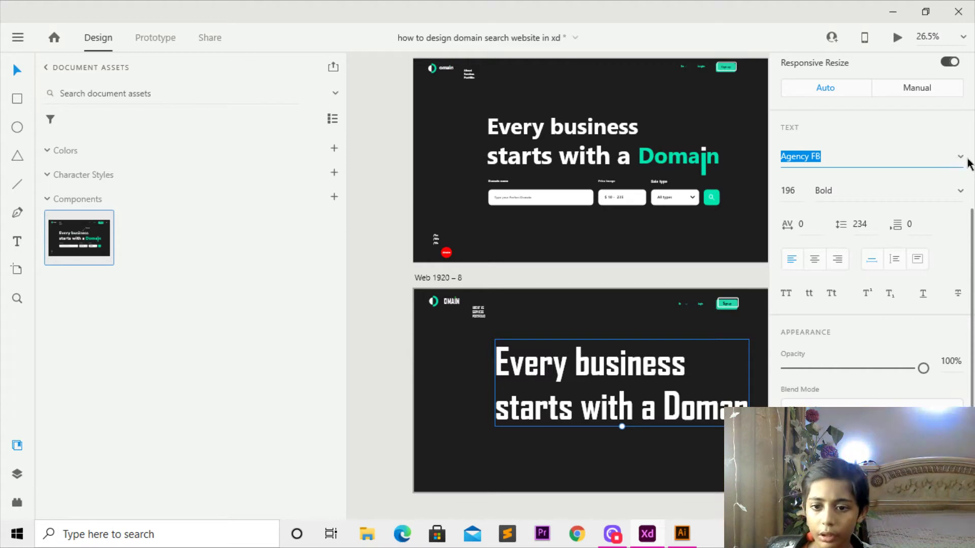
{"action": "key", "text": "BackSpace"}
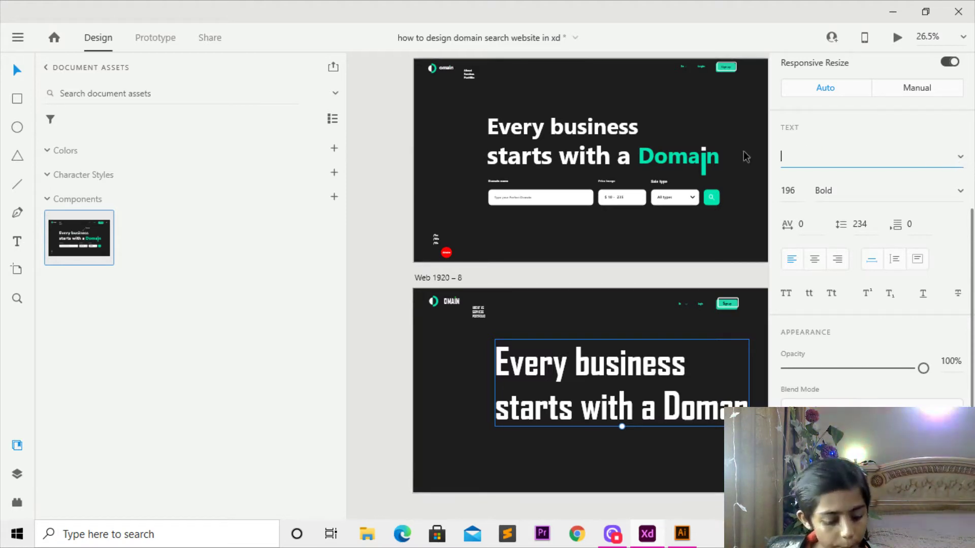
{"action": "type", "text": "Po"}
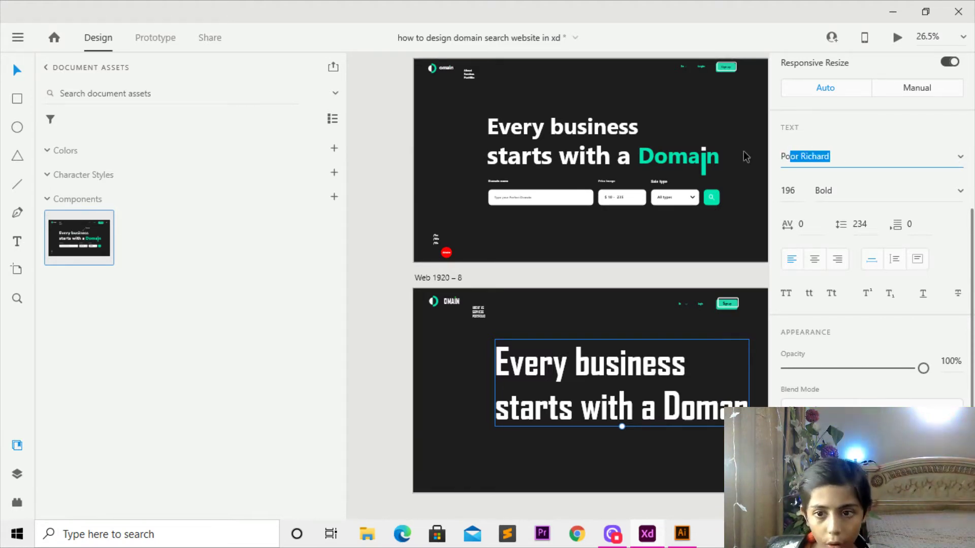
{"action": "type", "text": "ppins"}
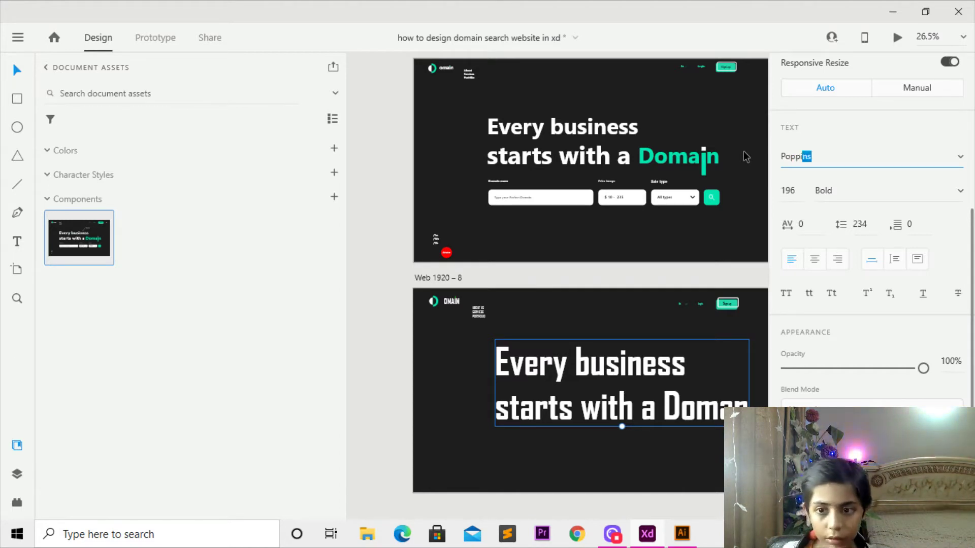
{"action": "key", "text": "Return"}
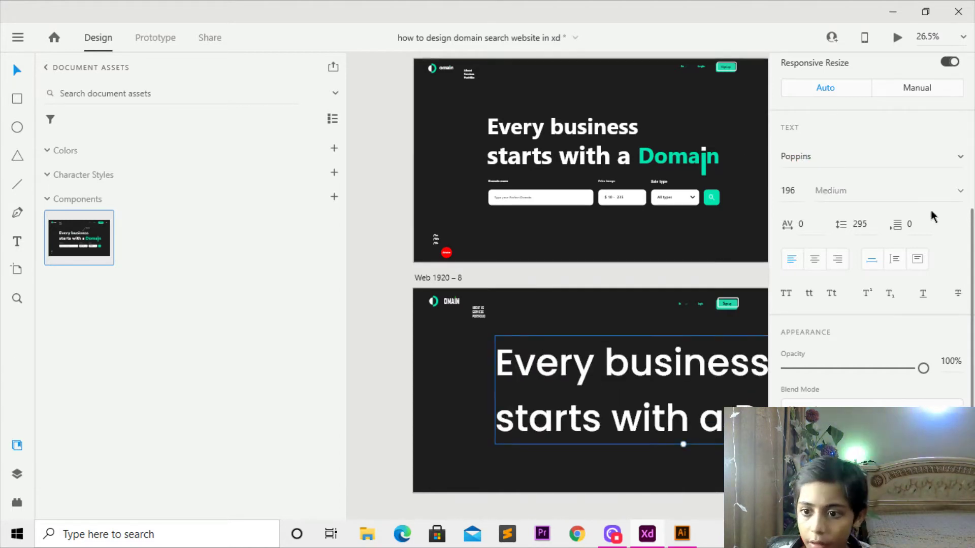
- Change the heading's font to Segoe UI Emoji
{"action": "left_click", "coordinate": [944, 158]}
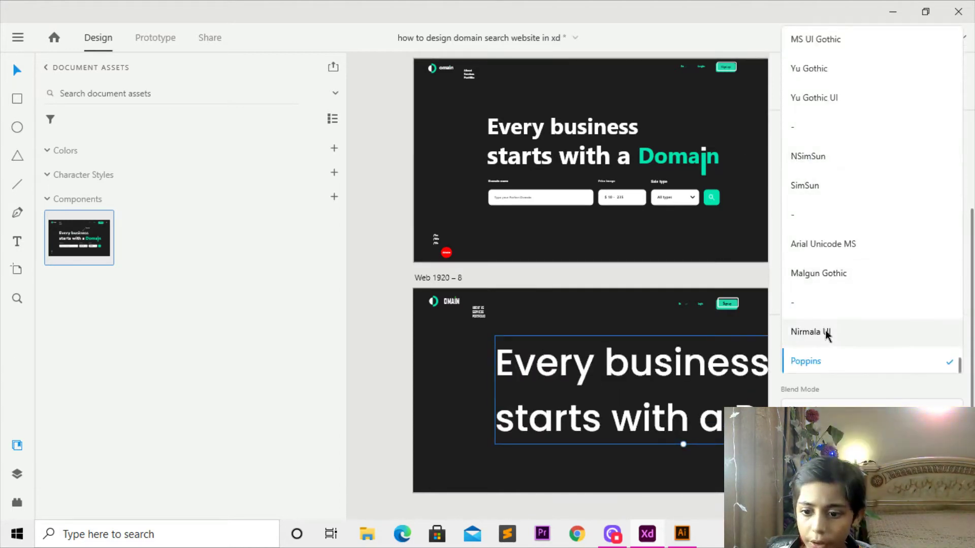
{"action": "scroll", "coordinate": [852, 284], "scroll_direction": "up", "scroll_amount": 5}
{"action": "scroll", "coordinate": [866, 173], "scroll_direction": "up", "scroll_amount": 15}
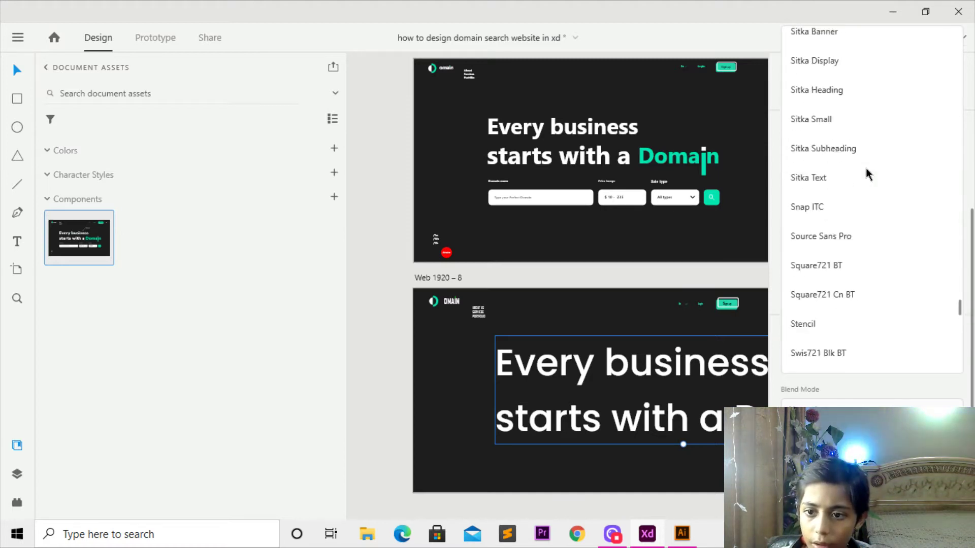
{"action": "scroll", "coordinate": [866, 169], "scroll_direction": "up", "scroll_amount": 3}
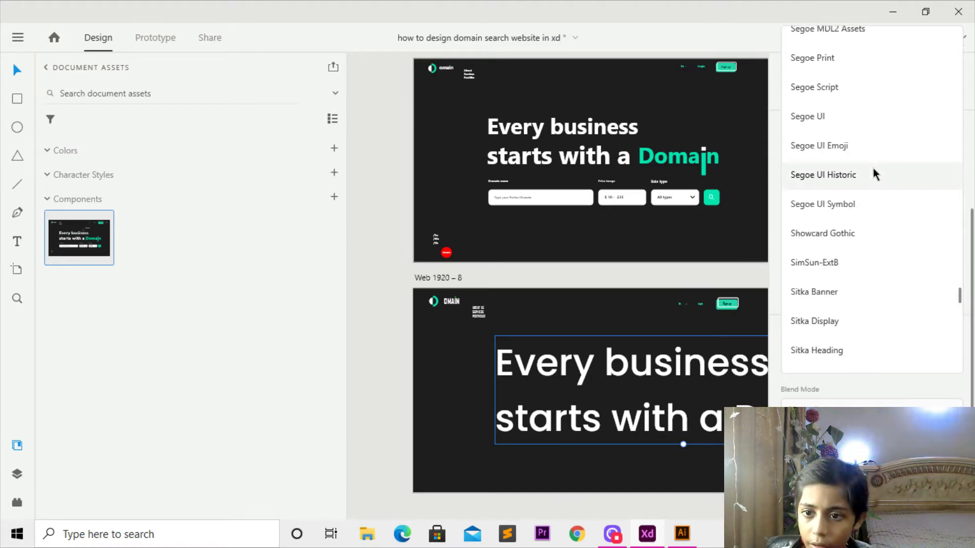
{"action": "left_click", "coordinate": [849, 144]}
- Look through the available fonts for a different heading font
{"action": "left_click", "coordinate": [955, 156]}
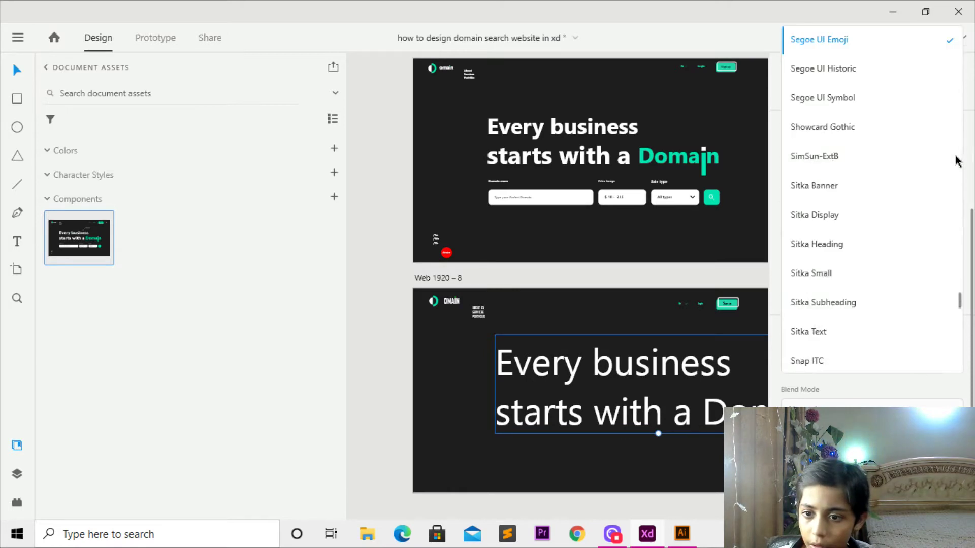
{"action": "scroll", "coordinate": [899, 172], "scroll_direction": "up", "scroll_amount": 4}
{"action": "scroll", "coordinate": [858, 159], "scroll_direction": "up", "scroll_amount": 5}
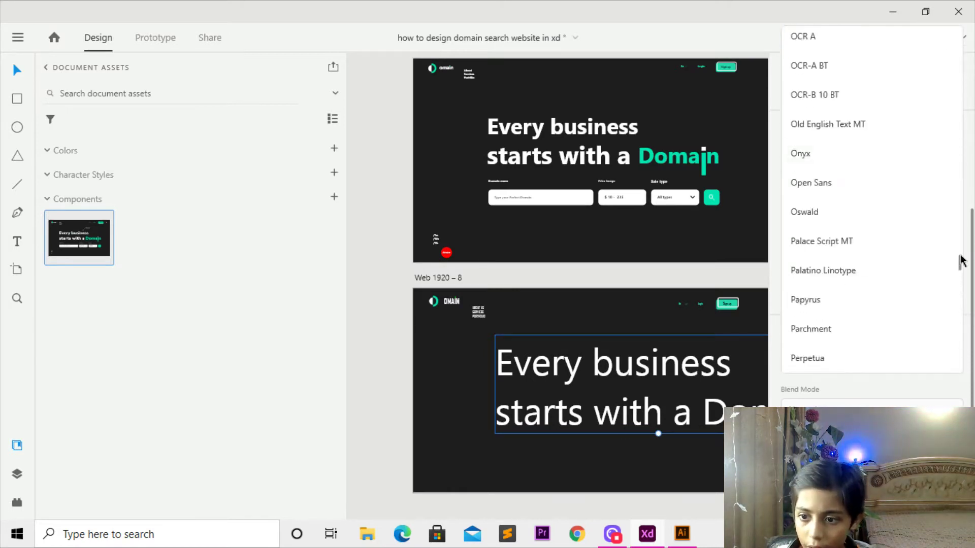
{"action": "left_click_drag", "start_coordinate": [961, 264], "coordinate": [960, 40]}
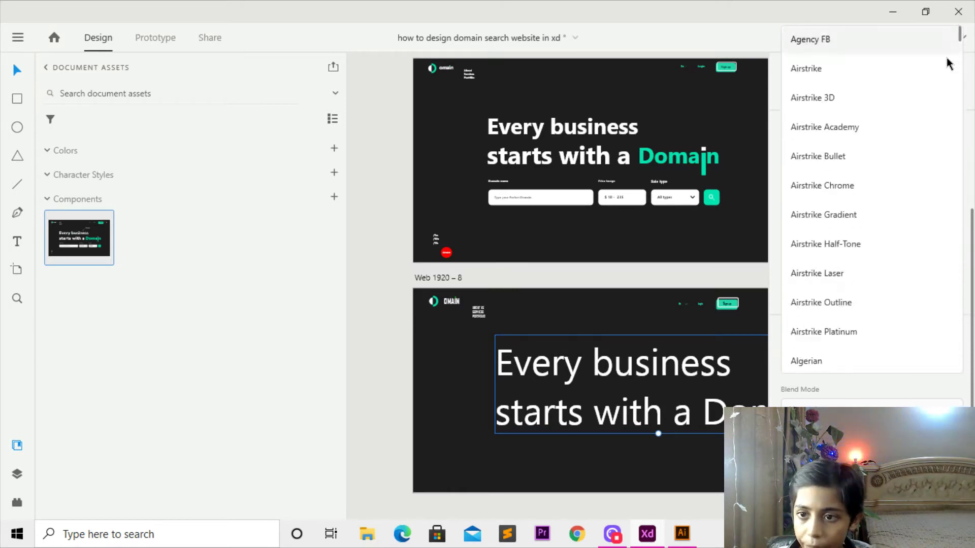
{"action": "scroll", "coordinate": [883, 220], "scroll_direction": "down", "scroll_amount": 4}
{"action": "scroll", "coordinate": [874, 252], "scroll_direction": "down", "scroll_amount": 20}
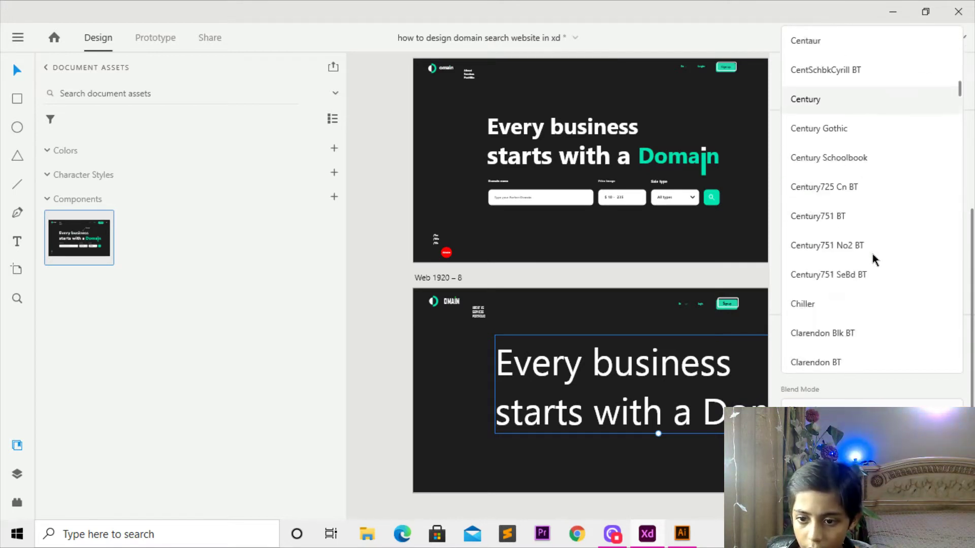
- Set the headline on the Web 1920 – 8 artboard to the Segoe UI font in Bold
{"action": "scroll", "coordinate": [885, 272], "scroll_direction": "down", "scroll_amount": 20}
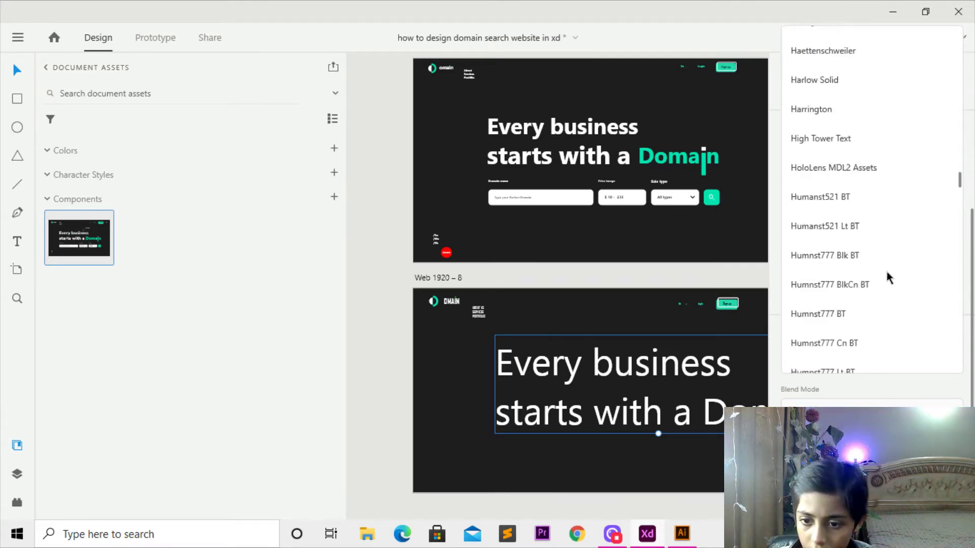
{"action": "scroll", "coordinate": [876, 279], "scroll_direction": "down", "scroll_amount": 20}
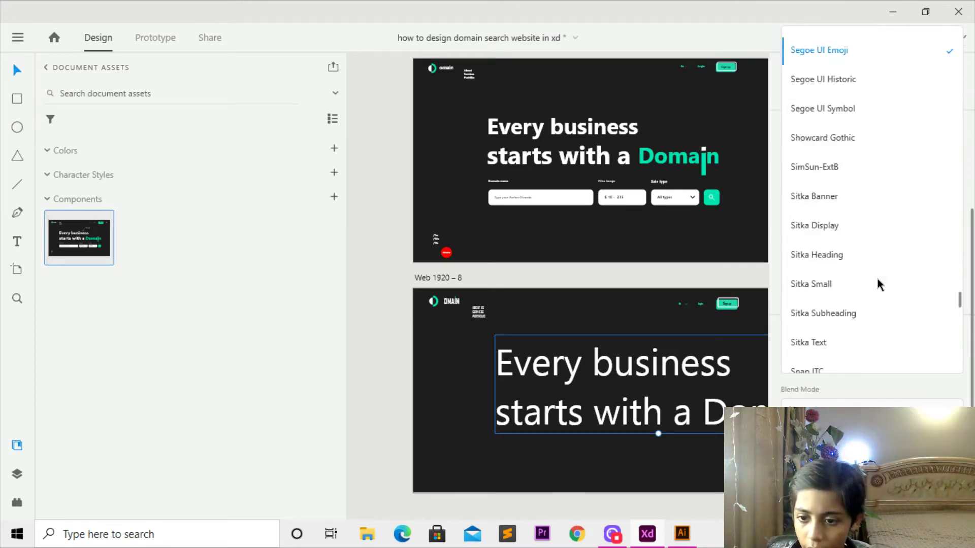
{"action": "scroll", "coordinate": [828, 277], "scroll_direction": "up", "scroll_amount": 5}
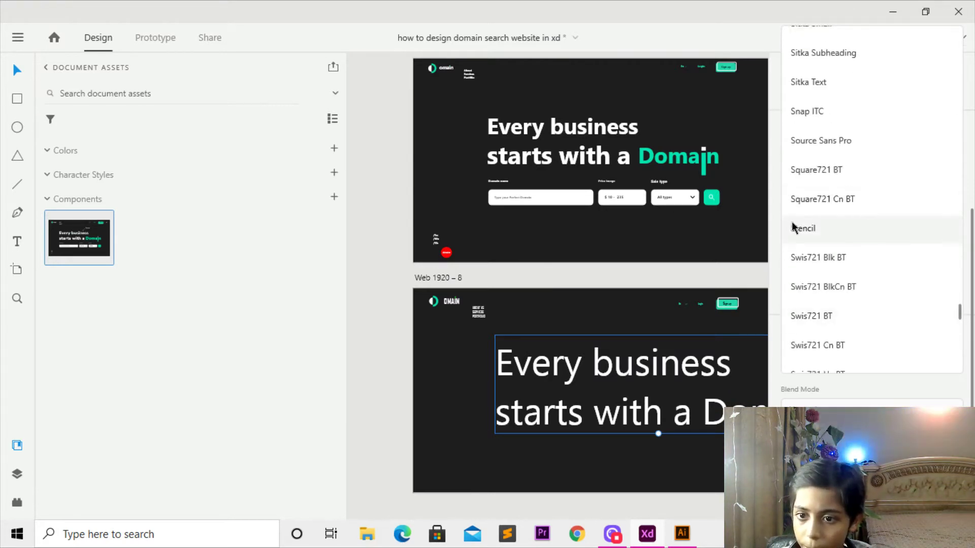
{"action": "scroll", "coordinate": [794, 224], "scroll_direction": "up", "scroll_amount": 3}
{"action": "scroll", "coordinate": [803, 215], "scroll_direction": "up", "scroll_amount": 6}
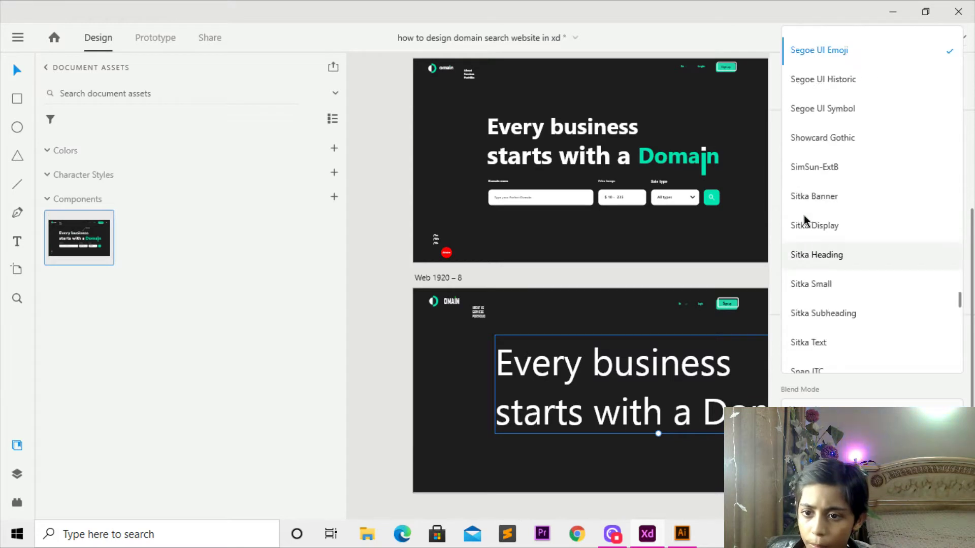
{"action": "left_click", "coordinate": [808, 74]}
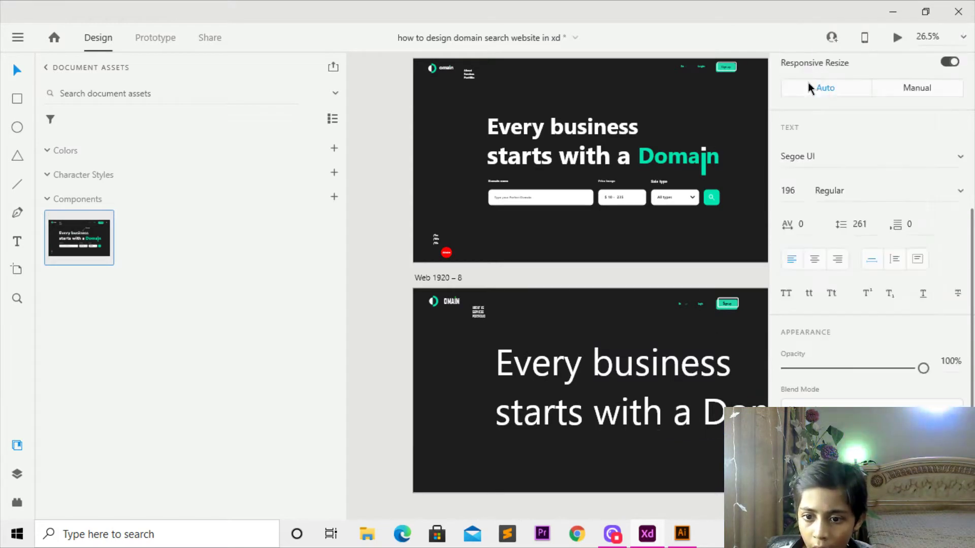
{"action": "left_click", "coordinate": [957, 195]}
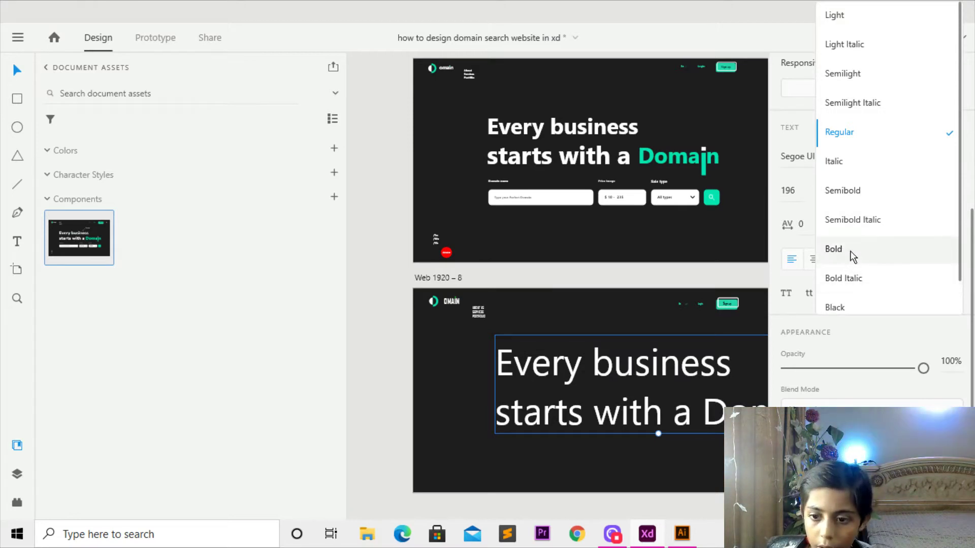
{"action": "left_click", "coordinate": [829, 250]}
- Scale the headline down to a text size of about 139 so it fits inside the artboard
{"action": "left_click_drag", "start_coordinate": [655, 422], "coordinate": [669, 428]}
{"action": "scroll", "coordinate": [563, 255], "scroll_direction": "up", "scroll_amount": 5}
{"action": "scroll", "coordinate": [562, 255], "scroll_direction": "down", "scroll_amount": 3}
{"action": "scroll", "coordinate": [562, 254], "scroll_direction": "down", "scroll_amount": 3}
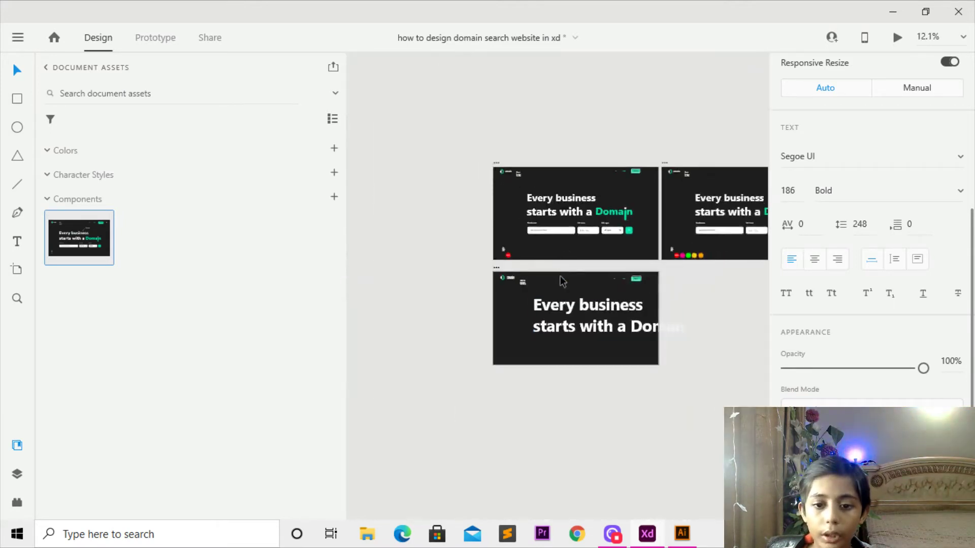
{"action": "scroll", "coordinate": [559, 276], "scroll_direction": "up", "scroll_amount": 2}
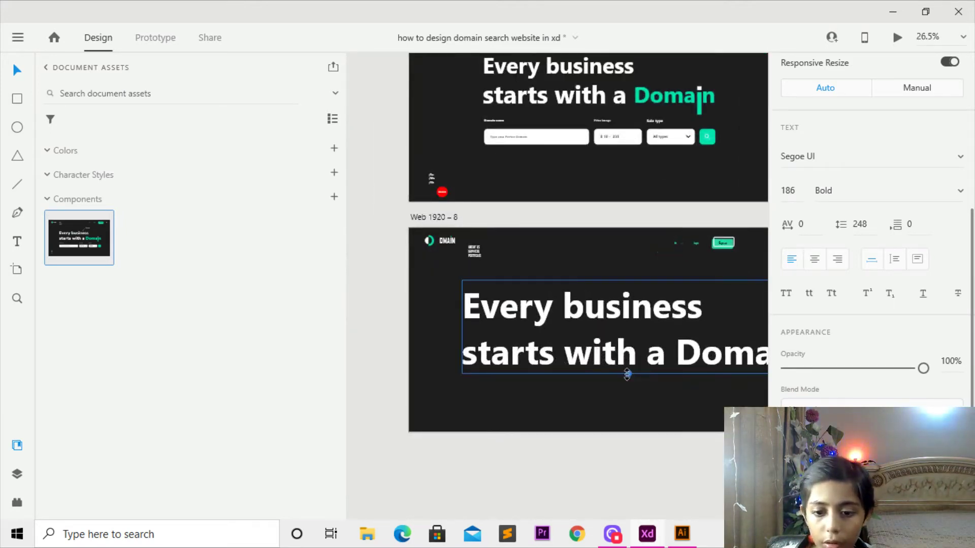
{"action": "left_click_drag", "start_coordinate": [627, 374], "coordinate": [636, 334]}
{"action": "scroll", "coordinate": [583, 300], "scroll_direction": "down", "scroll_amount": 1}
{"action": "left_click", "coordinate": [637, 381]}
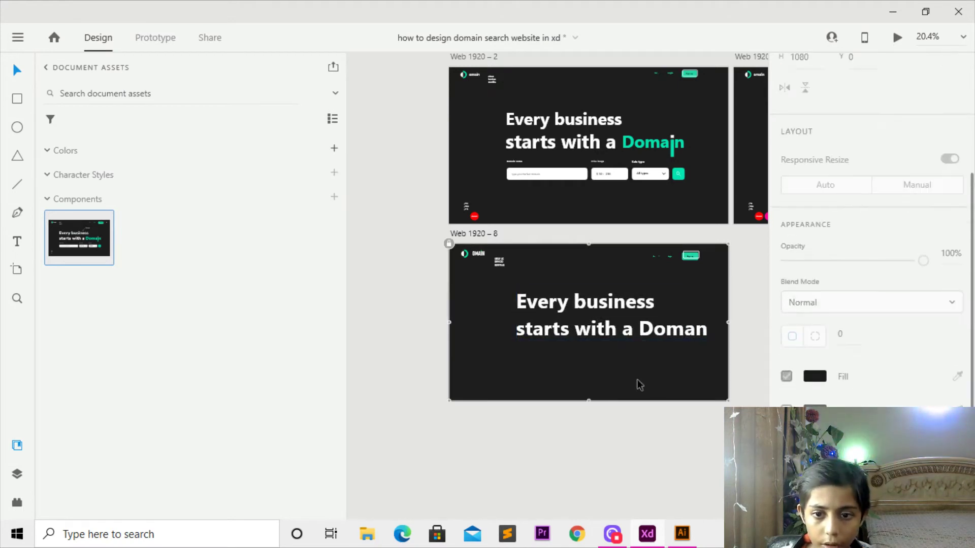
- Replace the missing letter i in the headline's last word with a space, making it "Doma n"
{"action": "scroll", "coordinate": [672, 328], "scroll_direction": "up", "scroll_amount": 5}
{"action": "scroll", "coordinate": [660, 347], "scroll_direction": "down", "scroll_amount": 4}
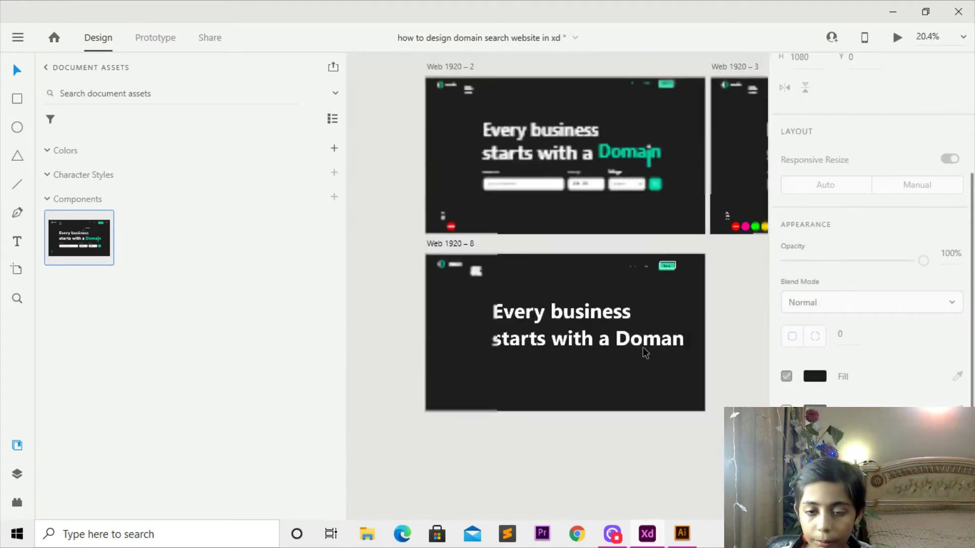
{"action": "scroll", "coordinate": [655, 346], "scroll_direction": "up", "scroll_amount": 2}
{"action": "scroll", "coordinate": [653, 340], "scroll_direction": "up", "scroll_amount": 2}
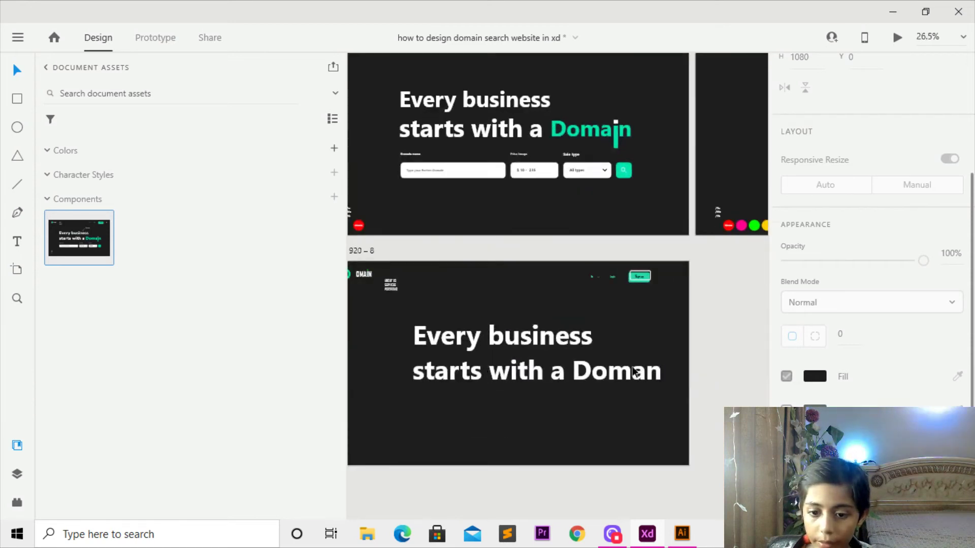
{"action": "left_click", "coordinate": [646, 341]}
{"action": "double_click", "coordinate": [646, 341]}
{"action": "left_click", "coordinate": [646, 364]}
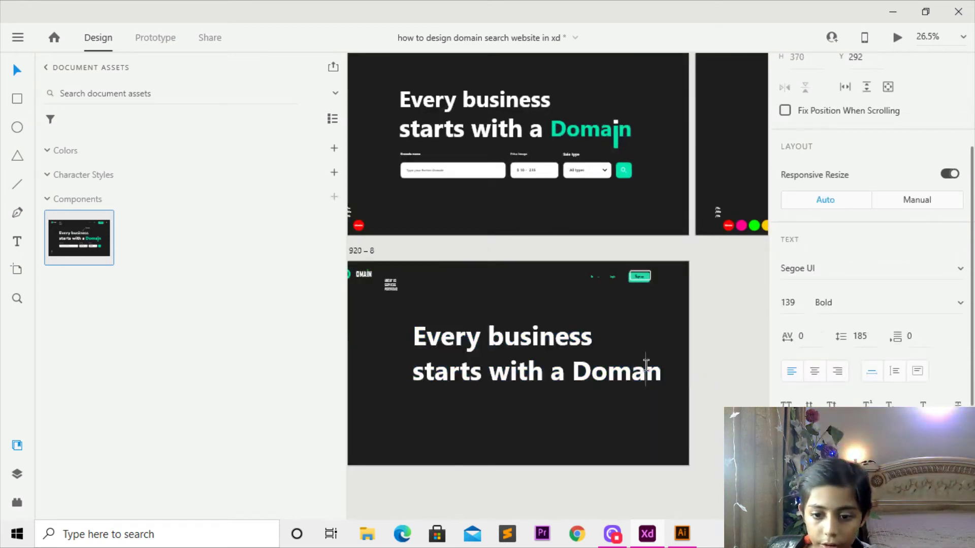
{"action": "key", "text": "Escape"}
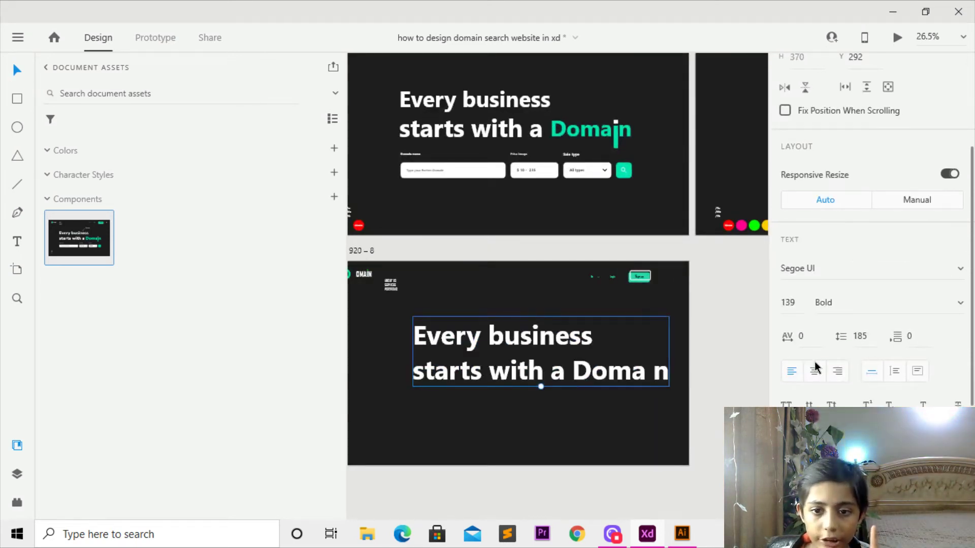
{"action": "left_click", "coordinate": [721, 354]}
- Draw a tall, narrow rectangle about 36 by 186 px in the gap between "Doma" and "n"
{"action": "scroll", "coordinate": [637, 363], "scroll_direction": "up", "scroll_amount": 5}
{"action": "scroll", "coordinate": [609, 274], "scroll_direction": "down", "scroll_amount": 1}
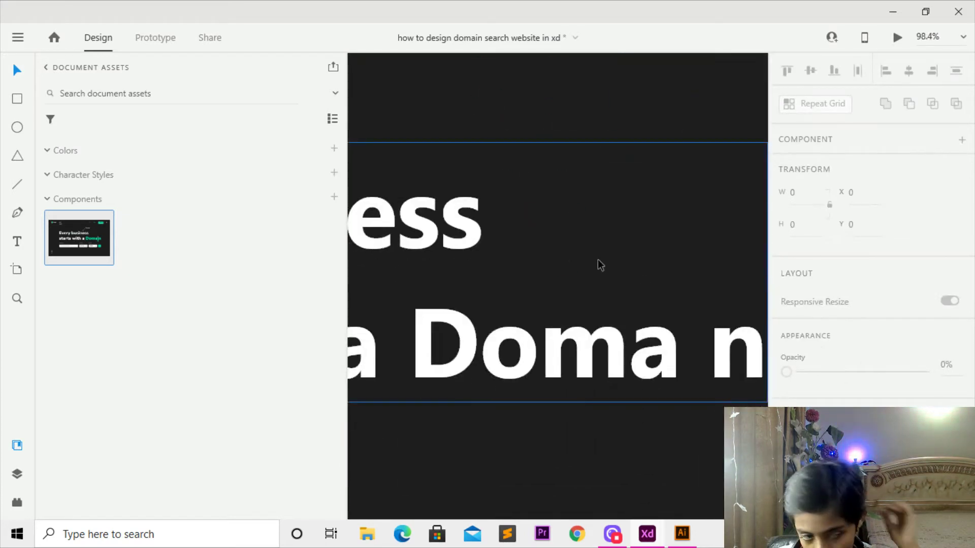
{"action": "left_click", "coordinate": [17, 99]}
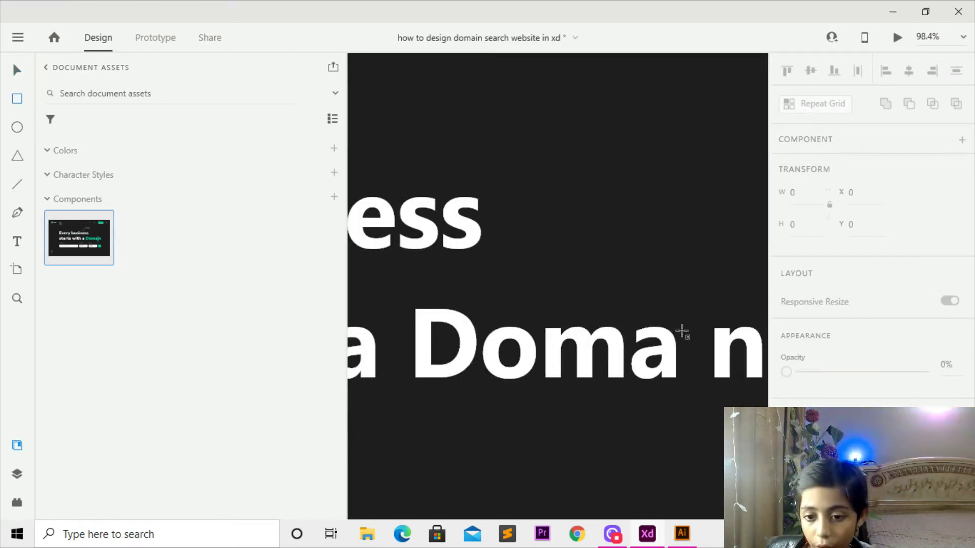
{"action": "left_click_drag", "start_coordinate": [684, 307], "coordinate": [707, 438]}
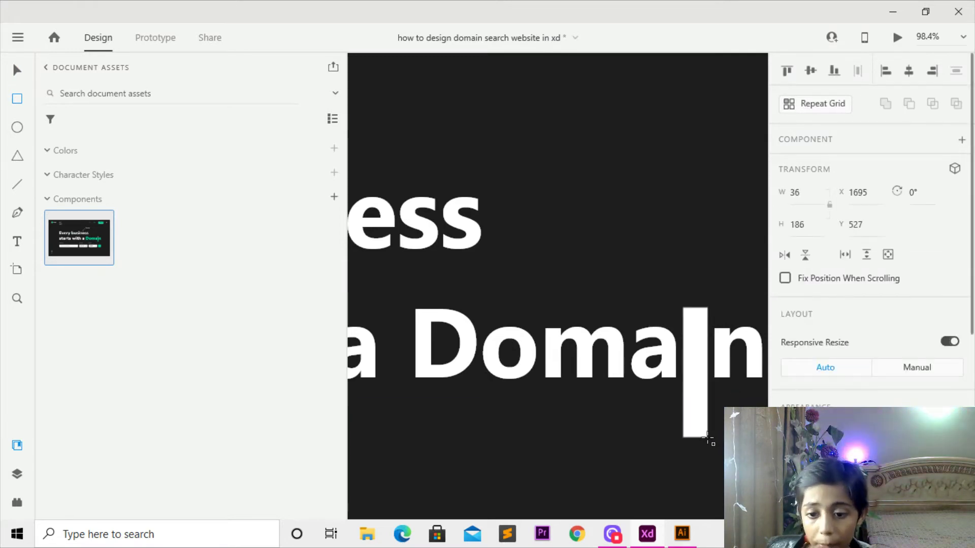
- Fill the new rectangle with the green sampled from the search button on the Web 1920 – 2 artboard
{"action": "scroll", "coordinate": [708, 437], "scroll_direction": "down", "scroll_amount": 5}
{"action": "scroll", "coordinate": [686, 376], "scroll_direction": "up", "scroll_amount": 1}
{"action": "scroll", "coordinate": [924, 394], "scroll_direction": "down", "scroll_amount": 3}
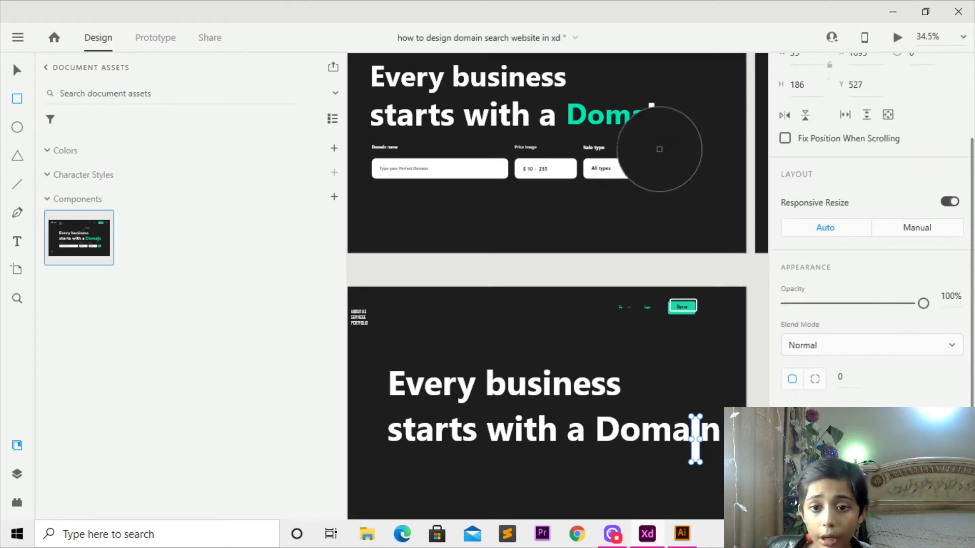
{"action": "left_click", "coordinate": [670, 164]}
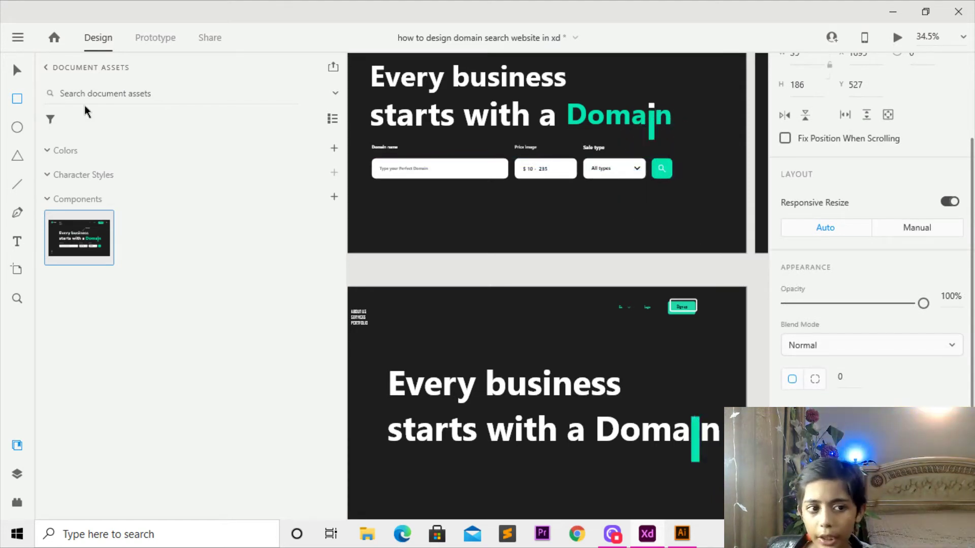
- Narrow the green bar to about 27 px wide and centre it in the gap between the letters a and n
{"action": "scroll", "coordinate": [567, 459], "scroll_direction": "up", "scroll_amount": 4}
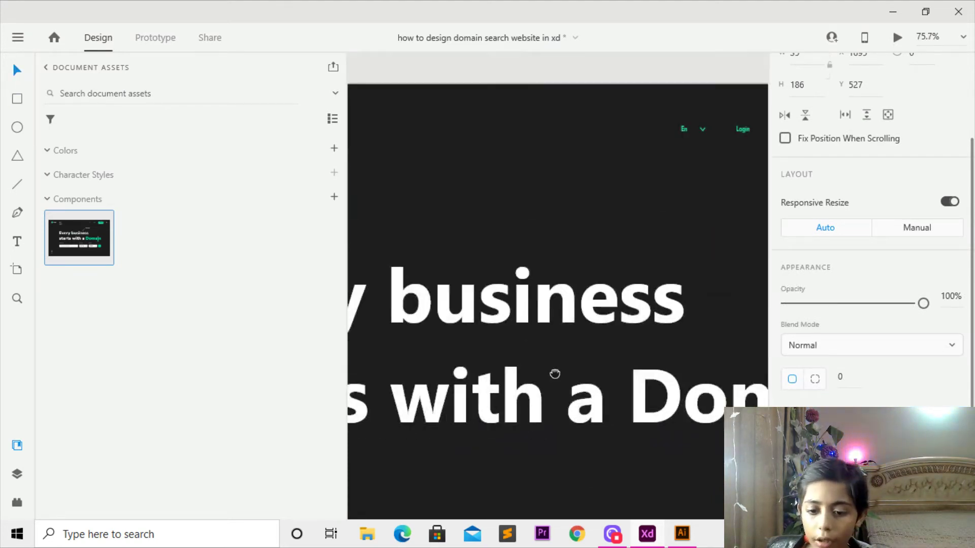
{"action": "left_click_drag", "start_coordinate": [618, 386], "coordinate": [330, 346]}
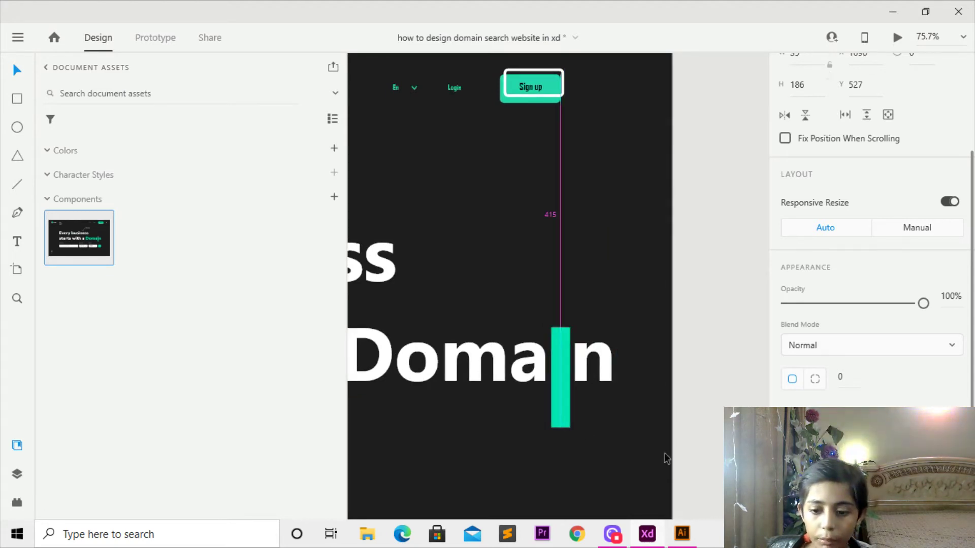
{"action": "scroll", "coordinate": [664, 453], "scroll_direction": "down", "scroll_amount": 5}
{"action": "scroll", "coordinate": [551, 369], "scroll_direction": "up", "scroll_amount": 2}
{"action": "scroll", "coordinate": [563, 408], "scroll_direction": "up", "scroll_amount": 8}
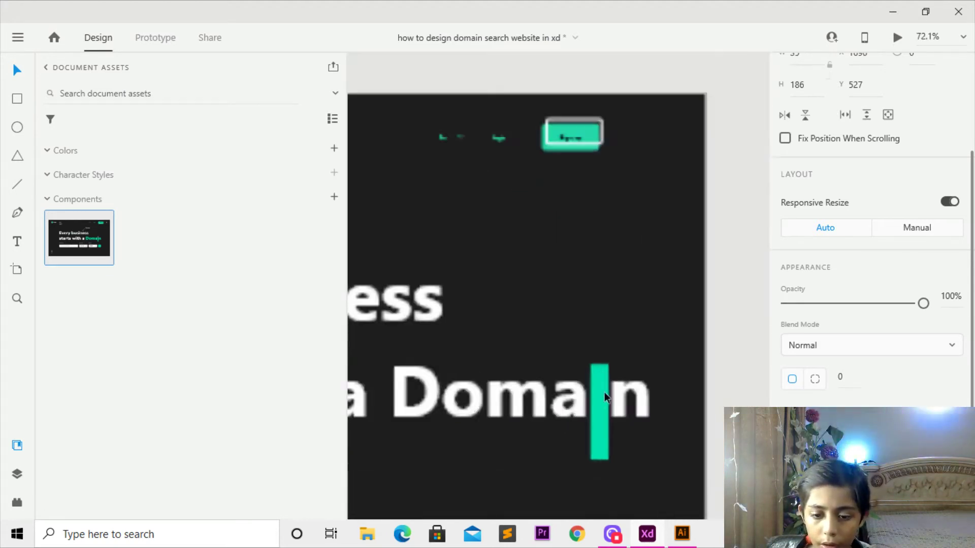
{"action": "left_click_drag", "start_coordinate": [614, 431], "coordinate": [617, 425]}
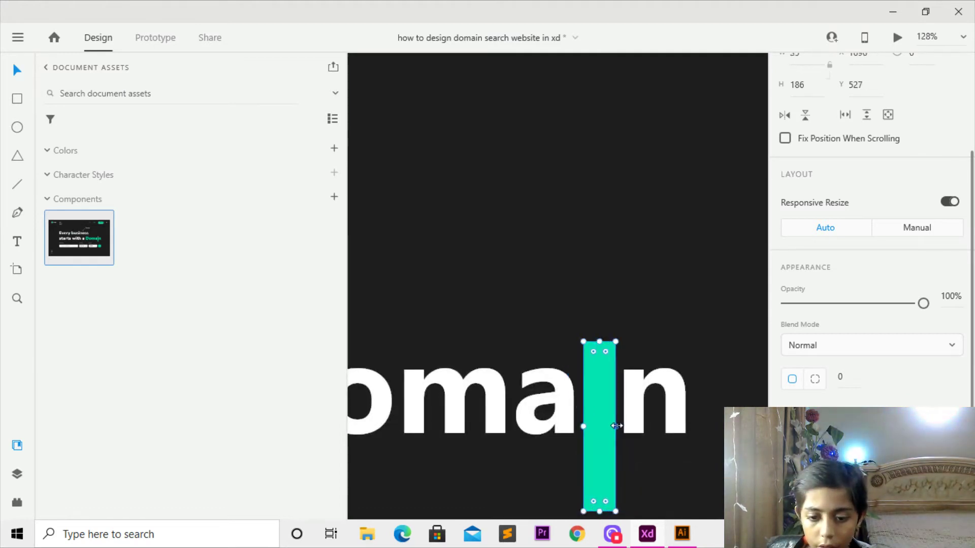
{"action": "left_click", "coordinate": [611, 433]}
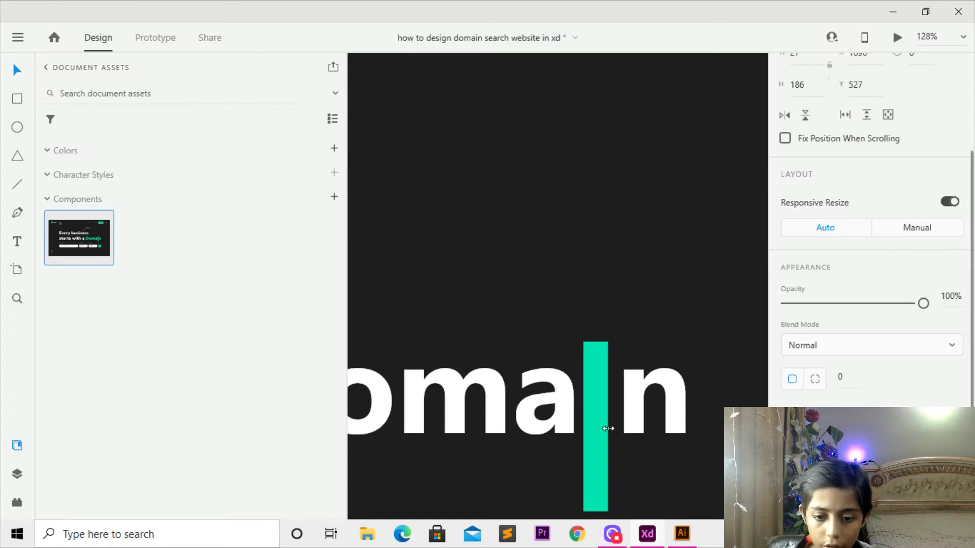
{"action": "scroll", "coordinate": [621, 428], "scroll_direction": "down", "scroll_amount": 5}
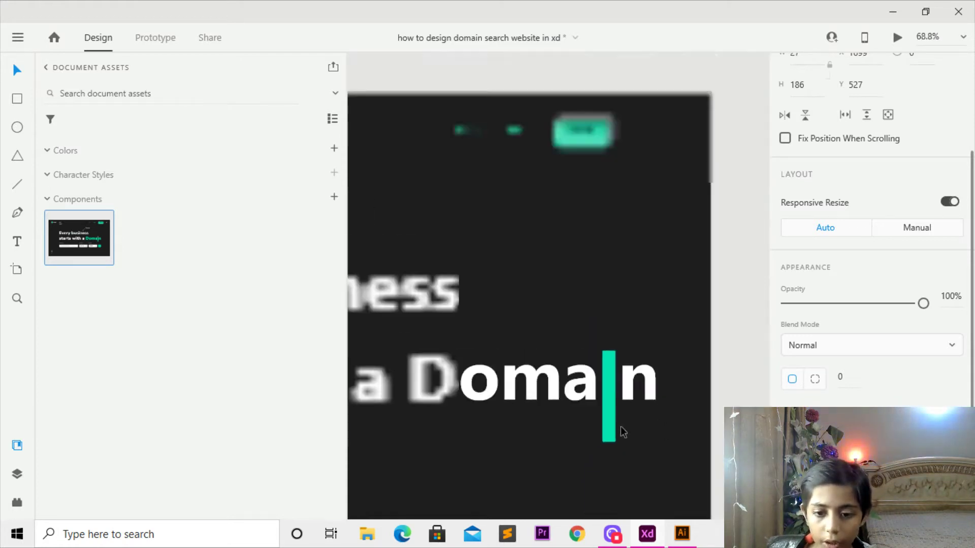
{"action": "key", "text": "Right"}
{"action": "left_click_drag", "start_coordinate": [607, 429], "coordinate": [603, 425]}
{"action": "scroll", "coordinate": [603, 425], "scroll_direction": "down", "scroll_amount": 4}
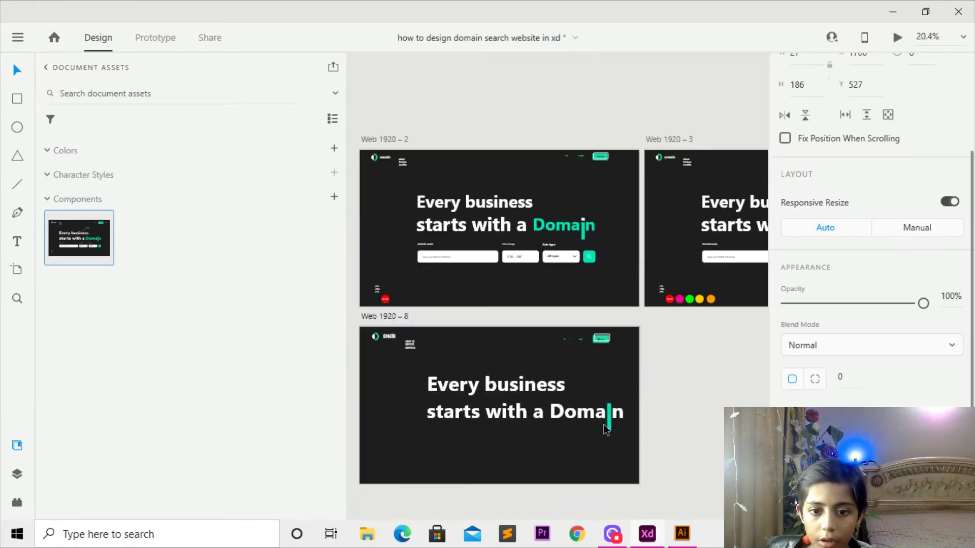
{"action": "left_click", "coordinate": [650, 434]}
- Duplicate the green bar and shorten the copy to a 27 by 27 px square above it as the dot of the i
{"action": "scroll", "coordinate": [616, 427], "scroll_direction": "up", "scroll_amount": 5}
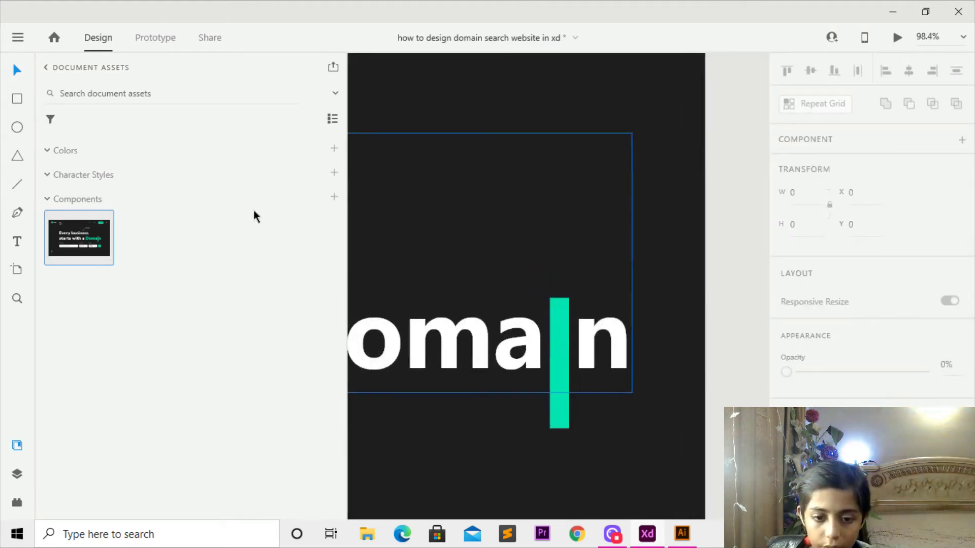
{"action": "left_click_drag", "start_coordinate": [557, 325], "coordinate": [558, 190]}
{"action": "left_click_drag", "start_coordinate": [559, 156], "coordinate": [570, 209]}
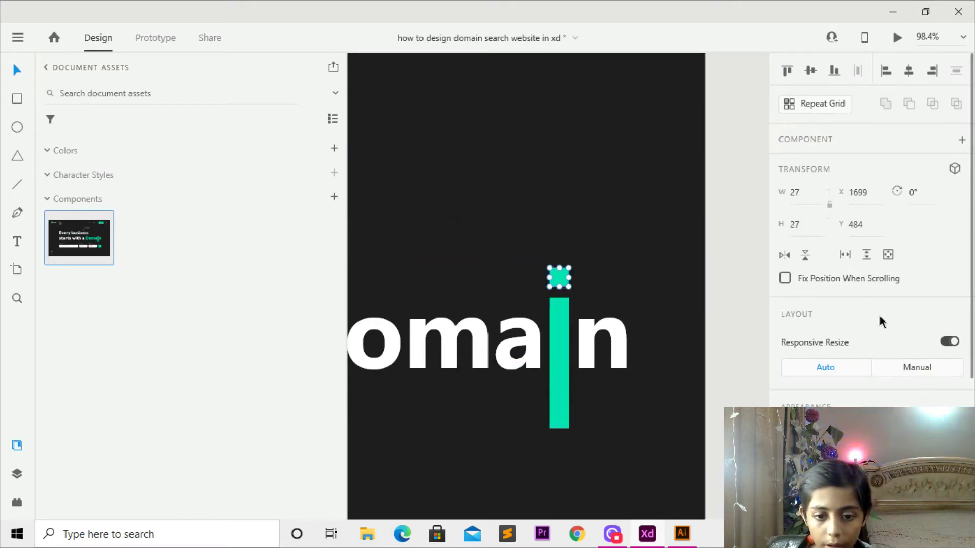
- Change the fill of the small square dot to white
{"action": "scroll", "coordinate": [879, 316], "scroll_direction": "down", "scroll_amount": 4}
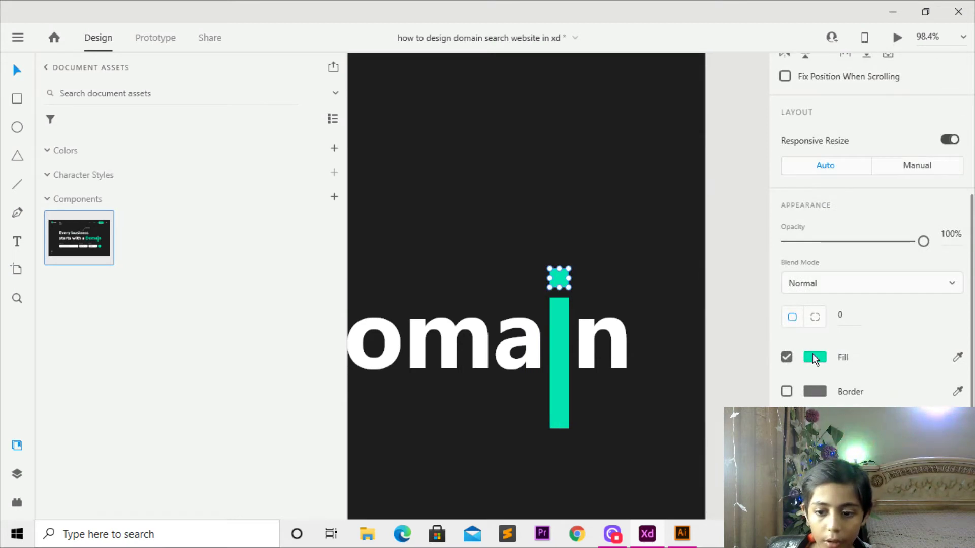
{"action": "left_click", "coordinate": [813, 356]}
{"action": "left_click_drag", "start_coordinate": [681, 320], "coordinate": [599, 267]}
{"action": "left_click", "coordinate": [689, 163]}
- Select the headline together with the green bar and dot, and shift them left to X 411
{"action": "scroll", "coordinate": [670, 189], "scroll_direction": "down", "scroll_amount": 3}
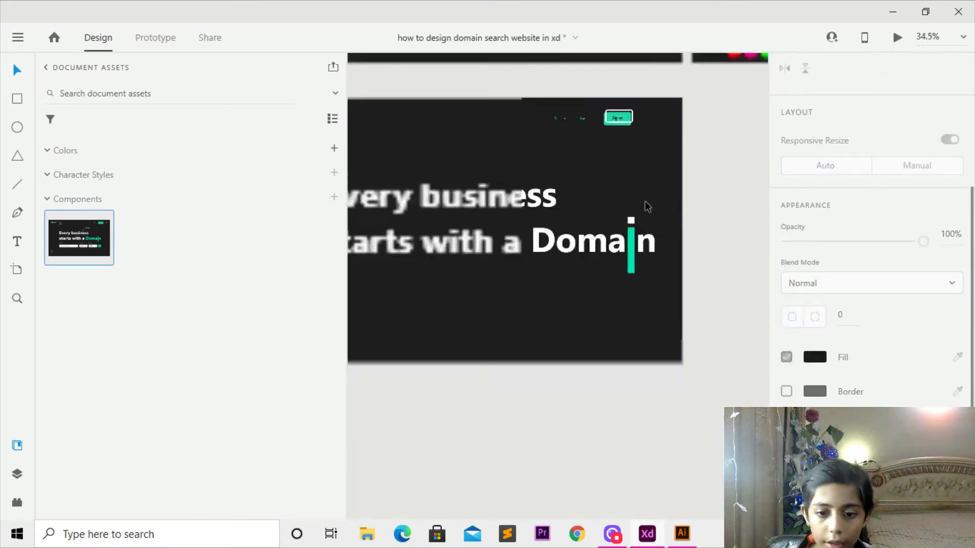
{"action": "scroll", "coordinate": [576, 396], "scroll_direction": "down", "scroll_amount": 3}
{"action": "scroll", "coordinate": [562, 393], "scroll_direction": "up", "scroll_amount": 3}
{"action": "scroll", "coordinate": [562, 391], "scroll_direction": "down", "scroll_amount": 6}
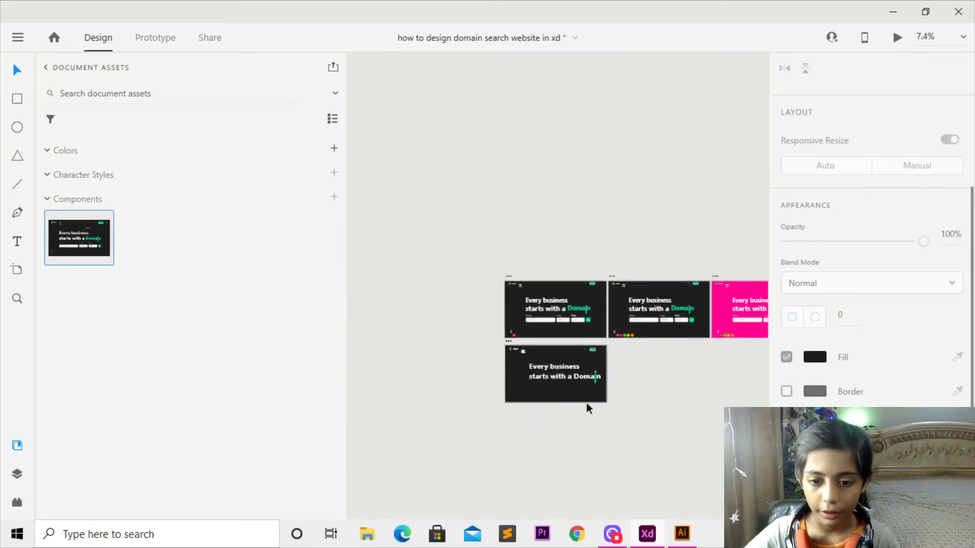
{"action": "scroll", "coordinate": [587, 403], "scroll_direction": "up", "scroll_amount": 3}
{"action": "left_click_drag", "start_coordinate": [659, 294], "coordinate": [442, 399]}
{"action": "key", "text": "Left"}
{"action": "key", "text": "Left"}
{"action": "key", "text": "Left"}
{"action": "key", "text": "Left"}
{"action": "key", "text": "Left"}
{"action": "key", "text": "Left"}
{"action": "key", "text": "Left"}
{"action": "key", "text": "Left"}
{"action": "key", "text": "Left"}
{"action": "key", "text": "Left"}
{"action": "key", "text": "Left"}
{"action": "key", "text": "Left"}
{"action": "key", "text": "Left"}
{"action": "key", "text": "Left"}
{"action": "key", "text": "Left"}
{"action": "key", "text": "Left"}
{"action": "key", "text": "Left"}
{"action": "key", "text": "Left"}
{"action": "key", "text": "Left"}
{"action": "key", "text": "Left"}
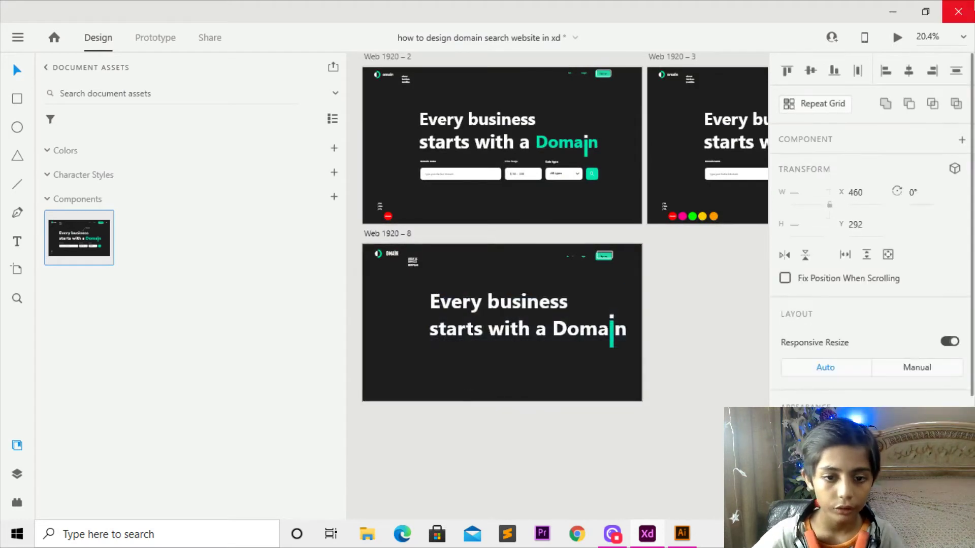
{"action": "key", "text": "Left"}
{"action": "key", "text": "Left"}
{"action": "key", "text": "Left"}
{"action": "key", "text": "Left"}
{"action": "key", "text": "Left"}
{"action": "key", "text": "Left"}
{"action": "key", "text": "Left"}
{"action": "key", "text": "Left"}
{"action": "key", "text": "Left"}
{"action": "key", "text": "Left"}
{"action": "key", "text": "Left"}
{"action": "key", "text": "Left"}
{"action": "key", "text": "Left"}
{"action": "key", "text": "Left"}
{"action": "key", "text": "Left"}
{"action": "key", "text": "Left"}
{"action": "key", "text": "Left"}
{"action": "key", "text": "Left"}
{"action": "key", "text": "Left"}
{"action": "key", "text": "Left"}
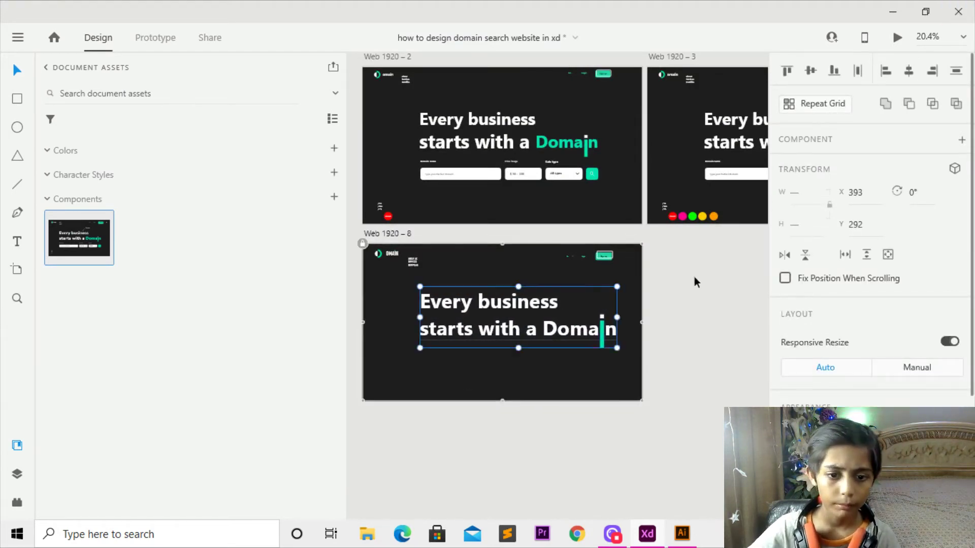
{"action": "key", "text": "Right"}
{"action": "key", "text": "Right"}
{"action": "key", "text": "Right"}
{"action": "key", "text": "Right"}
{"action": "key", "text": "Right"}
{"action": "key", "text": "Right"}
{"action": "key", "text": "Right"}
{"action": "key", "text": "Right"}
{"action": "key", "text": "Right"}
{"action": "key", "text": "Right"}
{"action": "key", "text": "Right"}
{"action": "key", "text": "Right"}
{"action": "key", "text": "Right"}
{"action": "key", "text": "Right"}
{"action": "key", "text": "Right"}
{"action": "key", "text": "Right"}
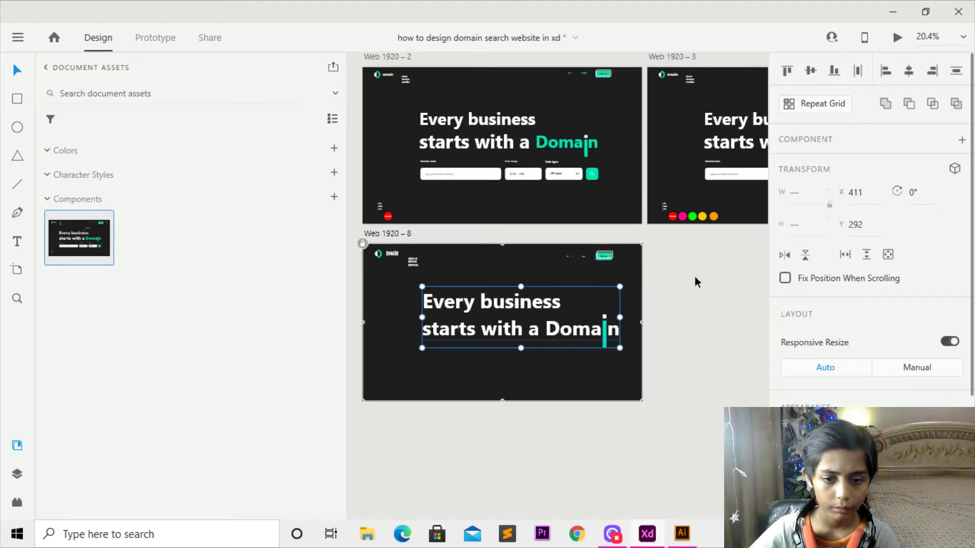
{"action": "left_click", "coordinate": [651, 276]}
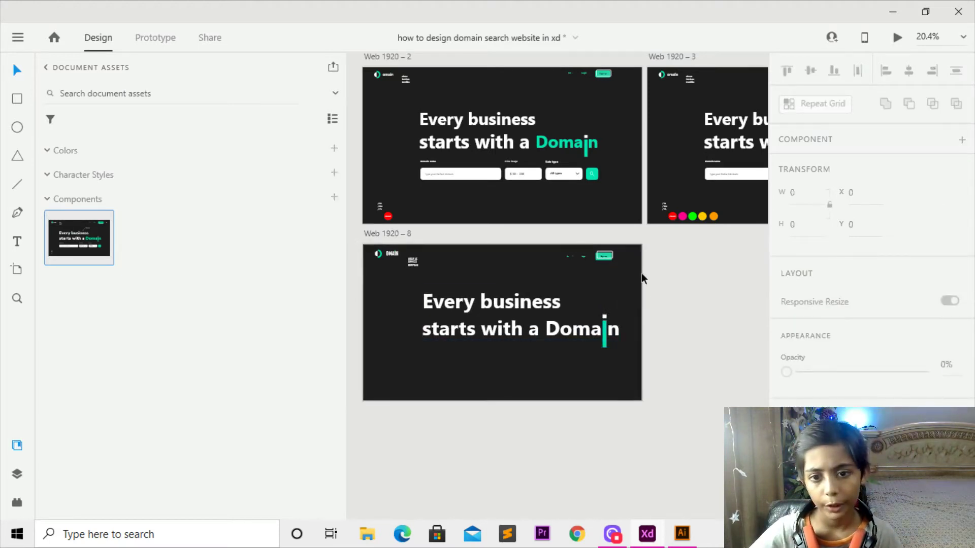
- Fill the word Domain in the Web 1920 – 8 headline with a green sampled from the Web 1920 – 2 headline
{"action": "left_click_drag", "start_coordinate": [640, 274], "coordinate": [584, 388]}
{"action": "left_click", "coordinate": [584, 383]}
{"action": "double_click", "coordinate": [549, 326]}
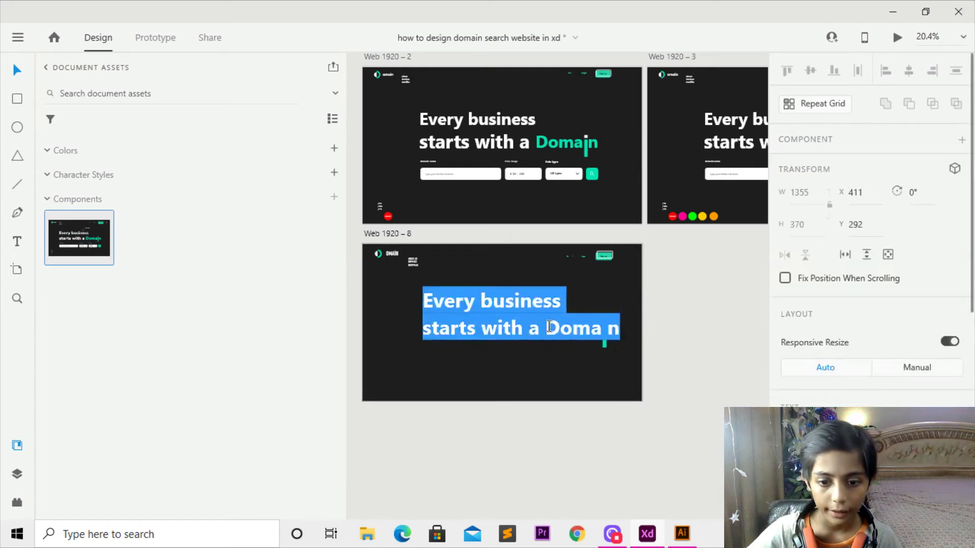
{"action": "left_click", "coordinate": [548, 327]}
{"action": "scroll", "coordinate": [949, 395], "scroll_direction": "down", "scroll_amount": 2}
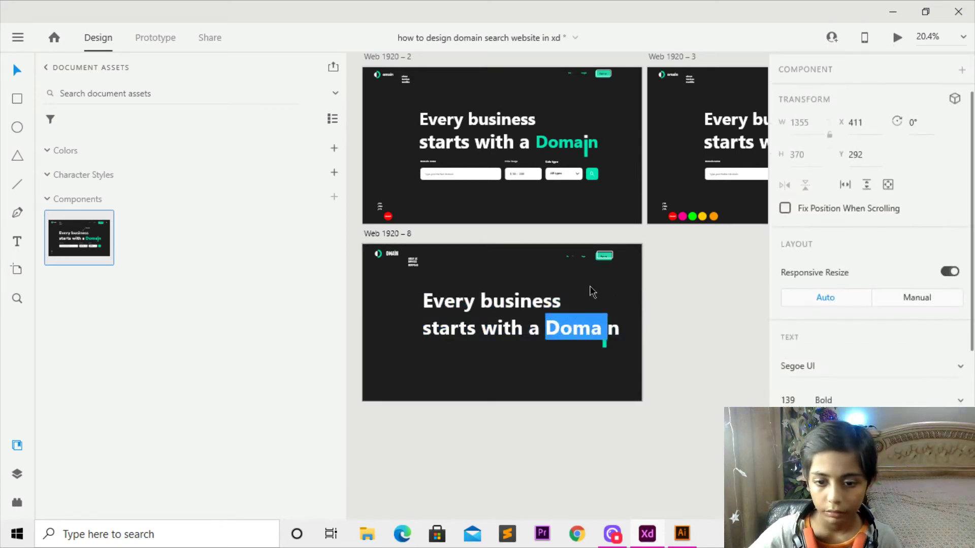
{"action": "left_click", "coordinate": [541, 333]}
{"action": "double_click", "coordinate": [565, 328]}
{"action": "scroll", "coordinate": [918, 366], "scroll_direction": "down", "scroll_amount": 6}
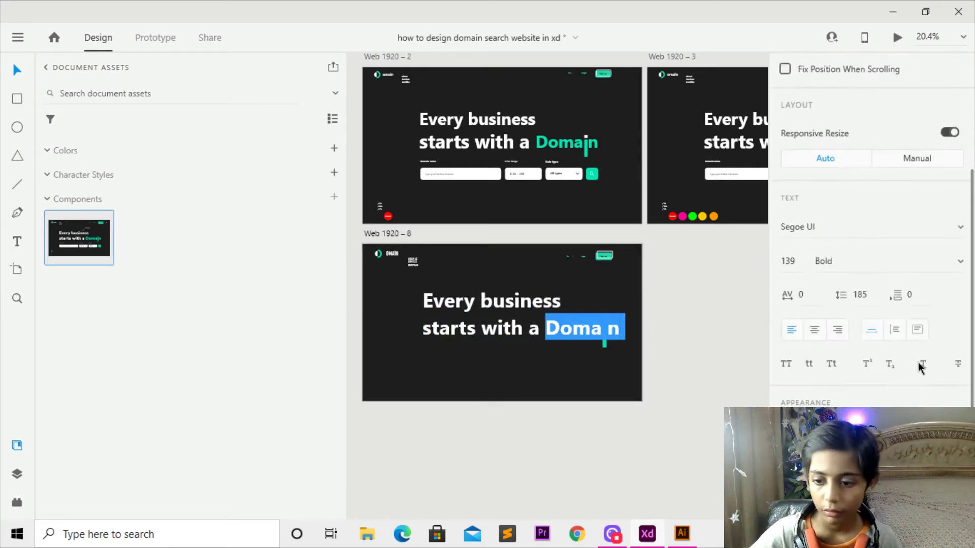
{"action": "left_click", "coordinate": [957, 358]}
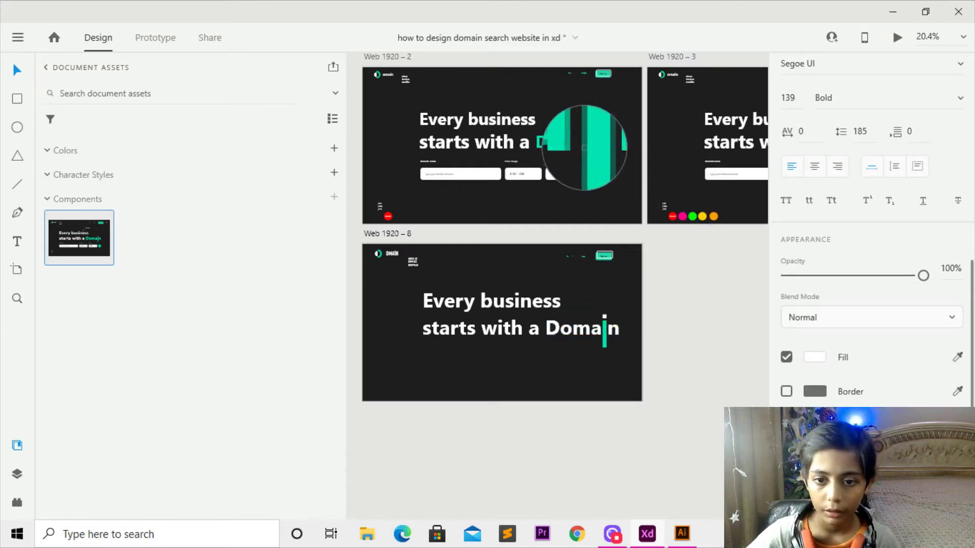
{"action": "left_click", "coordinate": [584, 147]}
- Try sampling the bright green from the Web 1920 – 2 headline again, and undo the recolouring of the whole headline
{"action": "left_click", "coordinate": [957, 356]}
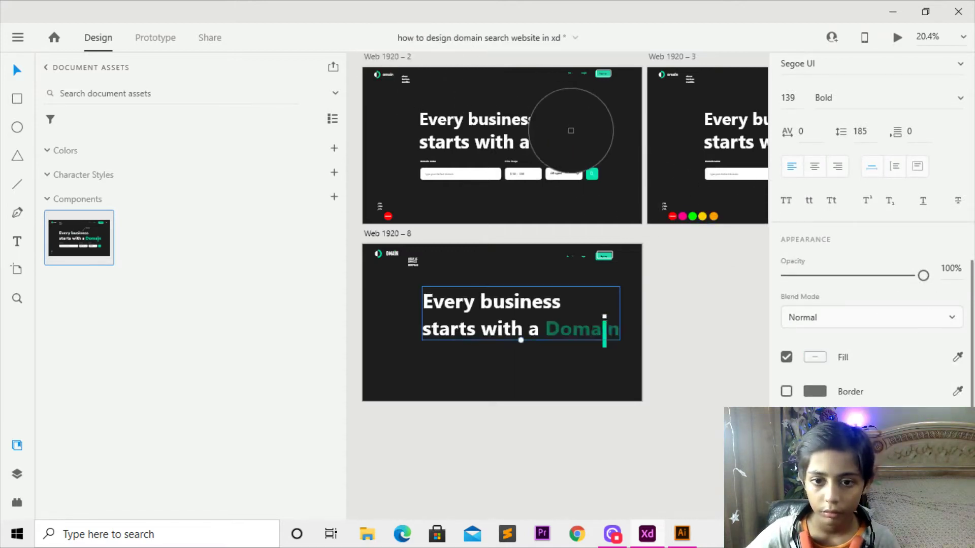
{"action": "left_click", "coordinate": [583, 147]}
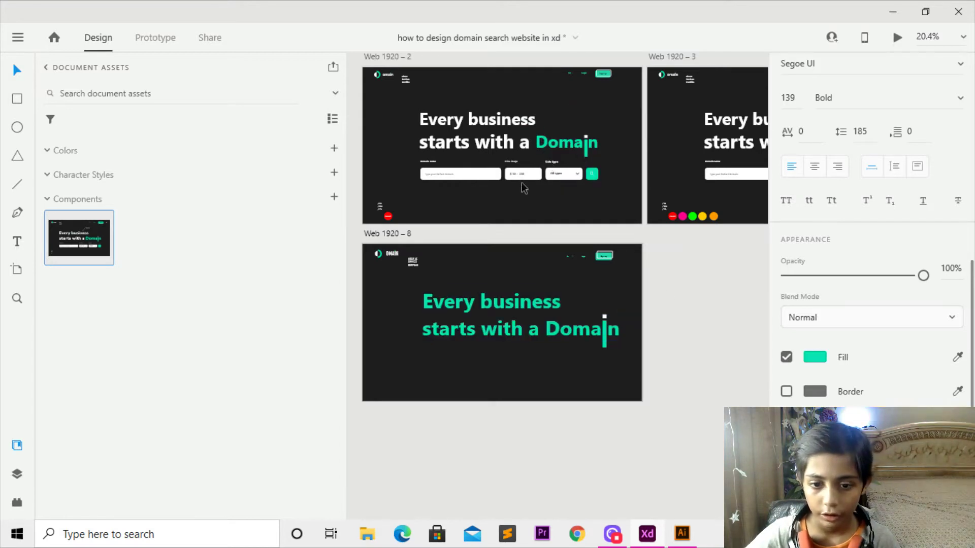
{"action": "key", "text": "ctrl+z"}
- Fill only the letters Doma in the headline with the bright green sampled from the search button on Web 1920 – 2
{"action": "scroll", "coordinate": [531, 333], "scroll_direction": "up", "scroll_amount": 3}
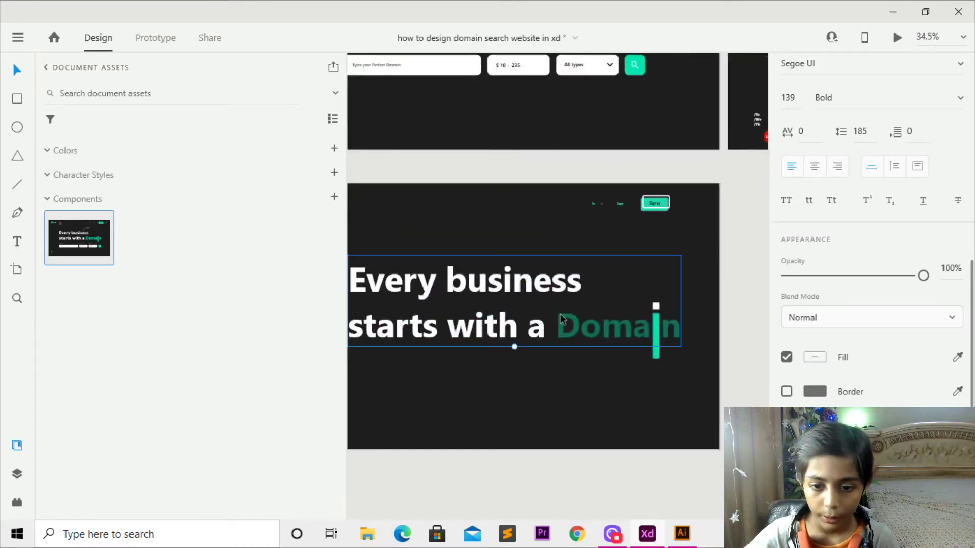
{"action": "double_click", "coordinate": [562, 321]}
{"action": "left_click", "coordinate": [561, 317]}
{"action": "left_click_drag", "start_coordinate": [560, 316], "coordinate": [600, 327]}
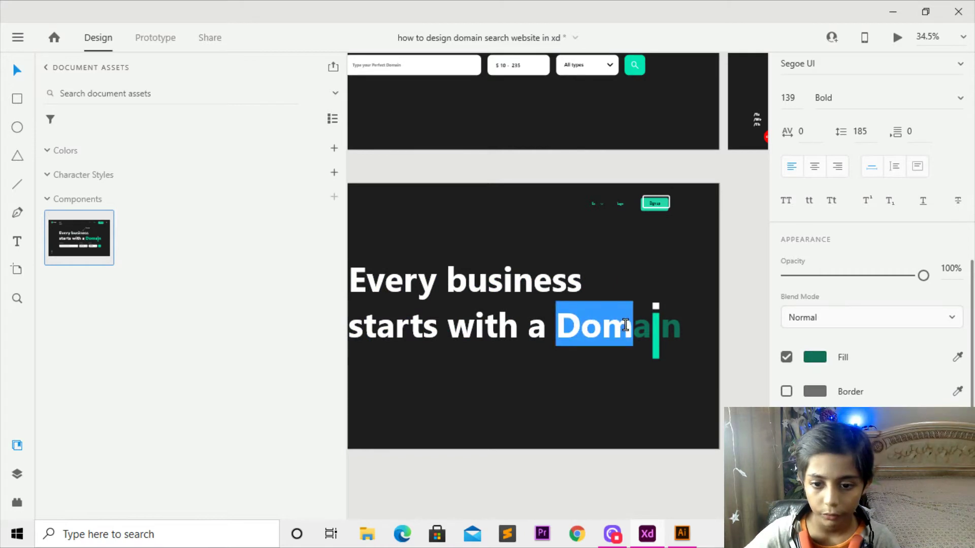
{"action": "left_click", "coordinate": [956, 356]}
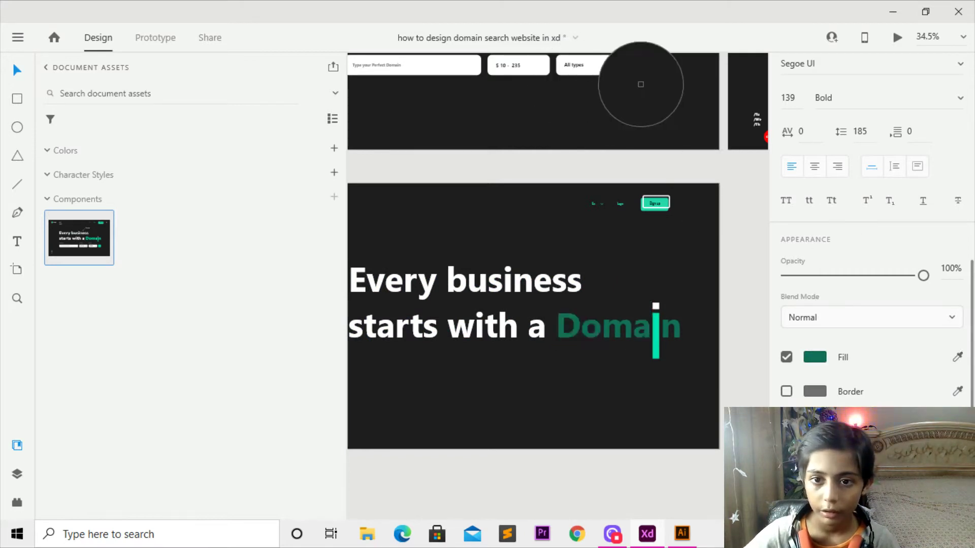
{"action": "left_click", "coordinate": [639, 66]}
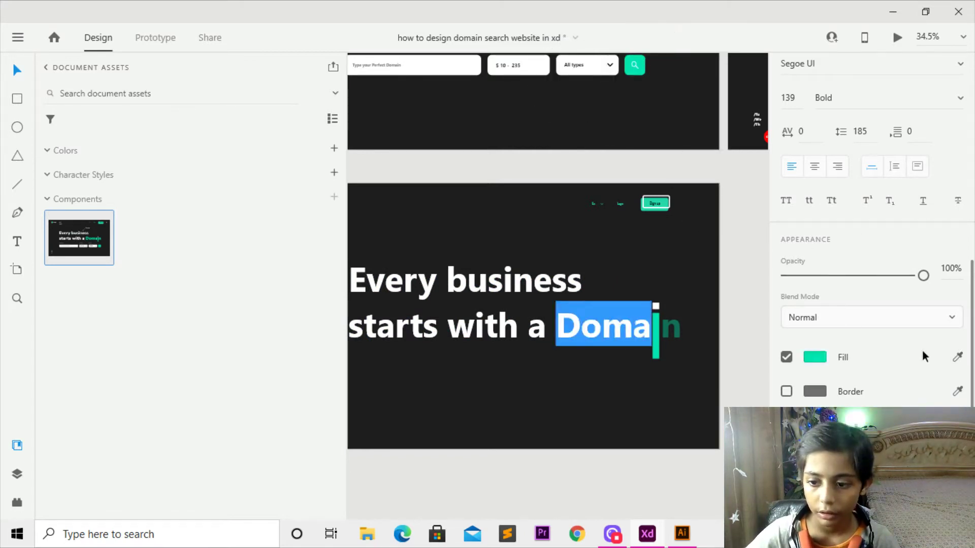
- Try to fill the headline's last letter n with the search button's green, and undo the change
{"action": "left_click", "coordinate": [685, 340]}
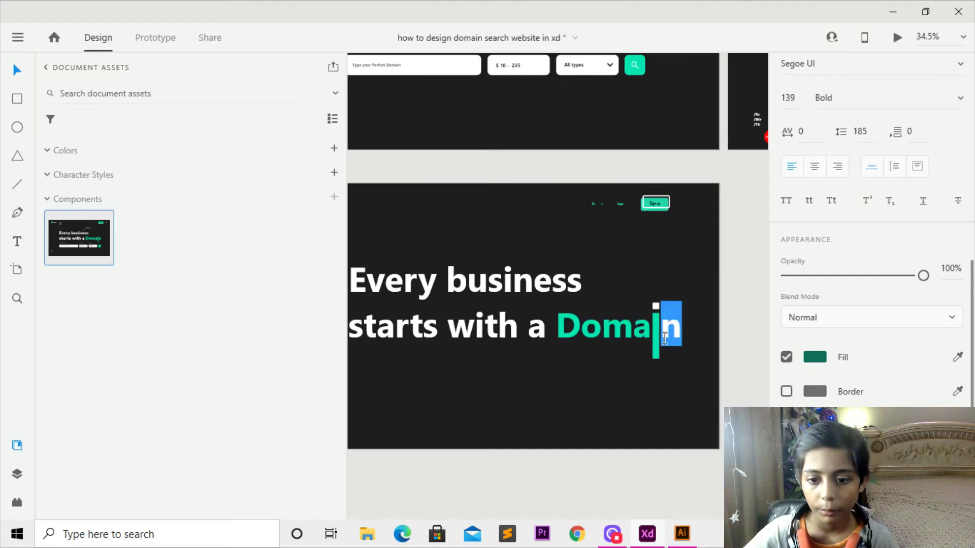
{"action": "left_click", "coordinate": [956, 356]}
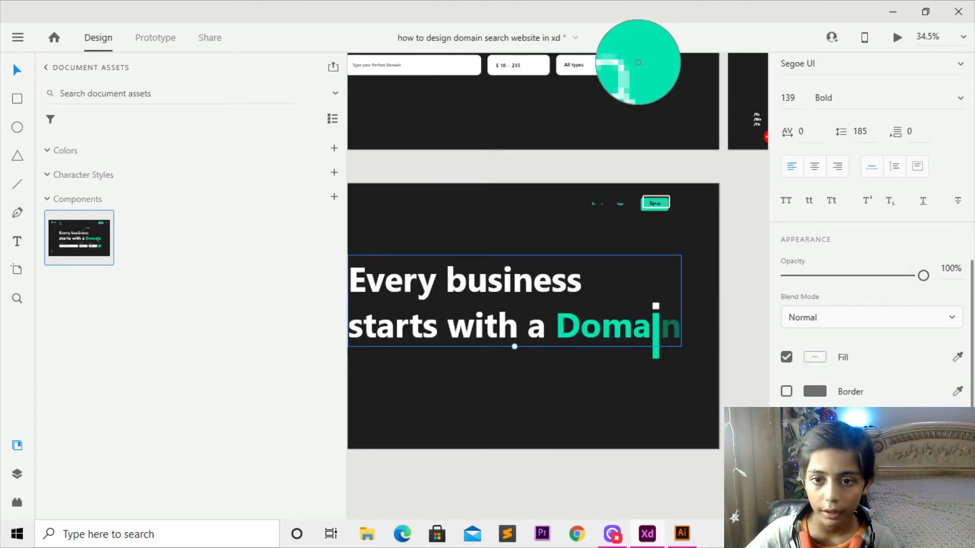
{"action": "left_click", "coordinate": [635, 65]}
{"action": "key", "text": "ctrl+z"}
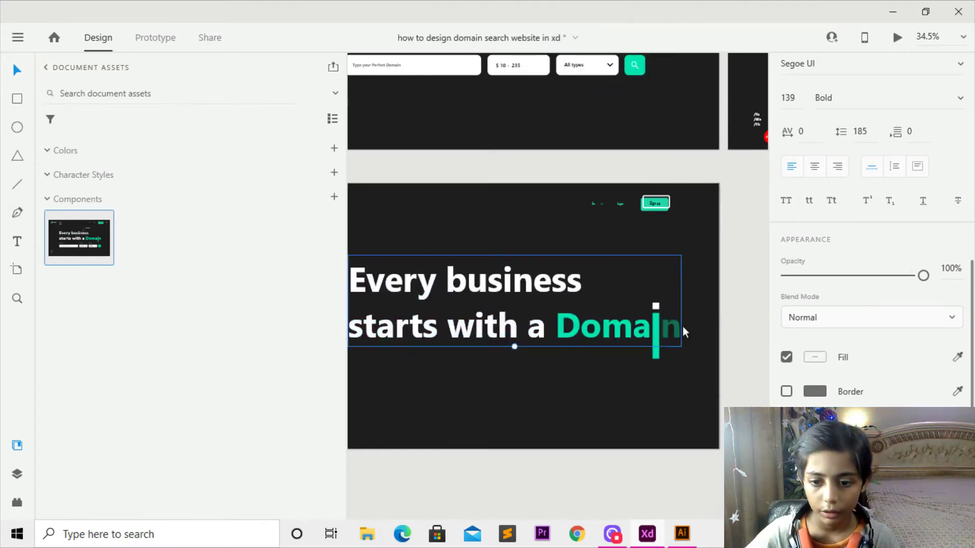
- Recolour the whole headline with the off-white sampled from the program's own background
{"action": "double_click", "coordinate": [682, 327]}
{"action": "left_click_drag", "start_coordinate": [687, 327], "coordinate": [681, 328]}
{"action": "double_click", "coordinate": [681, 328]}
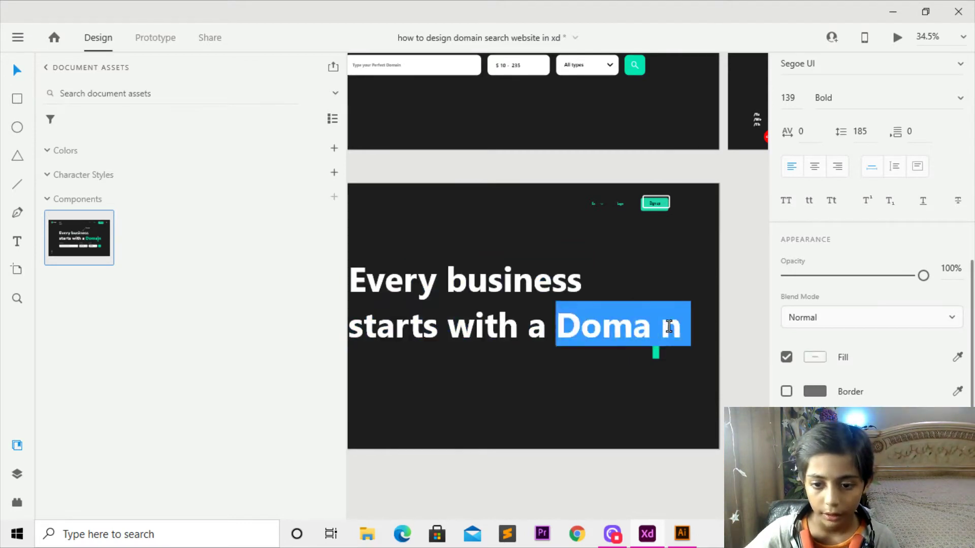
{"action": "double_click", "coordinate": [669, 326]}
{"action": "key", "text": "Escape"}
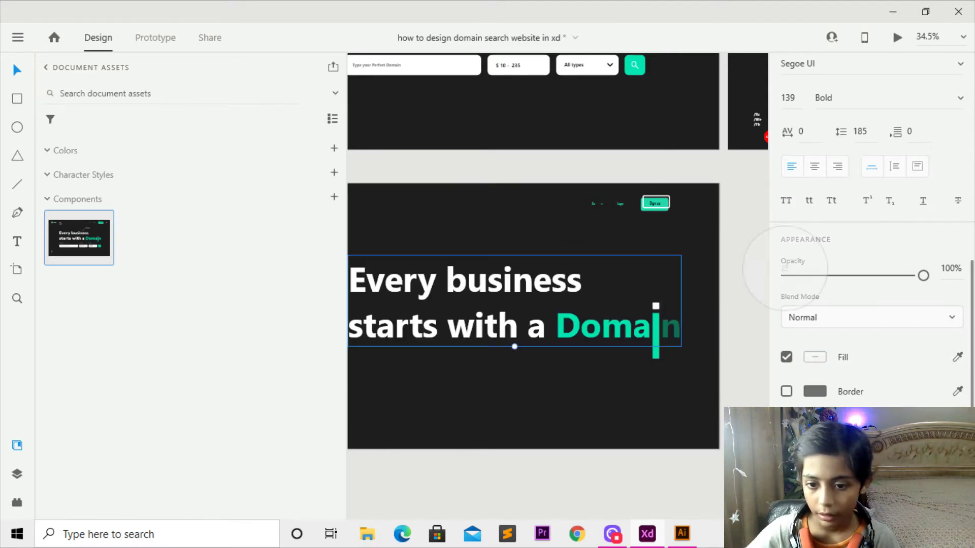
{"action": "left_click", "coordinate": [5, 75]}
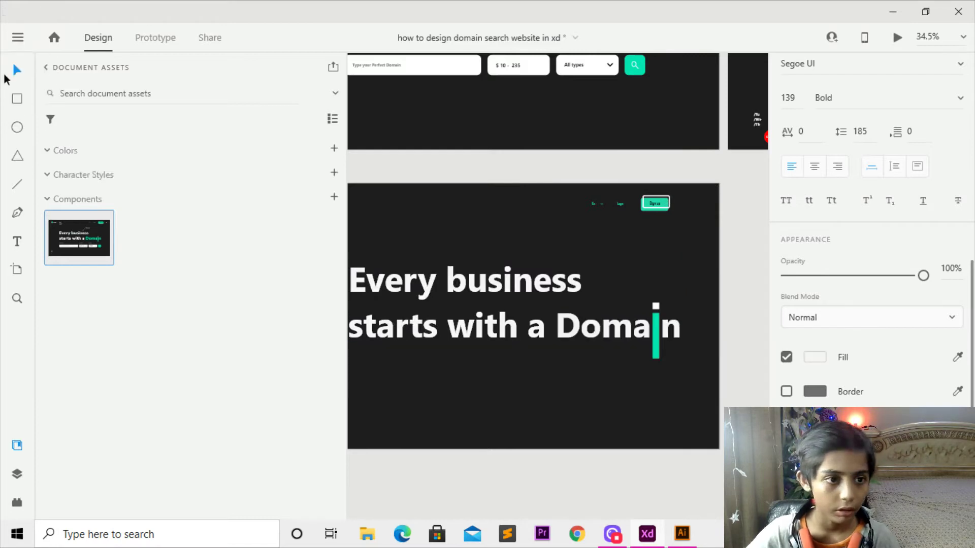
- Fill the word Domain, including the n, with the bright green sampled from the bar of the letter i
{"action": "scroll", "coordinate": [672, 333], "scroll_direction": "up", "scroll_amount": 3}
{"action": "double_click", "coordinate": [620, 300]}
{"action": "left_click_drag", "start_coordinate": [626, 298], "coordinate": [417, 302]}
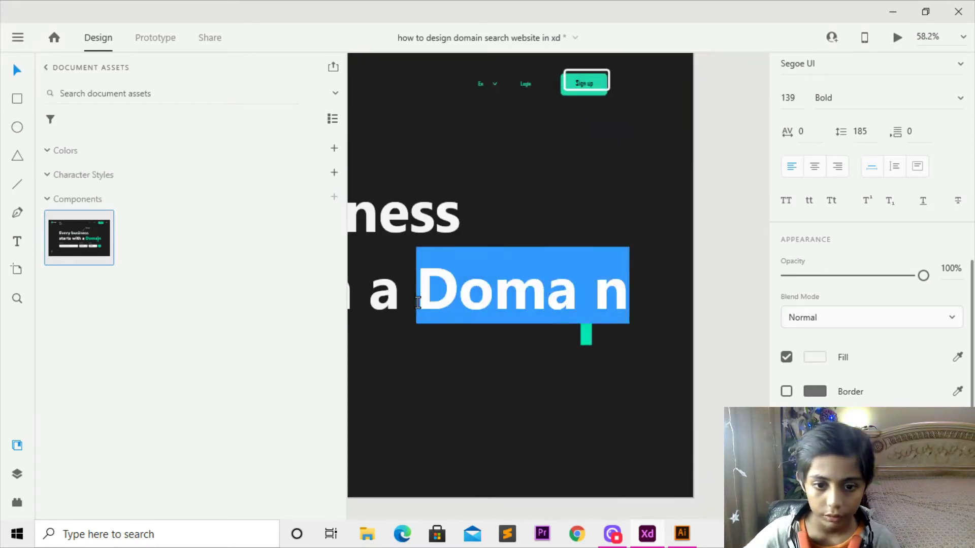
{"action": "left_click", "coordinate": [957, 357]}
{"action": "left_click", "coordinate": [587, 310]}
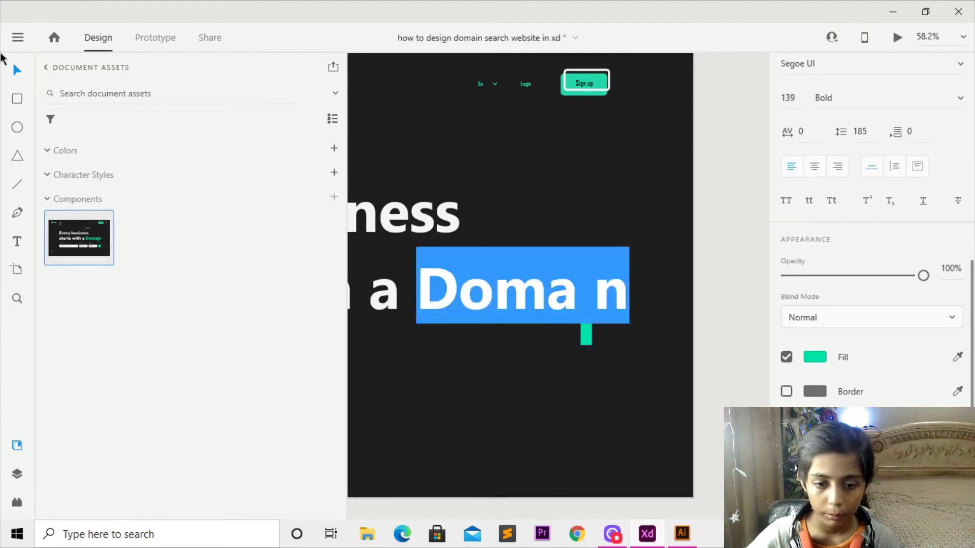
- Try title case on the headline text, and undo it
{"action": "left_click", "coordinate": [11, 70]}
{"action": "left_click", "coordinate": [830, 203]}
{"action": "left_click", "coordinate": [724, 184]}
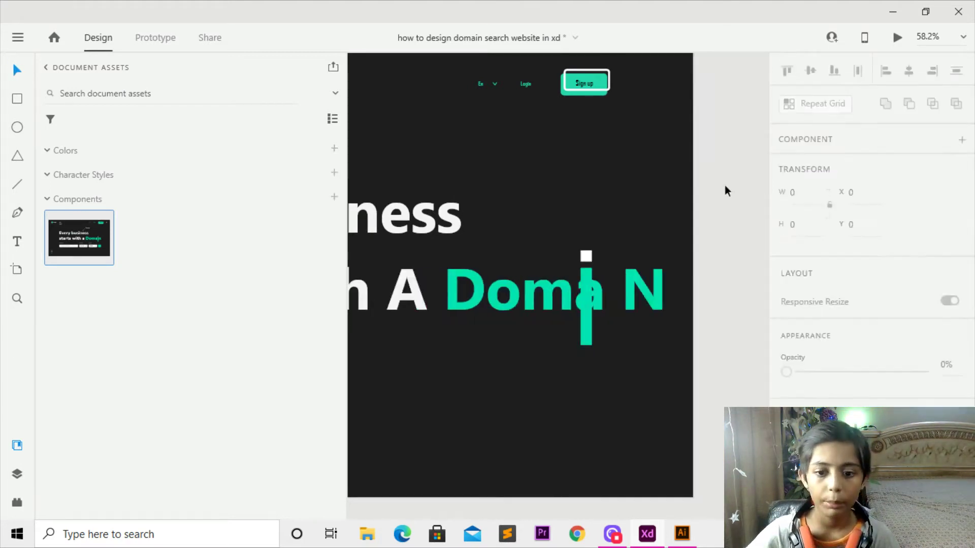
{"action": "key", "text": "ctrl+z"}
{"action": "left_click", "coordinate": [722, 201]}
- Try nudging the headline together with the header items to the left on Web 1920 – 8, and move them back
{"action": "scroll", "coordinate": [670, 333], "scroll_direction": "down", "scroll_amount": 5}
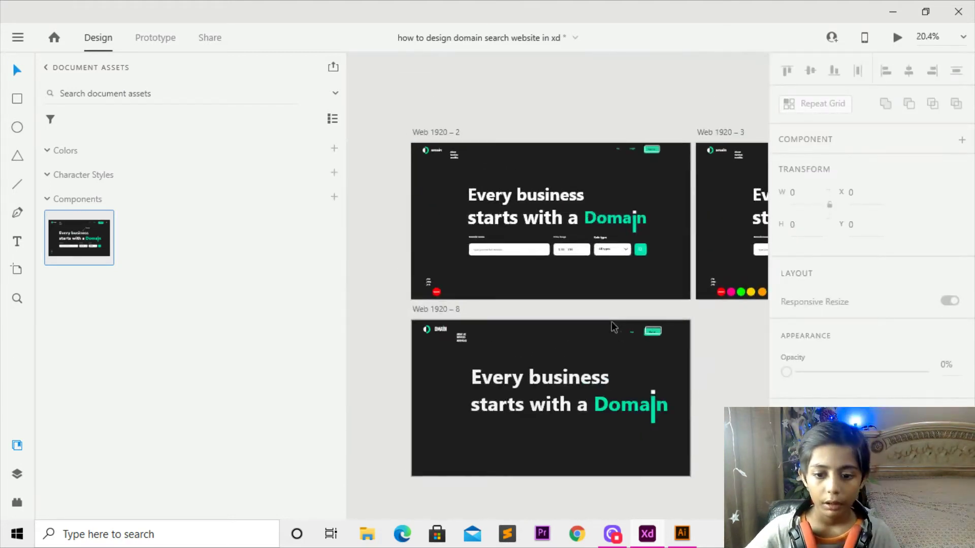
{"action": "scroll", "coordinate": [558, 254], "scroll_direction": "up", "scroll_amount": 5}
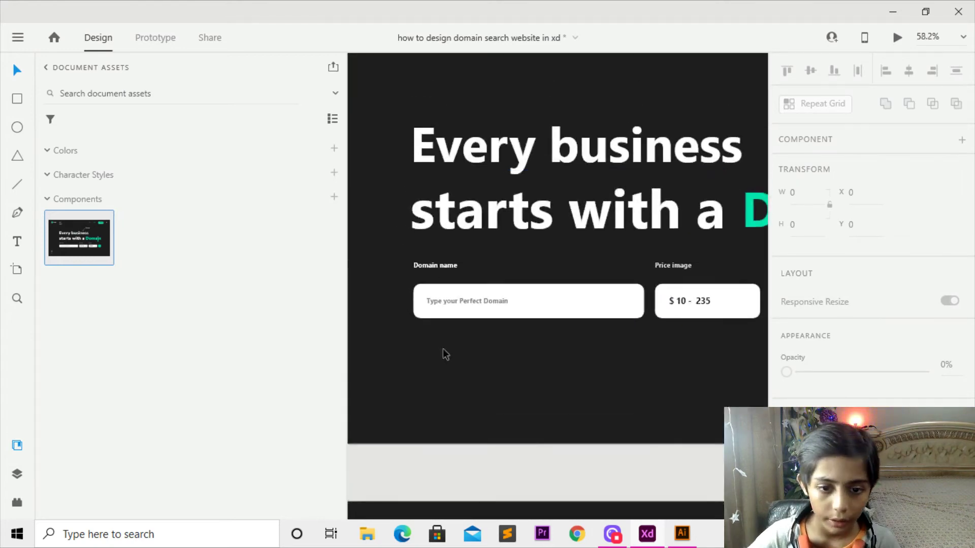
{"action": "scroll", "coordinate": [483, 253], "scroll_direction": "down", "scroll_amount": 6}
{"action": "scroll", "coordinate": [479, 338], "scroll_direction": "up", "scroll_amount": 6}
{"action": "left_click_drag", "start_coordinate": [494, 256], "coordinate": [407, 355]}
{"action": "scroll", "coordinate": [407, 355], "scroll_direction": "down", "scroll_amount": 6}
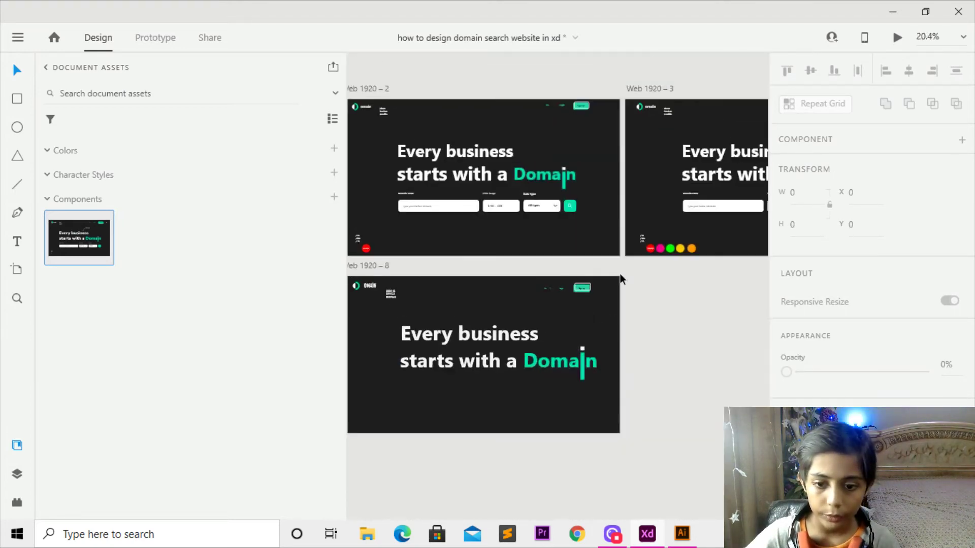
{"action": "left_click_drag", "start_coordinate": [663, 292], "coordinate": [370, 400]}
{"action": "key", "text": "Left"}
{"action": "key", "text": "Left"}
{"action": "key", "text": "Left"}
{"action": "key", "text": "Left"}
{"action": "key", "text": "Left"}
{"action": "key", "text": "Left"}
{"action": "key", "text": "Left"}
{"action": "key", "text": "Left"}
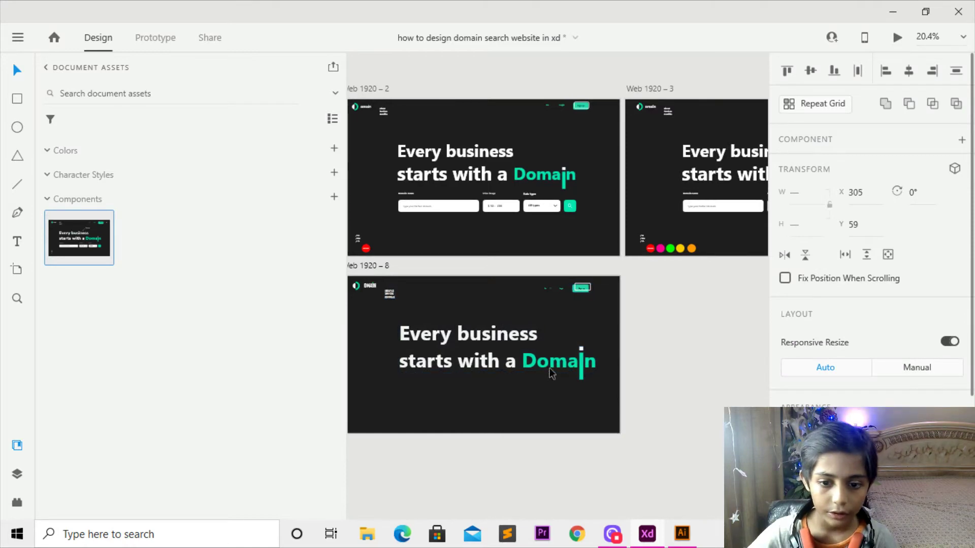
{"action": "key", "text": "Right"}
{"action": "key", "text": "Right"}
{"action": "key", "text": "Right"}
{"action": "key", "text": "Right"}
{"action": "key", "text": "Right"}
{"action": "key", "text": "Right"}
{"action": "key", "text": "Right"}
- Select the headline with its green bar and dot, without the header items, and nudge them a few pixels left
{"action": "left_click_drag", "start_coordinate": [636, 312], "coordinate": [385, 434]}
{"action": "key", "text": "Left"}
{"action": "key", "text": "Left"}
{"action": "key", "text": "Left"}
{"action": "key", "text": "Left"}
{"action": "key", "text": "Left"}
{"action": "key", "text": "Left"}
{"action": "key", "text": "Left"}
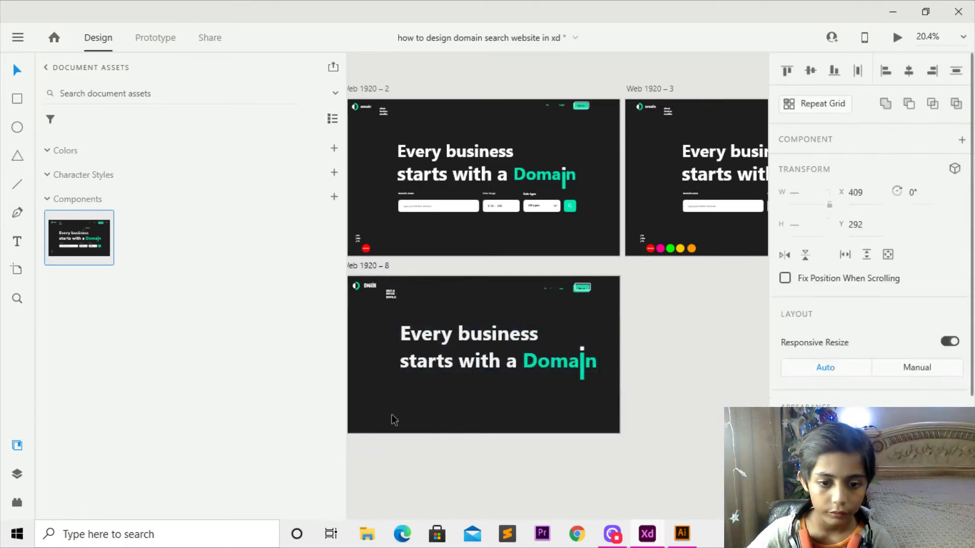
- Add the text "Domain Name" below the headline, starting at X 404
{"action": "scroll", "coordinate": [511, 345], "scroll_direction": "up", "scroll_amount": 5}
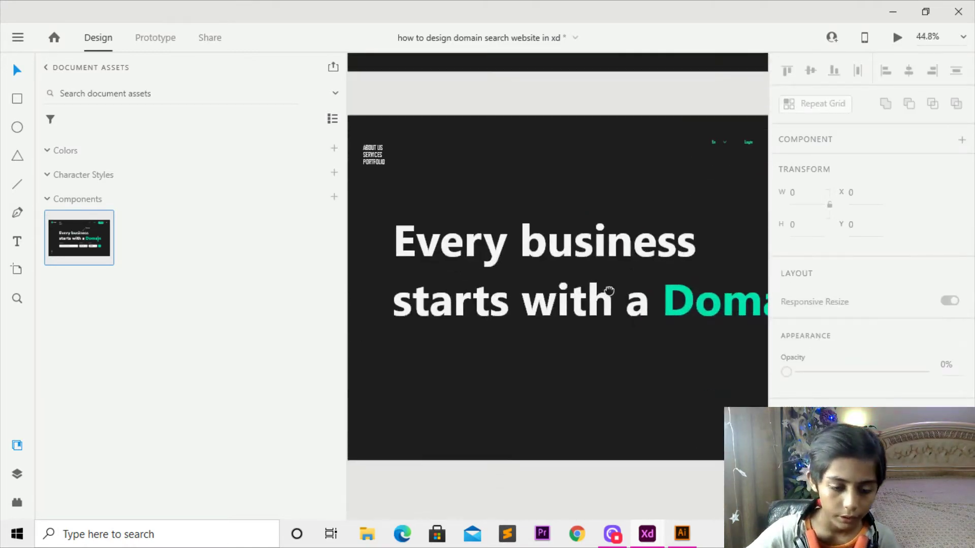
{"action": "left_click", "coordinate": [21, 241]}
{"action": "left_click_drag", "start_coordinate": [599, 266], "coordinate": [738, 171]}
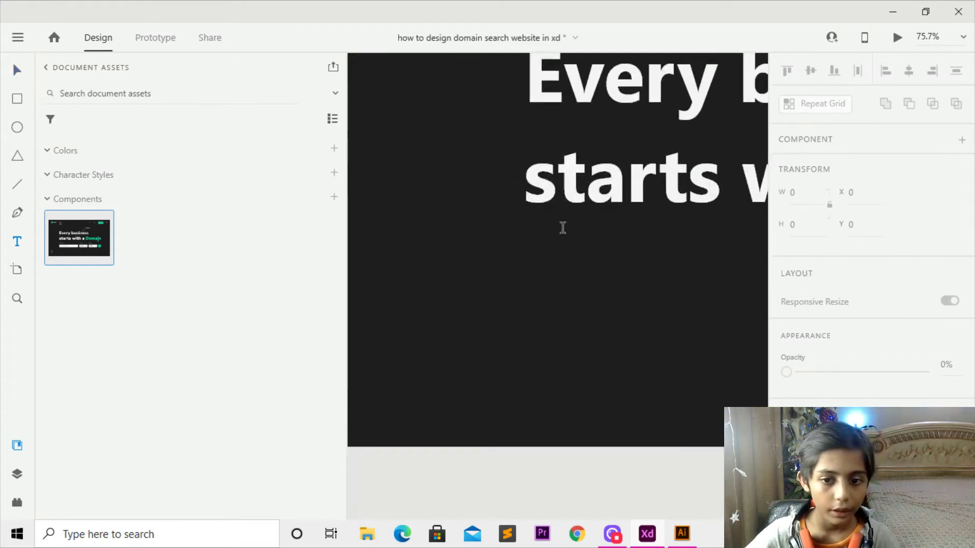
{"action": "left_click", "coordinate": [521, 247]}
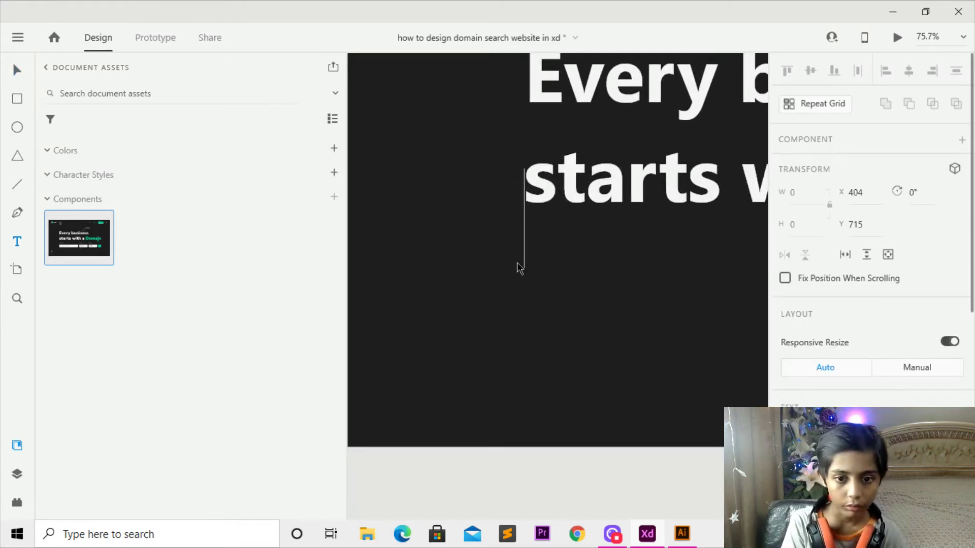
{"action": "type", "text": "Doman"}
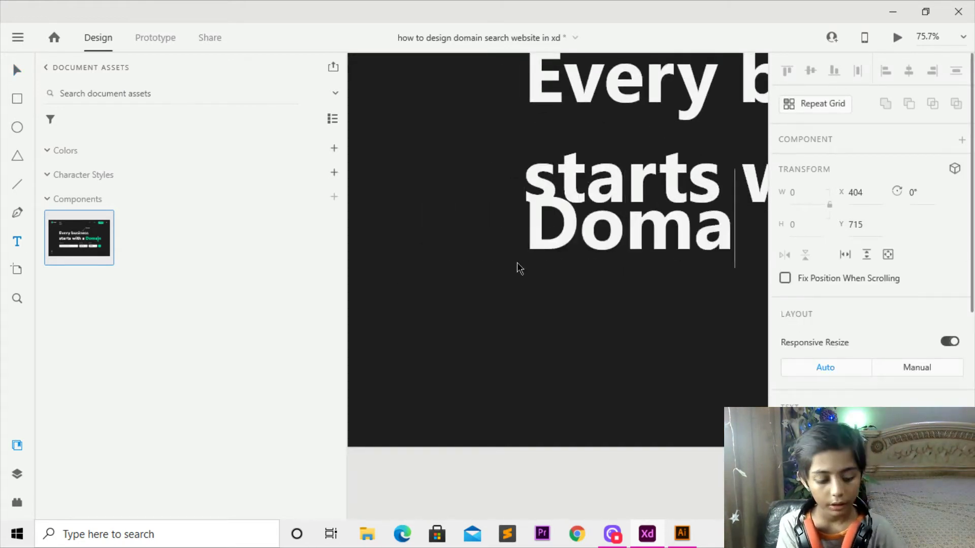
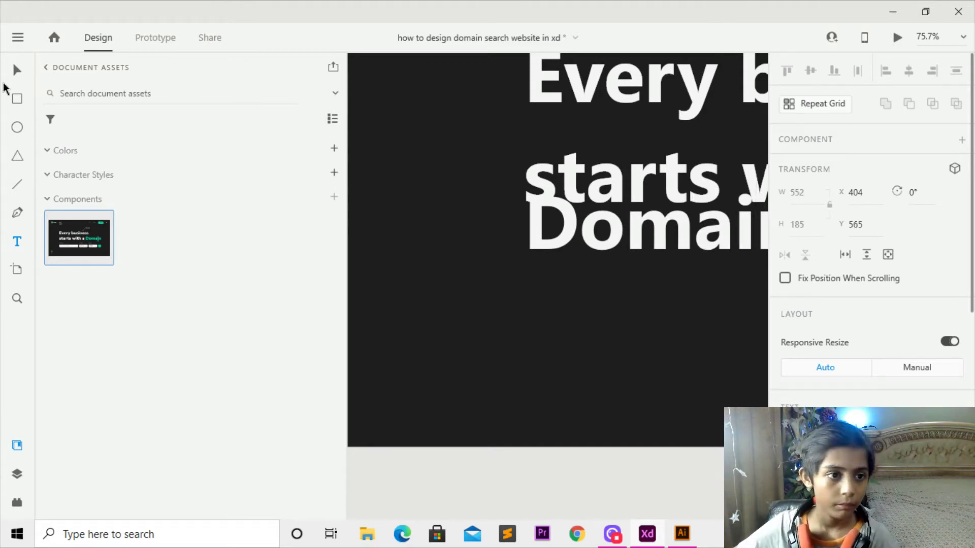
{"action": "left_click", "coordinate": [13, 70]}
- Scale the Domain Name text down to about 392 by 78 px and place it below the headline at X 293, Y 688
{"action": "left_click_drag", "start_coordinate": [614, 256], "coordinate": [264, 269]}
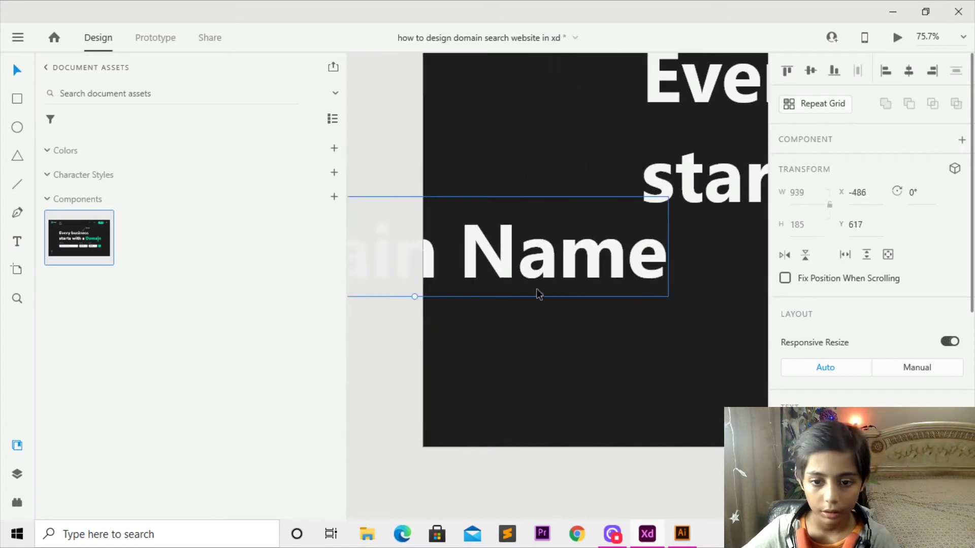
{"action": "left_click_drag", "start_coordinate": [414, 297], "coordinate": [339, 422]}
{"action": "scroll", "coordinate": [722, 270], "scroll_direction": "down", "scroll_amount": 1}
{"action": "scroll", "coordinate": [717, 270], "scroll_direction": "down", "scroll_amount": 3}
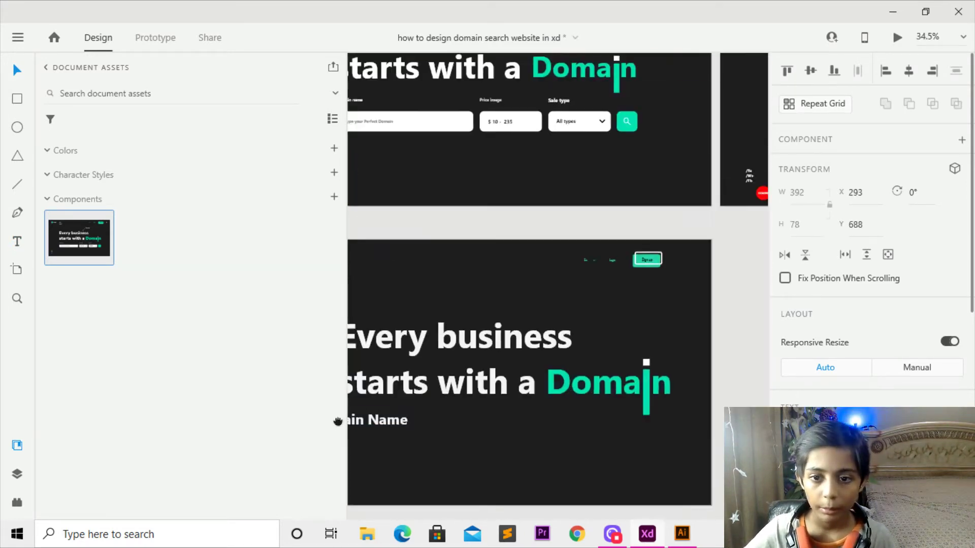
{"action": "scroll", "coordinate": [396, 325], "scroll_direction": "down", "scroll_amount": 3}
- Using the Web 1920 – 2 label as reference, shrink Domain Name to about 216 by 43 px and align it under the headline at X 404, Y 710
{"action": "left_click_drag", "start_coordinate": [436, 289], "coordinate": [529, 313]}
{"action": "scroll", "coordinate": [443, 208], "scroll_direction": "up", "scroll_amount": 4}
{"action": "scroll", "coordinate": [462, 254], "scroll_direction": "down", "scroll_amount": 4}
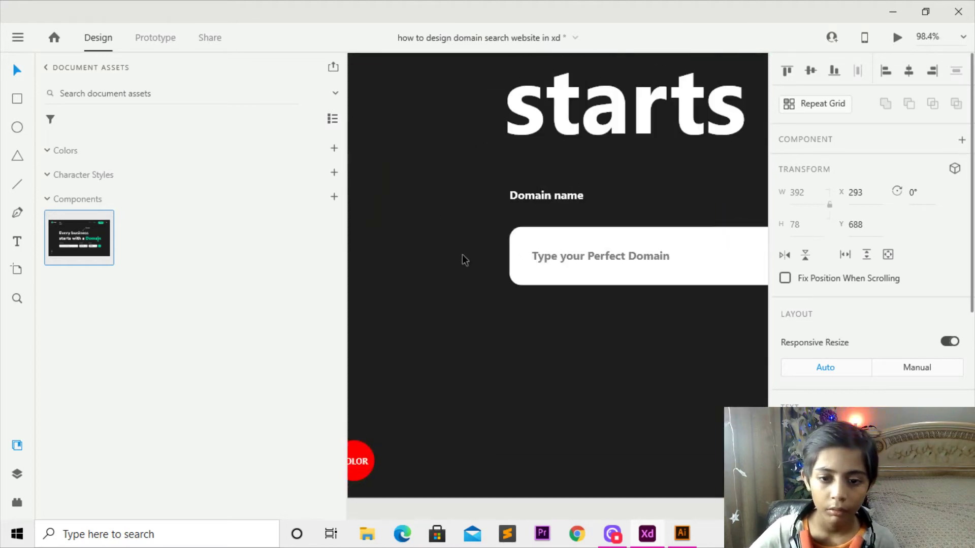
{"action": "scroll", "coordinate": [544, 395], "scroll_direction": "up", "scroll_amount": 4}
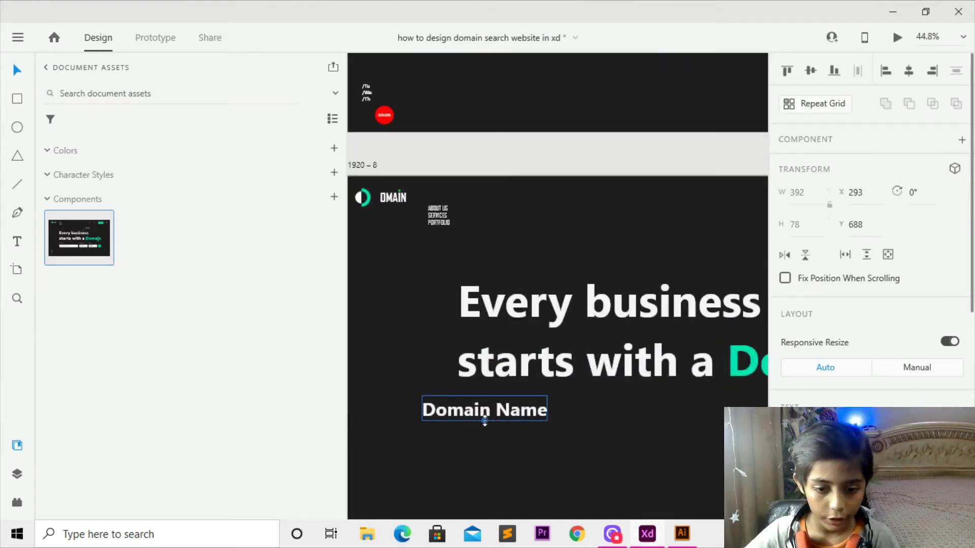
{"action": "left_click_drag", "start_coordinate": [485, 421], "coordinate": [495, 410]}
{"action": "scroll", "coordinate": [498, 402], "scroll_direction": "down", "scroll_amount": 5}
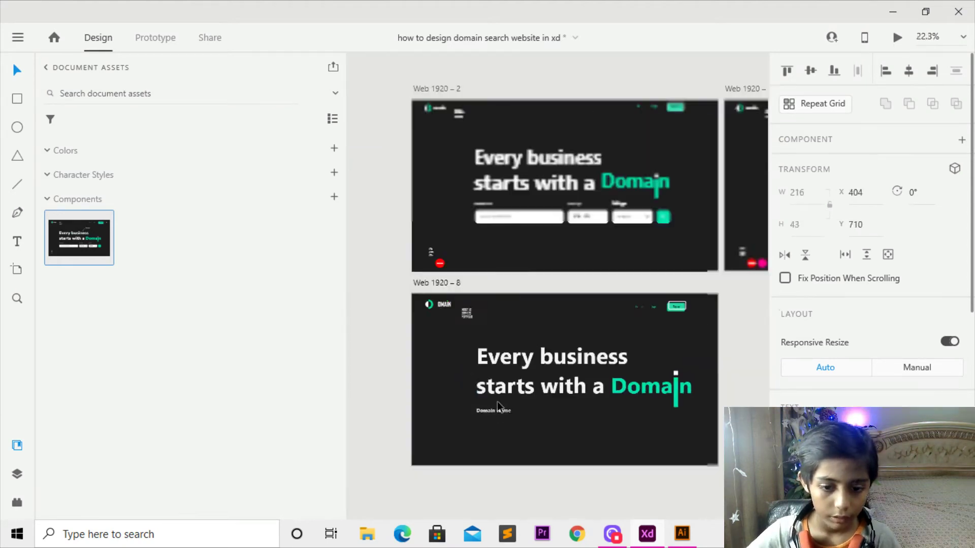
{"action": "scroll", "coordinate": [498, 346], "scroll_direction": "up", "scroll_amount": 3}
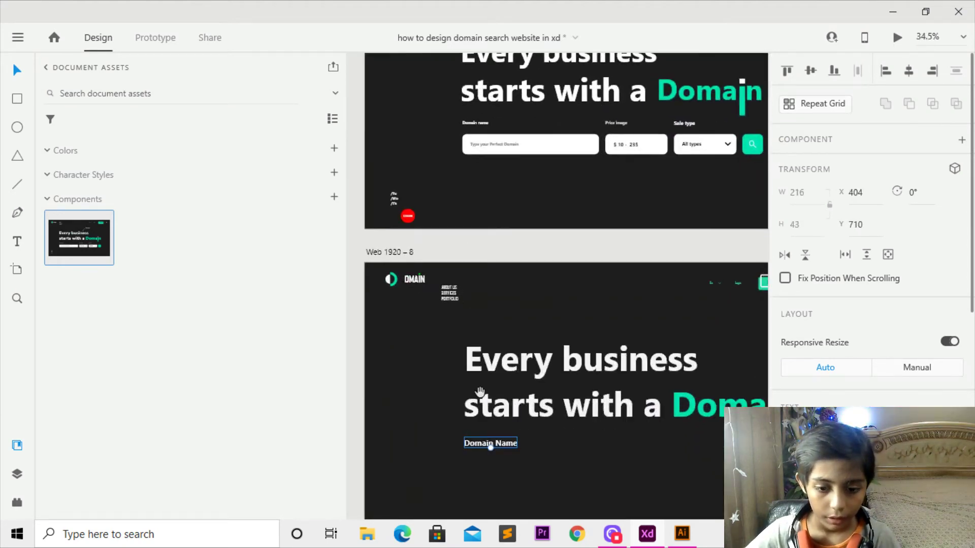
{"action": "left_click_drag", "start_coordinate": [426, 113], "coordinate": [537, 136]}
{"action": "scroll", "coordinate": [655, 195], "scroll_direction": "right", "scroll_amount": 3}
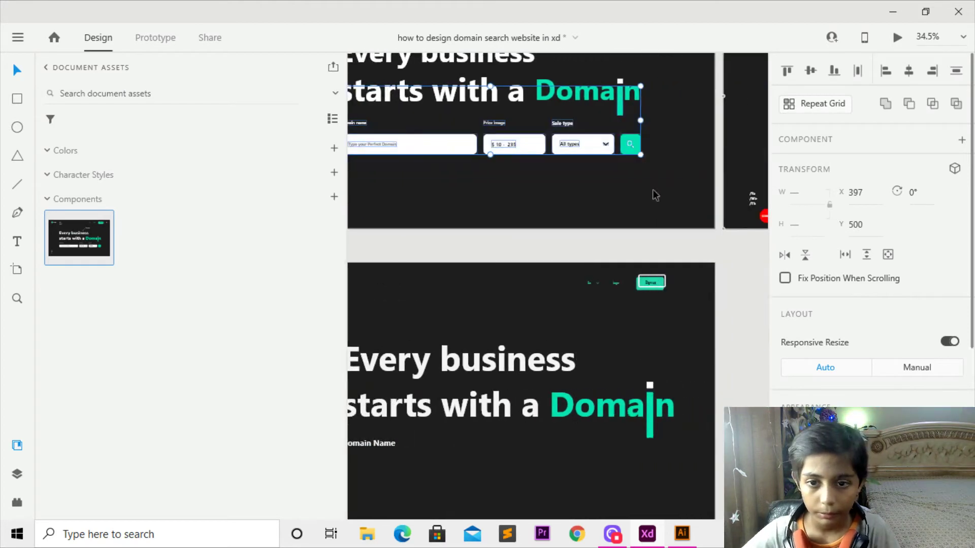
{"action": "left_click_drag", "start_coordinate": [672, 112], "coordinate": [421, 169]}
{"action": "left_click", "coordinate": [433, 166]}
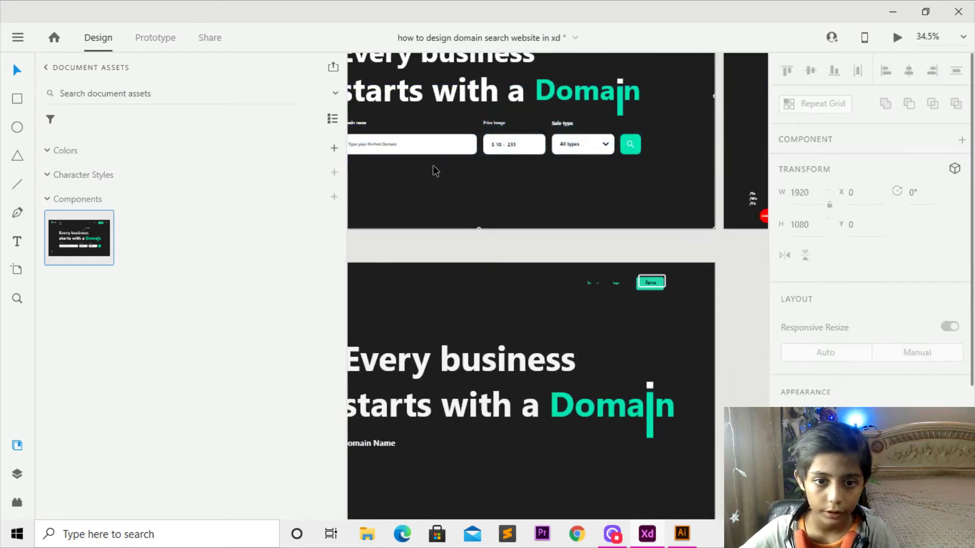
{"action": "left_click_drag", "start_coordinate": [644, 124], "coordinate": [149, 184]}
{"action": "left_click_drag", "start_coordinate": [589, 184], "coordinate": [428, 200]}
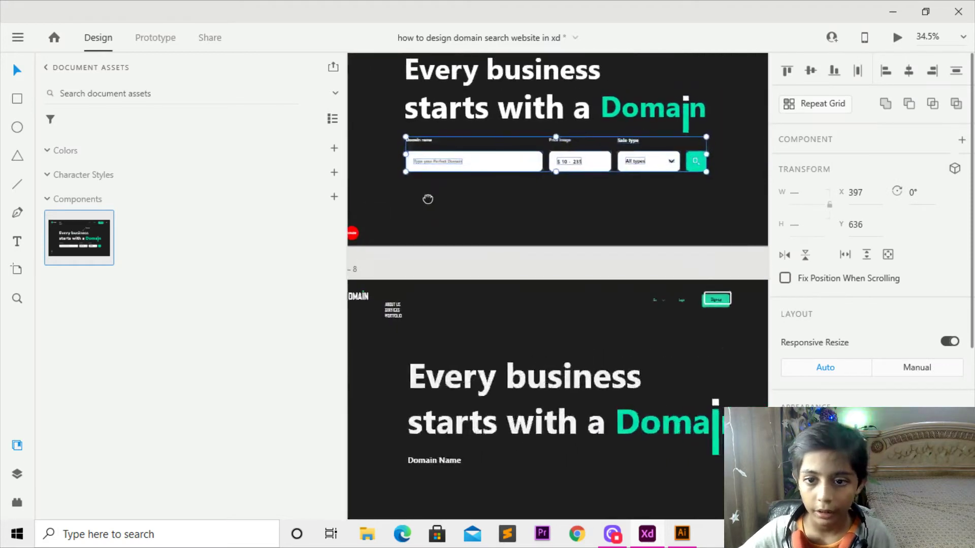
{"action": "left_click", "coordinate": [624, 141], "text": "shift"}
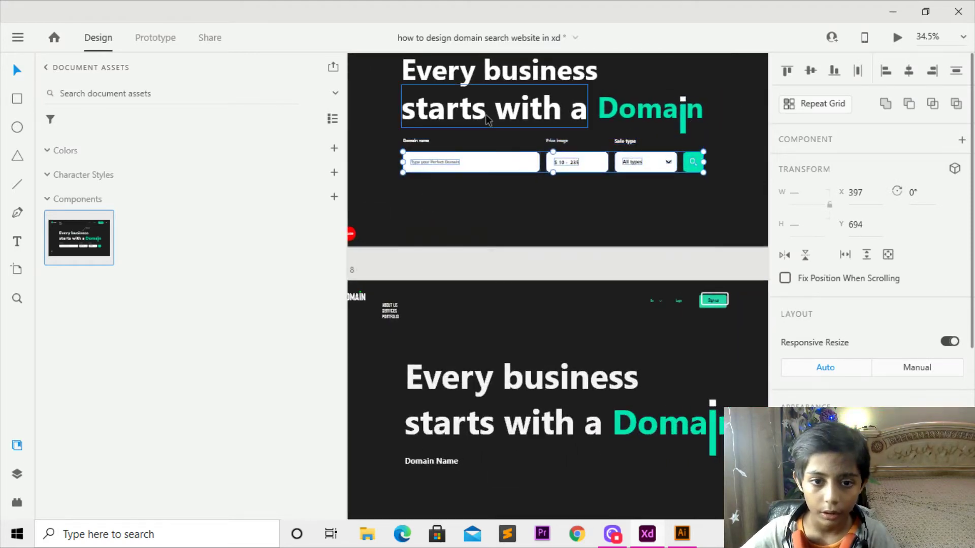
{"action": "left_click_drag", "start_coordinate": [365, 133], "coordinate": [638, 192]}
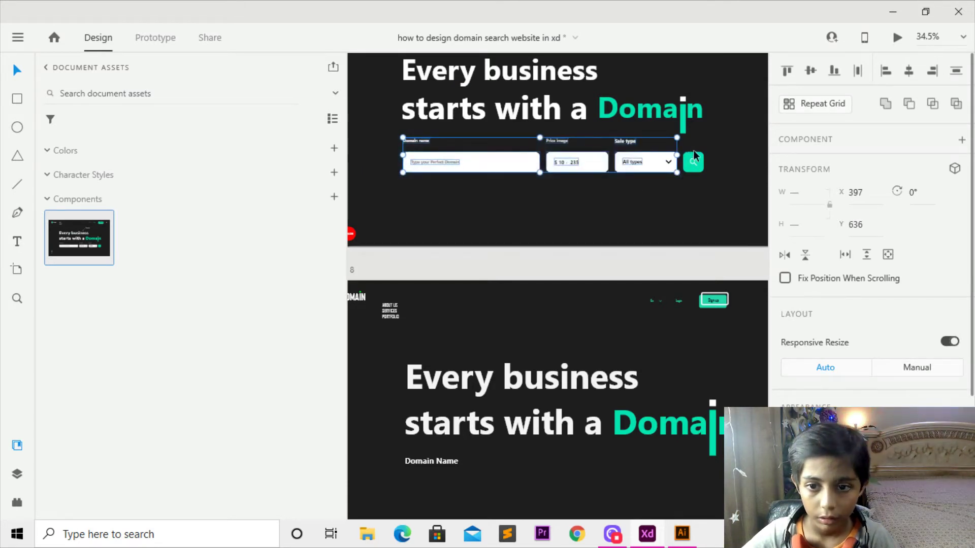
{"action": "left_click", "coordinate": [694, 153], "text": "shift"}
{"action": "left_click_drag", "start_coordinate": [729, 148], "coordinate": [421, 200]}
{"action": "left_click_drag", "start_coordinate": [624, 164], "coordinate": [437, 191]}
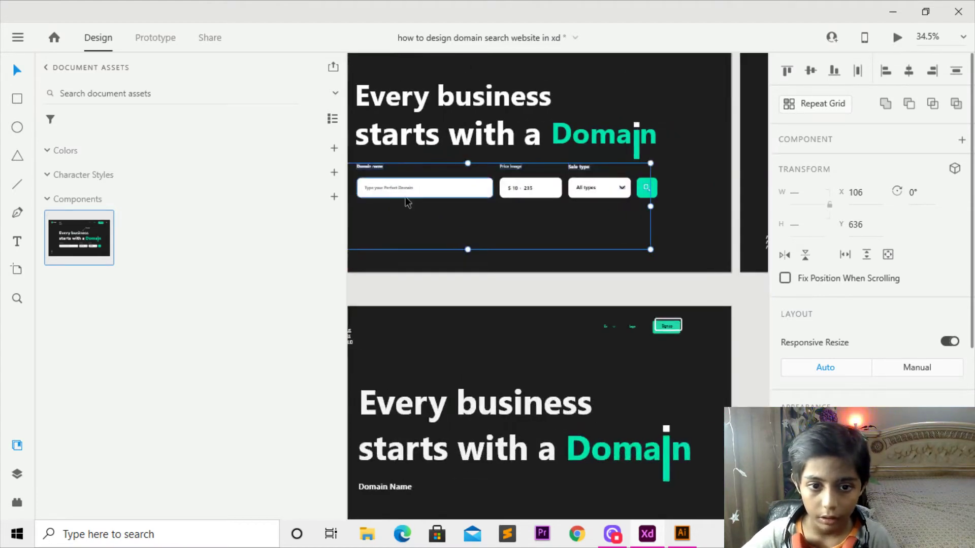
{"action": "left_click_drag", "start_coordinate": [702, 167], "coordinate": [584, 191]}
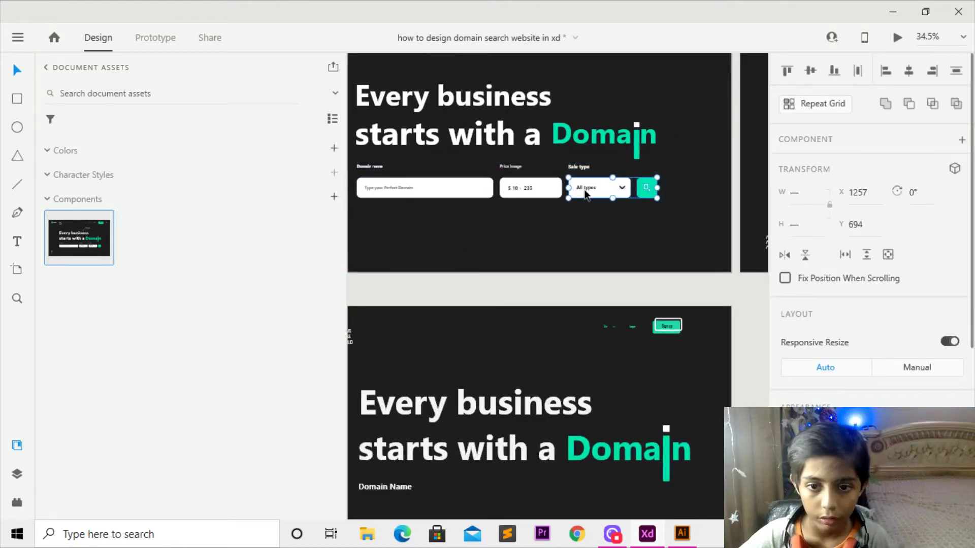
{"action": "left_click_drag", "start_coordinate": [604, 152], "coordinate": [572, 190]}
{"action": "key", "text": "ctrl+z"}
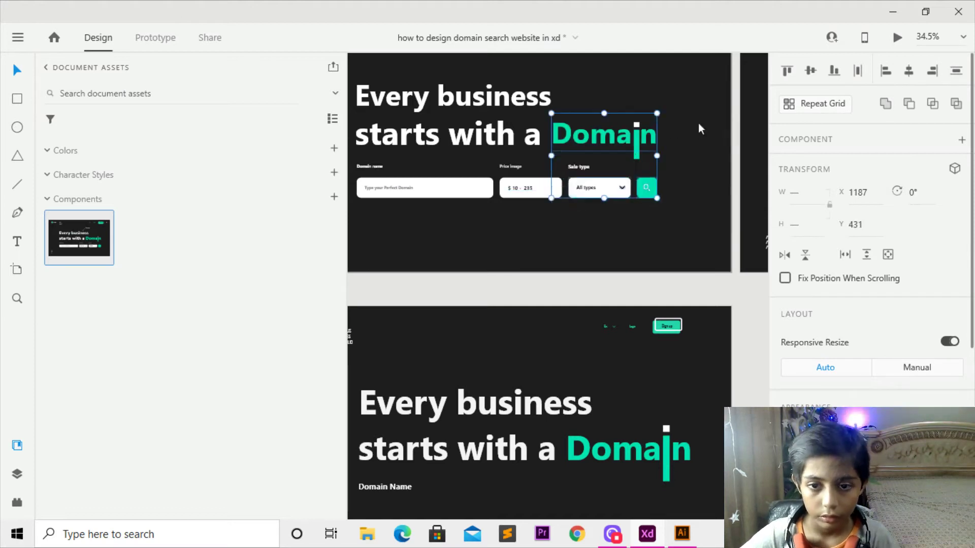
{"action": "left_click", "coordinate": [698, 124]}
{"action": "left_click_drag", "start_coordinate": [681, 133], "coordinate": [678, 162]}
{"action": "left_click", "coordinate": [680, 189]}
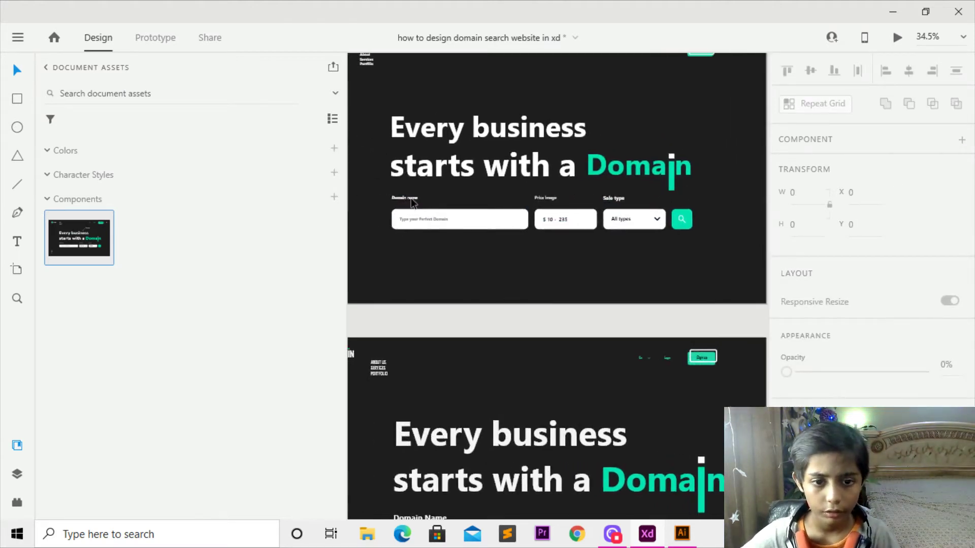
{"action": "scroll", "coordinate": [371, 197], "scroll_direction": "left", "scroll_amount": 1}
{"action": "left_click_drag", "start_coordinate": [380, 191], "coordinate": [649, 346]}
{"action": "left_click", "coordinate": [641, 226]}
{"action": "key", "text": "ctrl+z"}
{"action": "key", "text": "ctrl+shift+z"}
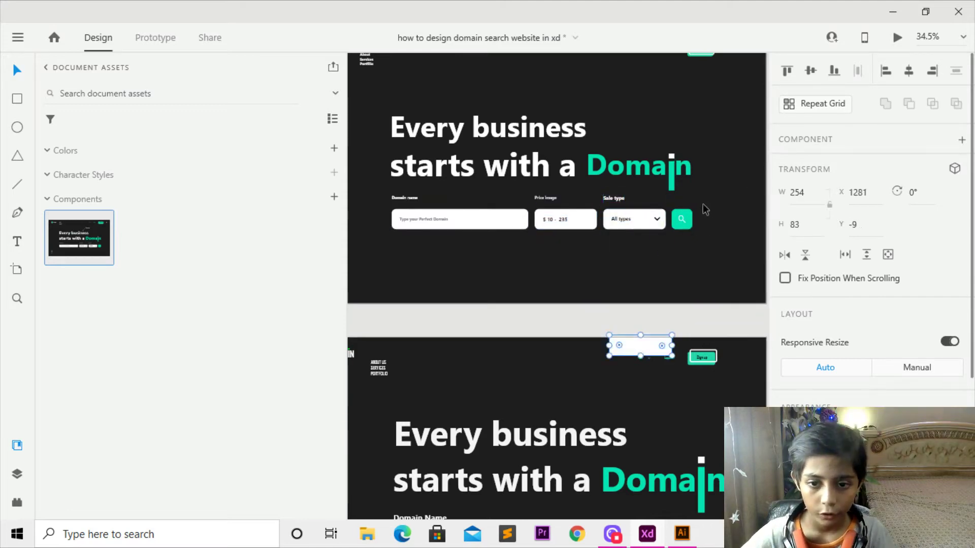
{"action": "key", "text": "ctrl+z"}
{"action": "left_click", "coordinate": [583, 290]}
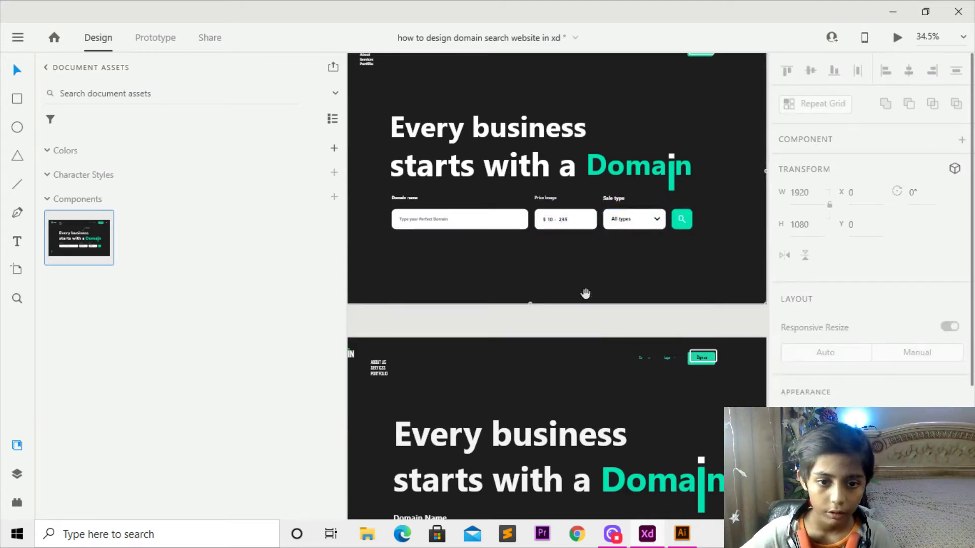
- Scale the Domain Name text on Web 1920 – 8 down to about 169 by 33 px
{"action": "scroll", "coordinate": [384, 414], "scroll_direction": "down", "scroll_amount": 3}
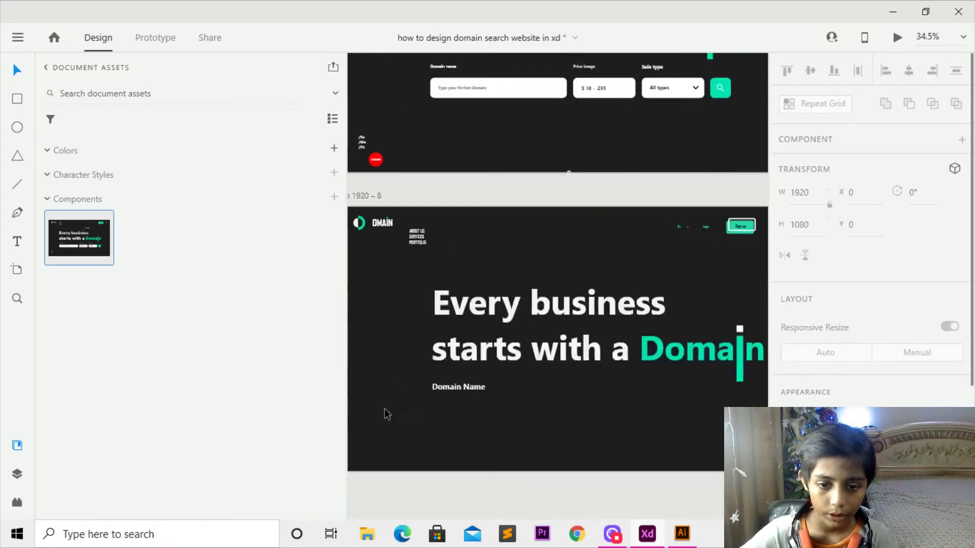
{"action": "left_click", "coordinate": [456, 393]}
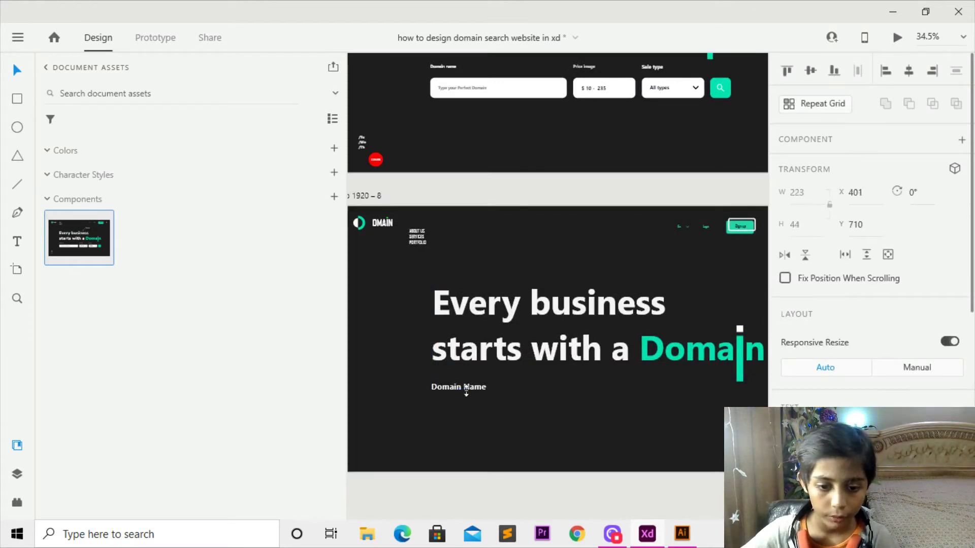
{"action": "left_click_drag", "start_coordinate": [468, 389], "coordinate": [467, 393]}
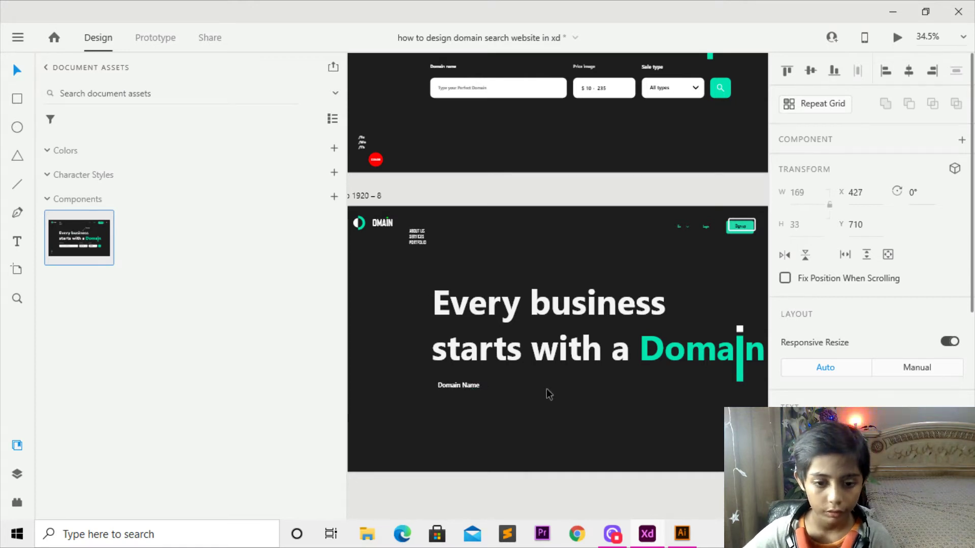
- Move the Domain Name text back under the start of the headline at X 406 and lower it slightly
{"action": "key", "text": "Left"}
{"action": "key", "text": "Left"}
{"action": "key", "text": "Left"}
{"action": "key", "text": "Left"}
{"action": "key", "text": "Left"}
{"action": "key", "text": "Left"}
{"action": "key", "text": "Left"}
{"action": "key", "text": "Left"}
{"action": "key", "text": "Left"}
{"action": "key", "text": "Left"}
{"action": "key", "text": "Left"}
{"action": "key", "text": "Left"}
{"action": "key", "text": "Left"}
{"action": "key", "text": "Left"}
{"action": "key", "text": "Left"}
{"action": "key", "text": "Left"}
{"action": "key", "text": "Left"}
{"action": "key", "text": "Left"}
{"action": "key", "text": "Left"}
{"action": "key", "text": "Left"}
{"action": "key", "text": "Down"}
{"action": "key", "text": "Right"}
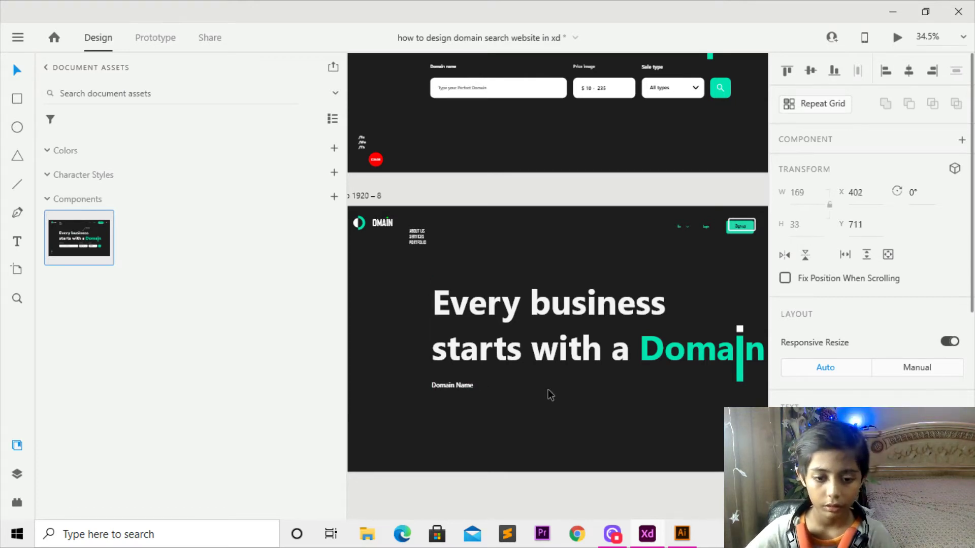
{"action": "key", "text": "Right"}
{"action": "key", "text": "Right"}
{"action": "key", "text": "Right"}
{"action": "key", "text": "Right"}
{"action": "key", "text": "Down"}
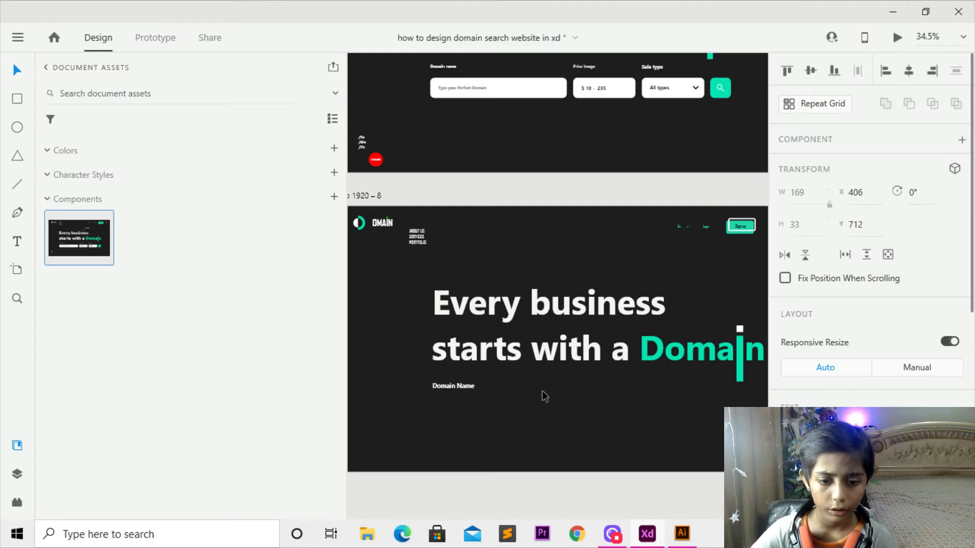
{"action": "key", "text": "shift+Down"}
- Select the headline with its green bar and dot together with Domain Name, and shift them left to about X 391
{"action": "left_click", "coordinate": [561, 343]}
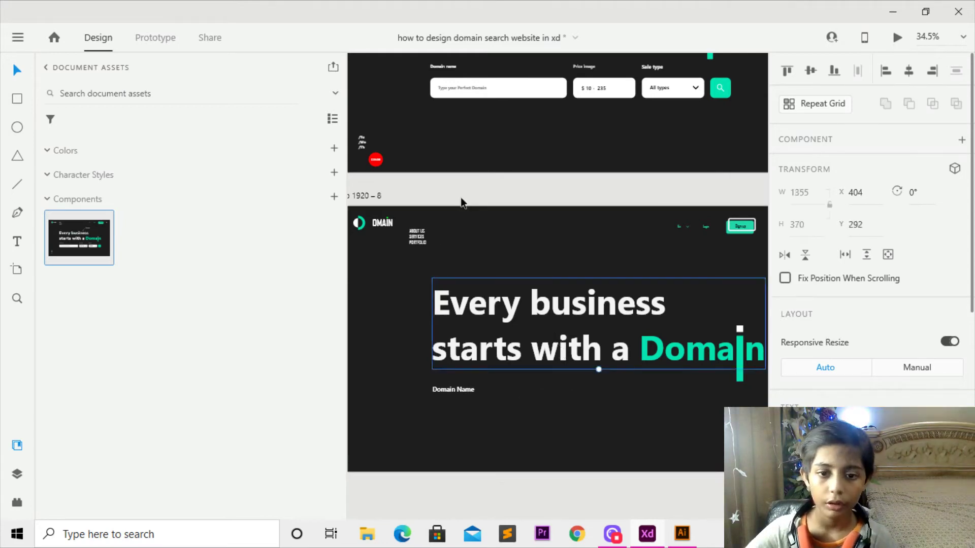
{"action": "scroll", "coordinate": [482, 122], "scroll_direction": "up", "scroll_amount": 4}
{"action": "left_click_drag", "start_coordinate": [491, 114], "coordinate": [506, 394]}
{"action": "scroll", "coordinate": [541, 440], "scroll_direction": "down", "scroll_amount": 10}
{"action": "scroll", "coordinate": [569, 437], "scroll_direction": "up", "scroll_amount": 4}
{"action": "left_click", "coordinate": [709, 333]}
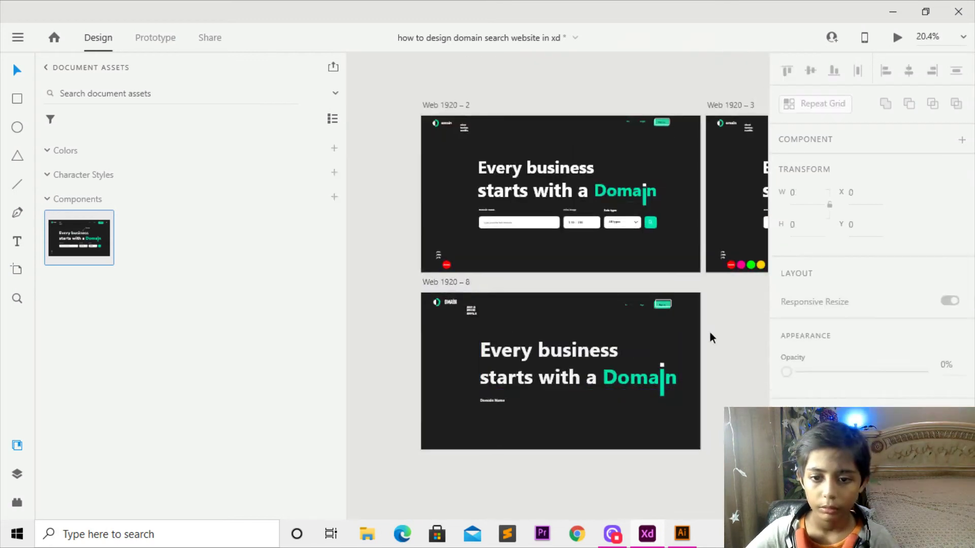
{"action": "left_click_drag", "start_coordinate": [710, 337], "coordinate": [427, 436]}
{"action": "key", "text": "shift+Left"}
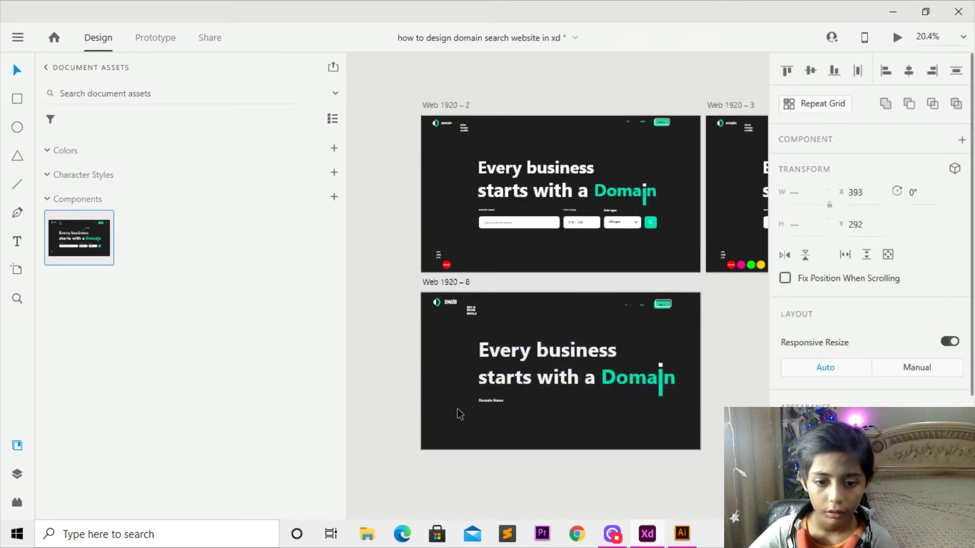
{"action": "left_click", "coordinate": [481, 481]}
- Nudge the header's three-line menu text slightly left and the Domain Name text up 2 px
{"action": "left_click", "coordinate": [477, 310]}
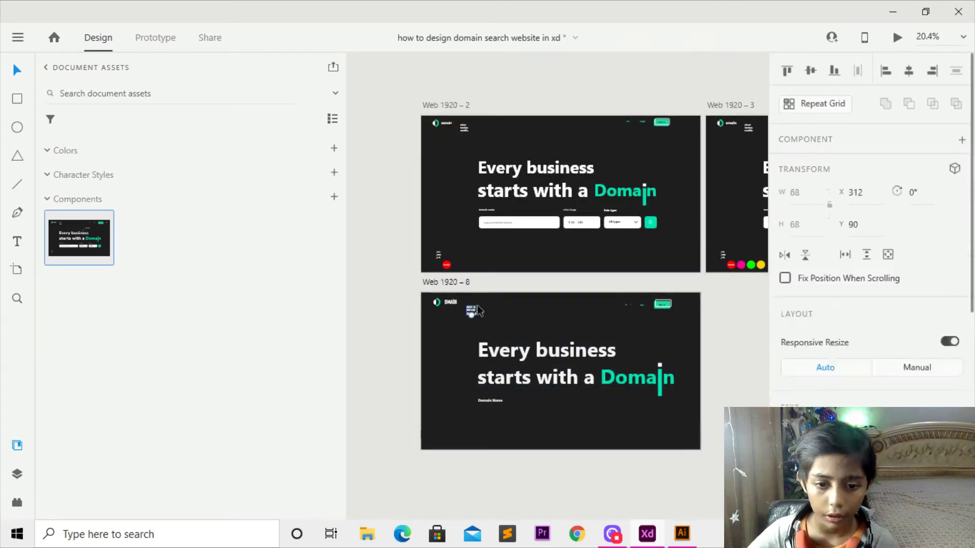
{"action": "left_click", "coordinate": [482, 399]}
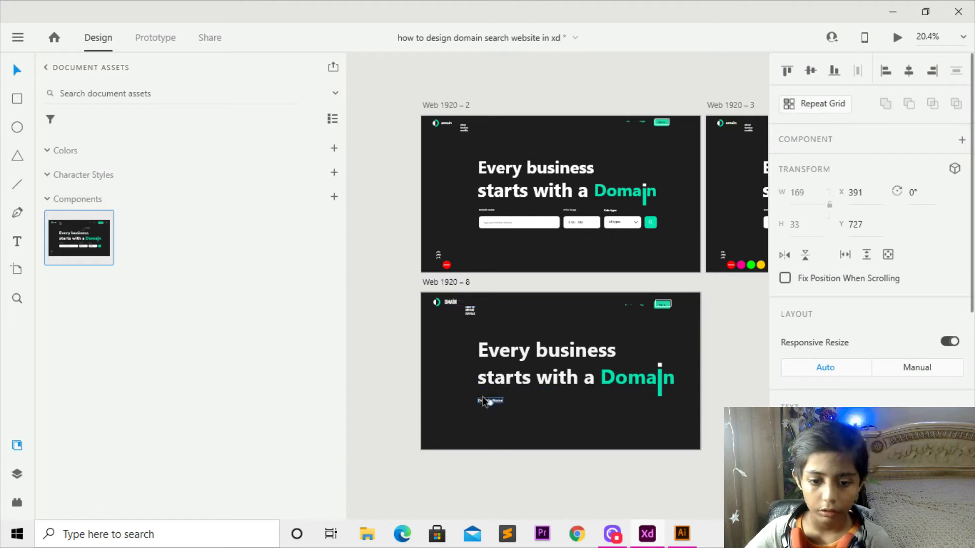
{"action": "key", "text": "Up"}
{"action": "key", "text": "Up"}
- Draw a rectangle of about 786 by 123 px below Domain Name at X 391, Y 820
{"action": "left_click", "coordinate": [462, 439]}
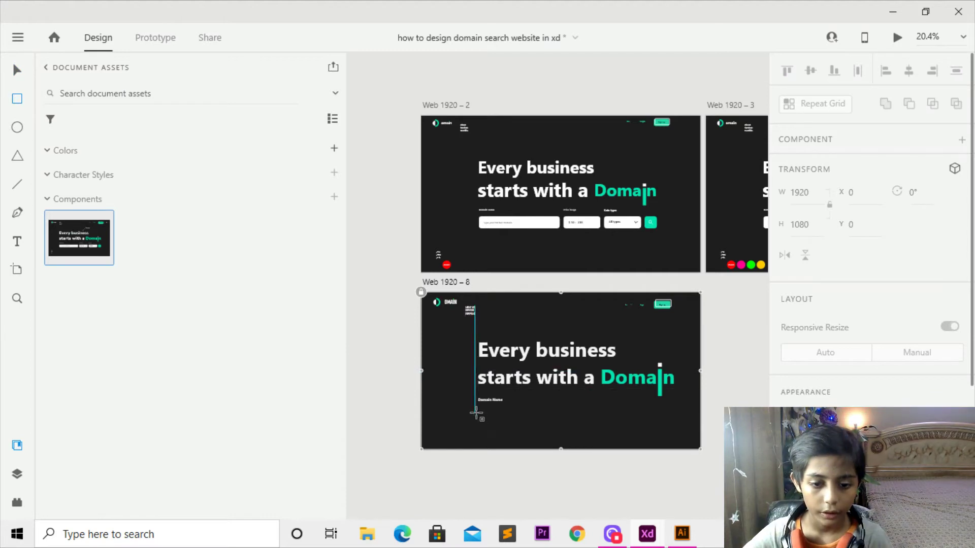
{"action": "mouse_move", "coordinate": [478, 413]}
{"action": "left_mouse_down"}
{"action": "mouse_move", "coordinate": [580, 437]}
{"action": "mouse_move", "coordinate": [594, 429]}
{"action": "left_mouse_up"}
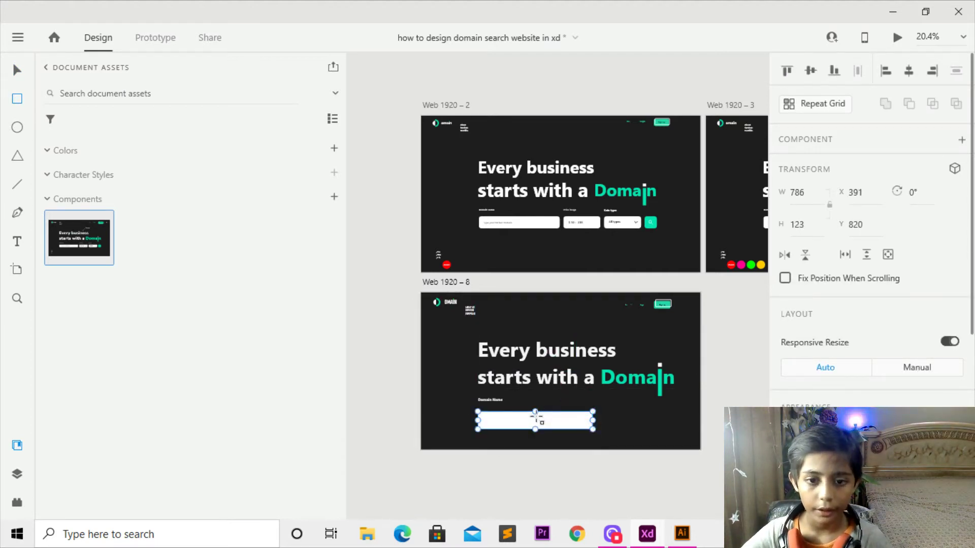
{"action": "key", "text": "v"}
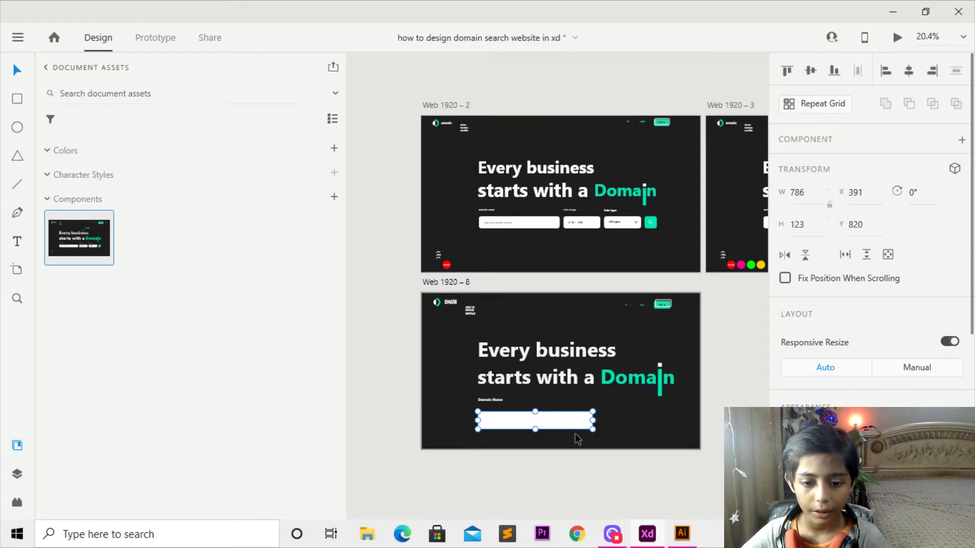
- Set the new rectangle's corner radius to 17, matching the domain field on Web 1920 – 2
{"action": "scroll", "coordinate": [585, 423], "scroll_direction": "up", "scroll_amount": 3}
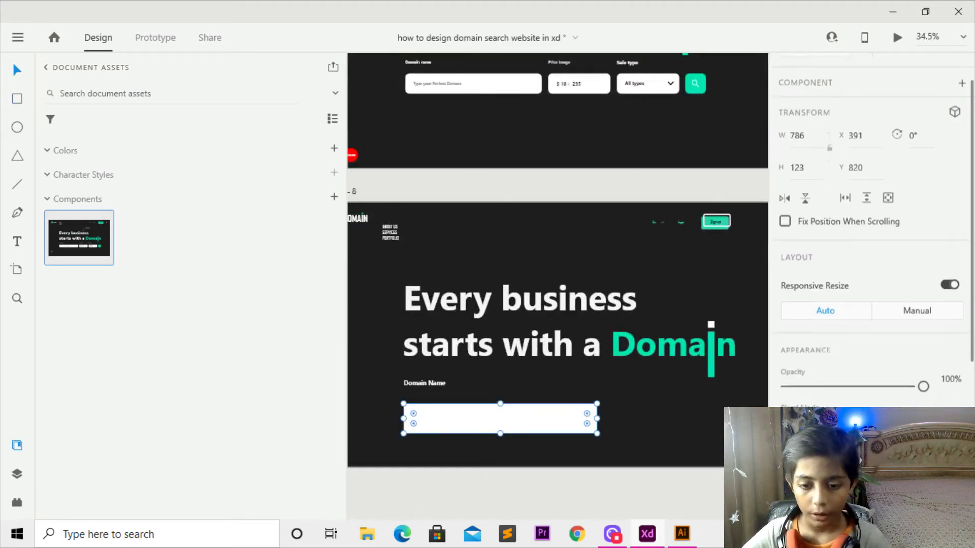
{"action": "scroll", "coordinate": [806, 358], "scroll_direction": "down", "scroll_amount": 3}
{"action": "scroll", "coordinate": [624, 276], "scroll_direction": "up", "scroll_amount": 3}
{"action": "left_click", "coordinate": [557, 191]}
{"action": "scroll", "coordinate": [600, 259], "scroll_direction": "down", "scroll_amount": 4}
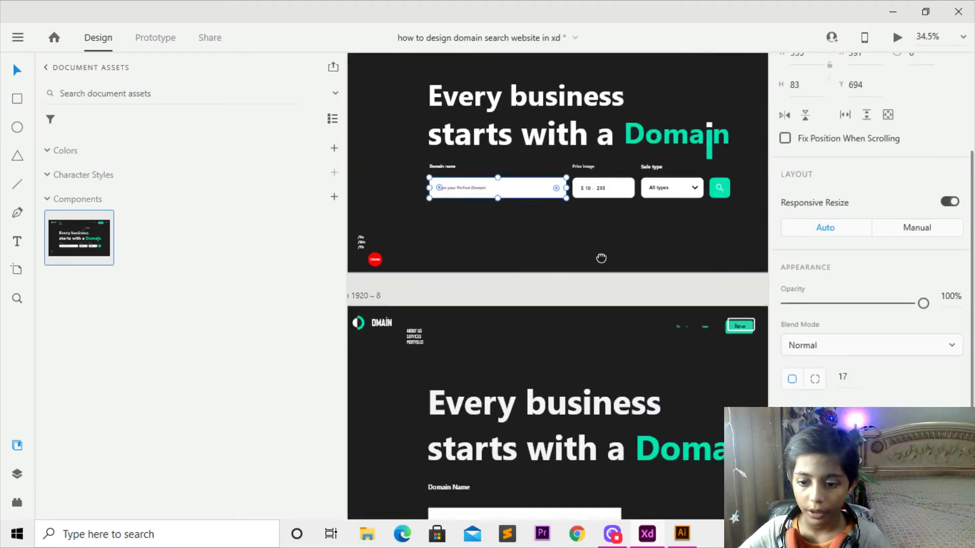
{"action": "left_click", "coordinate": [611, 374]}
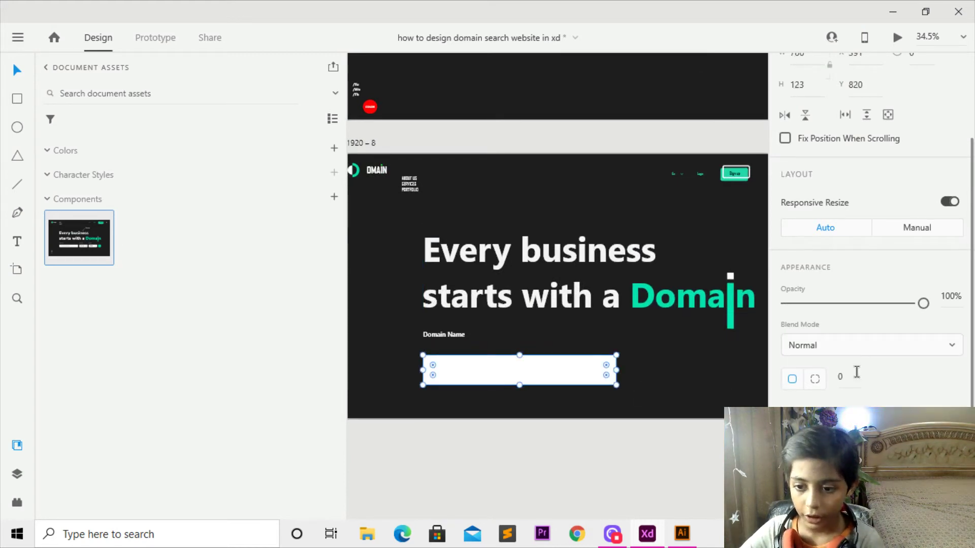
{"action": "type", "text": "17"}
{"action": "key", "text": "Return"}
- Nudge the white rectangle up closer to Domain Name, to Y 791
{"action": "key", "text": "Up"}
{"action": "key", "text": "Up"}
{"action": "key", "text": "Up"}
{"action": "key", "text": "Up"}
{"action": "key", "text": "Up"}
{"action": "key", "text": "Up"}
{"action": "key", "text": "Up"}
{"action": "key", "text": "Up"}
{"action": "key", "text": "Up"}
{"action": "key", "text": "Up"}
{"action": "key", "text": "Up"}
{"action": "key", "text": "Up"}
{"action": "key", "text": "Up"}
{"action": "key", "text": "Up"}
{"action": "key", "text": "Up"}
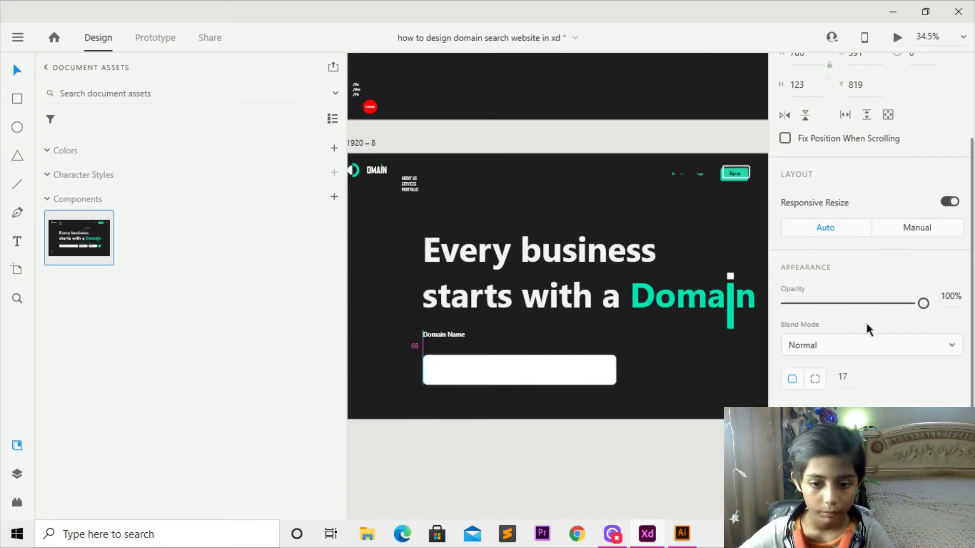
{"action": "scroll", "coordinate": [668, 338], "scroll_direction": "up", "scroll_amount": 2}
{"action": "key", "text": "Up"}
{"action": "key", "text": "Up"}
{"action": "key", "text": "Up"}
{"action": "key", "text": "Up"}
{"action": "key", "text": "Up"}
{"action": "key", "text": "Up"}
{"action": "key", "text": "Up"}
{"action": "key", "text": "Up"}
{"action": "key", "text": "Up"}
{"action": "key", "text": "Up"}
{"action": "key", "text": "Up"}
{"action": "key", "text": "Up"}
{"action": "key", "text": "Up"}
{"action": "key", "text": "Up"}
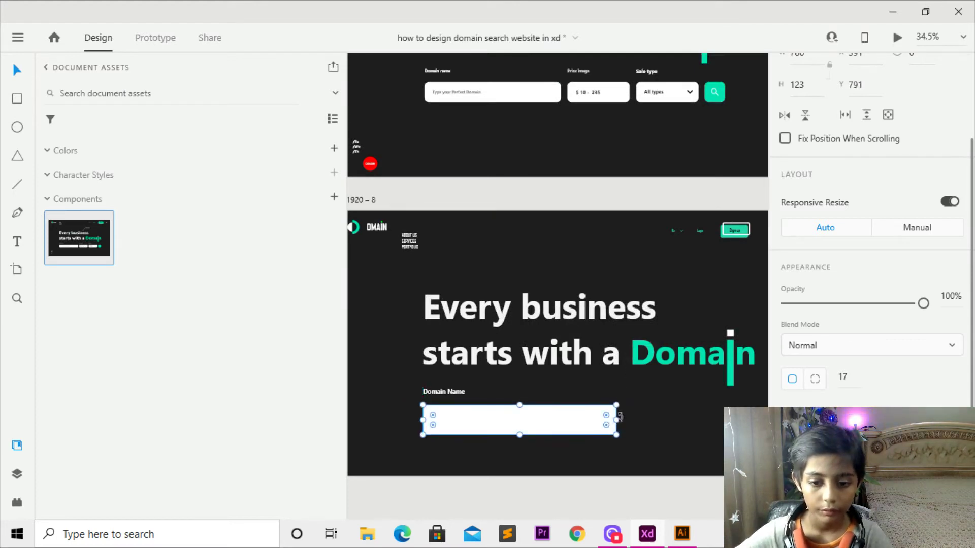
- Narrow the white rectangle from its right edge so it ends below the headline word "with", keeping its height at 123 px
{"action": "left_click_drag", "start_coordinate": [614, 419], "coordinate": [589, 420]}
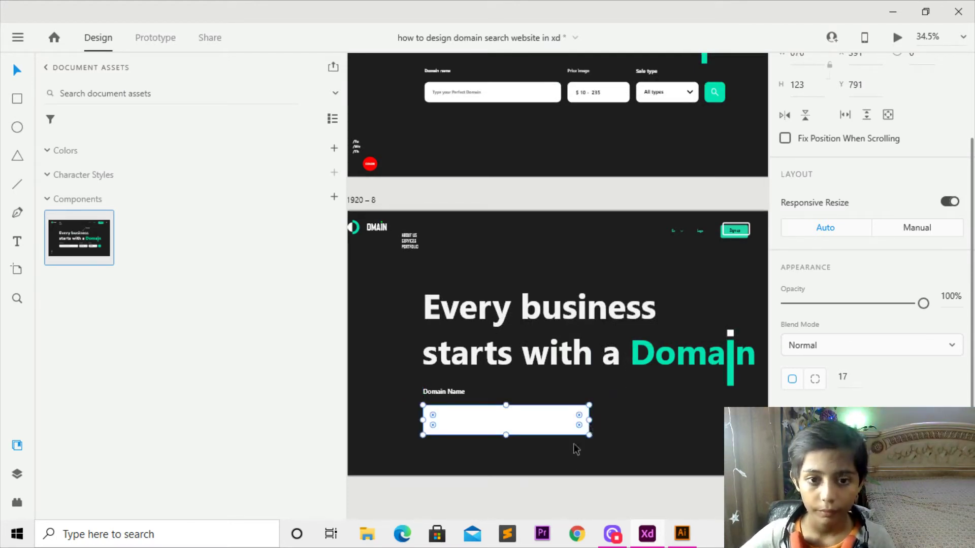
{"action": "left_click", "coordinate": [553, 97]}
{"action": "left_click", "coordinate": [537, 418]}
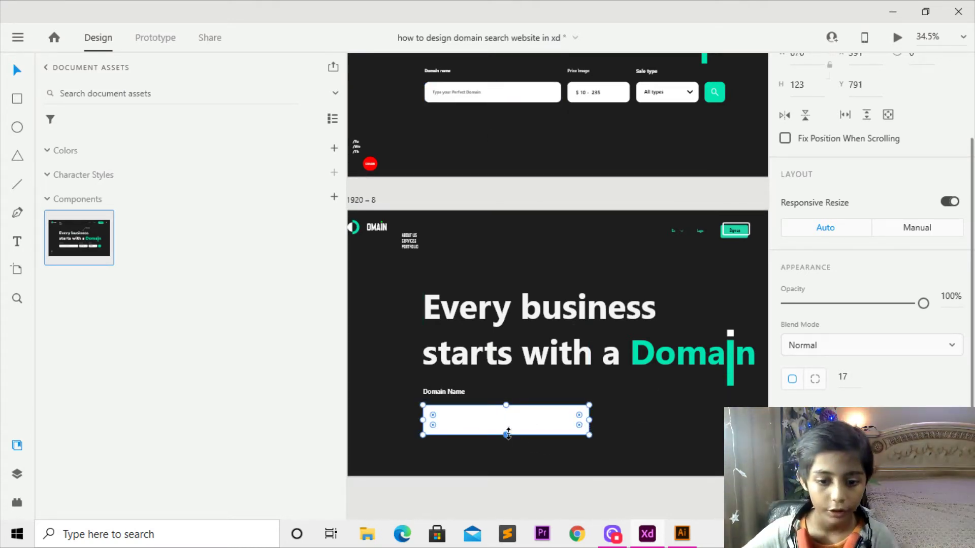
{"action": "mouse_move", "coordinate": [508, 435]}
{"action": "left_mouse_down"}
{"action": "mouse_move", "coordinate": [524, 429]}
{"action": "mouse_move", "coordinate": [506, 433]}
{"action": "mouse_move", "coordinate": [513, 441]}
{"action": "left_mouse_up"}
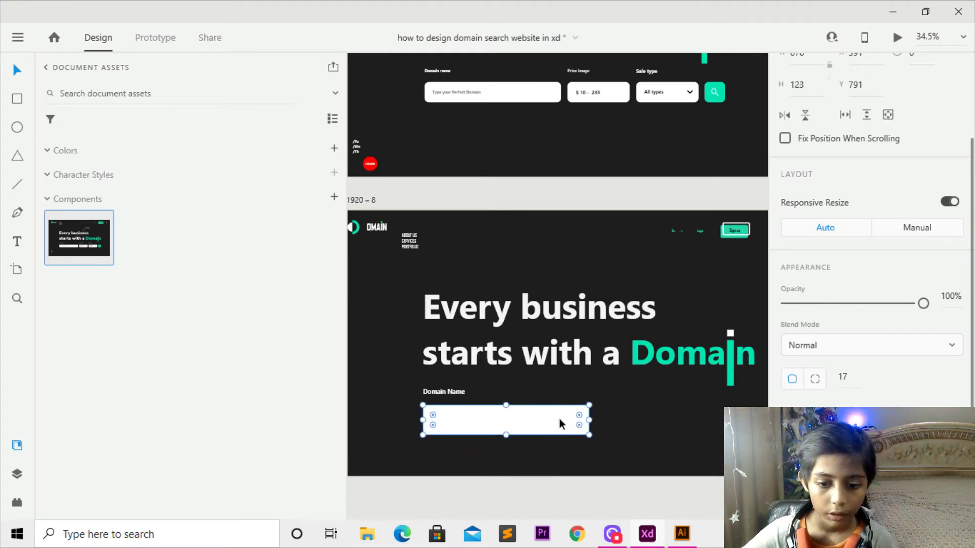
- Round the white rectangle's corners to a radius of 32 and nudge it a few pixels left under Domain Name
{"action": "left_click_drag", "start_coordinate": [580, 426], "coordinate": [575, 429]}
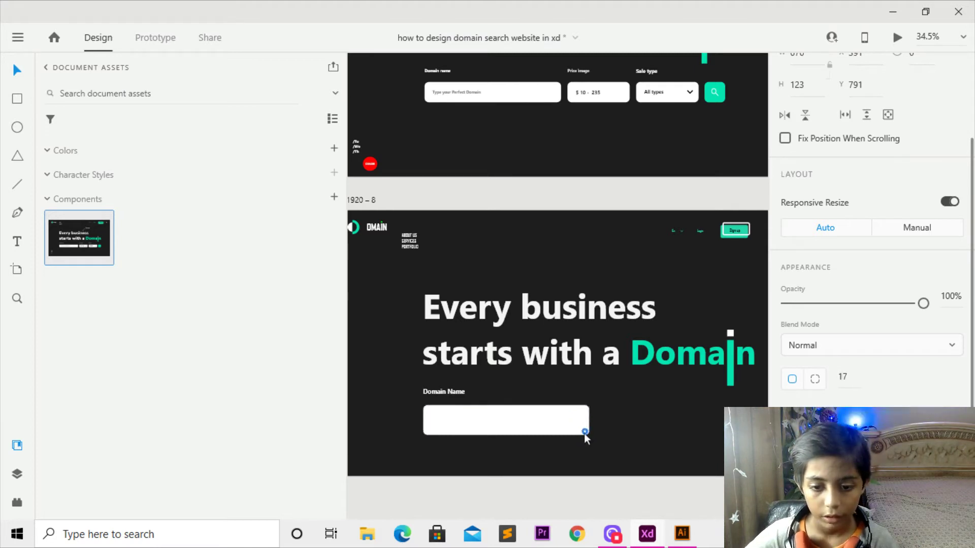
{"action": "left_click_drag", "start_coordinate": [583, 433], "coordinate": [579, 432]}
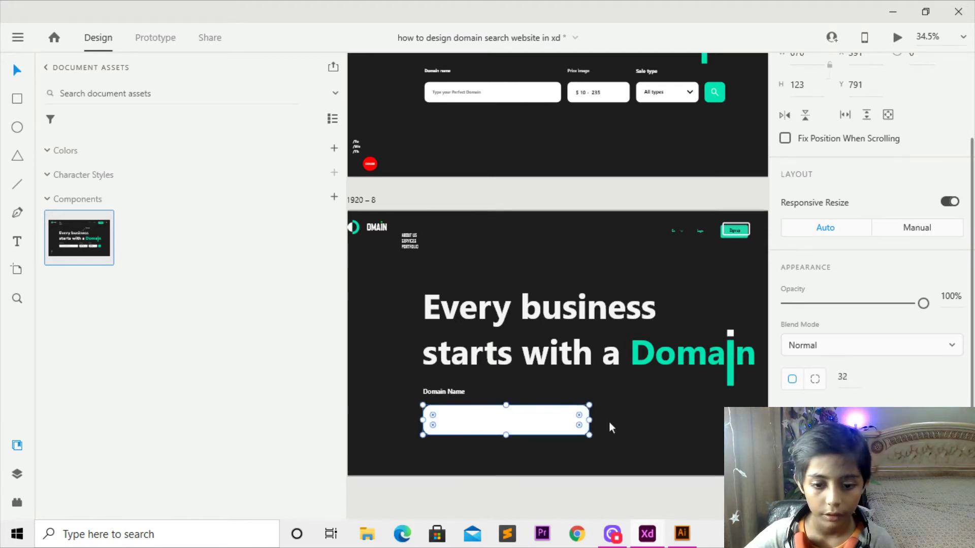
{"action": "left_click", "coordinate": [599, 406]}
{"action": "left_click", "coordinate": [526, 406]}
{"action": "key", "text": "Left"}
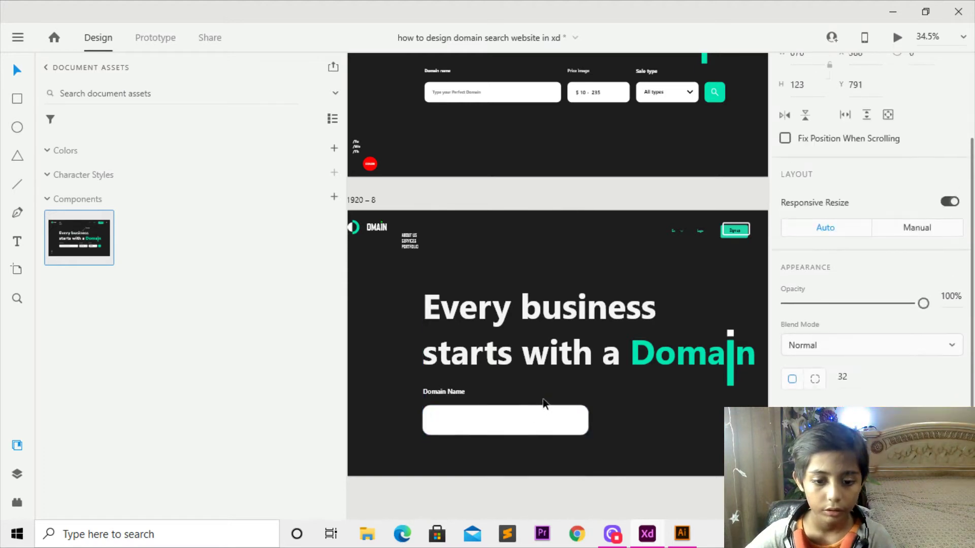
- Move the headline, Domain Name label and white rectangle on Web 1920 – 8 up together to Y 235
{"action": "left_click", "coordinate": [562, 399]}
{"action": "left_click", "coordinate": [525, 430]}
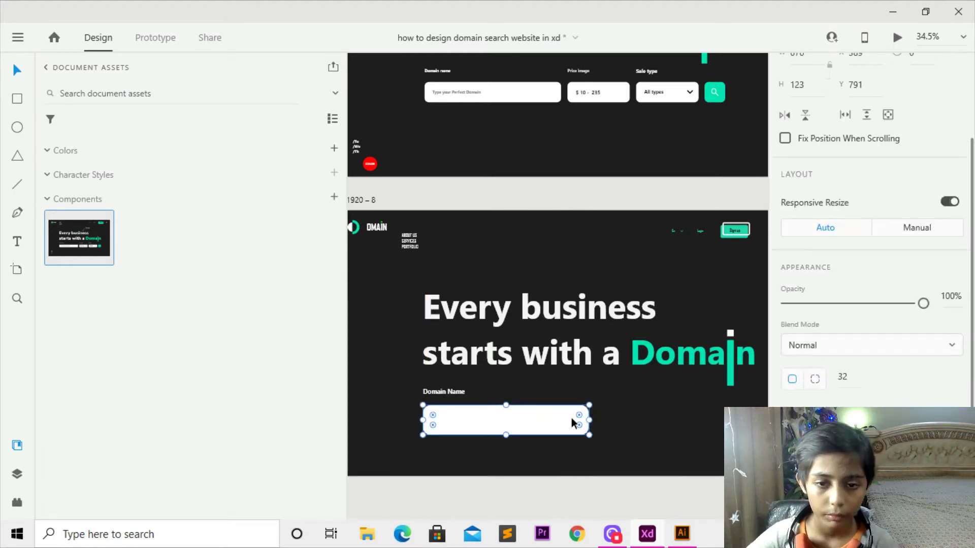
{"action": "left_click_drag", "start_coordinate": [398, 290], "coordinate": [762, 488]}
{"action": "key", "text": "Up"}
{"action": "key", "text": "Up"}
{"action": "key", "text": "Up"}
{"action": "key", "text": "Up"}
{"action": "key", "text": "Up"}
{"action": "key", "text": "Up"}
{"action": "key", "text": "Up"}
{"action": "key", "text": "Up"}
{"action": "key", "text": "Up"}
{"action": "key", "text": "Up"}
{"action": "key", "text": "Up"}
{"action": "key", "text": "Up"}
{"action": "key", "text": "Up"}
{"action": "key", "text": "Up"}
{"action": "key", "text": "Up"}
{"action": "key", "text": "Up"}
{"action": "key", "text": "Up"}
{"action": "key", "text": "Up"}
{"action": "key", "text": "Up"}
{"action": "key", "text": "Up"}
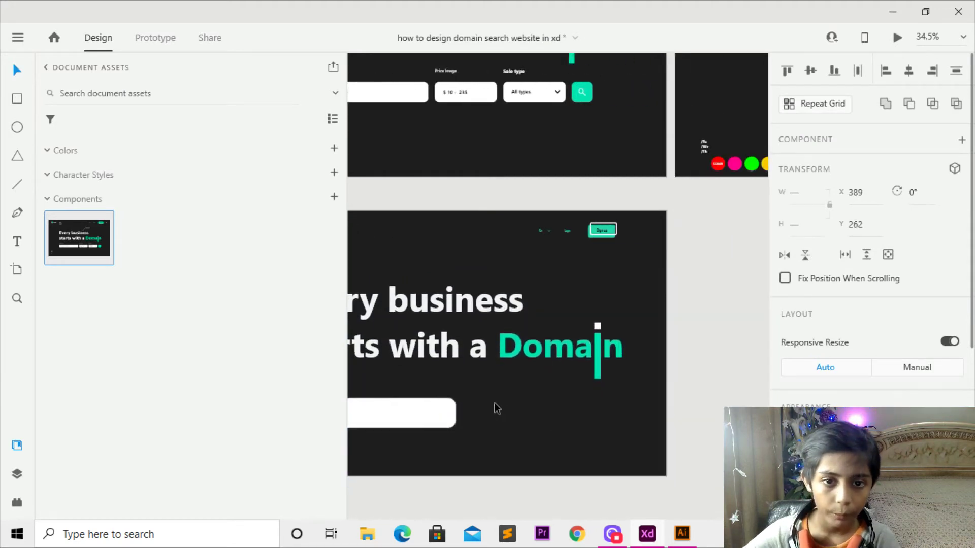
{"action": "key", "text": "Up"}
{"action": "key", "text": "Up"}
{"action": "key", "text": "Up"}
{"action": "key", "text": "Up"}
{"action": "key", "text": "Up"}
{"action": "key", "text": "Up"}
{"action": "key", "text": "Up"}
{"action": "key", "text": "Up"}
{"action": "left_click_drag", "start_coordinate": [498, 393], "coordinate": [725, 407]}
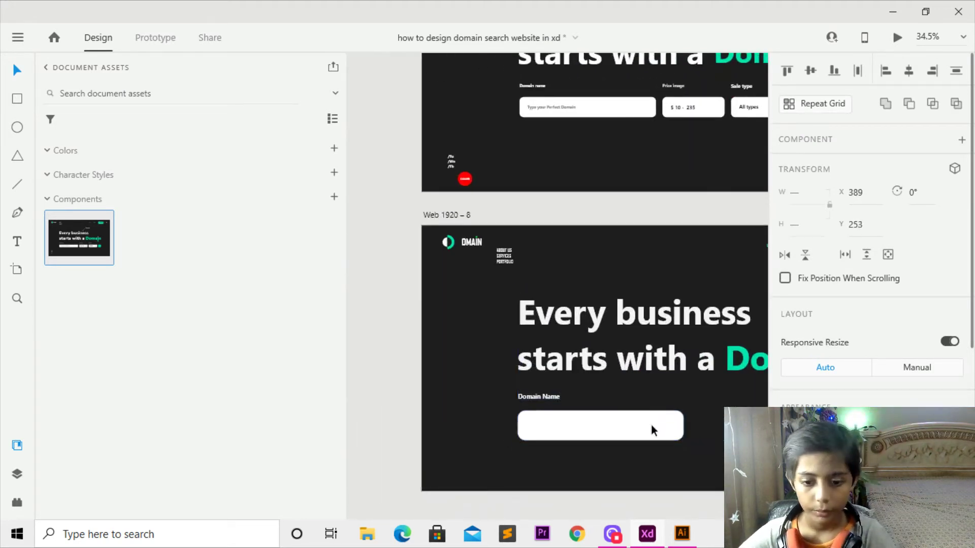
{"action": "key", "text": "shift+Up"}
{"action": "key", "text": "shift+Up"}
- Reduce the white rectangle's height to 122 px, keeping its width and upper edge in place
{"action": "left_click", "coordinate": [609, 434]}
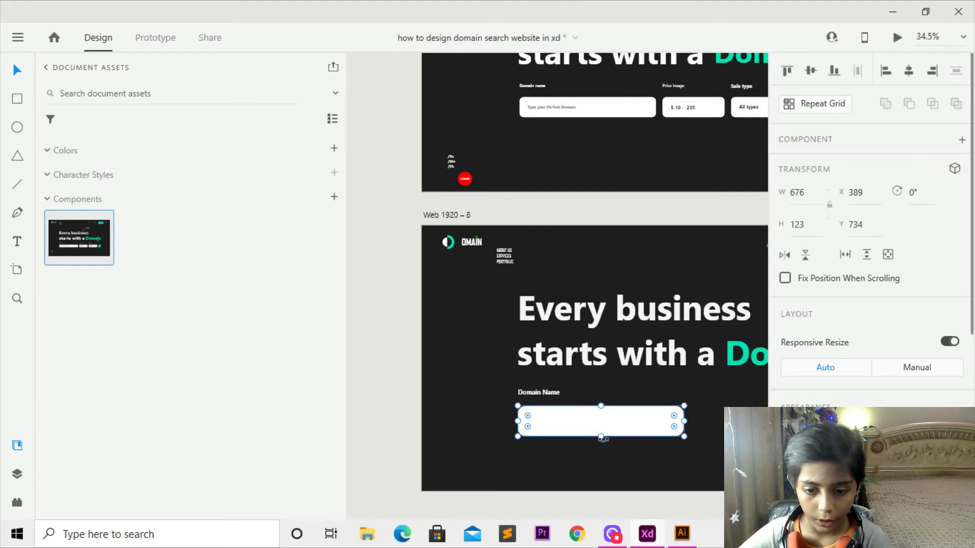
{"action": "mouse_move", "coordinate": [602, 437]}
{"action": "left_mouse_down"}
{"action": "mouse_move", "coordinate": [612, 431]}
{"action": "mouse_move", "coordinate": [602, 436]}
{"action": "left_mouse_up"}
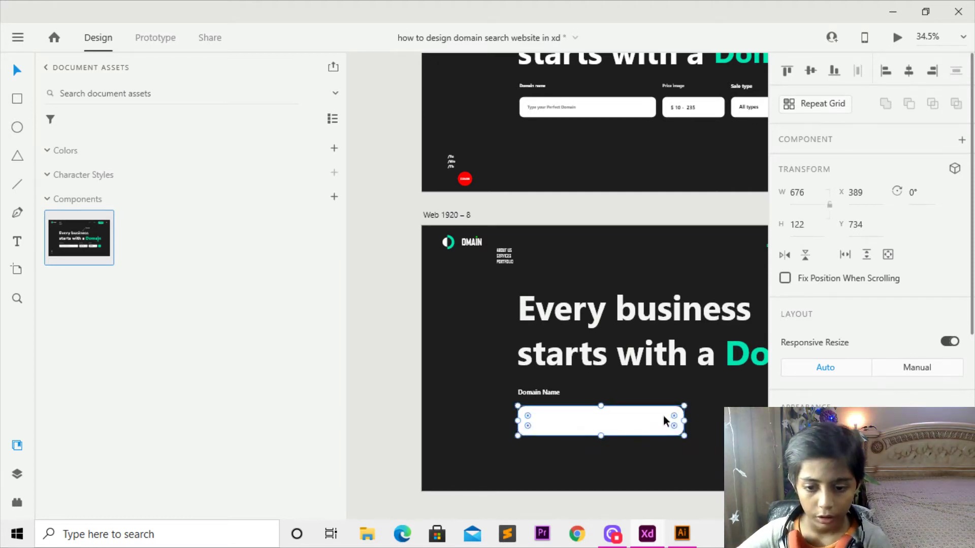
{"action": "left_click_drag", "start_coordinate": [673, 415], "coordinate": [673, 412]}
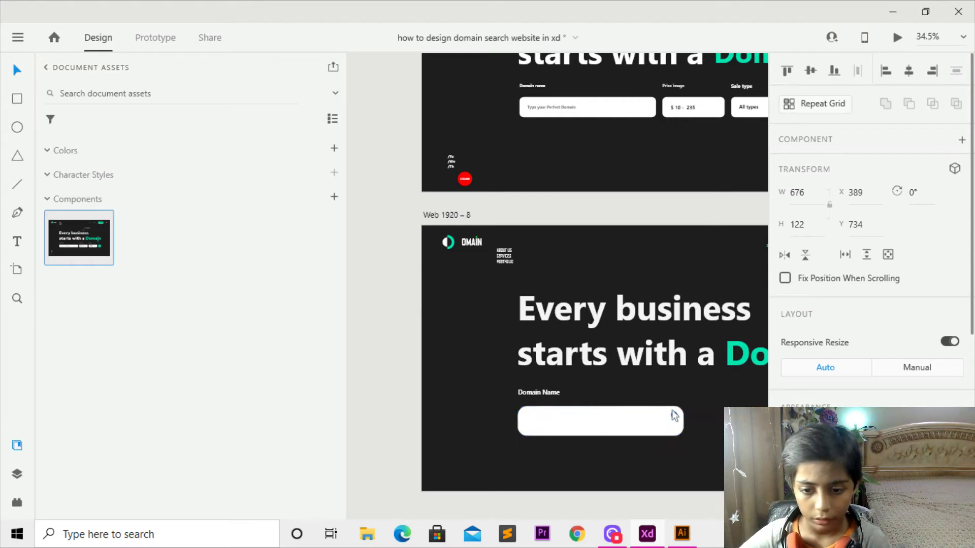
{"action": "left_click", "coordinate": [675, 408]}
- Narrow the domain field to 595 px and place a duplicate beside it as a second field 295 px wide
{"action": "scroll", "coordinate": [514, 400], "scroll_direction": "right", "scroll_amount": 5}
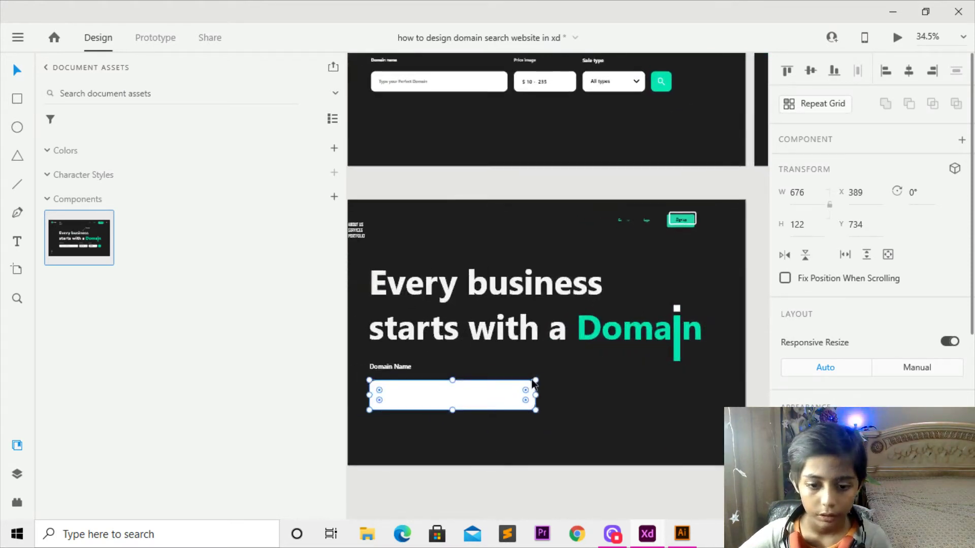
{"action": "key", "text": "alt"}
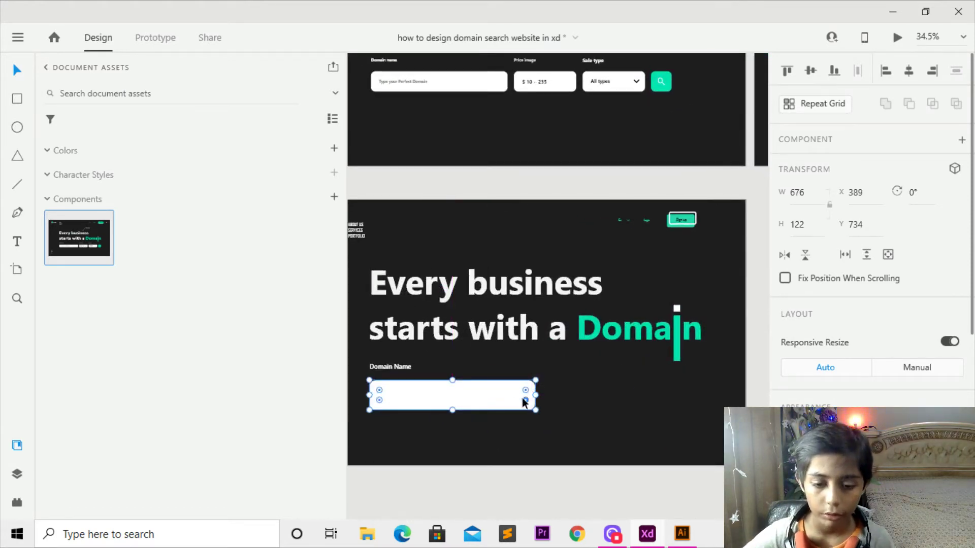
{"action": "left_click_drag", "start_coordinate": [536, 393], "coordinate": [594, 425]}
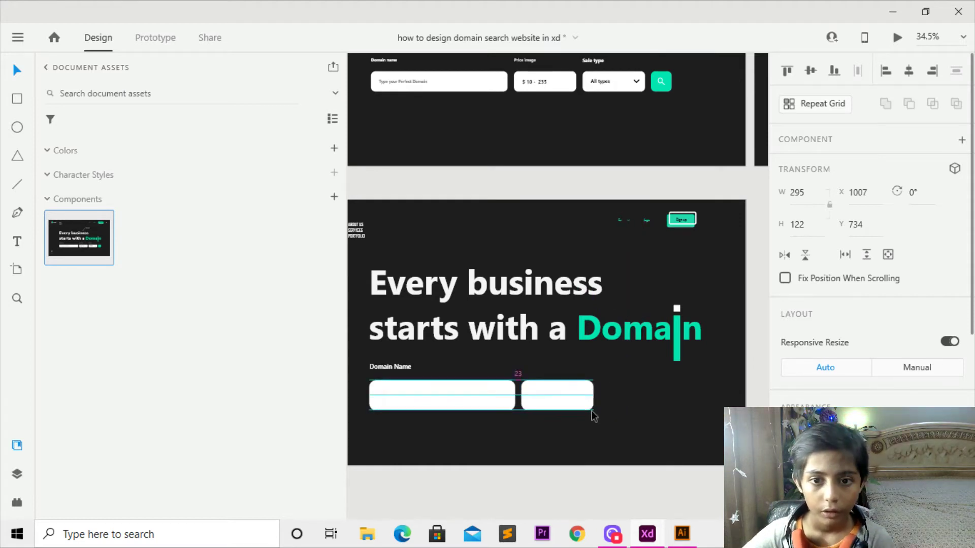
- Widen the domain field slightly, shift the second field along, and add a third duplicate 331 px wide at X 1381
{"action": "left_click", "coordinate": [477, 398]}
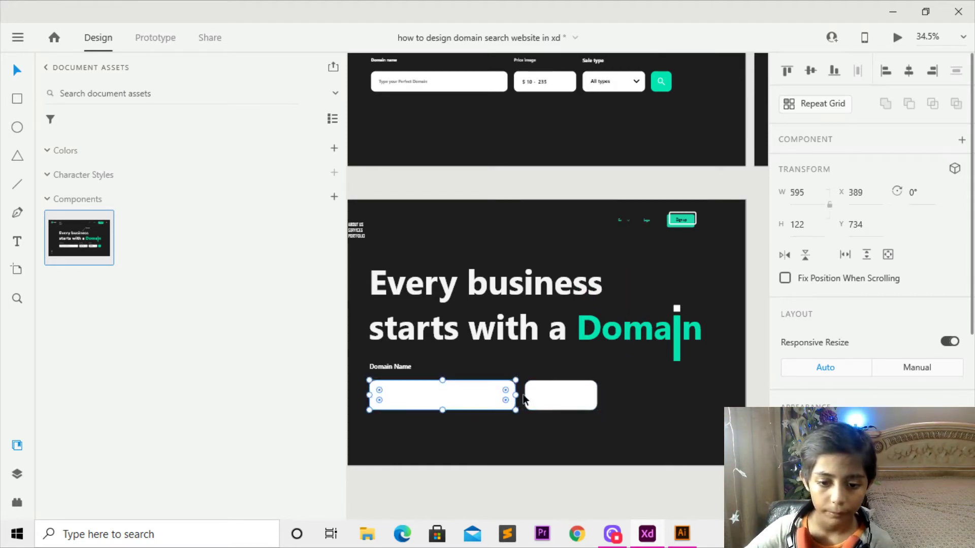
{"action": "left_click_drag", "start_coordinate": [517, 394], "coordinate": [632, 390]}
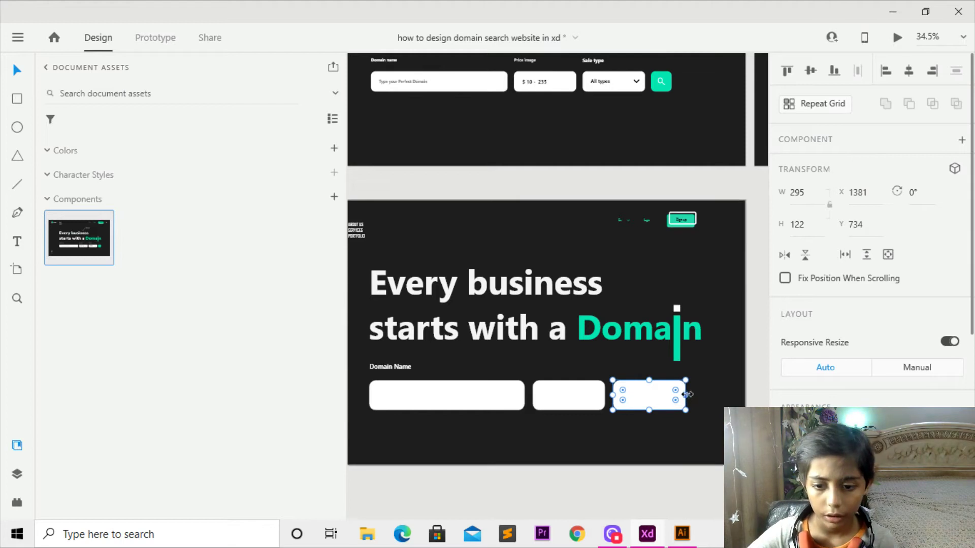
{"action": "left_click_drag", "start_coordinate": [687, 396], "coordinate": [694, 398]}
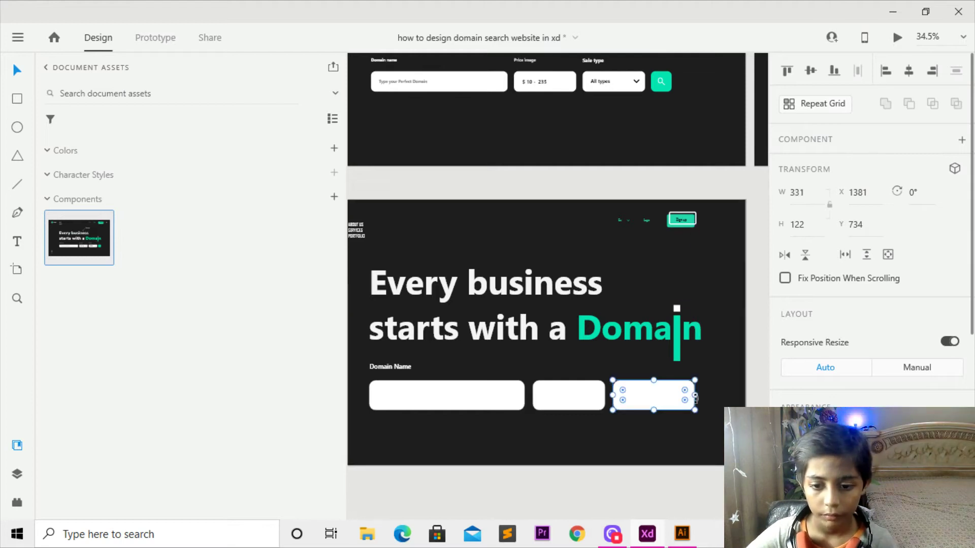
{"action": "key", "text": "Escape"}
- Select the headline, Domain Name label and all three fields on Web 1920 – 8 and nudge them left together
{"action": "scroll", "coordinate": [633, 422], "scroll_direction": "down", "scroll_amount": 3}
{"action": "left_click", "coordinate": [686, 403]}
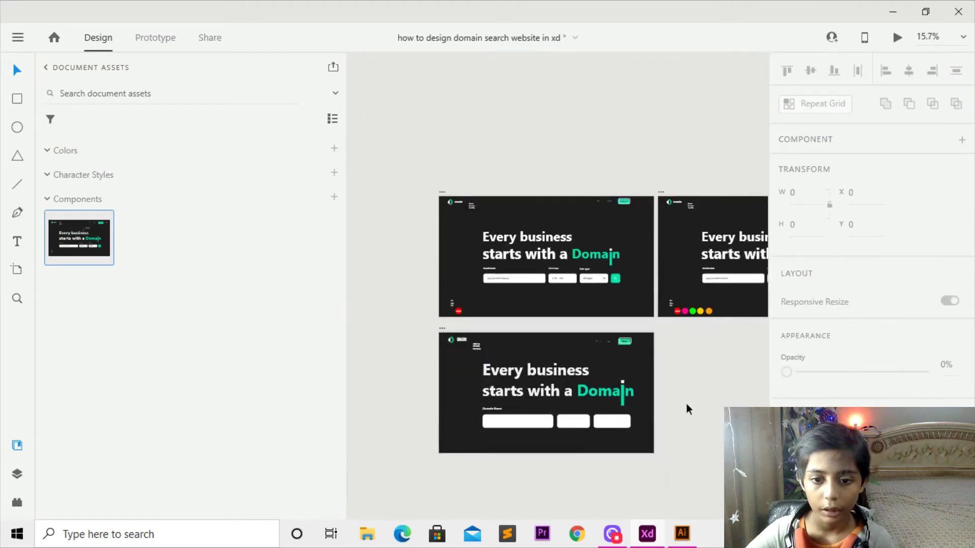
{"action": "scroll", "coordinate": [650, 416], "scroll_direction": "up", "scroll_amount": 1}
{"action": "left_click_drag", "start_coordinate": [651, 417], "coordinate": [473, 474]}
{"action": "left_click_drag", "start_coordinate": [538, 450], "coordinate": [545, 450]}
{"action": "left_click", "coordinate": [548, 456]}
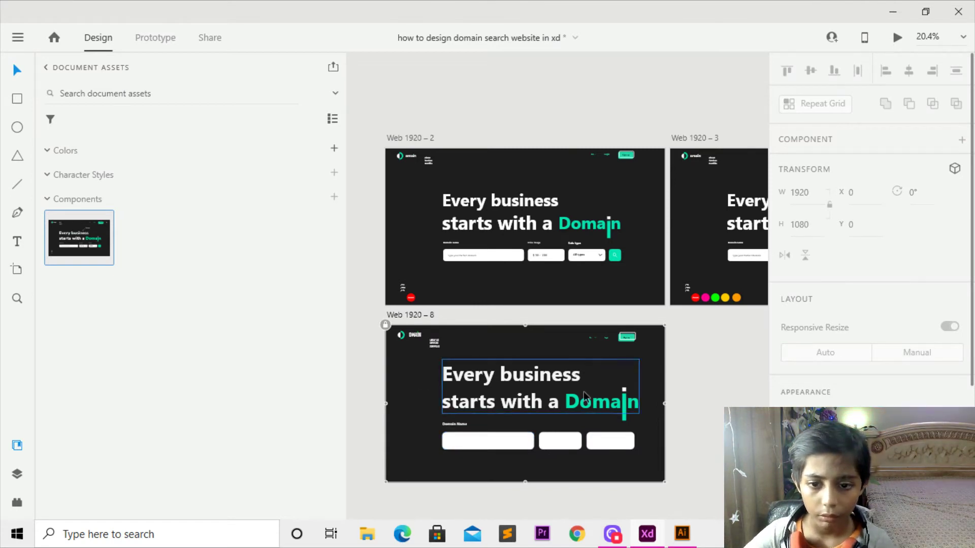
{"action": "scroll", "coordinate": [615, 431], "scroll_direction": "up", "scroll_amount": 5}
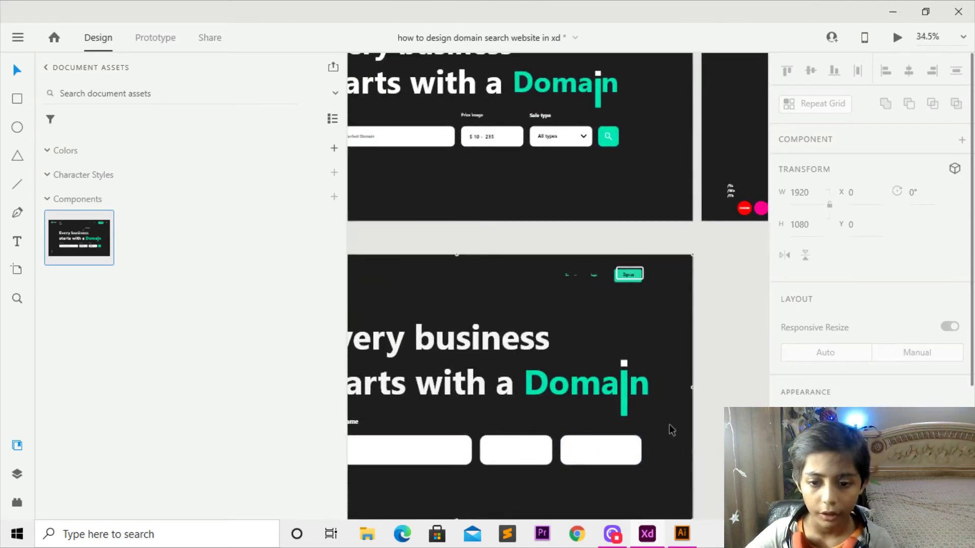
{"action": "left_click_drag", "start_coordinate": [669, 425], "coordinate": [335, 483]}
{"action": "left_click", "coordinate": [494, 342]}
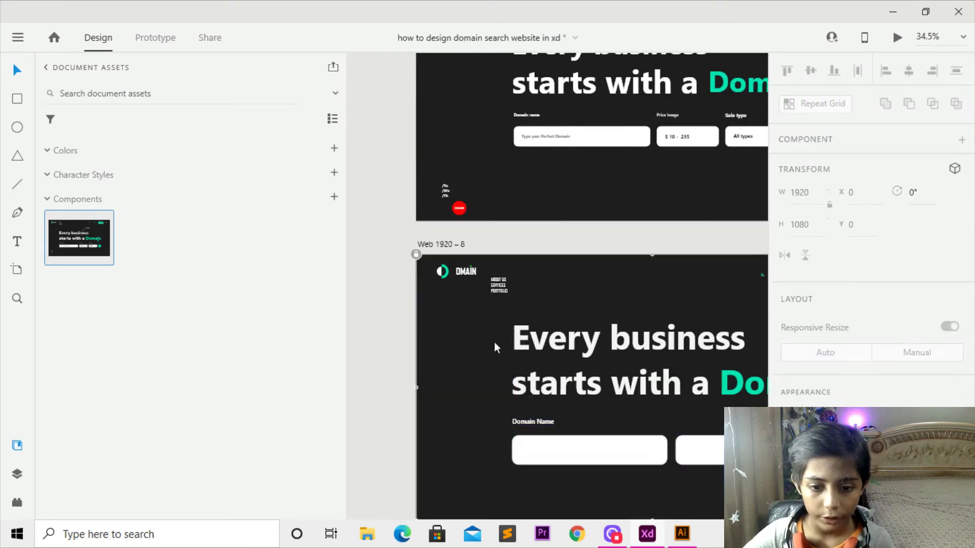
{"action": "left_click_drag", "start_coordinate": [482, 327], "coordinate": [561, 361]}
{"action": "scroll", "coordinate": [562, 361], "scroll_direction": "left", "scroll_amount": 3}
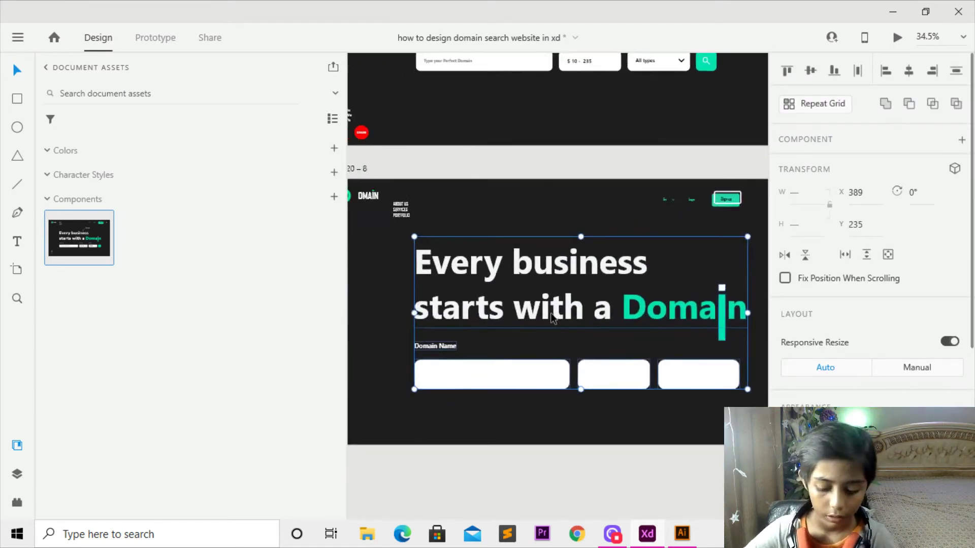
{"action": "key", "text": "Left"}
{"action": "key", "text": "Left"}
{"action": "key", "text": "Left"}
{"action": "key", "text": "Left"}
{"action": "key", "text": "Left"}
{"action": "key", "text": "Left"}
{"action": "key", "text": "Left"}
{"action": "key", "text": "Left"}
{"action": "key", "text": "Left"}
{"action": "key", "text": "Left"}
{"action": "key", "text": "Left"}
{"action": "key", "text": "Left"}
{"action": "key", "text": "Left"}
{"action": "key", "text": "Left"}
{"action": "key", "text": "Left"}
{"action": "key", "text": "Left"}
{"action": "key", "text": "Left"}
{"action": "key", "text": "Left"}
{"action": "key", "text": "Left"}
{"action": "key", "text": "Left"}
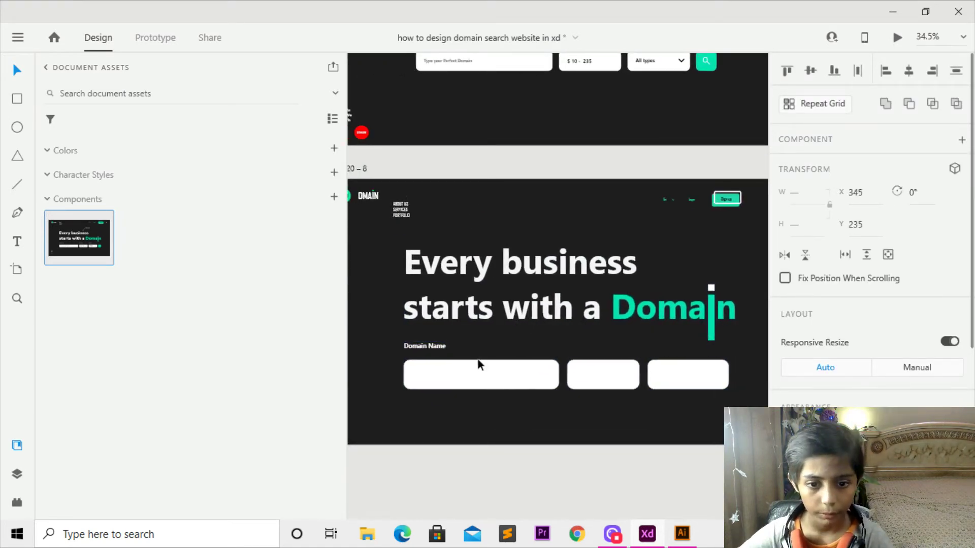
{"action": "key", "text": "Left"}
{"action": "key", "text": "Left"}
{"action": "key", "text": "Left"}
{"action": "key", "text": "Left"}
{"action": "key", "text": "Left"}
{"action": "key", "text": "Left"}
{"action": "key", "text": "Left"}
{"action": "key", "text": "Left"}
{"action": "key", "text": "Left"}
{"action": "key", "text": "Left"}
{"action": "key", "text": "Left"}
{"action": "key", "text": "Left"}
{"action": "key", "text": "Left"}
{"action": "key", "text": "Left"}
{"action": "key", "text": "Left"}
{"action": "key", "text": "Left"}
{"action": "key", "text": "Left"}
{"action": "key", "text": "Left"}
{"action": "key", "text": "Left"}
{"action": "key", "text": "Left"}
{"action": "left_click", "coordinate": [498, 404]}
- Draw a near-square rectangle about 115 by 113 px beyond the third field, aligned with the fields' upper edge
{"action": "left_click_drag", "start_coordinate": [660, 279], "coordinate": [549, 273]}
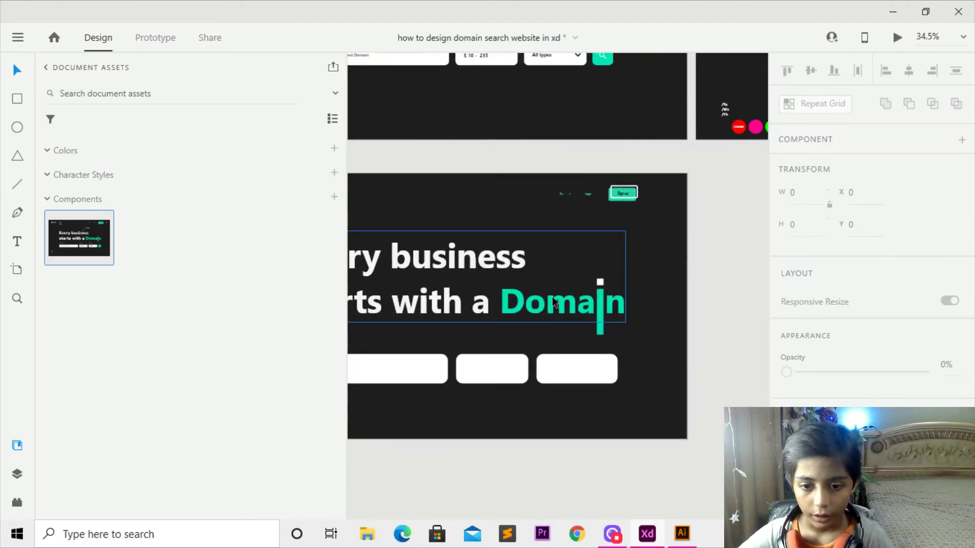
{"action": "scroll", "coordinate": [553, 303], "scroll_direction": "up", "scroll_amount": 3}
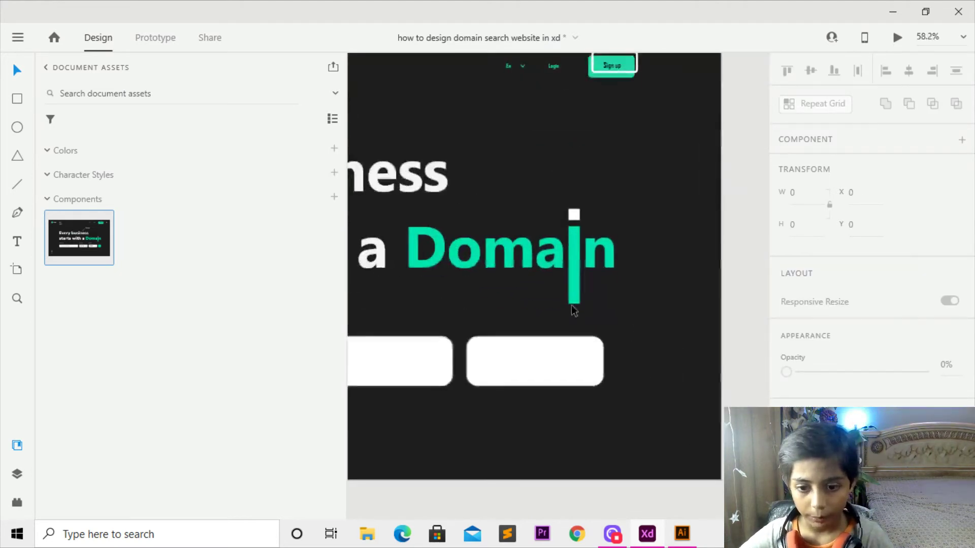
{"action": "left_click", "coordinate": [17, 97]}
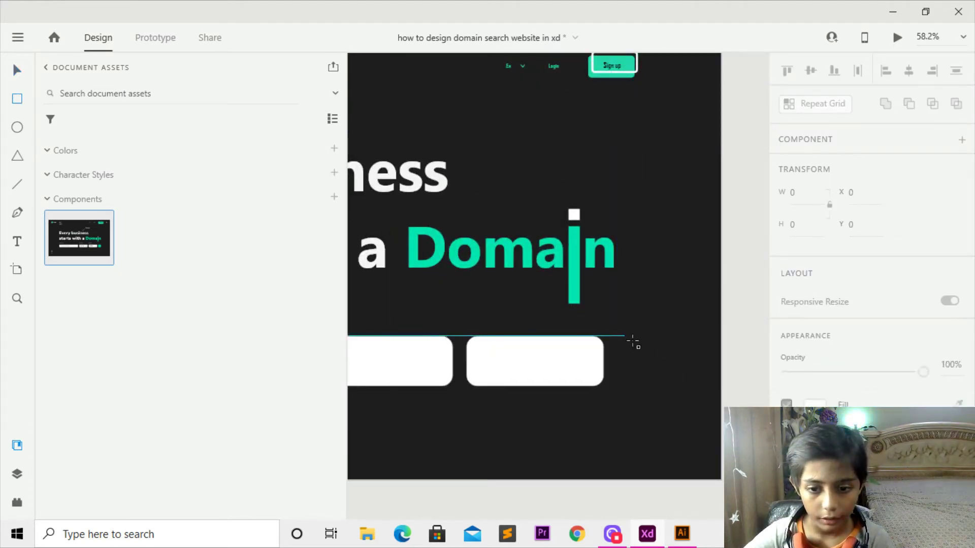
{"action": "left_click_drag", "start_coordinate": [624, 336], "coordinate": [673, 383]}
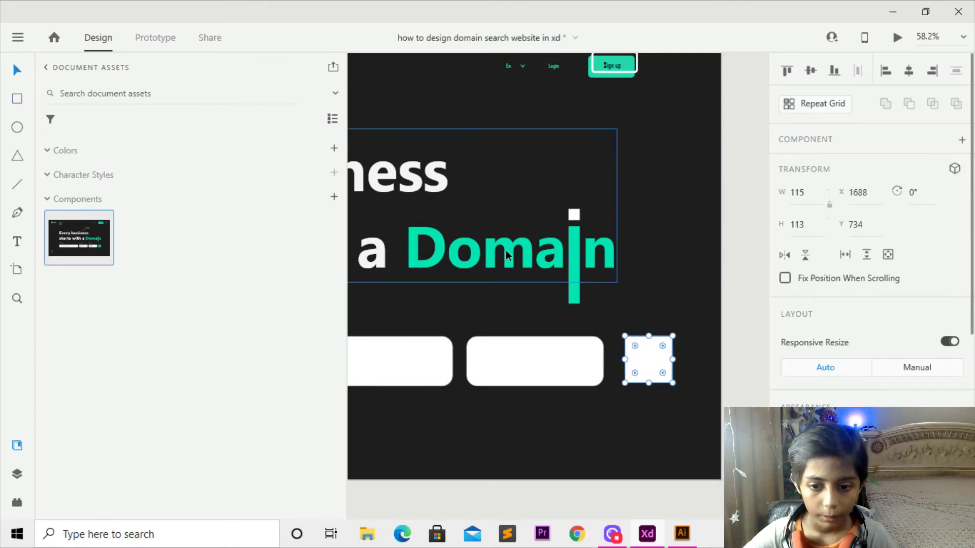
- Fill the new square with the green #04E4B2 used by the search button on Web 1920 – 2
{"action": "scroll", "coordinate": [592, 315], "scroll_direction": "up", "scroll_amount": 5}
{"action": "scroll", "coordinate": [592, 316], "scroll_direction": "down", "scroll_amount": 3}
{"action": "left_click", "coordinate": [586, 134]}
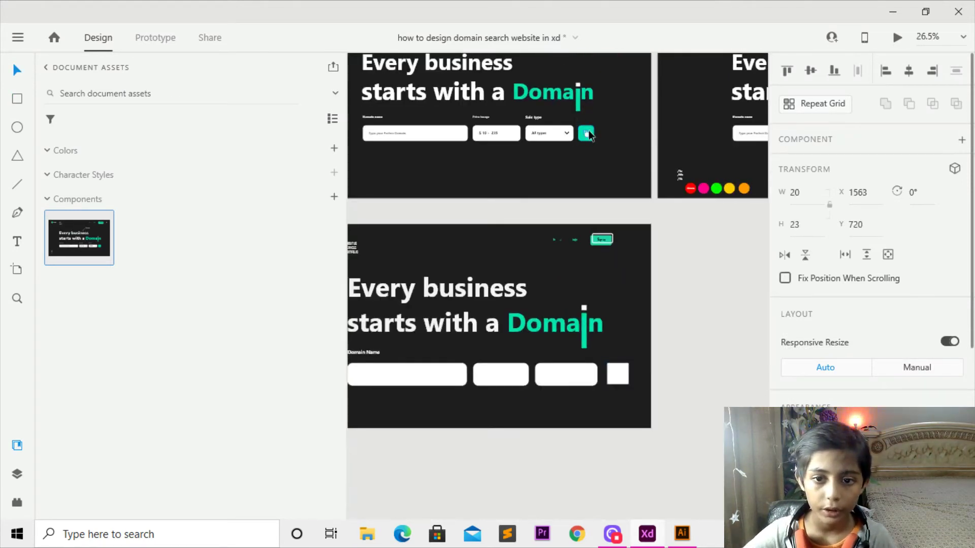
{"action": "scroll", "coordinate": [922, 391], "scroll_direction": "down", "scroll_amount": 5}
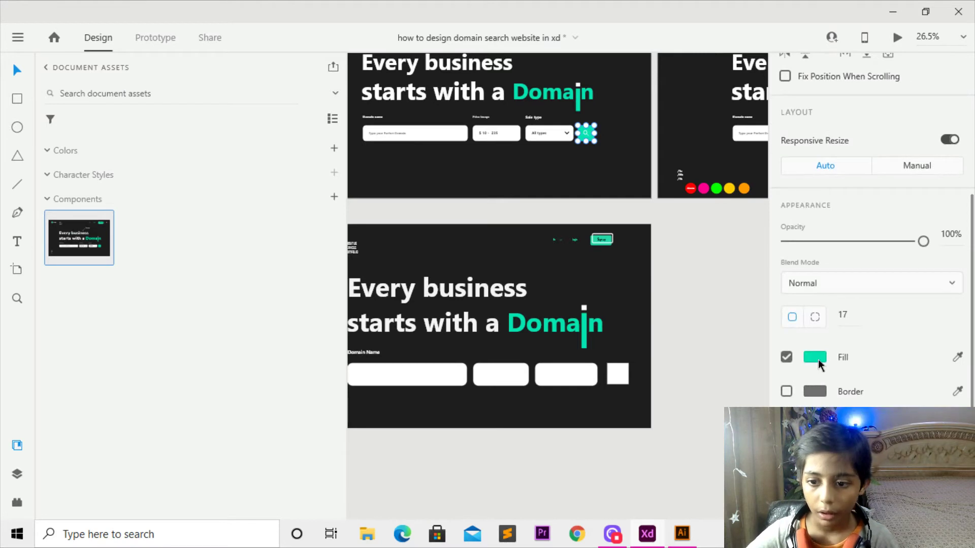
{"action": "left_click", "coordinate": [815, 356]}
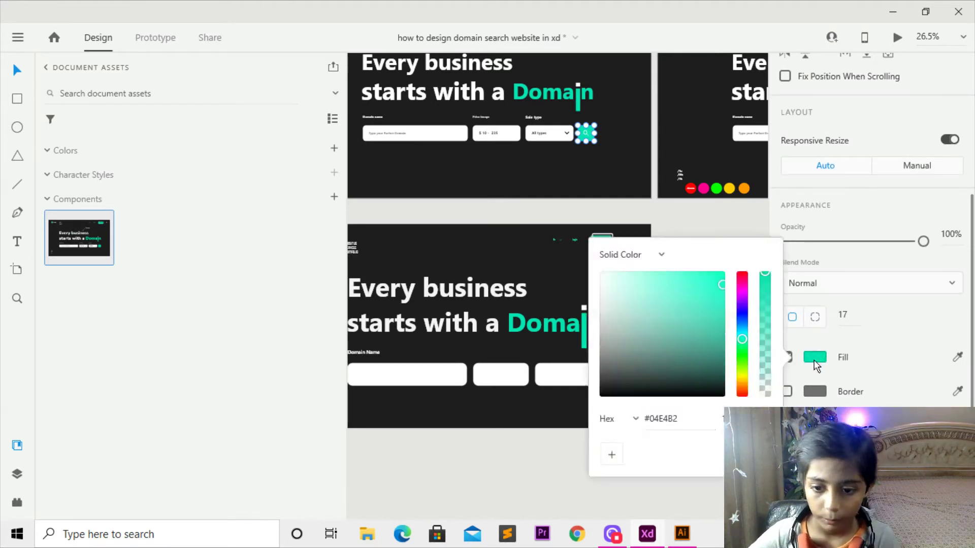
{"action": "scroll", "coordinate": [678, 380], "scroll_direction": "up", "scroll_amount": 3}
{"action": "left_click", "coordinate": [555, 378]}
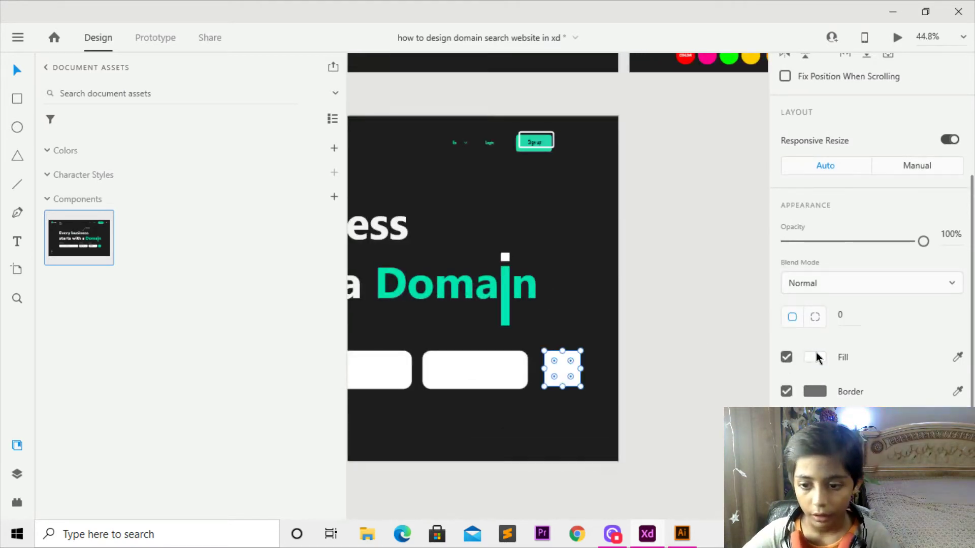
{"action": "left_click", "coordinate": [816, 353]}
{"action": "type", "text": "#00E4B2"}
{"action": "key", "text": "Return"}
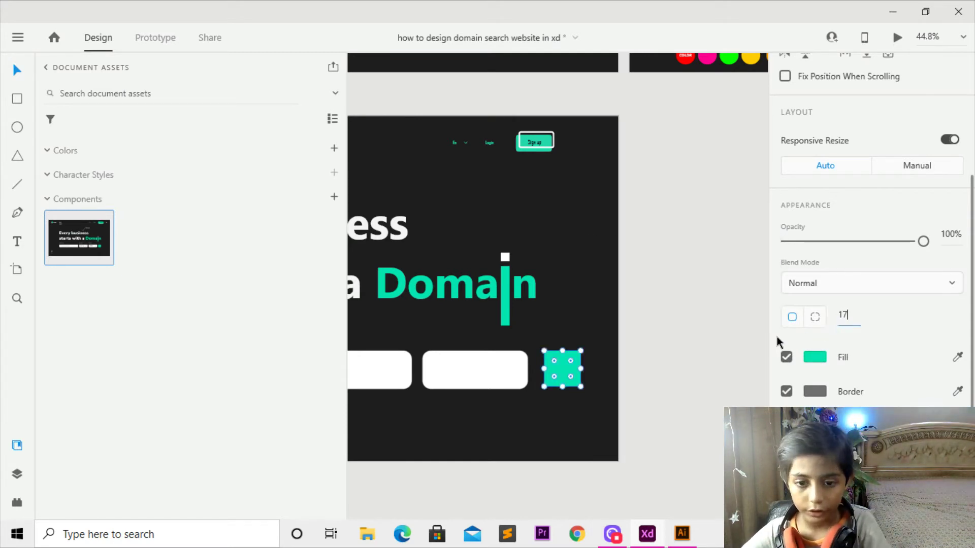
- Set the green square's corner radius to 17 and shrink it slightly from its lower and right edges
{"action": "type", "text": "17"}
{"action": "left_click", "coordinate": [616, 358]}
{"action": "left_click_drag", "start_coordinate": [561, 386], "coordinate": [567, 386]}
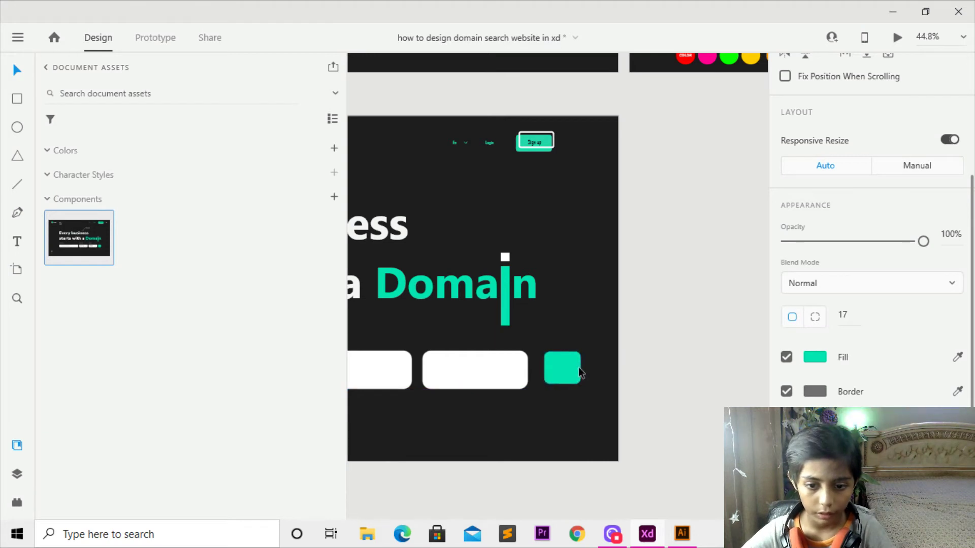
{"action": "left_click_drag", "start_coordinate": [580, 367], "coordinate": [576, 375]}
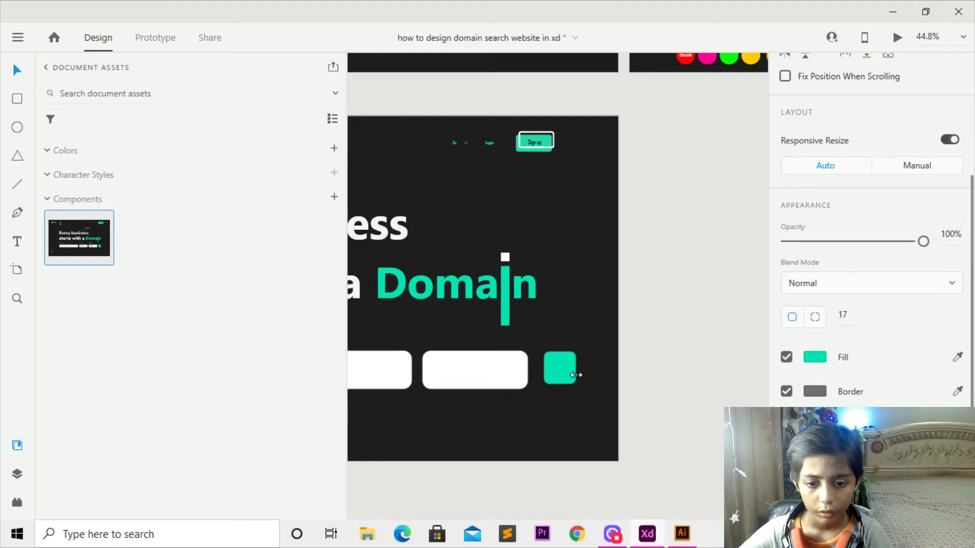
{"action": "left_click", "coordinate": [592, 370]}
{"action": "left_click", "coordinate": [557, 379]}
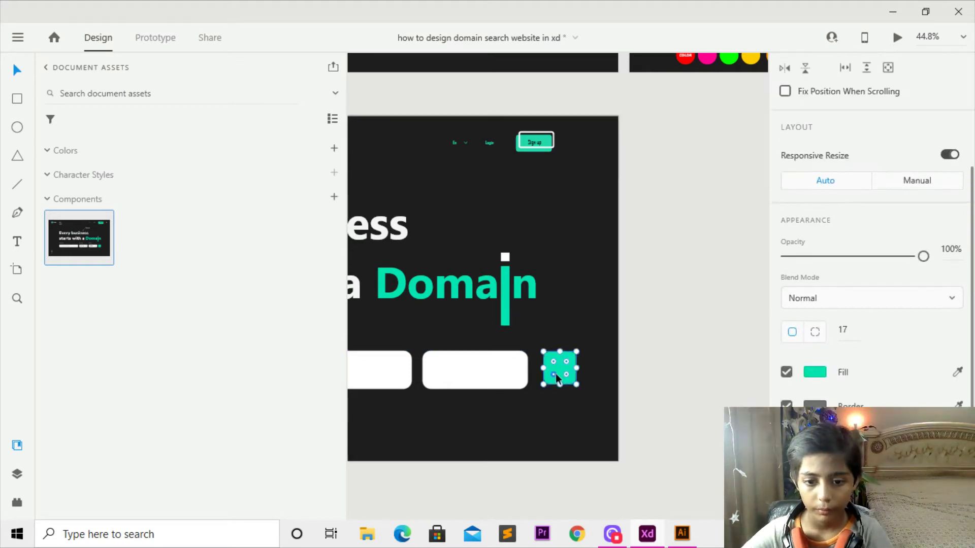
{"action": "left_click", "coordinate": [618, 369]}
- Draw a circle about 51 px in diameter inside the green square as the search icon's lens
{"action": "scroll", "coordinate": [531, 366], "scroll_direction": "up", "scroll_amount": 5}
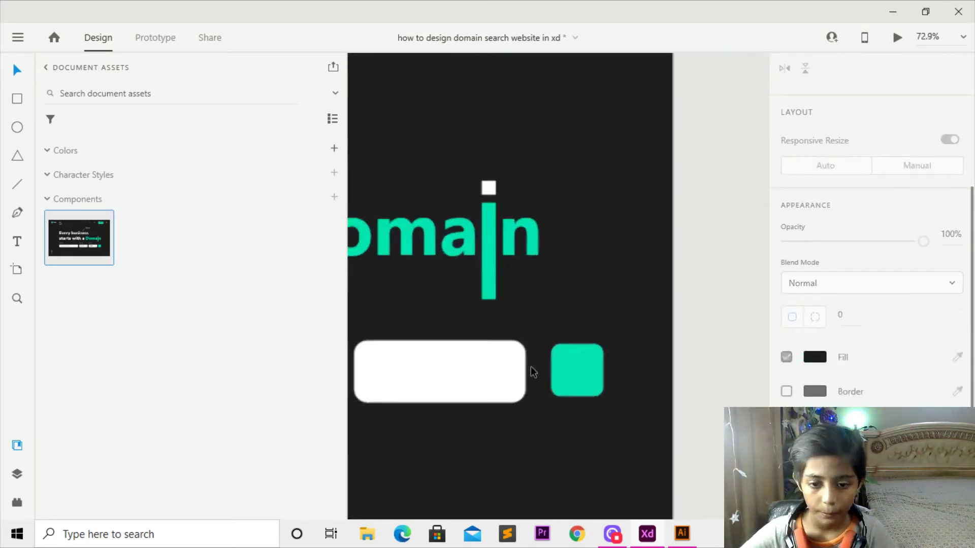
{"action": "left_click", "coordinate": [17, 131]}
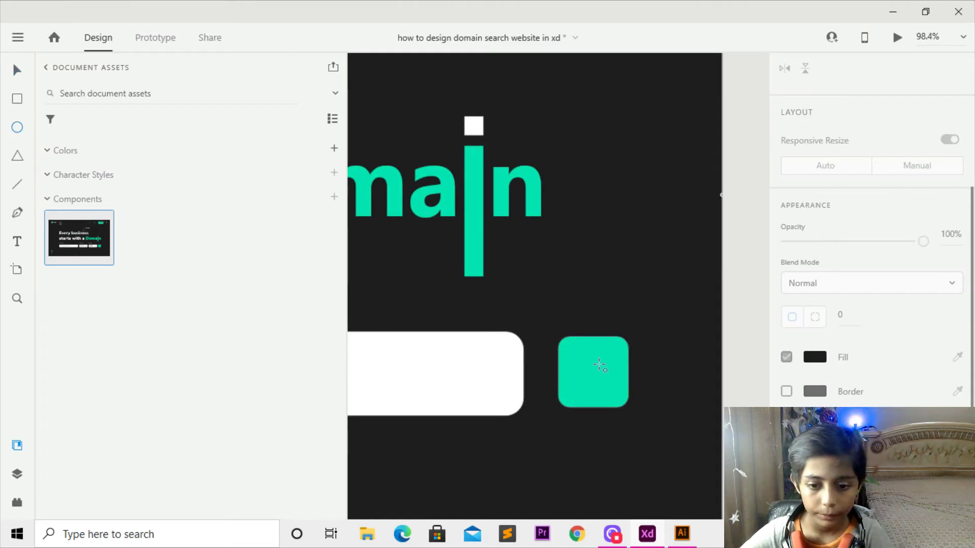
{"action": "left_click_drag", "start_coordinate": [587, 362], "coordinate": [592, 367]}
{"action": "left_click_drag", "start_coordinate": [552, 393], "coordinate": [551, 393]}
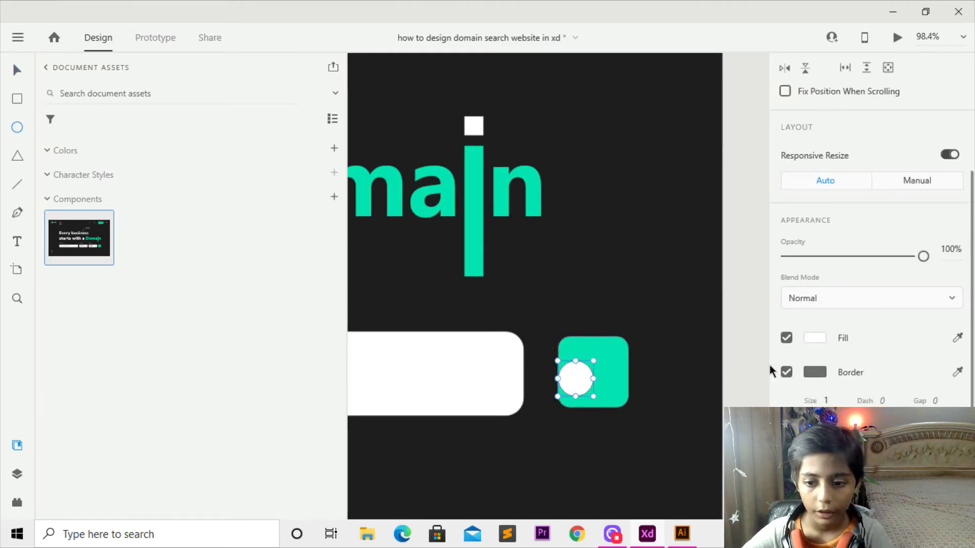
- Remove the circle's fill and keep its border enabled so only an outline is drawn
{"action": "left_click", "coordinate": [786, 371]}
{"action": "left_click", "coordinate": [793, 362]}
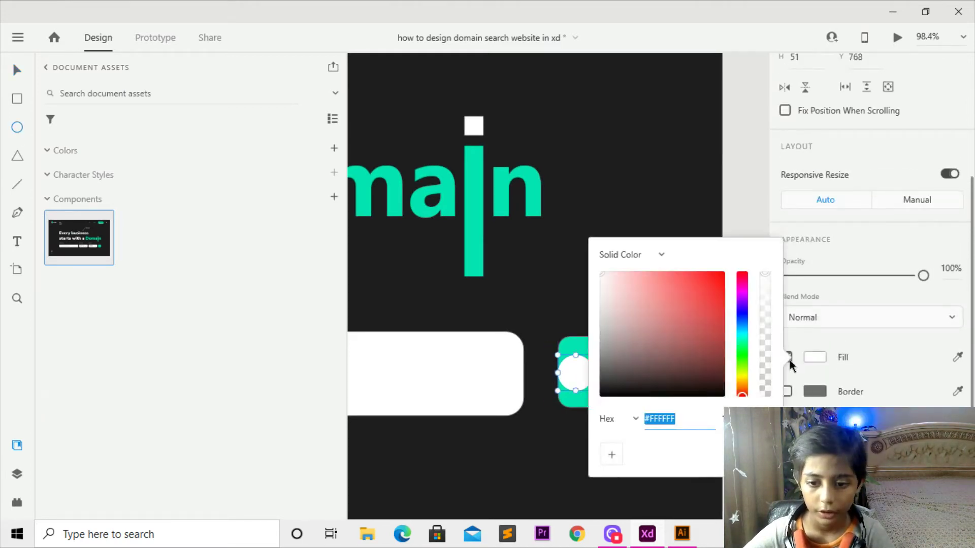
{"action": "left_click", "coordinate": [791, 357]}
{"action": "left_click", "coordinate": [789, 358]}
{"action": "left_click", "coordinate": [786, 391]}
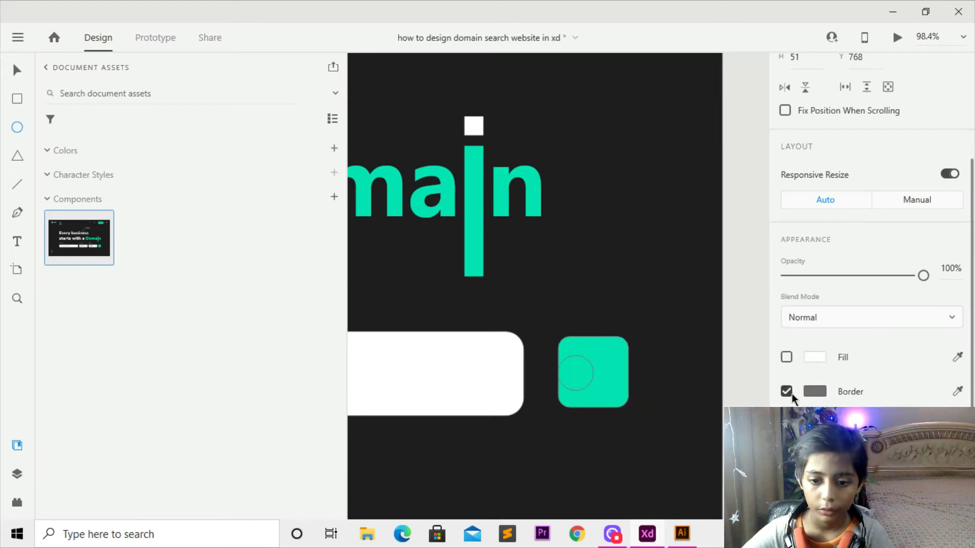
- Set the lens circle's border colour to white and thicken the border
{"action": "left_click", "coordinate": [814, 391]}
{"action": "left_click", "coordinate": [806, 388]}
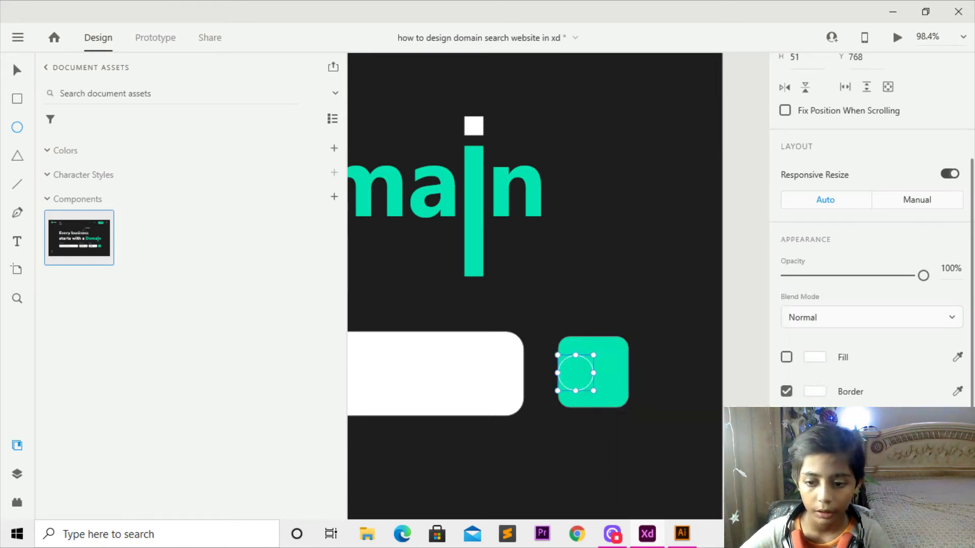
{"action": "key", "text": "Return"}
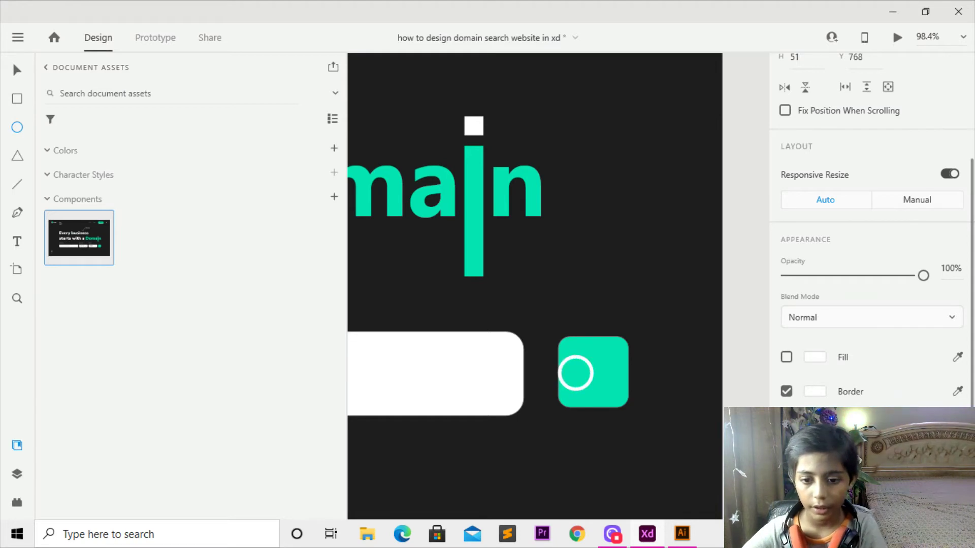
- Move the lens circle up to Y 761 and shrink it to about 35 px in diameter inside the green square
{"action": "key", "text": "Up"}
{"action": "key", "text": "Up"}
{"action": "key", "text": "Up"}
{"action": "key", "text": "Up"}
{"action": "key", "text": "Up"}
{"action": "key", "text": "Up"}
{"action": "key", "text": "Up"}
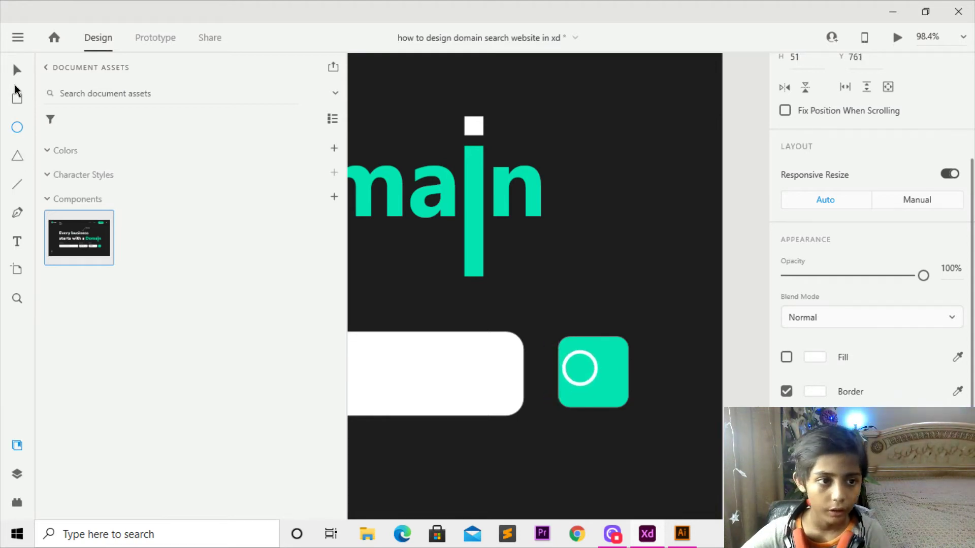
{"action": "left_click", "coordinate": [16, 69]}
{"action": "left_click", "coordinate": [605, 387]}
{"action": "left_click_drag", "start_coordinate": [604, 387], "coordinate": [596, 380]}
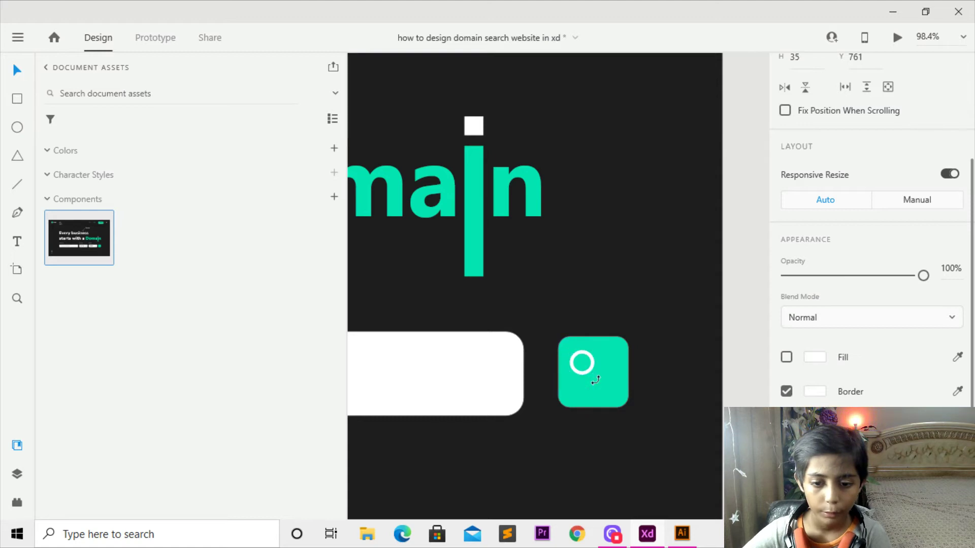
{"action": "left_click", "coordinate": [631, 380]}
- Draw a short diagonal handle line, about 19 px high, down and right from the circle's lower-right edge with the Pen tool
{"action": "scroll", "coordinate": [559, 391], "scroll_direction": "up", "scroll_amount": 4}
{"action": "left_click", "coordinate": [16, 212]}
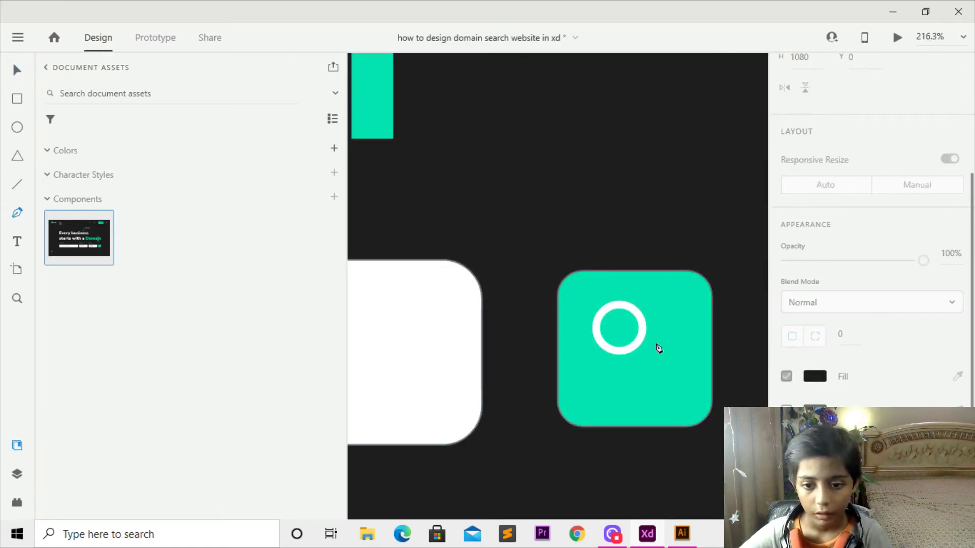
{"action": "left_click", "coordinate": [634, 344]}
{"action": "left_click", "coordinate": [664, 373]}
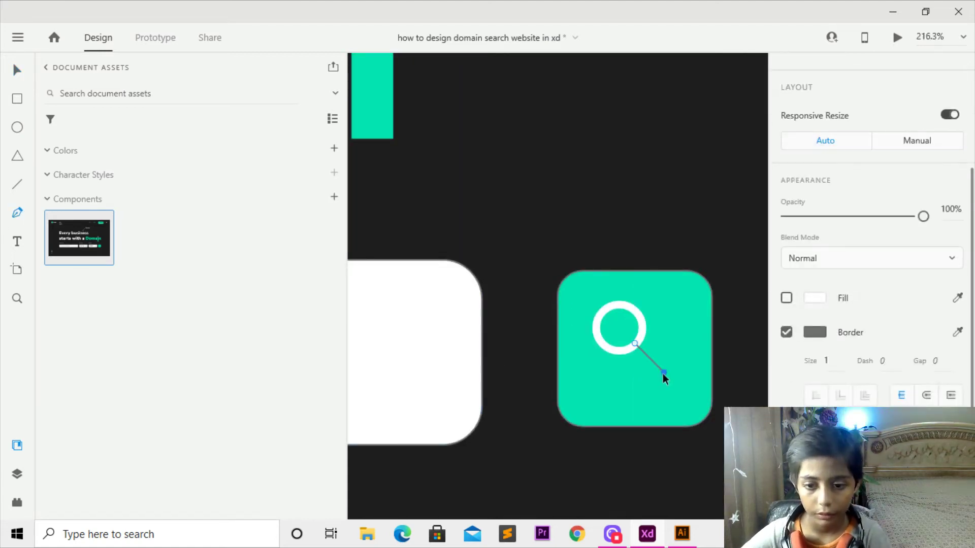
{"action": "left_click", "coordinate": [16, 69]}
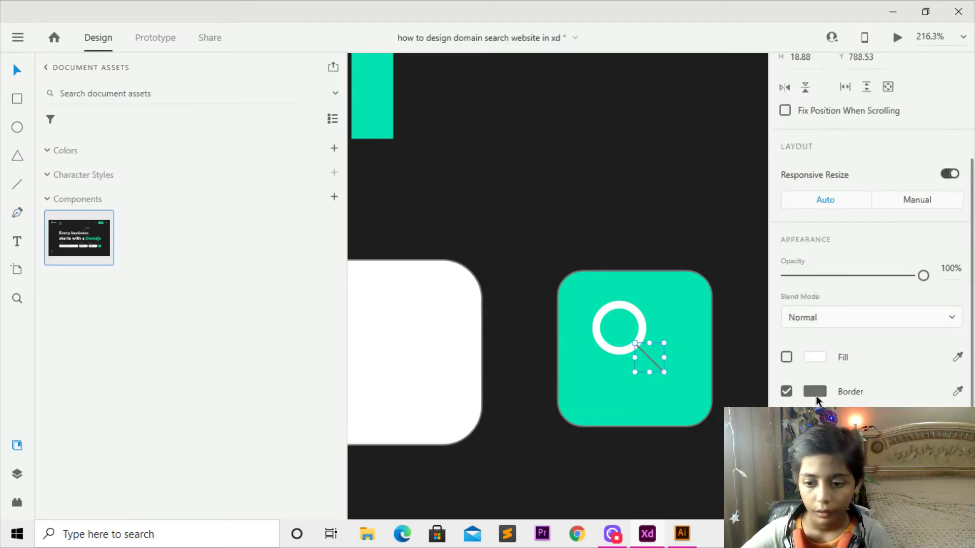
- Set the handle line's border colour to white (fff) and its border size to 7
{"action": "left_click", "coordinate": [815, 394]}
{"action": "type", "text": "fff"}
{"action": "key", "text": "Return"}
{"action": "key", "text": "Escape"}
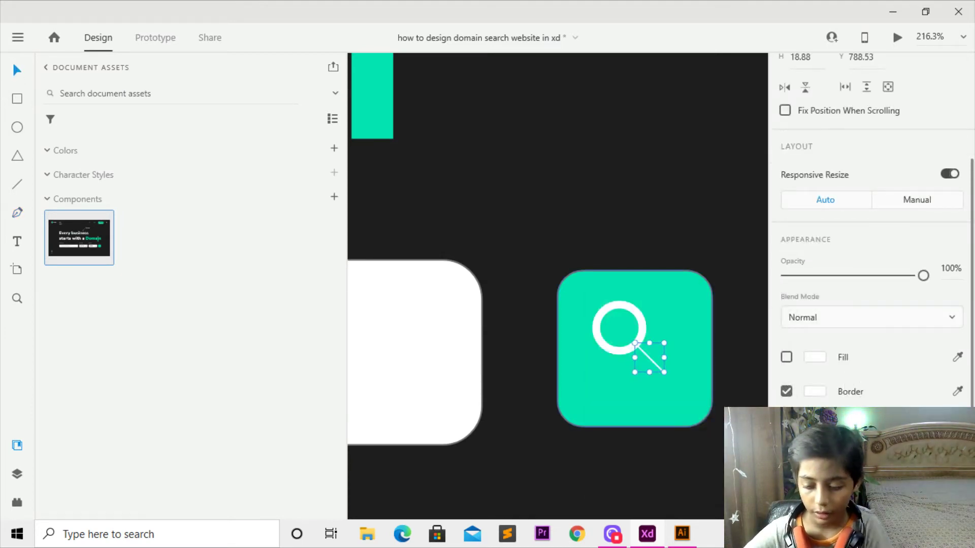
{"action": "type", "text": "7"}
{"action": "key", "text": "Return"}
{"action": "left_click", "coordinate": [734, 306]}
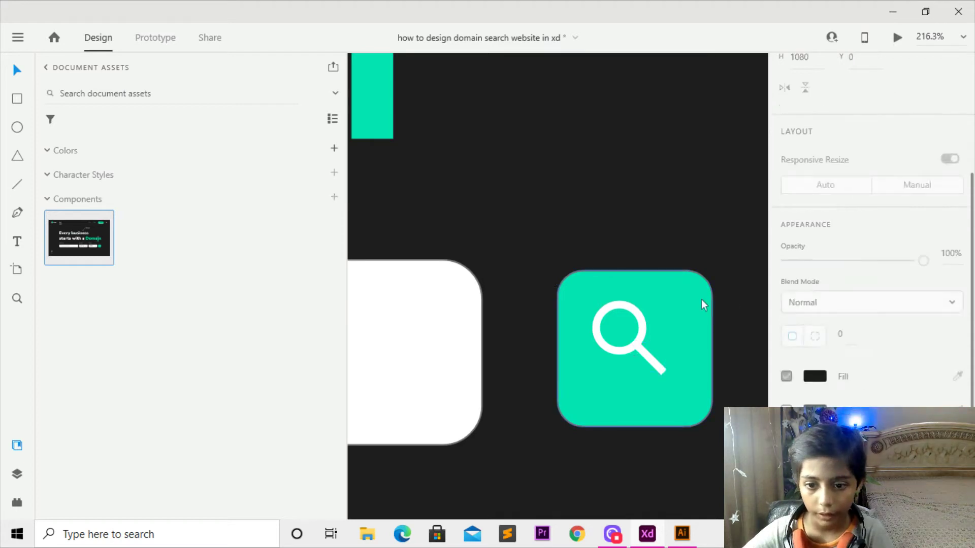
{"action": "left_click_drag", "start_coordinate": [701, 299], "coordinate": [645, 349]}
{"action": "key", "text": "ctrl+z"}
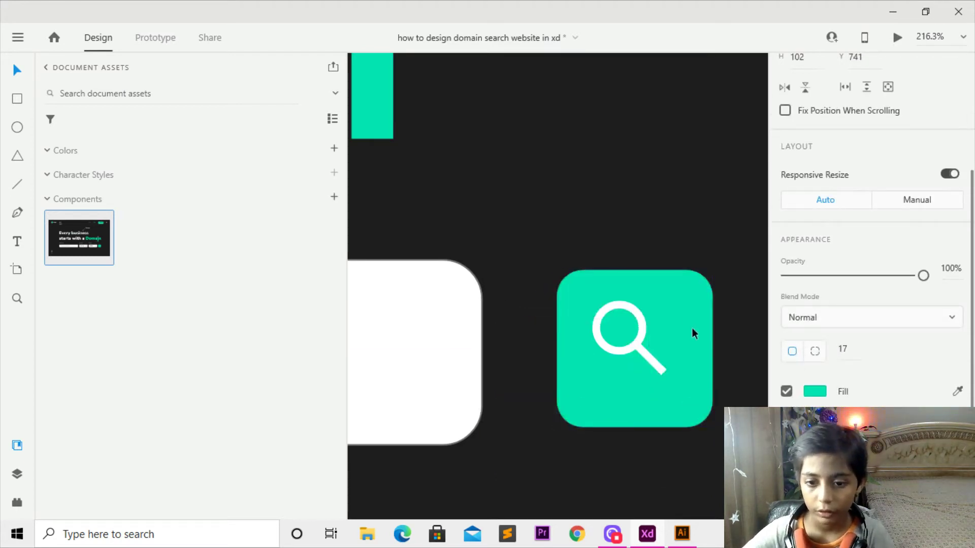
{"action": "left_click_drag", "start_coordinate": [694, 330], "coordinate": [659, 326]}
{"action": "key", "text": "ctrl+z"}
- Lock the green square and move the magnifier's circle and handle slightly down and right towards the square's centre
{"action": "right_click", "coordinate": [682, 310]}
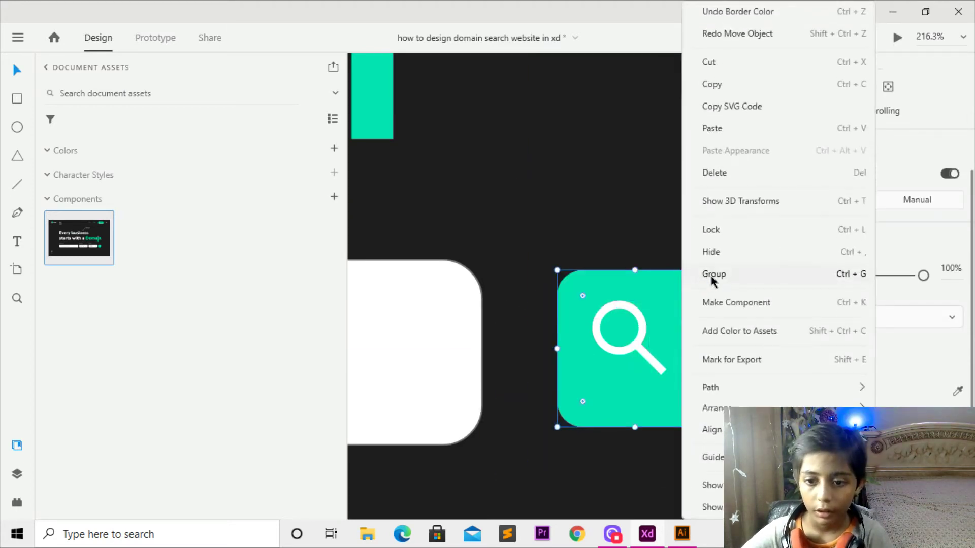
{"action": "left_click", "coordinate": [720, 226]}
{"action": "left_click", "coordinate": [623, 357]}
{"action": "left_click_drag", "start_coordinate": [624, 357], "coordinate": [626, 383]}
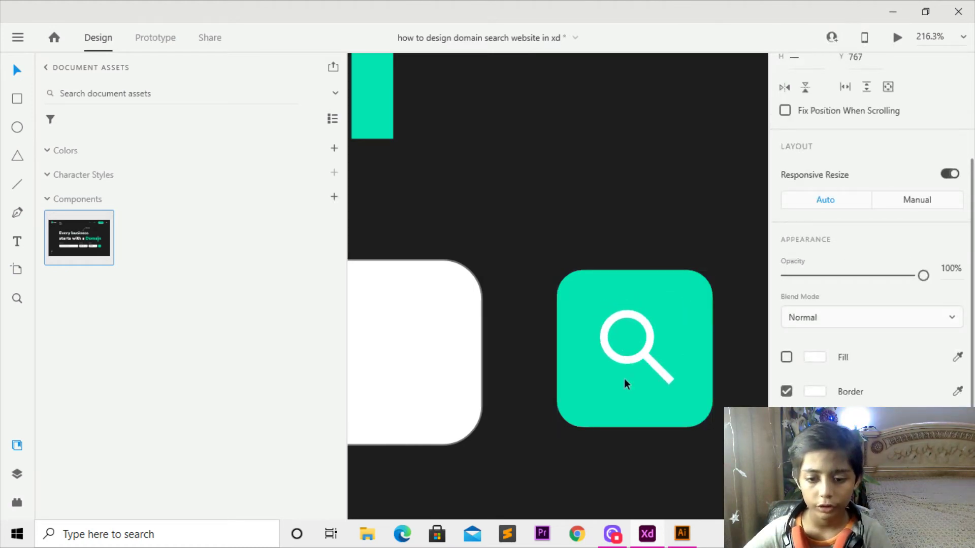
{"action": "left_click", "coordinate": [626, 412]}
{"action": "scroll", "coordinate": [622, 405], "scroll_direction": "down", "scroll_amount": 1}
{"action": "scroll", "coordinate": [621, 401], "scroll_direction": "down", "scroll_amount": 8}
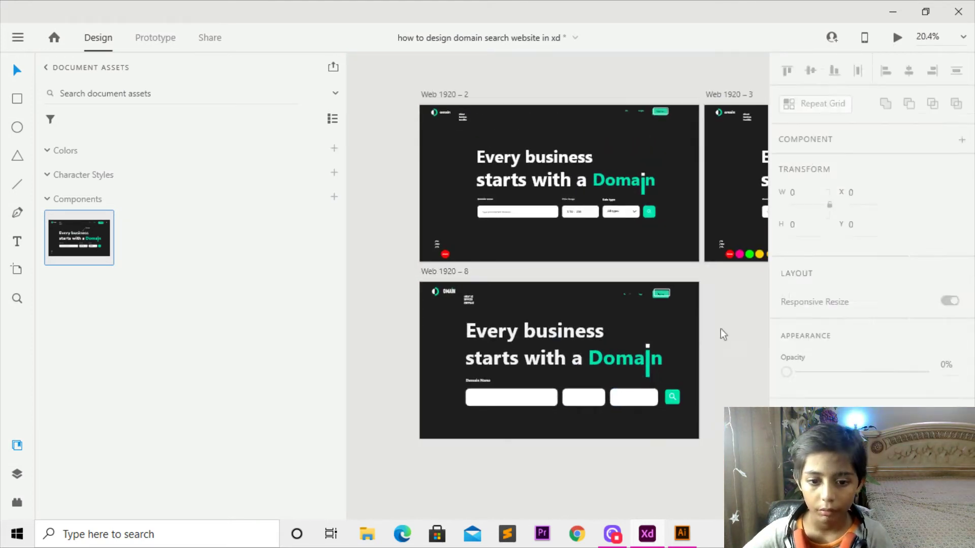
{"action": "left_click_drag", "start_coordinate": [720, 328], "coordinate": [405, 426]}
{"action": "key", "text": "Left"}
{"action": "key", "text": "Left"}
{"action": "key", "text": "Left"}
{"action": "key", "text": "Left"}
{"action": "key", "text": "Left"}
{"action": "key", "text": "Left"}
{"action": "key", "text": "Left"}
{"action": "key", "text": "Left"}
{"action": "key", "text": "Left"}
{"action": "key", "text": "Left"}
{"action": "key", "text": "Left"}
{"action": "key", "text": "Left"}
{"action": "key", "text": "Left"}
{"action": "key", "text": "Left"}
{"action": "key", "text": "Left"}
{"action": "key", "text": "Left"}
{"action": "key", "text": "Left"}
{"action": "key", "text": "Left"}
{"action": "key", "text": "Left"}
{"action": "key", "text": "Left"}
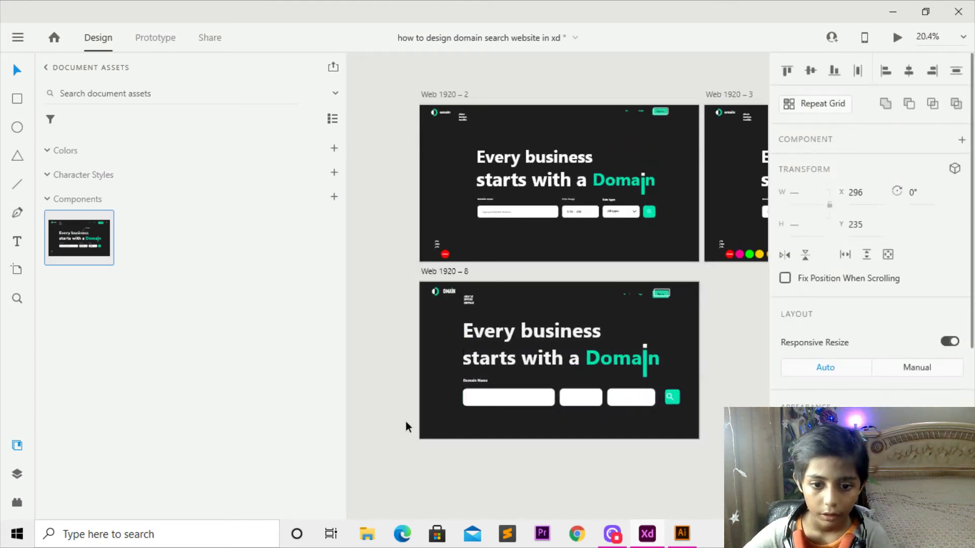
{"action": "key", "text": "ctrl+z"}
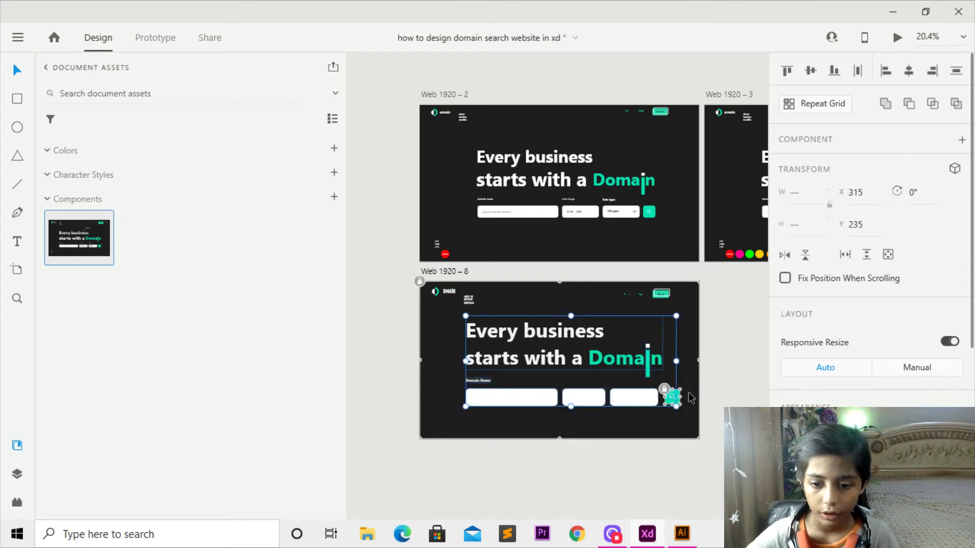
{"action": "key", "text": "ctrl+z"}
- Unlock the green square behind the magnifier icon on Web 1920 – 8
{"action": "left_click", "coordinate": [701, 391]}
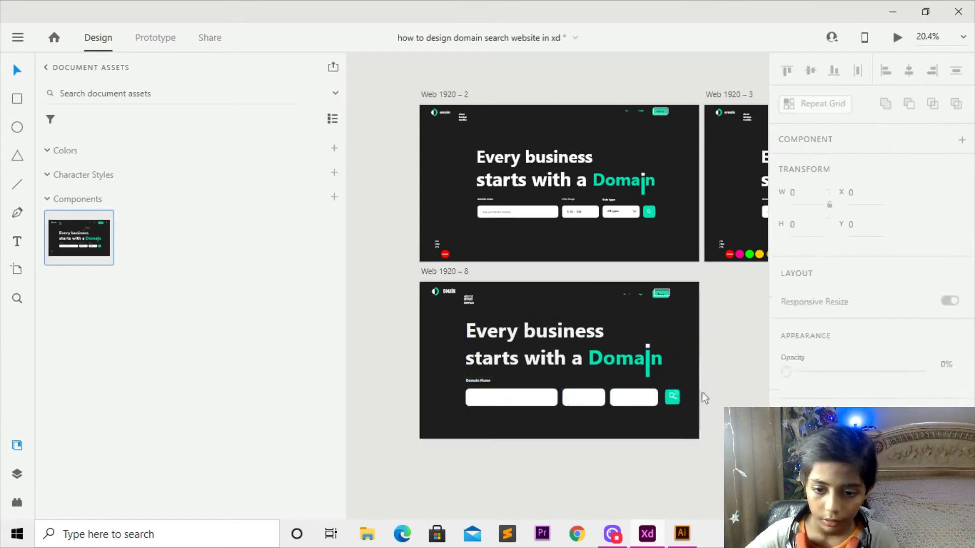
{"action": "left_click", "coordinate": [674, 401]}
{"action": "right_click", "coordinate": [674, 403]}
{"action": "left_click", "coordinate": [710, 236]}
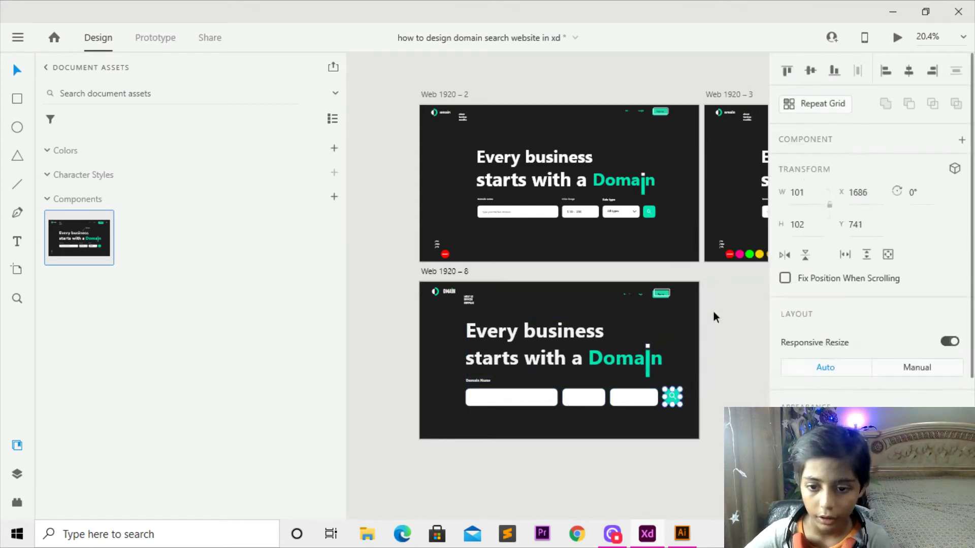
- Shift the headline, Domain Name label, three search fields and search button together left to X 230 on Web 1920 – 8
{"action": "left_click_drag", "start_coordinate": [713, 314], "coordinate": [385, 432]}
{"action": "key", "text": "shift+Left"}
{"action": "key", "text": "shift+Left"}
{"action": "key", "text": "shift+Left"}
{"action": "key", "text": "shift+Left"}
{"action": "key", "text": "shift+Left"}
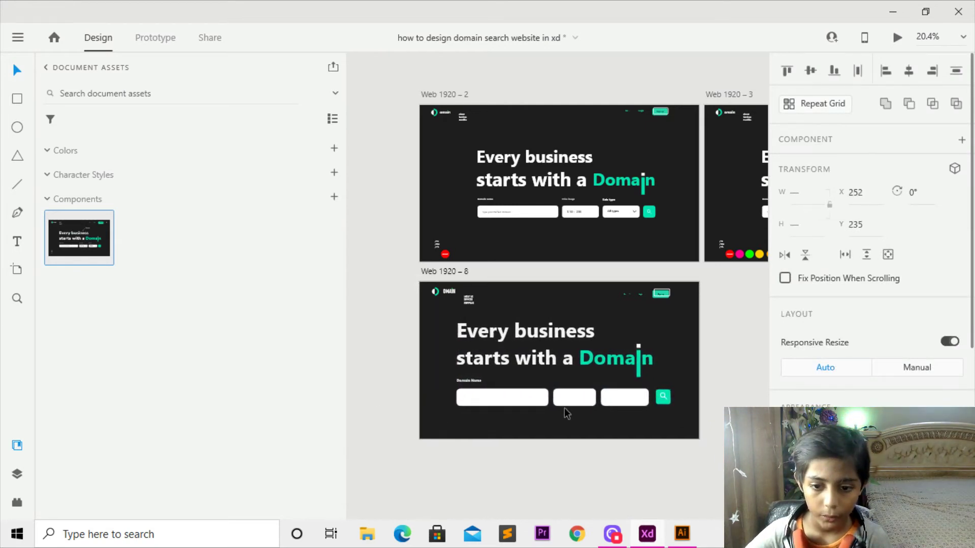
{"action": "key", "text": "shift+Left"}
{"action": "key", "text": "shift+Left"}
{"action": "key", "text": "Left"}
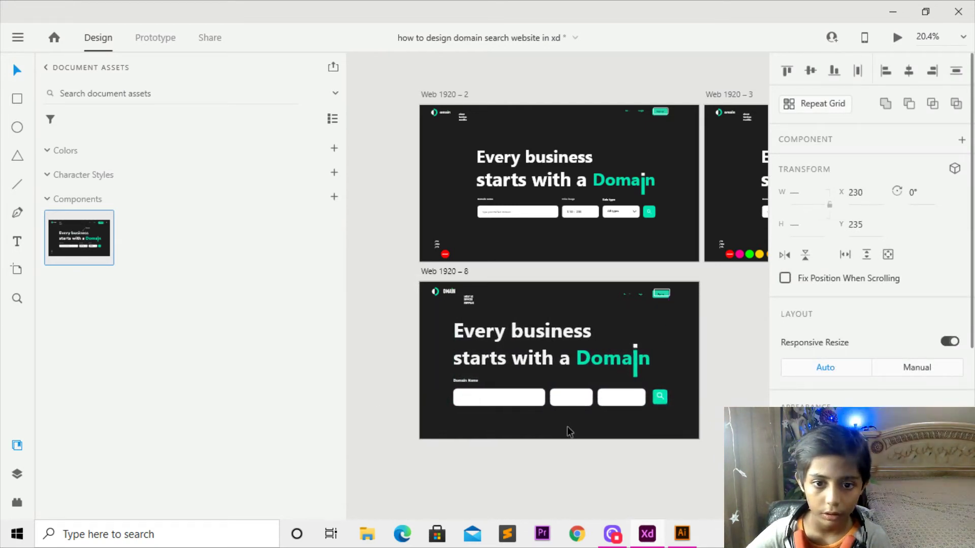
- Move the logo and the adjacent menu text on Web 1920 – 8 together slightly left, closer to the artboard's edge
{"action": "left_click", "coordinate": [470, 298]}
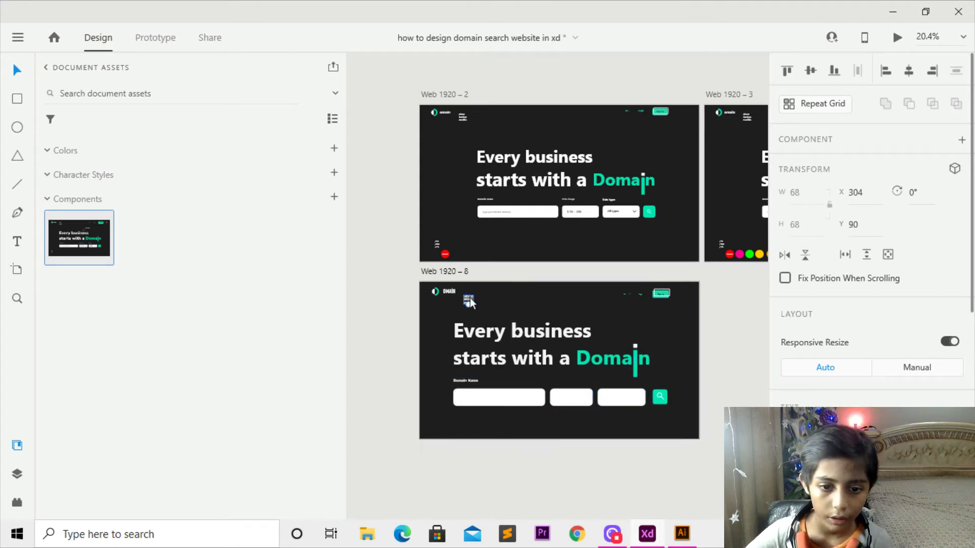
{"action": "left_click_drag", "start_coordinate": [494, 282], "coordinate": [409, 321]}
{"action": "key", "text": "Left"}
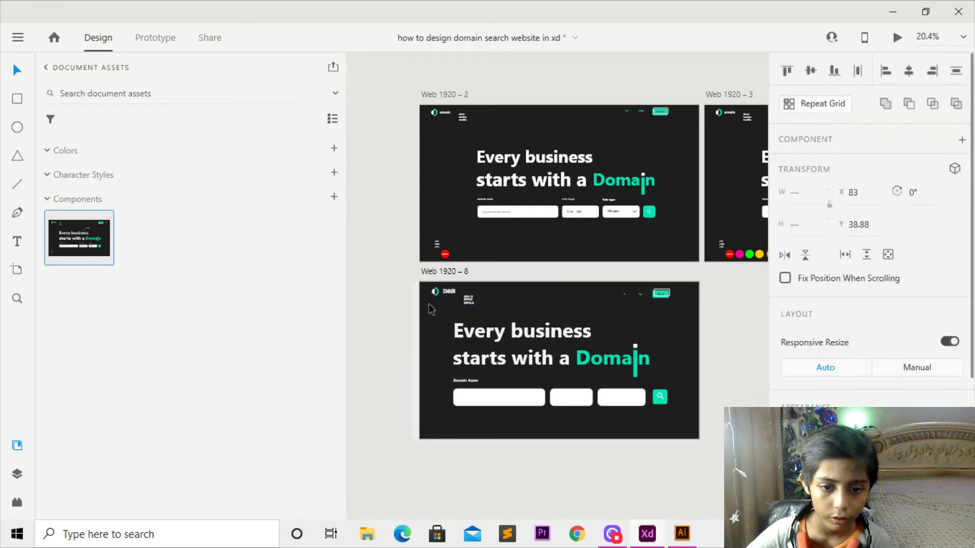
{"action": "left_click_drag", "start_coordinate": [381, 286], "coordinate": [481, 307]}
{"action": "key", "text": "Left"}
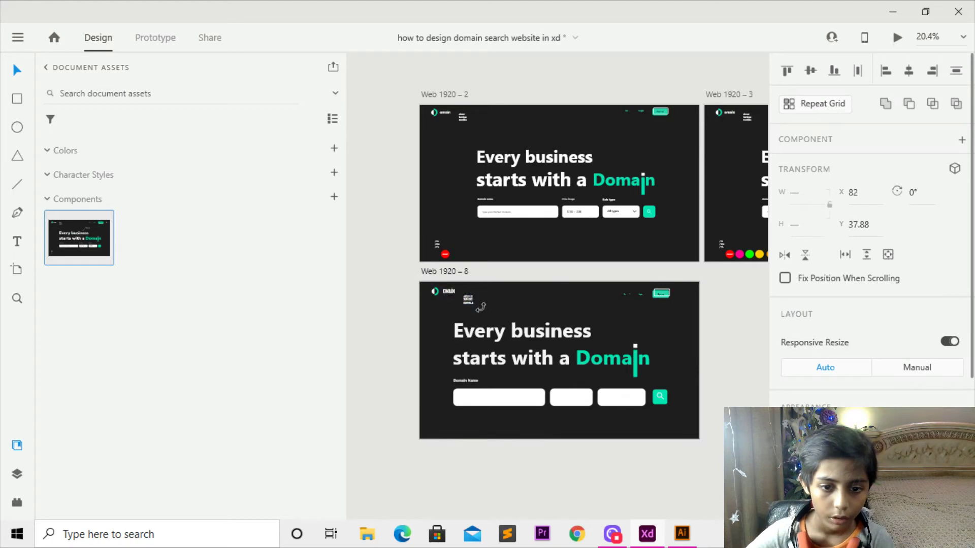
{"action": "left_click", "coordinate": [383, 324]}
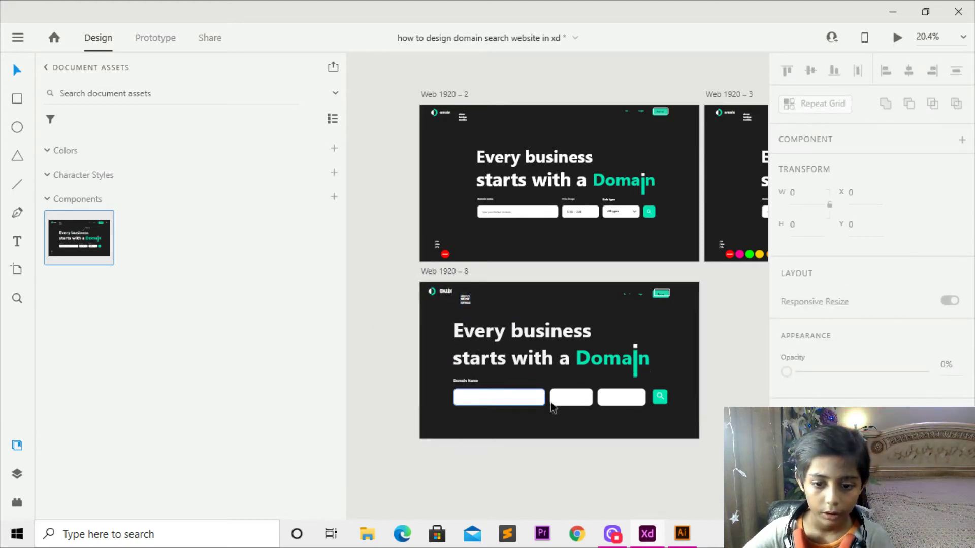
{"action": "left_click", "coordinate": [616, 359]}
{"action": "left_click", "coordinate": [669, 348]}
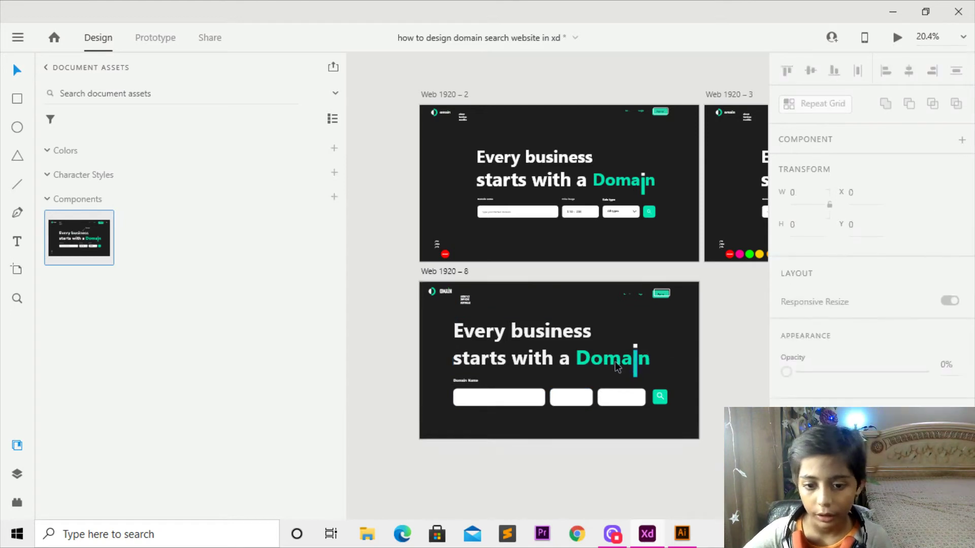
{"action": "left_click_drag", "start_coordinate": [694, 327], "coordinate": [412, 405]}
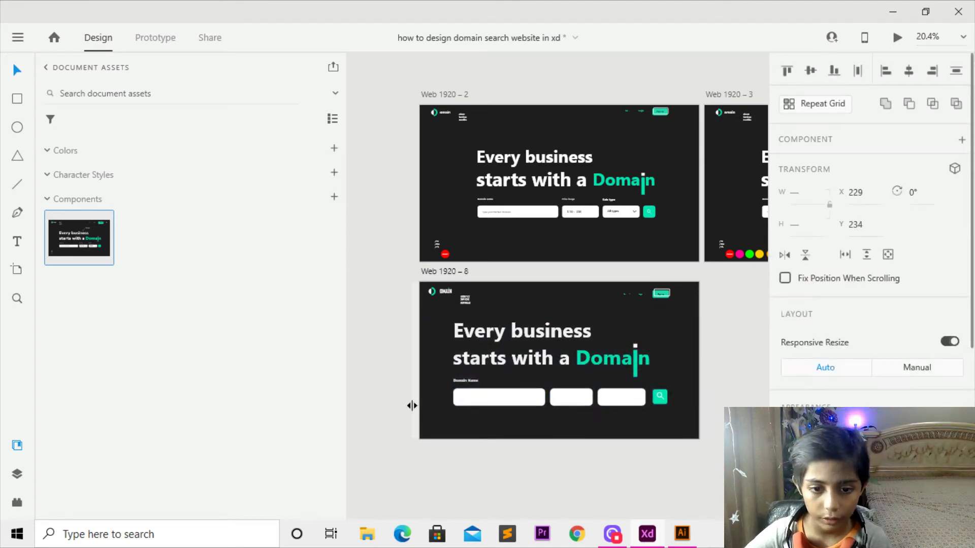
{"action": "left_click", "coordinate": [428, 405]}
{"action": "scroll", "coordinate": [681, 423], "scroll_direction": "up", "scroll_amount": 3}
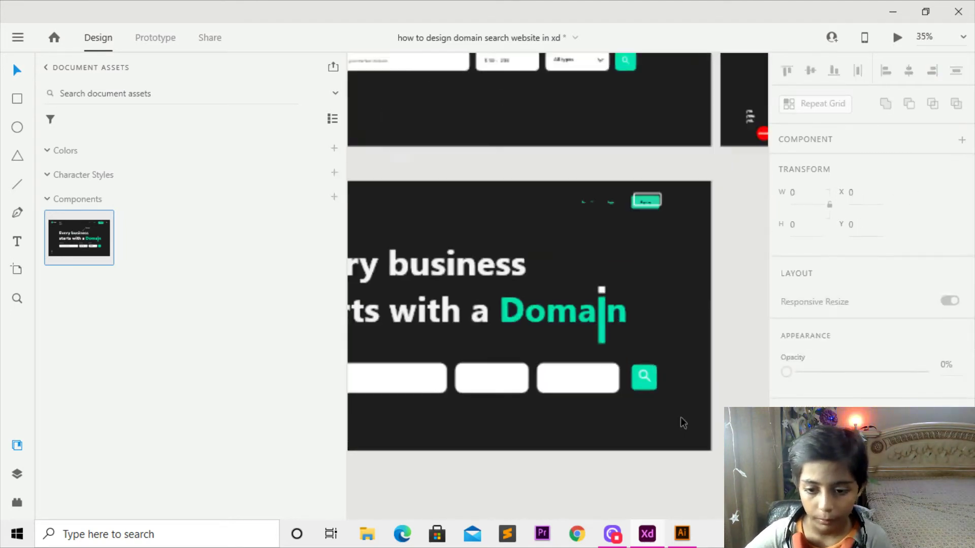
{"action": "left_click_drag", "start_coordinate": [640, 359], "coordinate": [619, 376]}
{"action": "key", "text": "ctrl+z"}
- Group the magnifier's circle and handle, and centre the icon inside the green search button
{"action": "scroll", "coordinate": [640, 368], "scroll_direction": "up", "scroll_amount": 3}
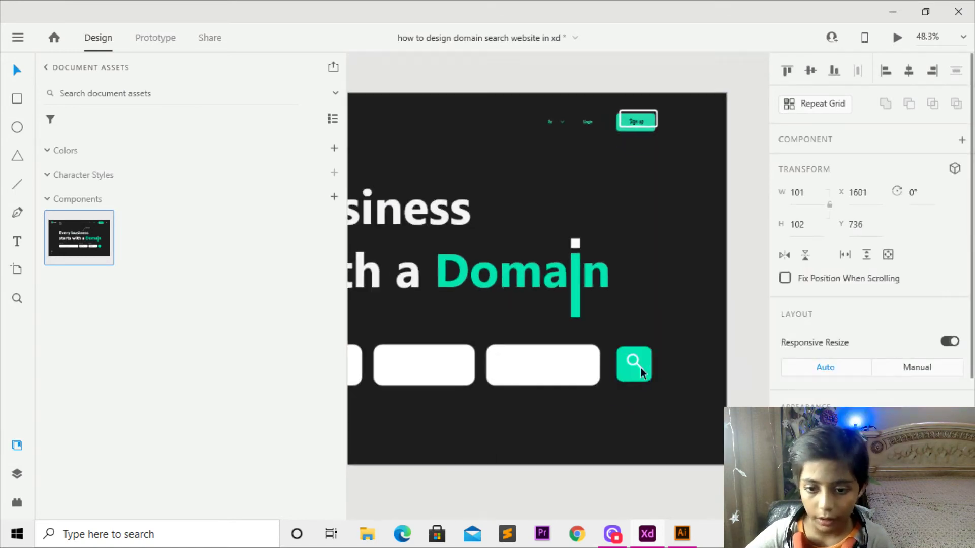
{"action": "left_click", "coordinate": [629, 362]}
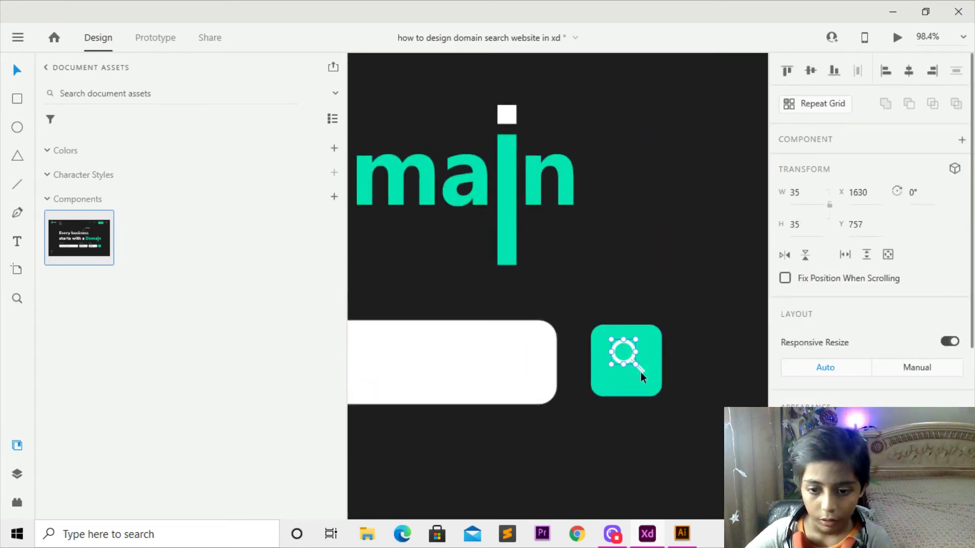
{"action": "left_click", "coordinate": [640, 370], "text": "shift"}
{"action": "key", "text": "ctrl+g"}
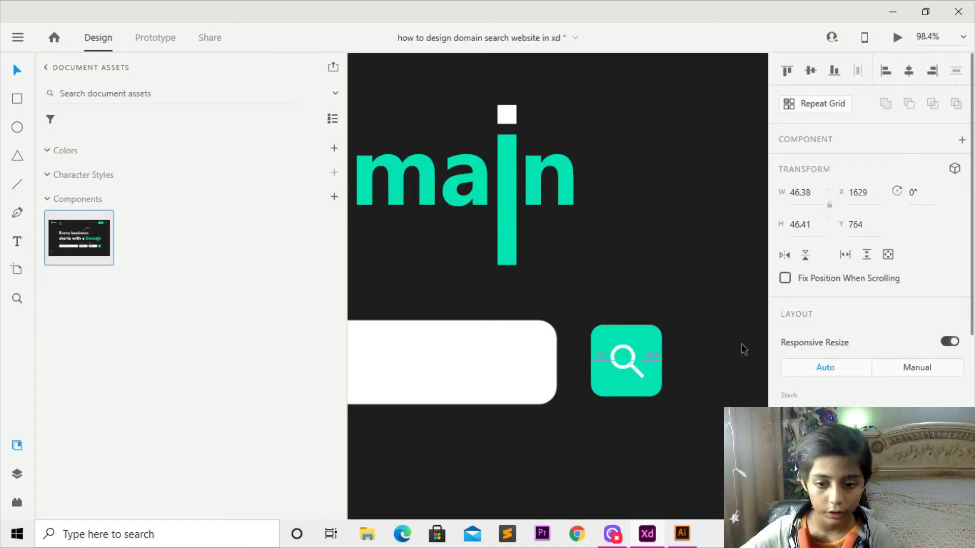
{"action": "left_click", "coordinate": [682, 355]}
- Copy the /Tu /We /Th text and red COLOR circle from Web 1920 – 2 into the lower-left corner of Web 1920 – 8
{"action": "scroll", "coordinate": [681, 354], "scroll_direction": "down", "scroll_amount": 1}
{"action": "scroll", "coordinate": [681, 355], "scroll_direction": "down", "scroll_amount": 5}
{"action": "scroll", "coordinate": [510, 364], "scroll_direction": "up", "scroll_amount": 1}
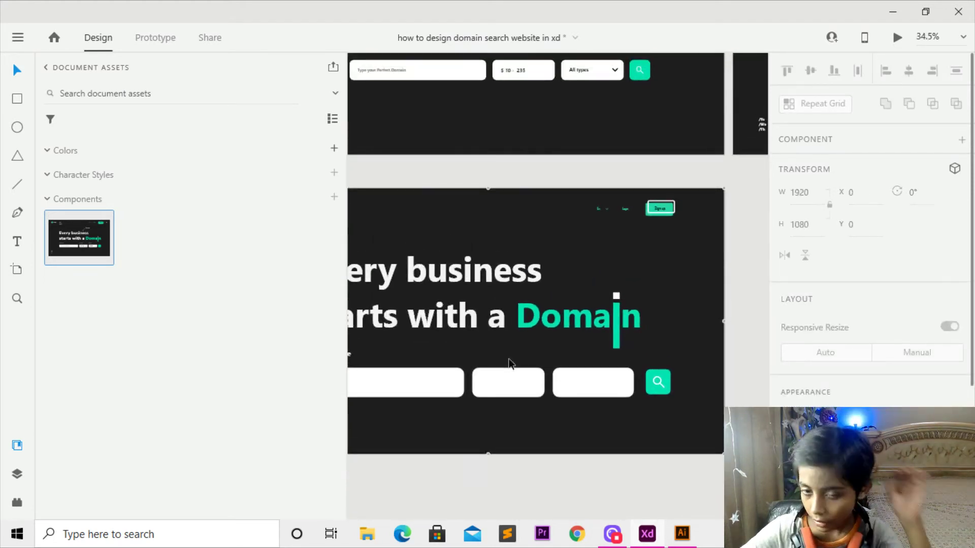
{"action": "scroll", "coordinate": [510, 365], "scroll_direction": "down", "scroll_amount": 1}
{"action": "scroll", "coordinate": [507, 358], "scroll_direction": "down", "scroll_amount": 4}
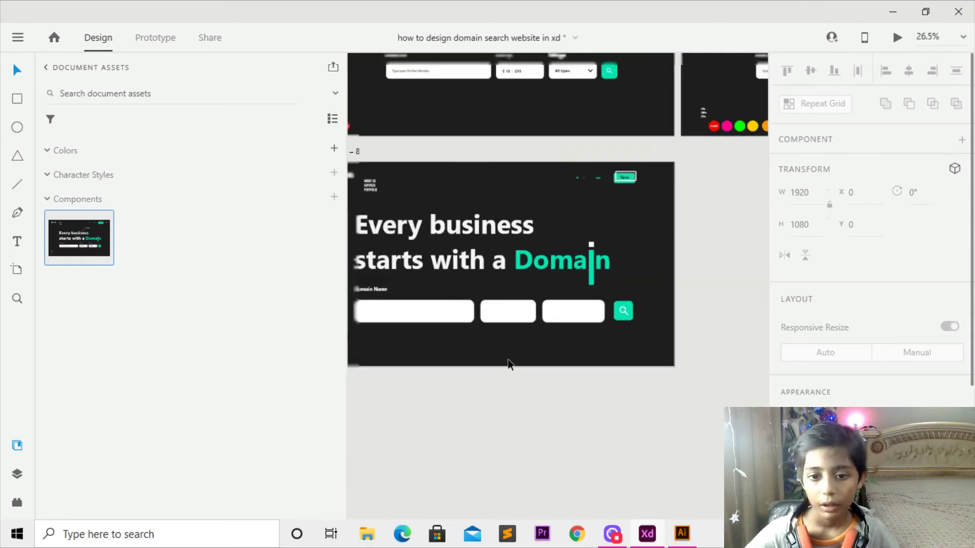
{"action": "scroll", "coordinate": [515, 359], "scroll_direction": "up", "scroll_amount": 1}
{"action": "scroll", "coordinate": [496, 242], "scroll_direction": "up", "scroll_amount": 1}
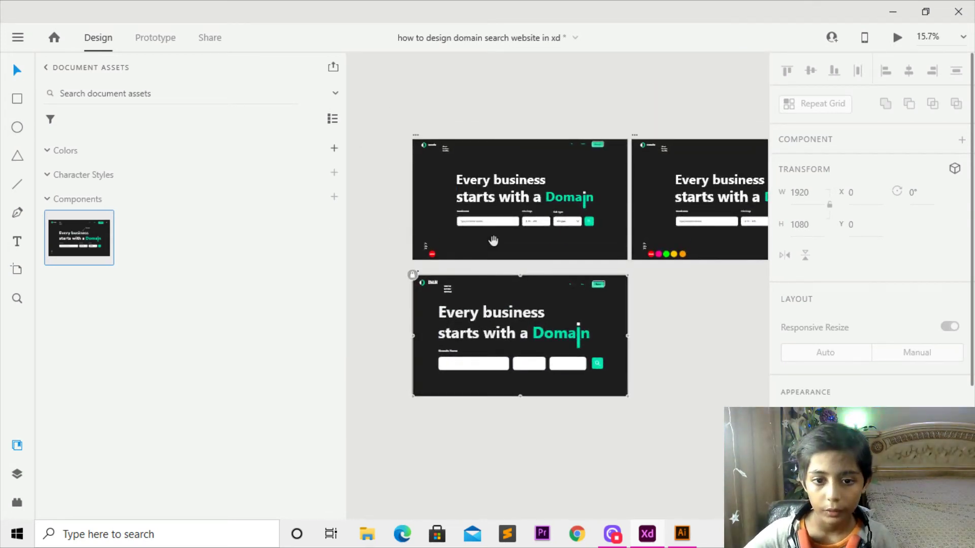
{"action": "left_click", "coordinate": [370, 220]}
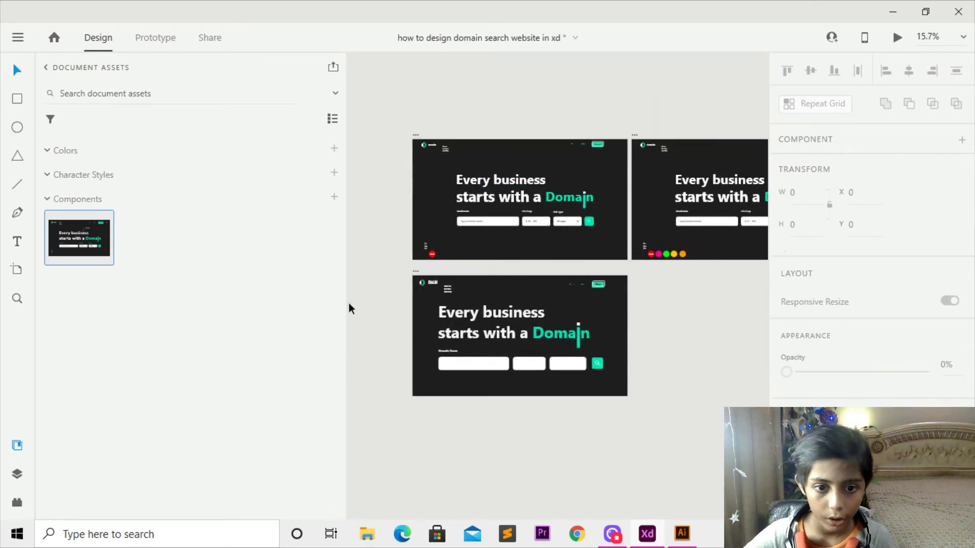
{"action": "scroll", "coordinate": [350, 304], "scroll_direction": "up", "scroll_amount": 4}
{"action": "left_click_drag", "start_coordinate": [597, 121], "coordinate": [532, 187]}
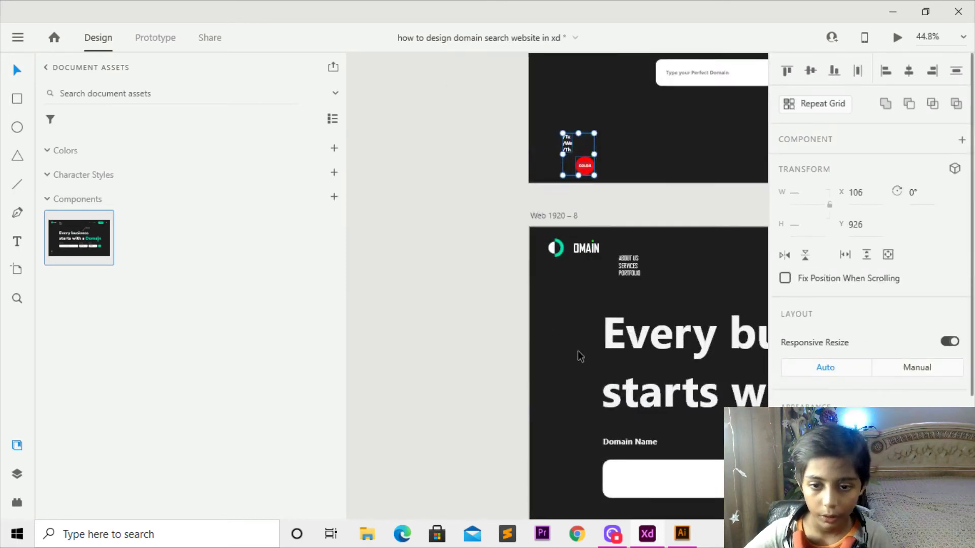
{"action": "scroll", "coordinate": [577, 352], "scroll_direction": "down", "scroll_amount": 5}
{"action": "scroll", "coordinate": [531, 231], "scroll_direction": "up", "scroll_amount": 1}
{"action": "scroll", "coordinate": [533, 286], "scroll_direction": "up", "scroll_amount": 3}
{"action": "key", "text": "ctrl+v"}
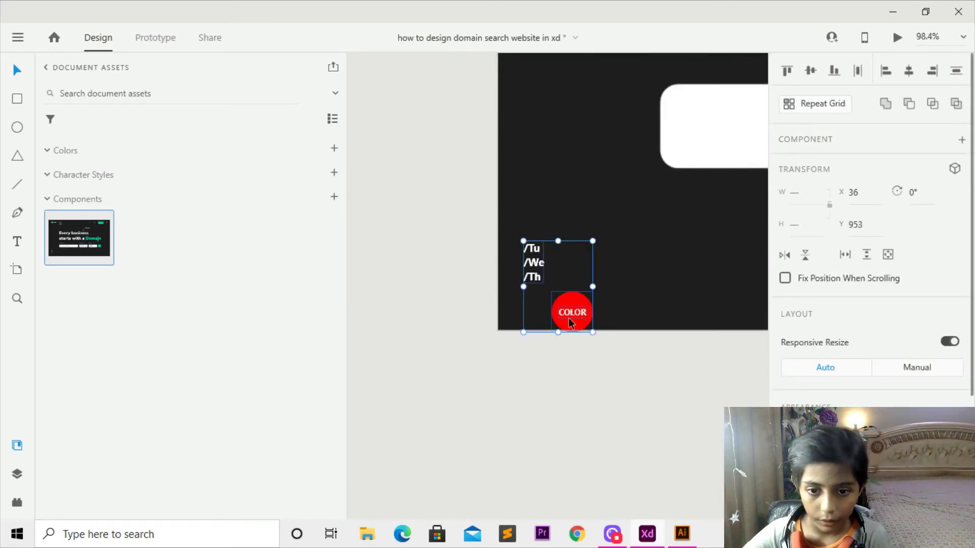
- Move the copied /Tu /We /Th text and red COLOR circle together to X 49, Y 927 on Web 1920 – 8
{"action": "left_click_drag", "start_coordinate": [570, 321], "coordinate": [584, 305]}
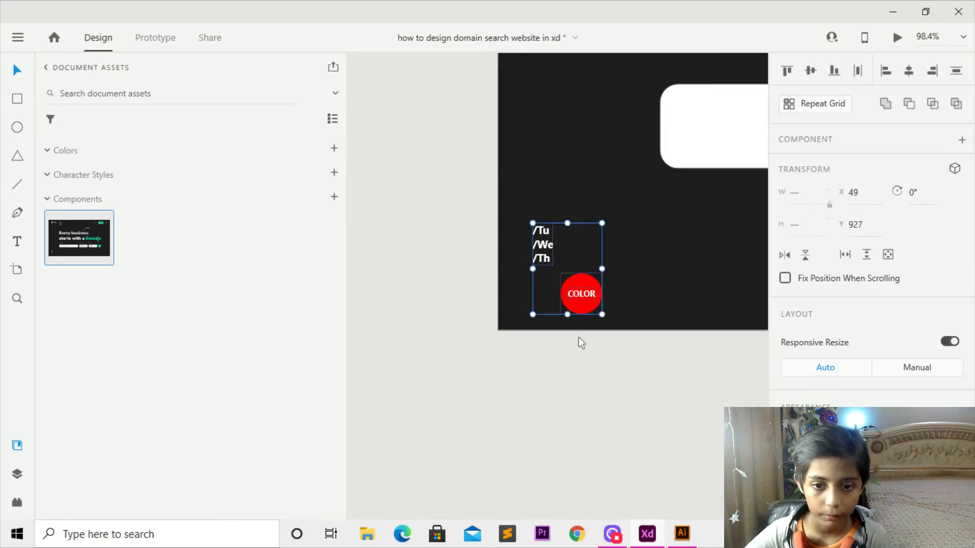
{"action": "left_click", "coordinate": [440, 239]}
- Add a new three-line text reading /TU, /WE and /TH above the copied /Tu /We /Th text
{"action": "scroll", "coordinate": [440, 238], "scroll_direction": "up", "scroll_amount": 3}
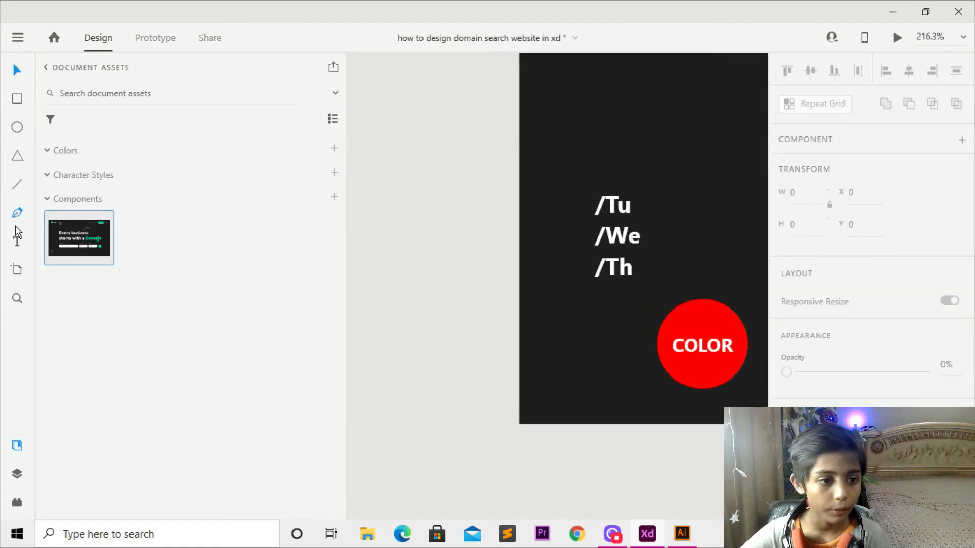
{"action": "left_click", "coordinate": [602, 212]}
{"action": "key", "text": "Escape"}
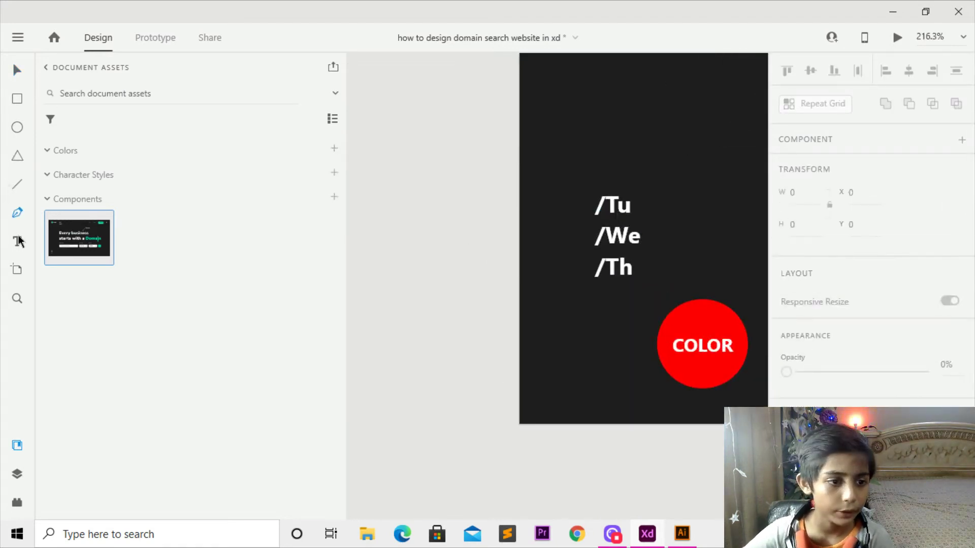
{"action": "left_click", "coordinate": [574, 125]}
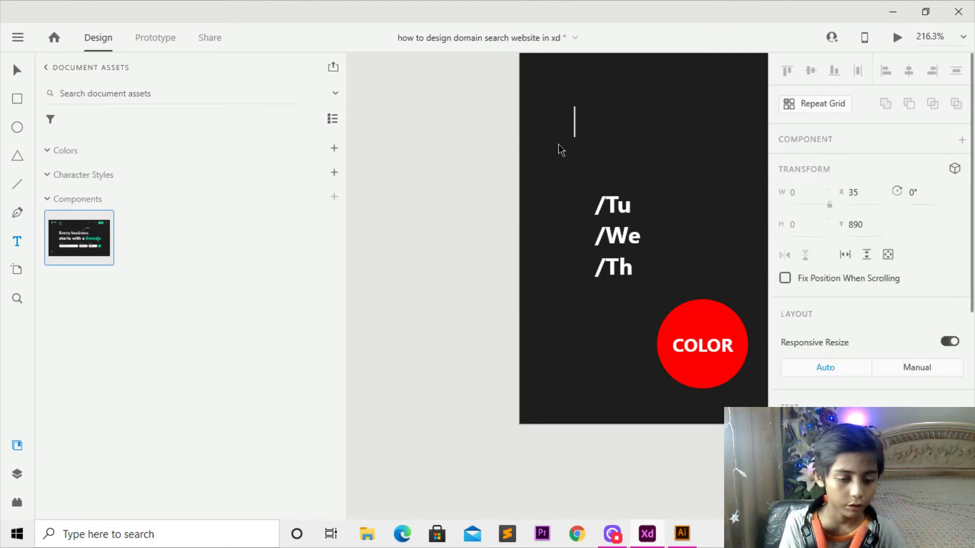
{"action": "type", "text": "/TY"}
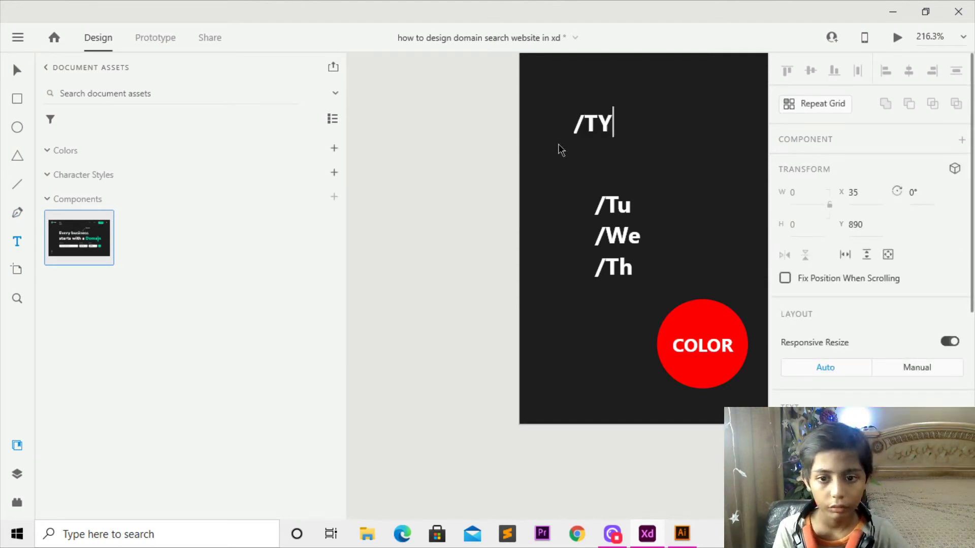
{"action": "type", "text": "Y"}
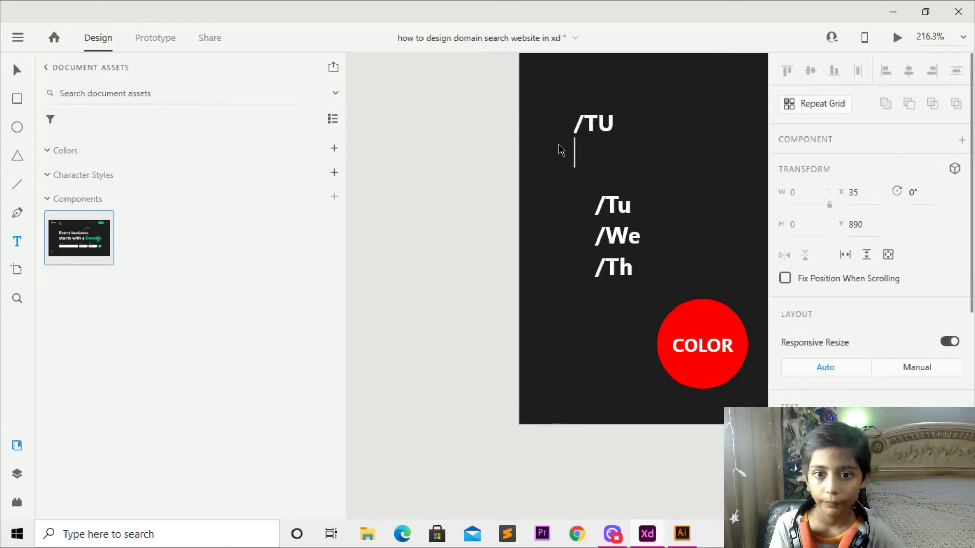
{"action": "key", "text": "Return"}
{"action": "type", "text": "WE"}
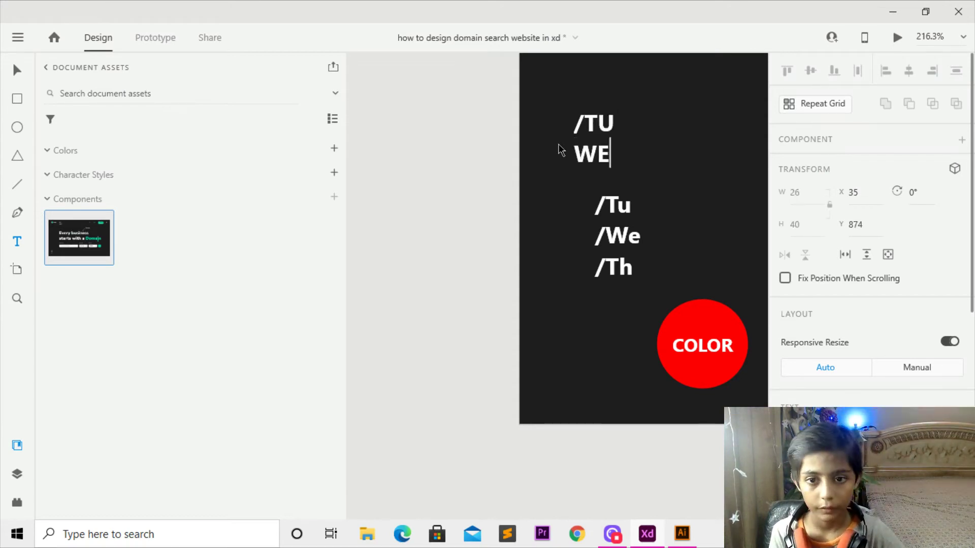
{"action": "key", "text": "BackSpace"}
{"action": "key", "text": "BackSpace"}
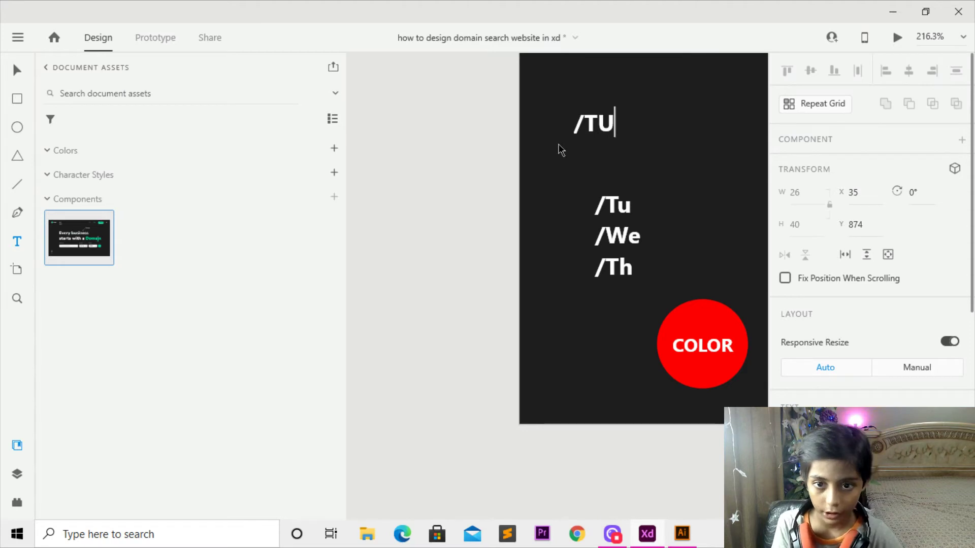
{"action": "type", "text": "/WE"}
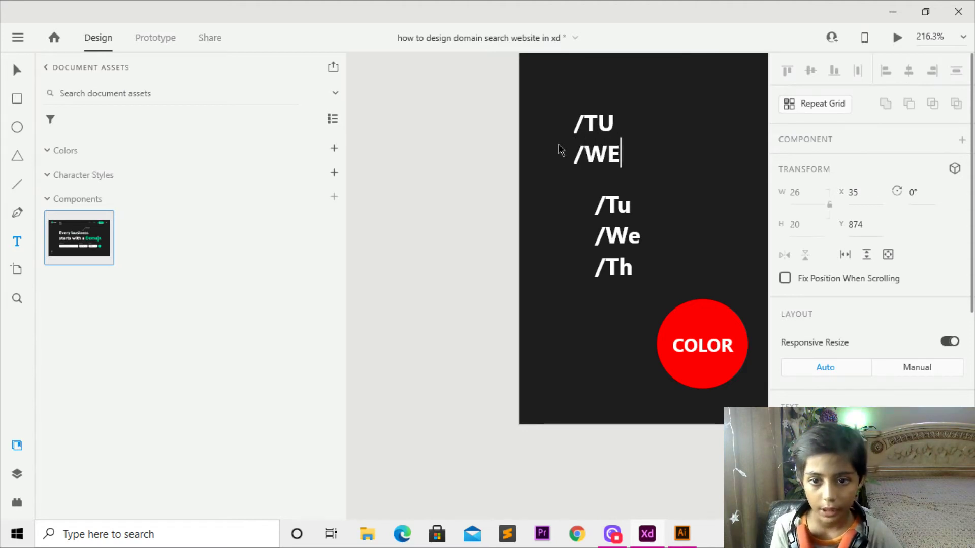
{"action": "key", "text": "BackSpace"}
{"action": "type", "text": "E"}
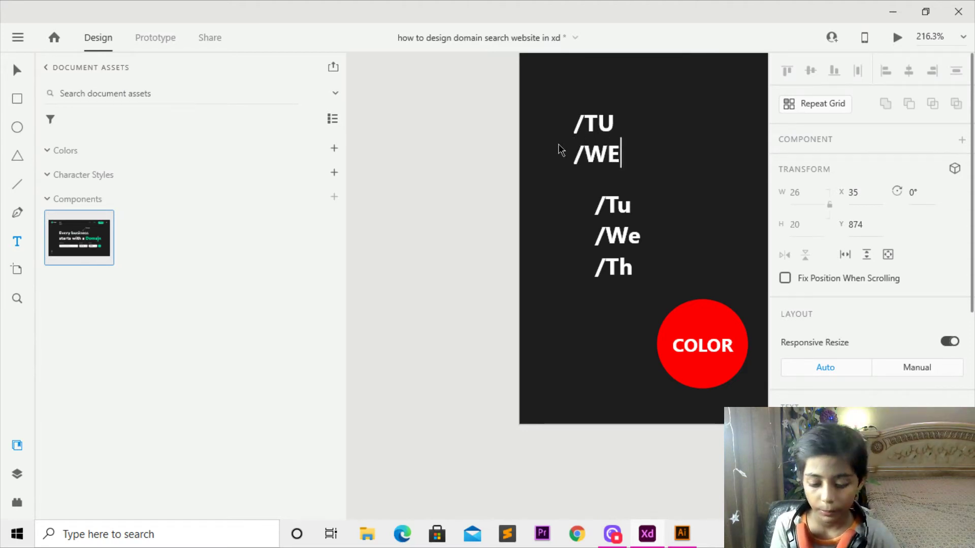
{"action": "key", "text": "Return"}
{"action": "type", "text": "/"}
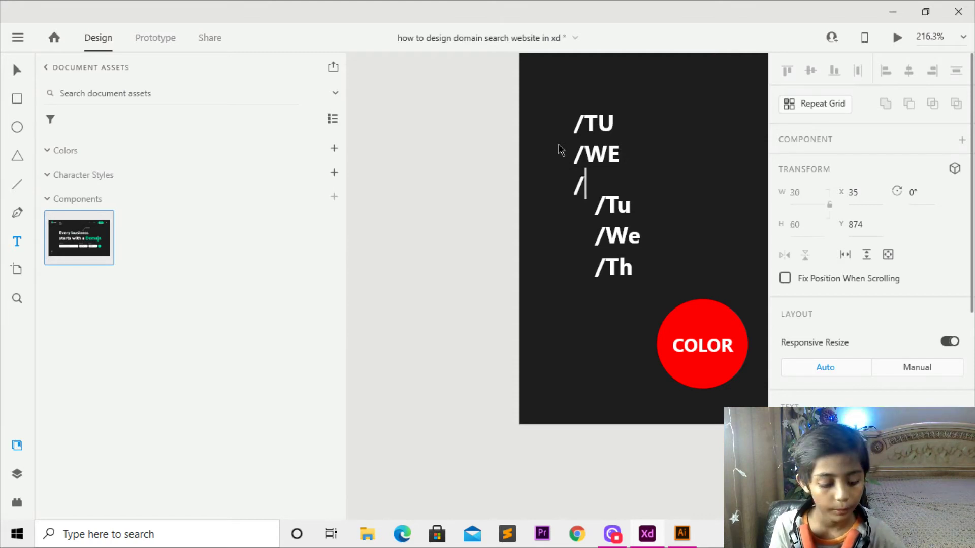
{"action": "type", "text": "TH"}
{"action": "left_click", "coordinate": [17, 70]}
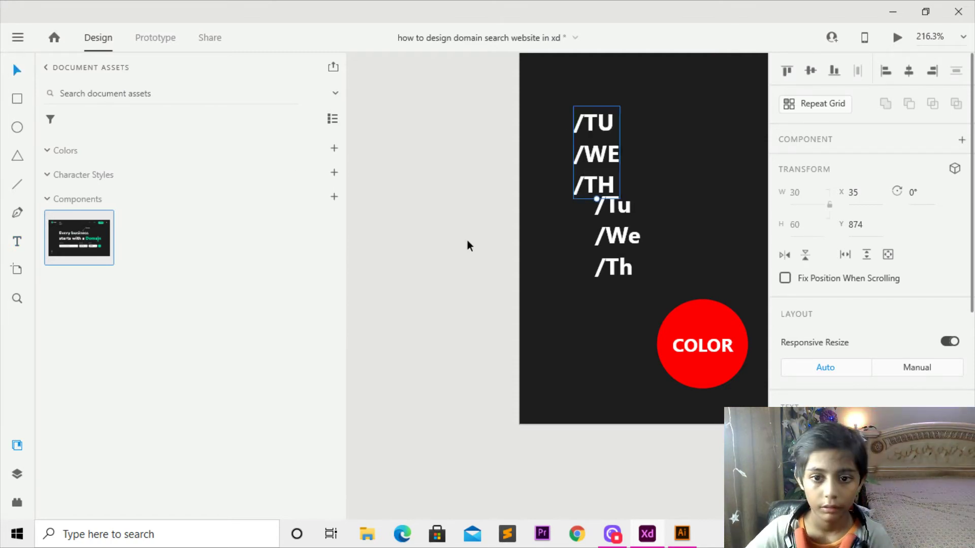
- Delete the copied /Tu /We /Th text and move the new /TU /WE /TH text into its place at X 43, Y 913
{"action": "left_click", "coordinate": [614, 267]}
{"action": "key", "text": "Delete"}
{"action": "left_click_drag", "start_coordinate": [596, 156], "coordinate": [609, 221]}
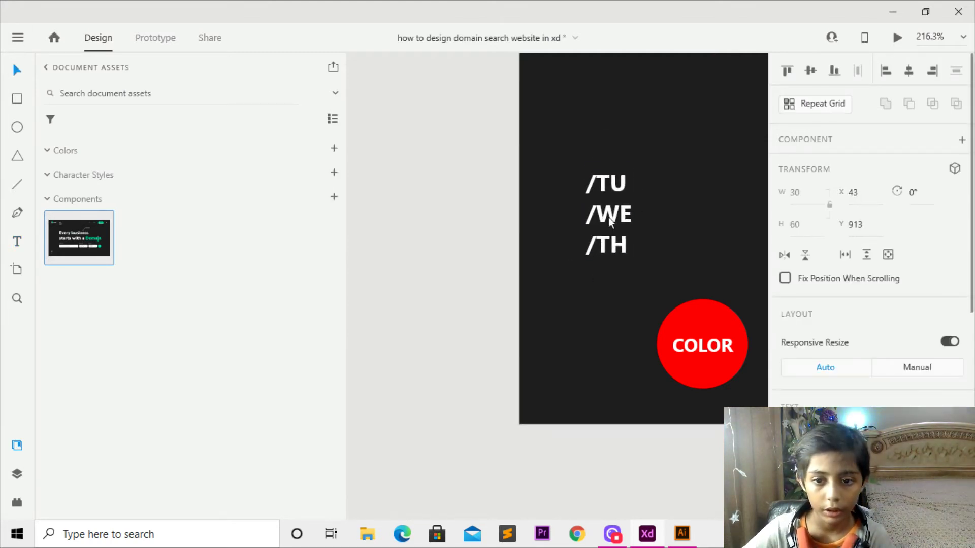
- Apply the title case option to all three lines of the /TU /WE /TH text
{"action": "scroll", "coordinate": [690, 268], "scroll_direction": "right", "scroll_amount": 3}
{"action": "scroll", "coordinate": [689, 268], "scroll_direction": "down", "scroll_amount": 1}
{"action": "scroll", "coordinate": [873, 330], "scroll_direction": "down", "scroll_amount": 4}
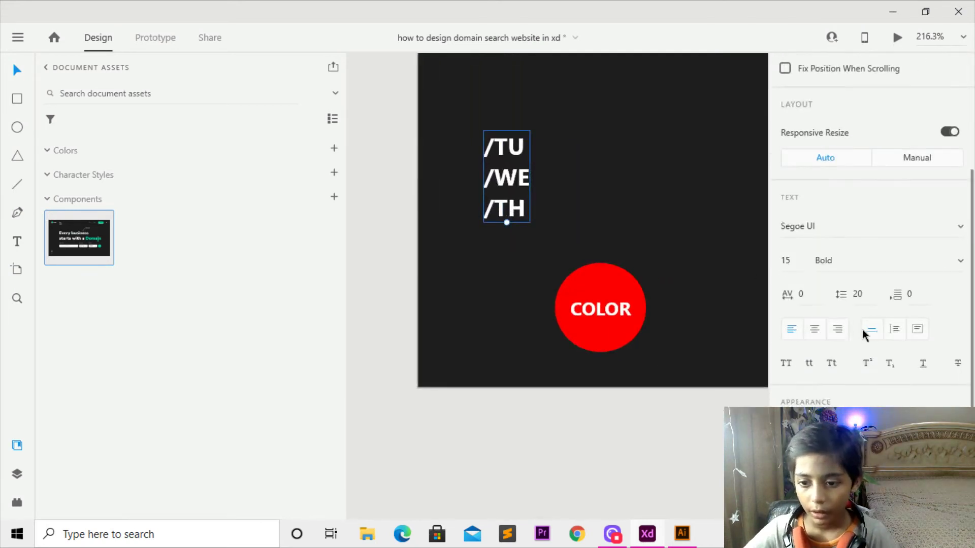
{"action": "left_click", "coordinate": [827, 367]}
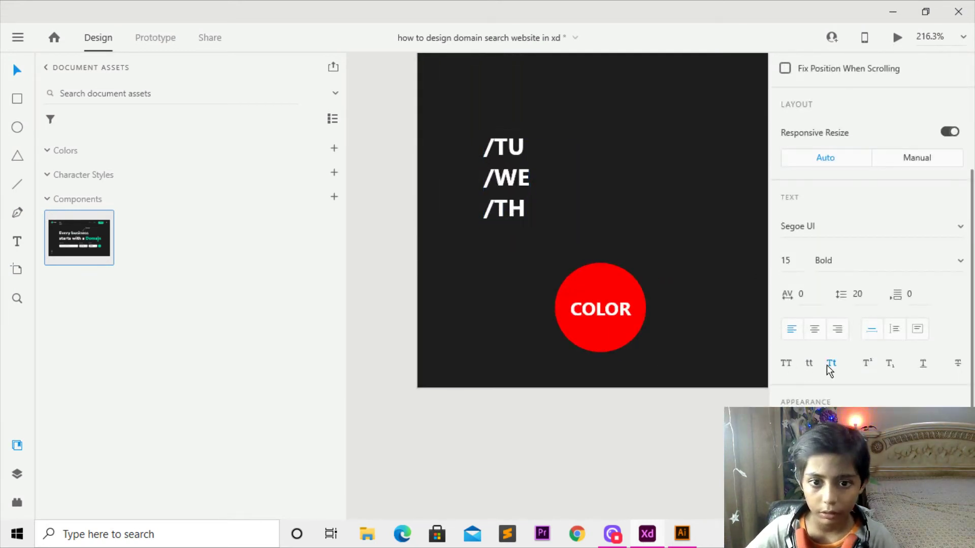
{"action": "left_click", "coordinate": [531, 213]}
{"action": "double_click", "coordinate": [531, 211]}
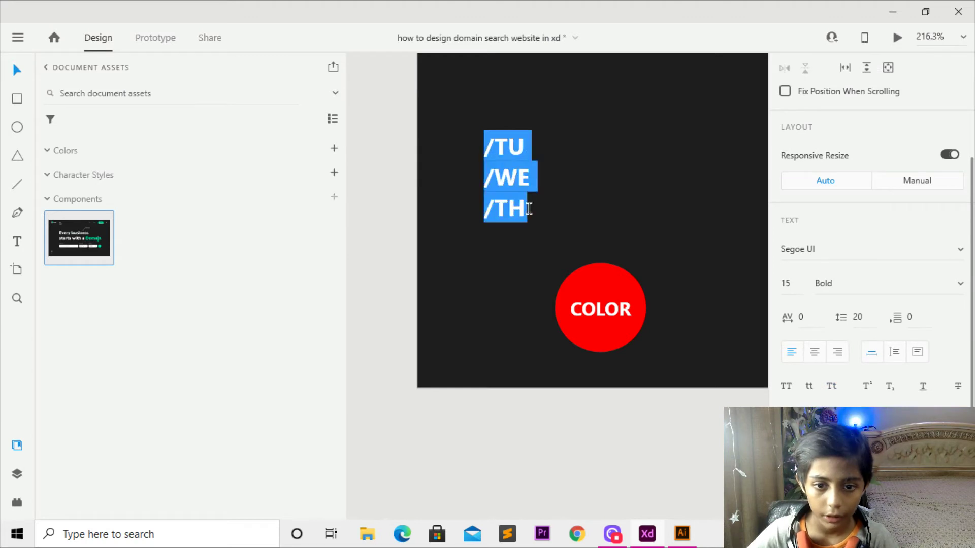
{"action": "left_click_drag", "start_coordinate": [531, 209], "coordinate": [480, 141]}
{"action": "scroll", "coordinate": [875, 369], "scroll_direction": "down", "scroll_amount": 4}
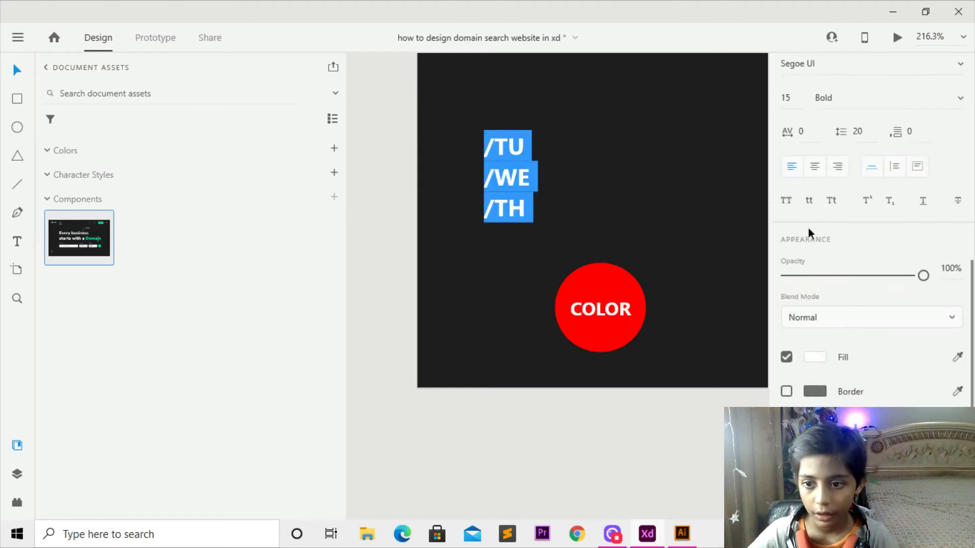
{"action": "left_click", "coordinate": [831, 200]}
{"action": "key", "text": "Escape"}
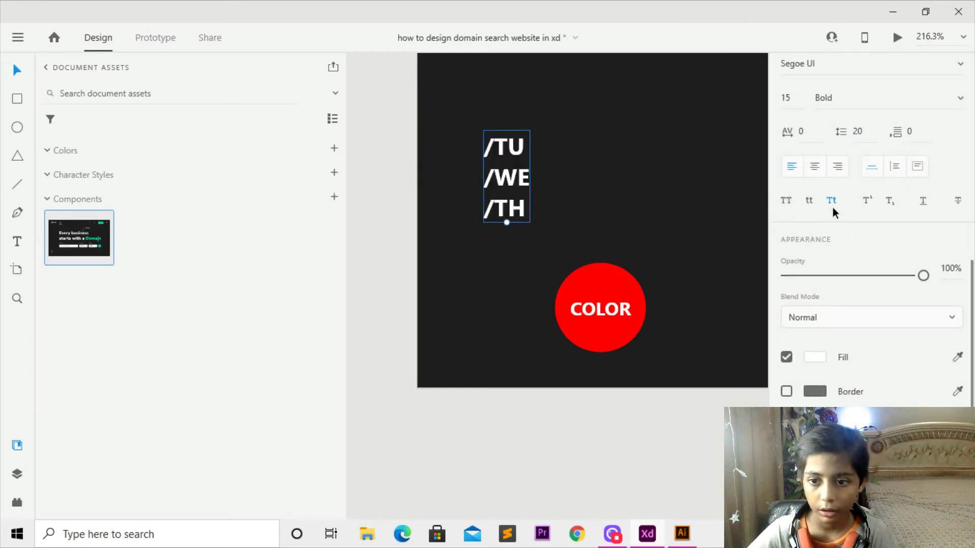
- Draw a circle about 53 px high over the copied red COLOR circle
{"action": "left_click", "coordinate": [608, 377]}
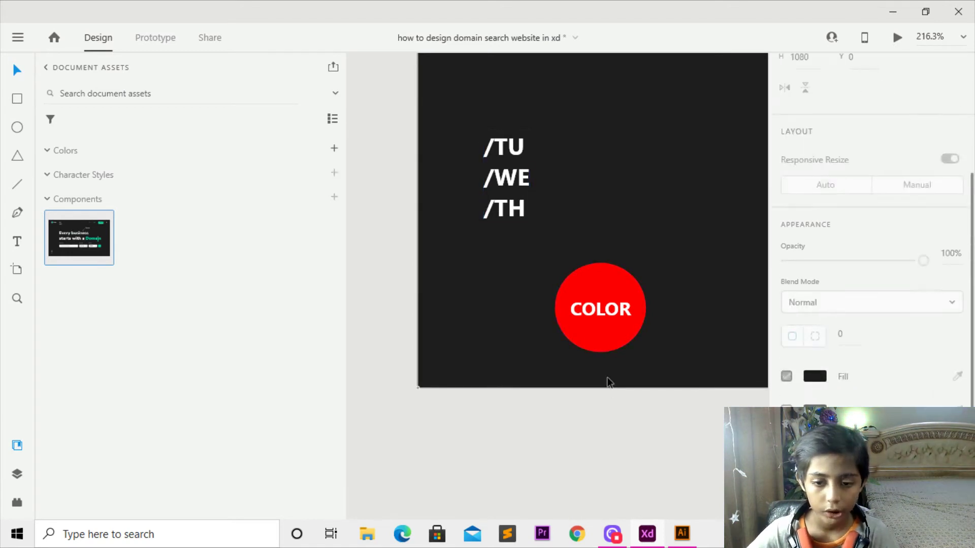
{"action": "scroll", "coordinate": [590, 311], "scroll_direction": "up", "scroll_amount": 4}
{"action": "left_click", "coordinate": [14, 127]}
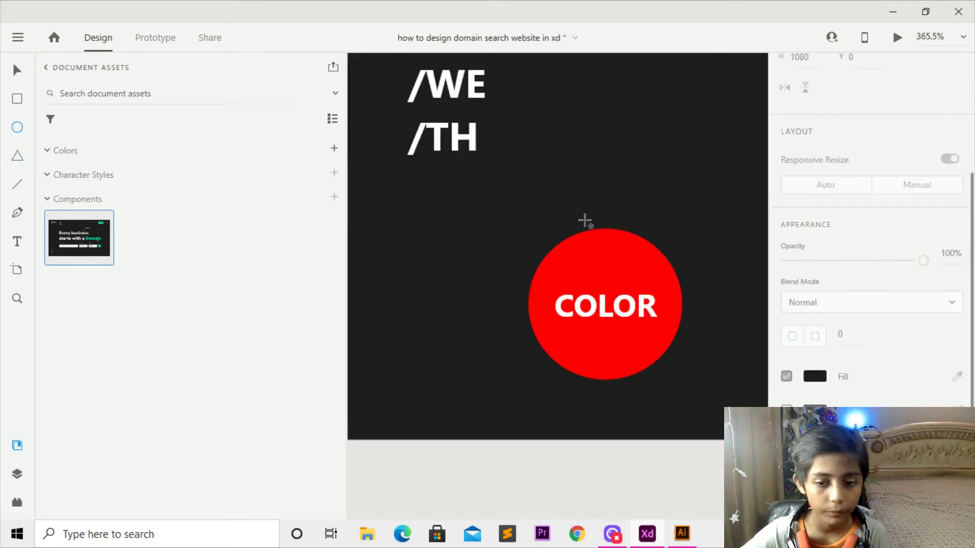
{"action": "mouse_move", "coordinate": [667, 248]}
{"action": "left_mouse_down"}
{"action": "mouse_move", "coordinate": [480, 399]}
{"action": "mouse_move", "coordinate": [494, 387]}
{"action": "left_mouse_up"}
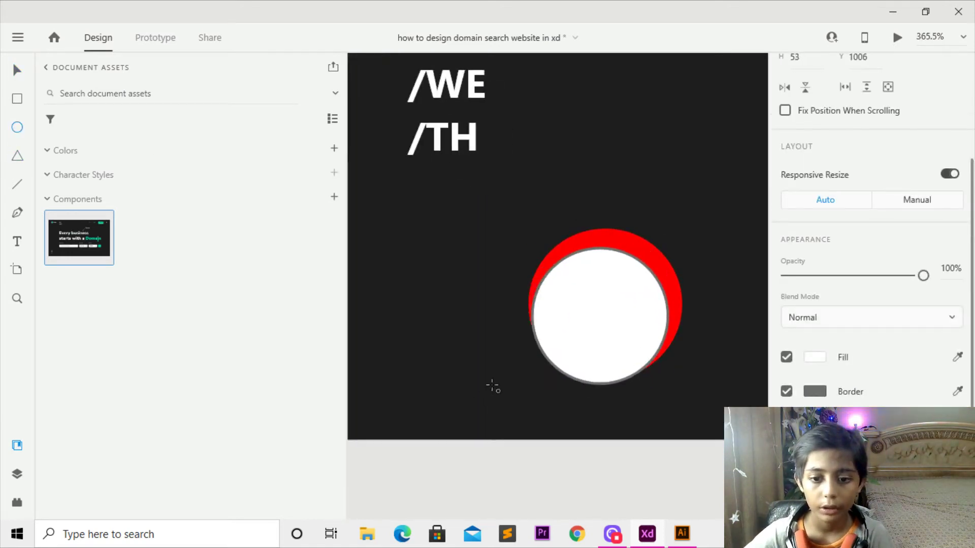
- Enlarge the new white circle to about 59 px and align it so it covers the copied red circle
{"action": "key", "text": "Up"}
{"action": "left_click", "coordinate": [17, 70]}
{"action": "key", "text": "Up"}
{"action": "key", "text": "Up"}
{"action": "left_click", "coordinate": [607, 265]}
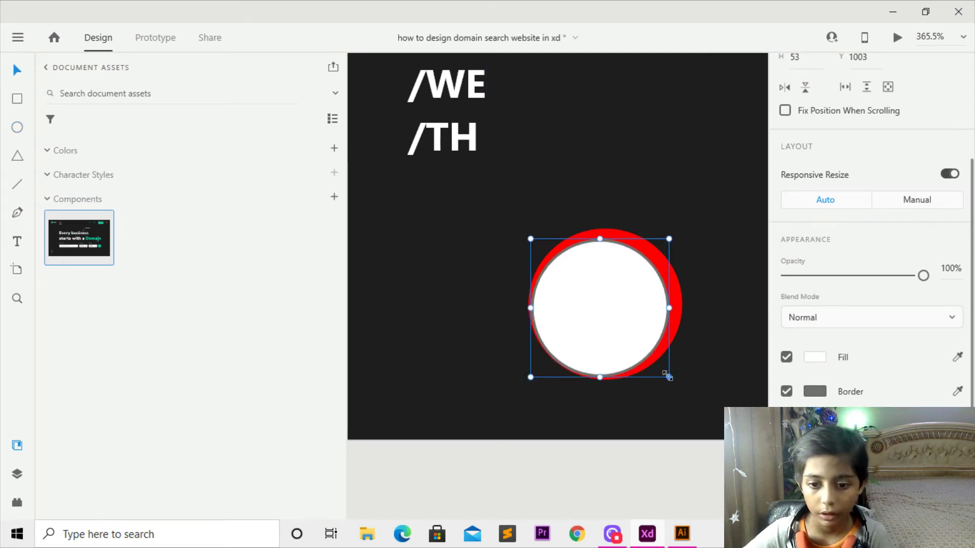
{"action": "left_click_drag", "start_coordinate": [668, 377], "coordinate": [682, 390]}
{"action": "mouse_move", "coordinate": [616, 310]}
{"action": "left_mouse_down"}
{"action": "mouse_move", "coordinate": [614, 292]}
{"action": "mouse_move", "coordinate": [620, 300]}
{"action": "left_mouse_up"}
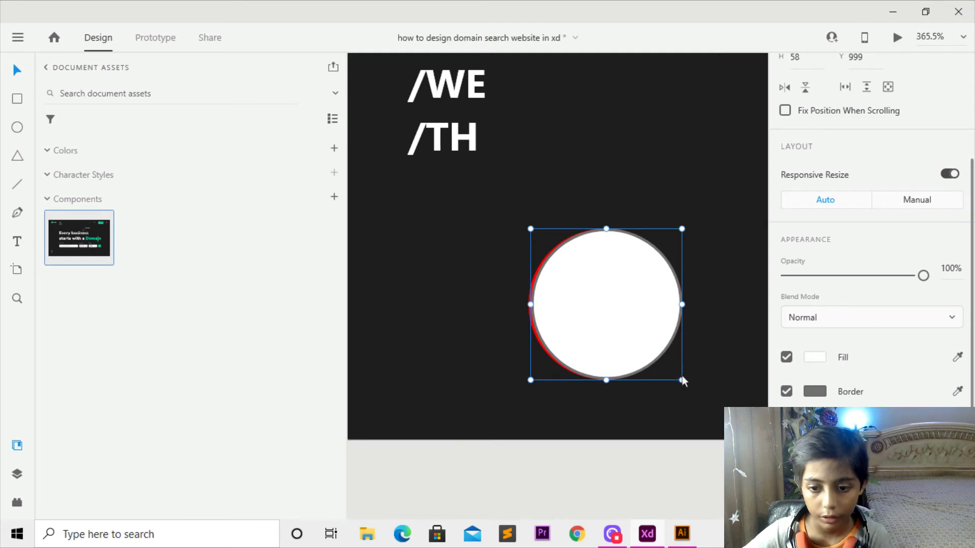
{"action": "left_click_drag", "start_coordinate": [681, 380], "coordinate": [684, 383]}
{"action": "left_click_drag", "start_coordinate": [649, 331], "coordinate": [643, 327]}
{"action": "key", "text": "Right"}
{"action": "key", "text": "Right"}
{"action": "key", "text": "Right"}
{"action": "key", "text": "Left"}
- Remove the new circle's border and set its fill to pure red
{"action": "left_click", "coordinate": [786, 391]}
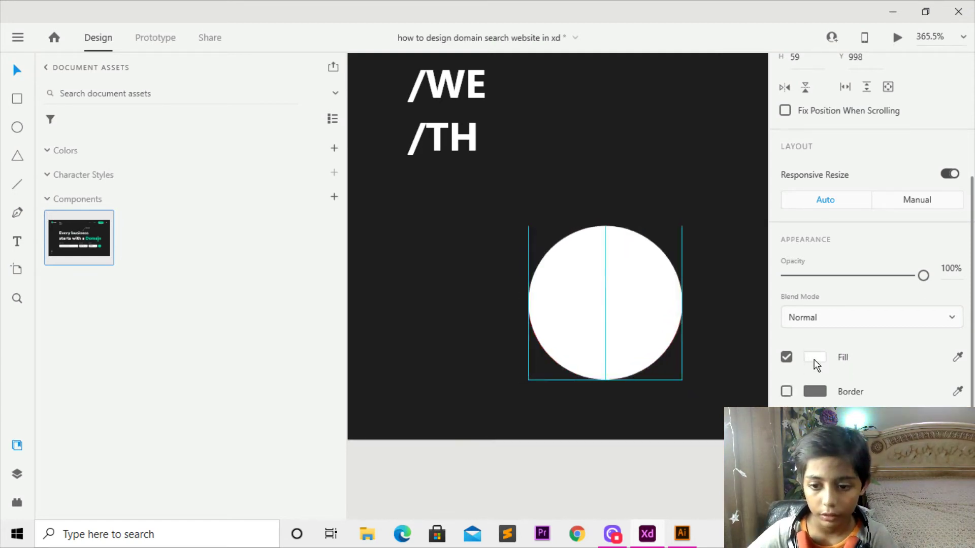
{"action": "left_click", "coordinate": [814, 358]}
{"action": "left_click_drag", "start_coordinate": [685, 292], "coordinate": [714, 264]}
{"action": "left_click", "coordinate": [724, 272]}
{"action": "left_click", "coordinate": [681, 223]}
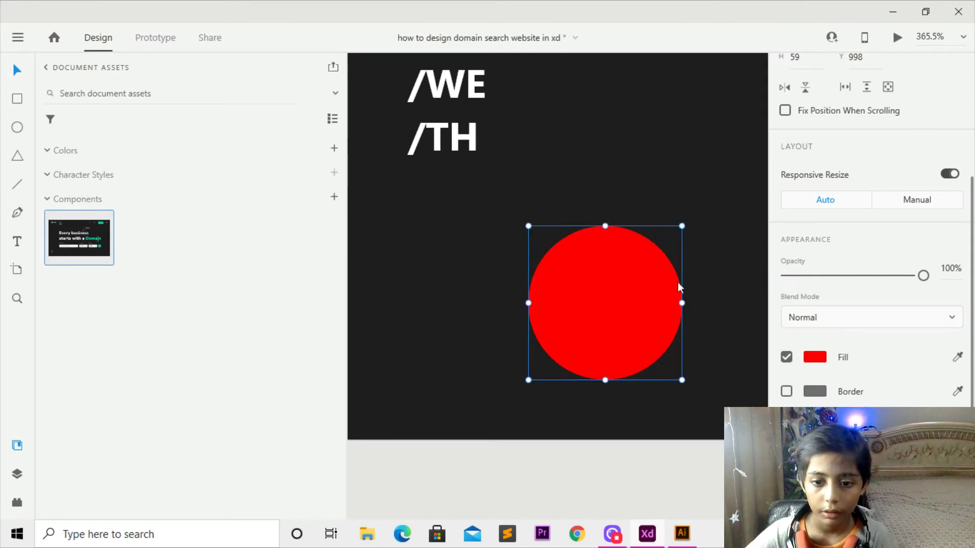
- Add the text COLOR in Segoe UI Bold 15 on the new red circle
{"action": "left_click", "coordinate": [15, 243]}
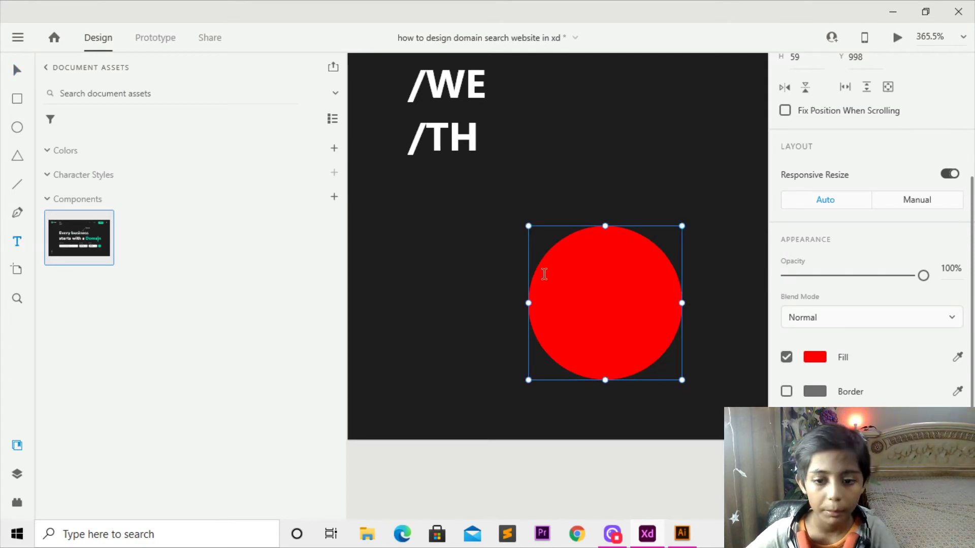
{"action": "left_click", "coordinate": [582, 297]}
{"action": "type", "text": "COLOR"}
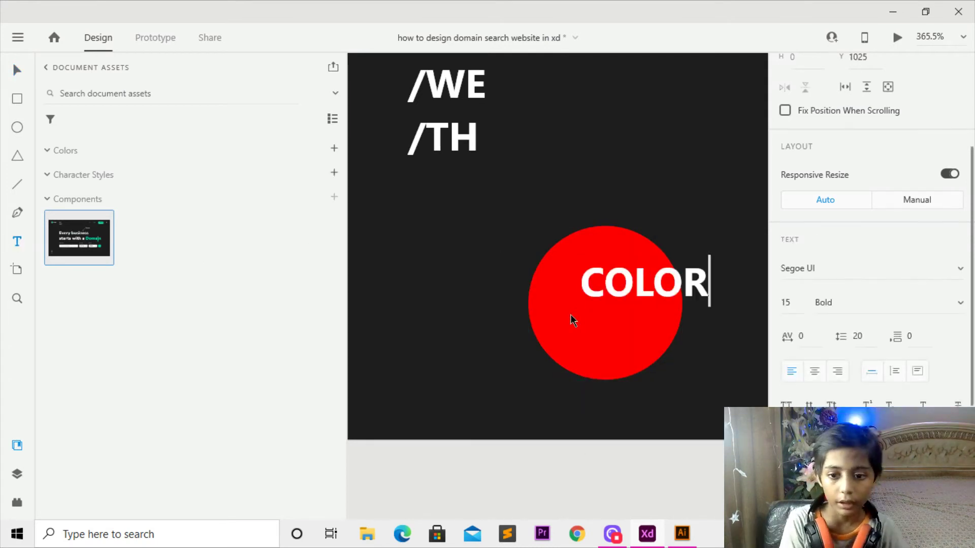
{"action": "key", "text": "Left"}
{"action": "key", "text": "Left"}
{"action": "key", "text": "Left"}
{"action": "key", "text": "Left"}
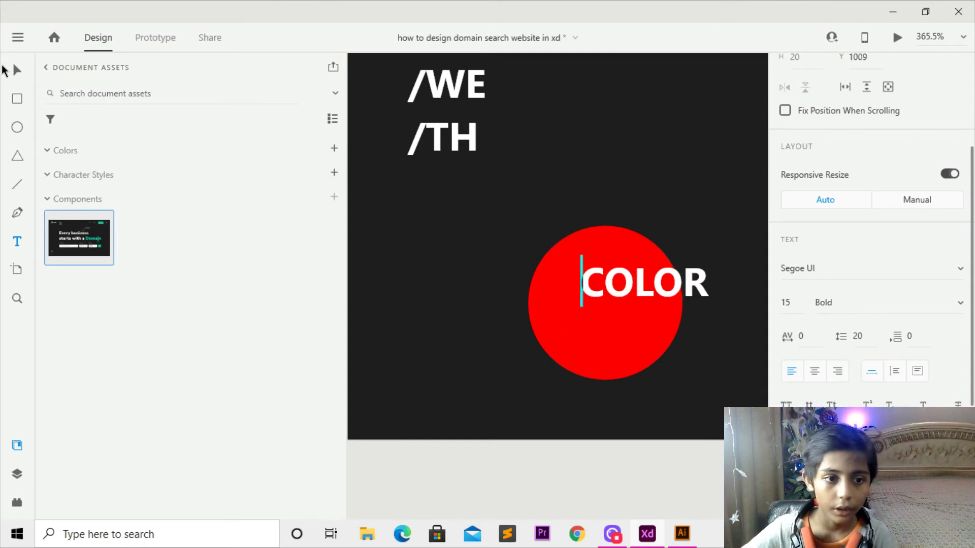
{"action": "key", "text": "Escape"}
- Nudge the COLOR text left and down until it sits centred inside the red circle
{"action": "key", "text": "Left"}
{"action": "key", "text": "Left"}
{"action": "key", "text": "Left"}
{"action": "key", "text": "Left"}
{"action": "key", "text": "Left"}
{"action": "key", "text": "Left"}
{"action": "key", "text": "Left"}
{"action": "key", "text": "Left"}
{"action": "key", "text": "Left"}
{"action": "key", "text": "Left"}
{"action": "key", "text": "Left"}
{"action": "key", "text": "Left"}
{"action": "key", "text": "Left"}
{"action": "key", "text": "Left"}
{"action": "key", "text": "Left"}
{"action": "key", "text": "Left"}
{"action": "key", "text": "Left"}
{"action": "key", "text": "Down"}
{"action": "key", "text": "Down"}
{"action": "key", "text": "Down"}
{"action": "key", "text": "Down"}
{"action": "key", "text": "Down"}
{"action": "key", "text": "Down"}
{"action": "key", "text": "Down"}
{"action": "key", "text": "Down"}
{"action": "key", "text": "Down"}
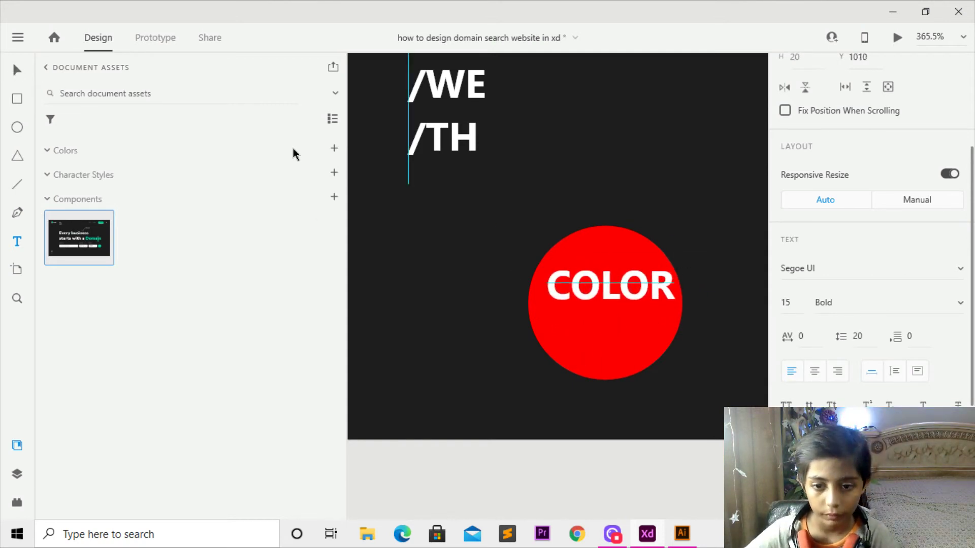
{"action": "key", "text": "Left"}
{"action": "key", "text": "Left"}
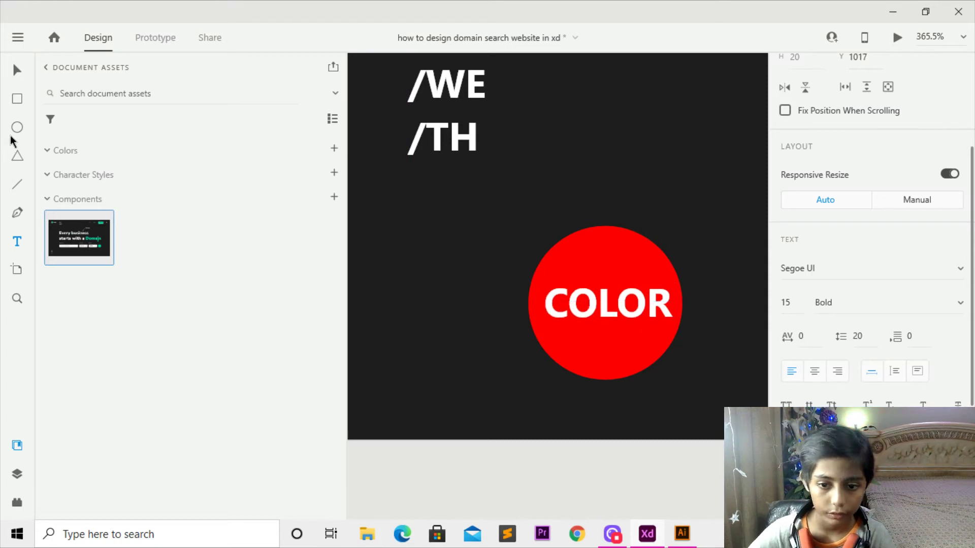
{"action": "left_click", "coordinate": [17, 70]}
- Lower the new circle's top edge to about 55 px high to expose the copied red circle behind it, and delete that copy
{"action": "left_click", "coordinate": [629, 263]}
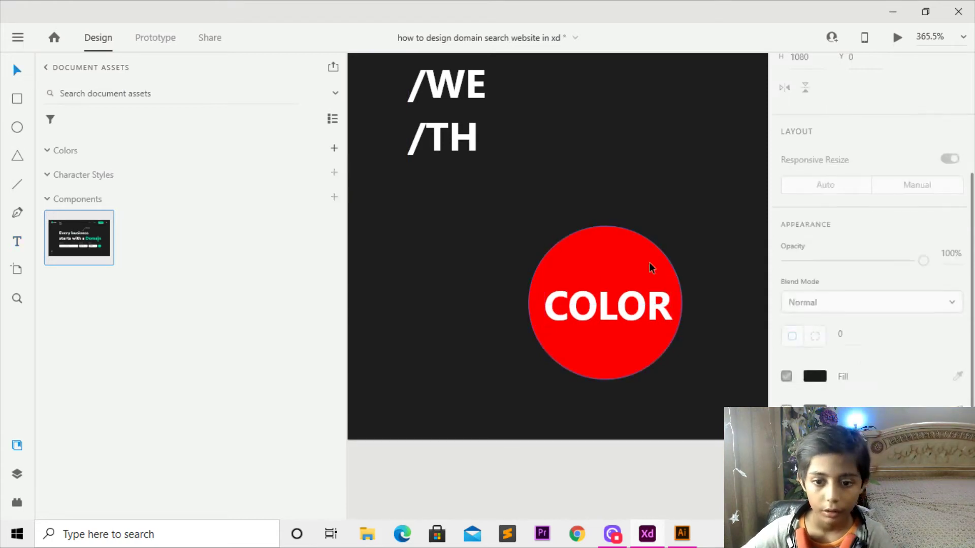
{"action": "left_click_drag", "start_coordinate": [606, 226], "coordinate": [610, 237]}
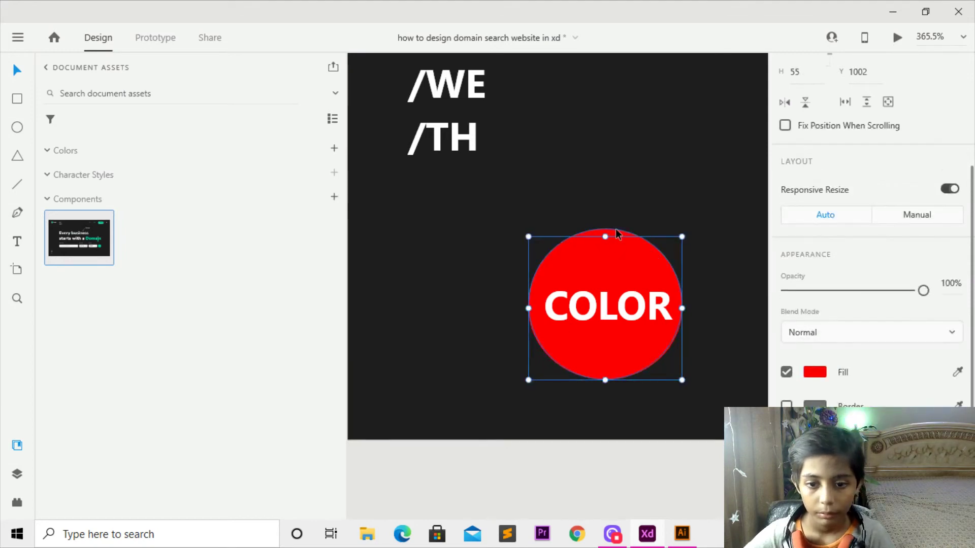
{"action": "left_click", "coordinate": [620, 232]}
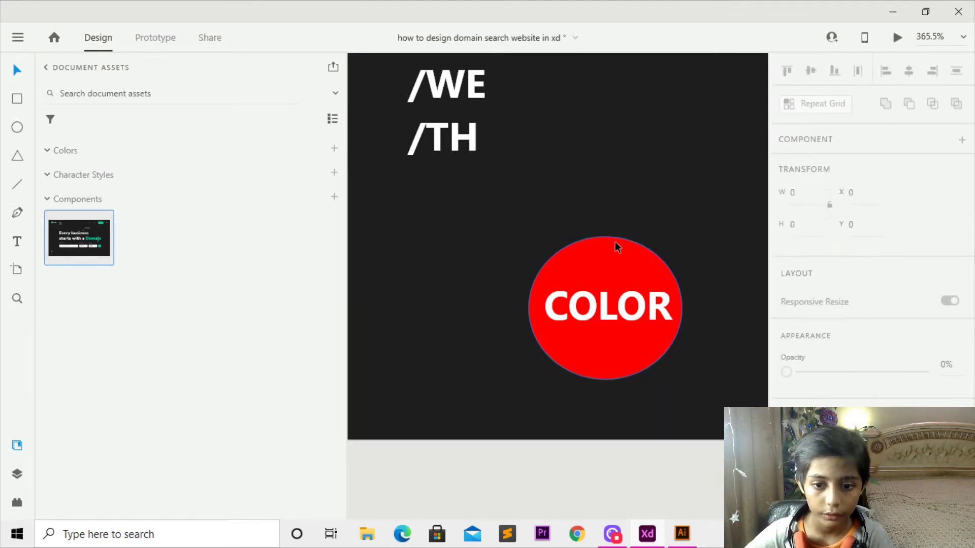
{"action": "left_click", "coordinate": [683, 251]}
- Review the complete Web 1920 – 8 page alongside the other artboards
{"action": "scroll", "coordinate": [679, 256], "scroll_direction": "down", "scroll_amount": 5}
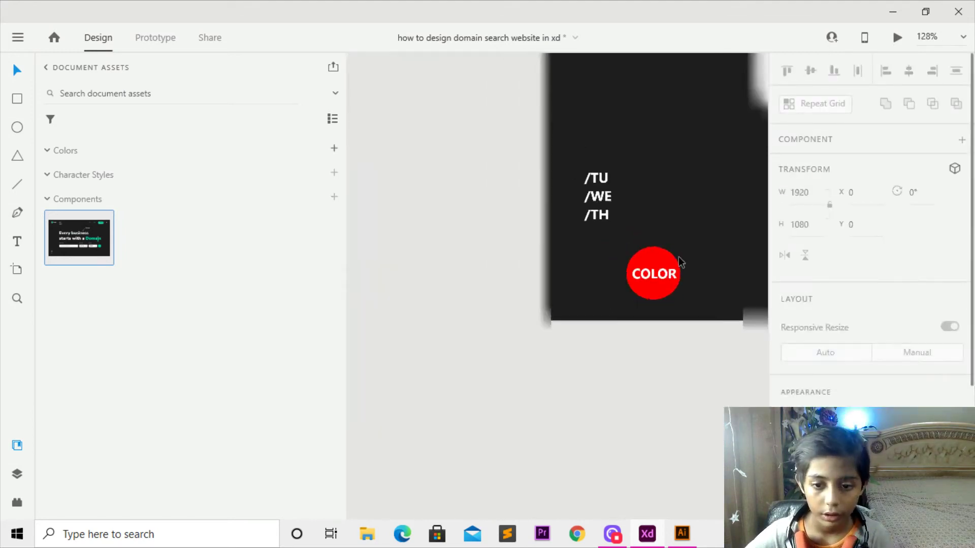
{"action": "scroll", "coordinate": [675, 261], "scroll_direction": "down", "scroll_amount": 5}
{"action": "left_click_drag", "start_coordinate": [672, 266], "coordinate": [464, 310]}
{"action": "scroll", "coordinate": [477, 271], "scroll_direction": "down", "scroll_amount": 7}
{"action": "left_click_drag", "start_coordinate": [495, 270], "coordinate": [487, 300]}
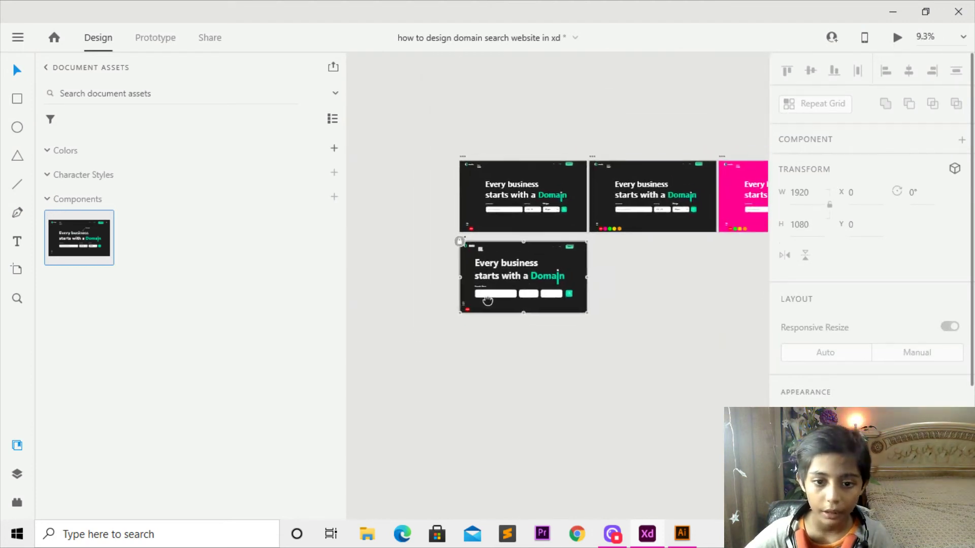
- Delete the original domain search artboard directly above Web 1920 – 8
{"action": "scroll", "coordinate": [492, 158], "scroll_direction": "up", "scroll_amount": 2}
{"action": "left_click", "coordinate": [392, 124]}
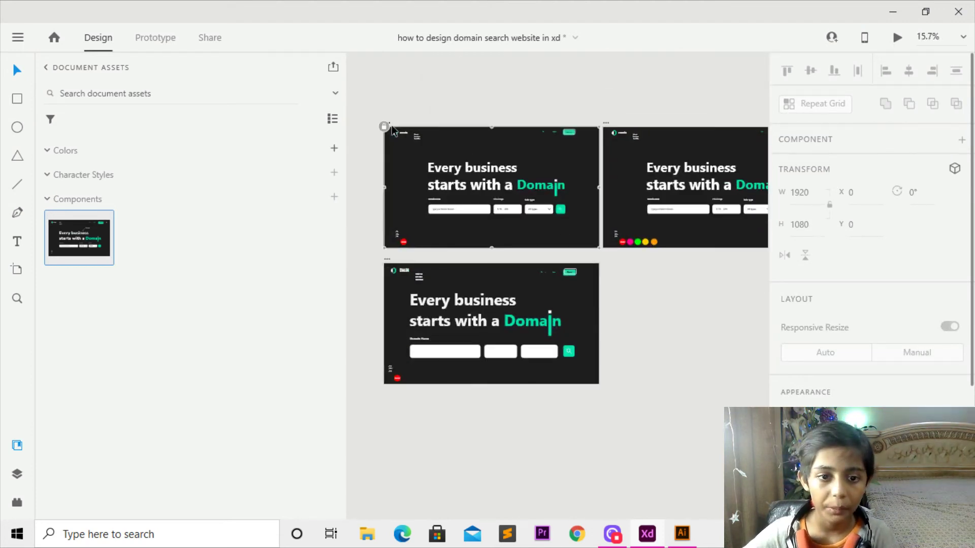
{"action": "left_click", "coordinate": [388, 125]}
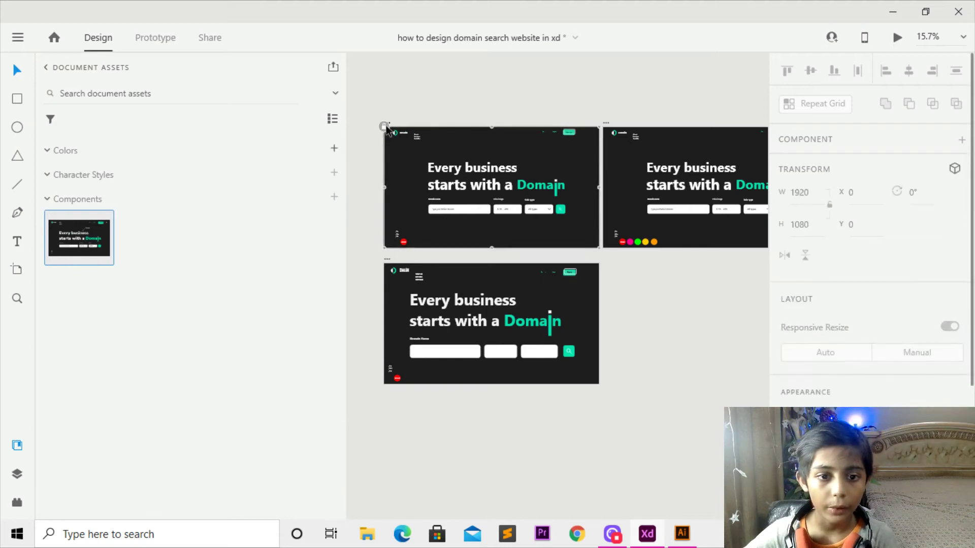
{"action": "key", "text": "Delete"}
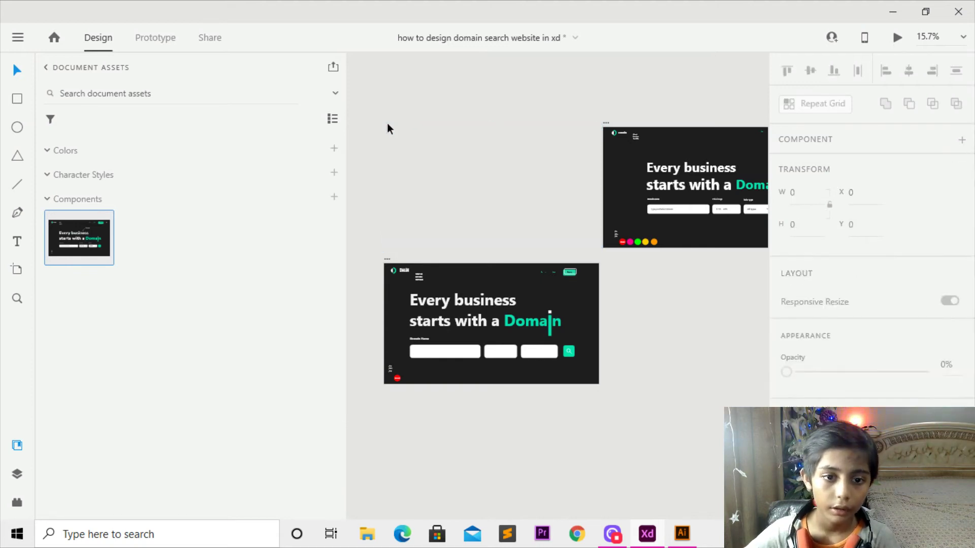
{"action": "left_click_drag", "start_coordinate": [395, 127], "coordinate": [429, 146]}
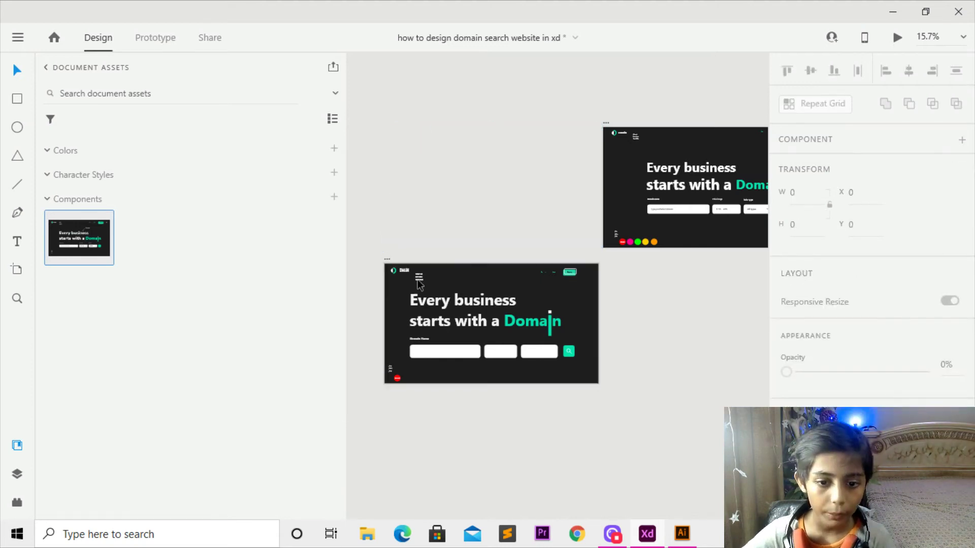
- Preview the reference page with the colour circles and the recreated Web 1920 – 8 page to compare them
{"action": "scroll", "coordinate": [427, 284], "scroll_direction": "up", "scroll_amount": 3}
{"action": "scroll", "coordinate": [565, 317], "scroll_direction": "up", "scroll_amount": 2}
{"action": "scroll", "coordinate": [611, 348], "scroll_direction": "down", "scroll_amount": 3}
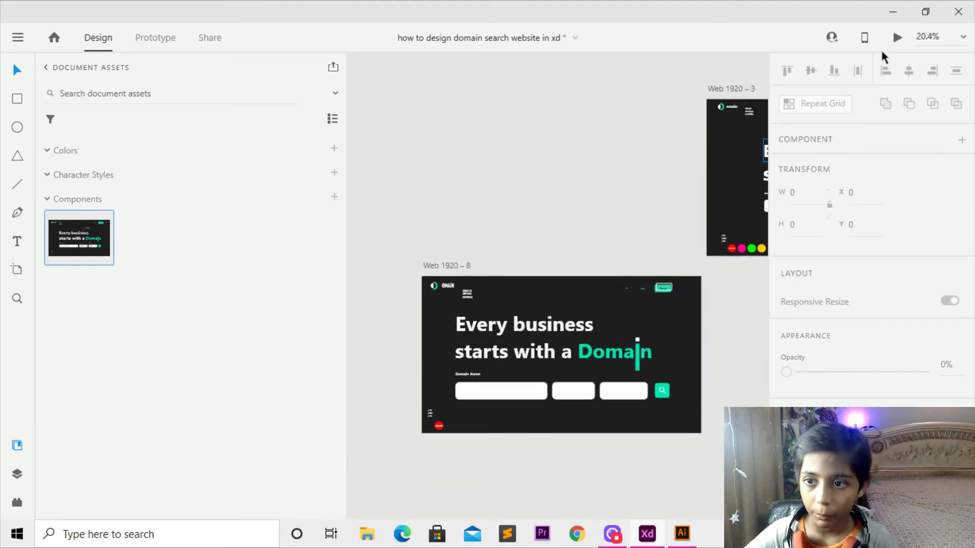
{"action": "key", "text": "ctrl+Return"}
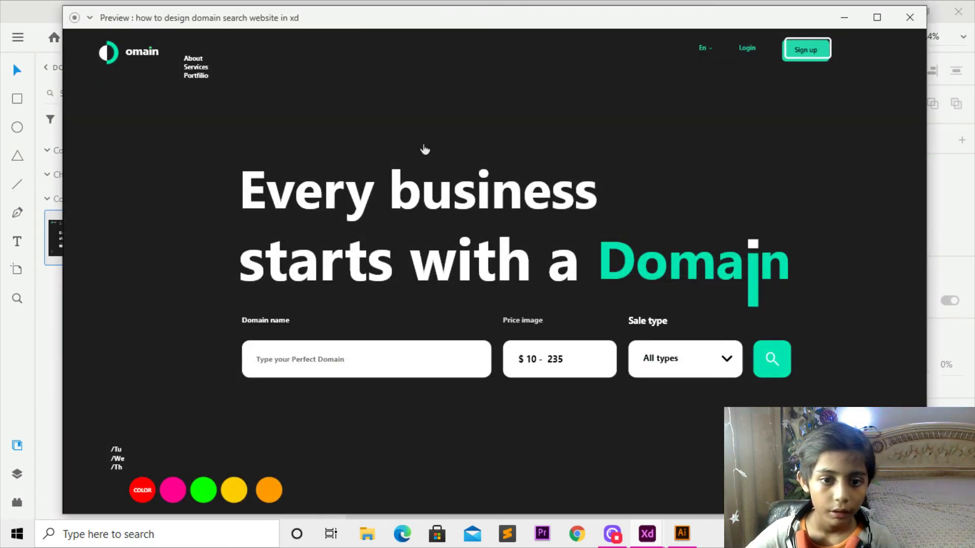
{"action": "left_click", "coordinate": [910, 17]}
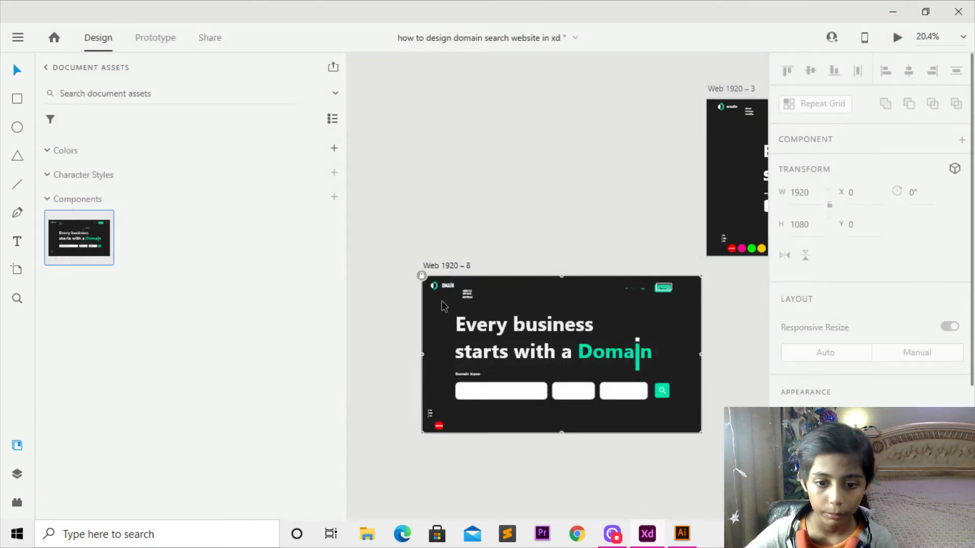
{"action": "left_click", "coordinate": [896, 38]}
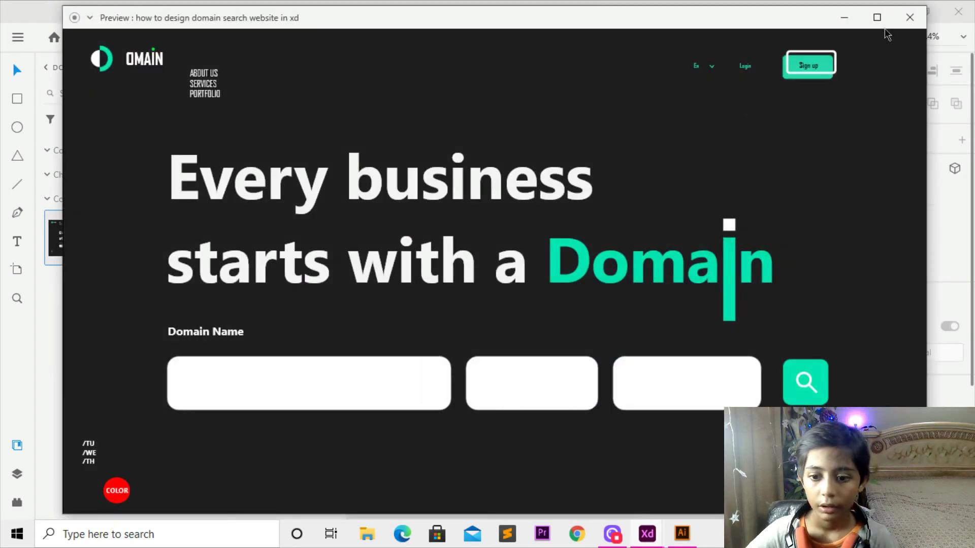
{"action": "left_click", "coordinate": [904, 24]}
- Copy the domain placeholder, Price image label, $ 10 - 235, Sale type and All types texts from Web 1920 – 3
{"action": "scroll", "coordinate": [471, 223], "scroll_direction": "up", "scroll_amount": 4}
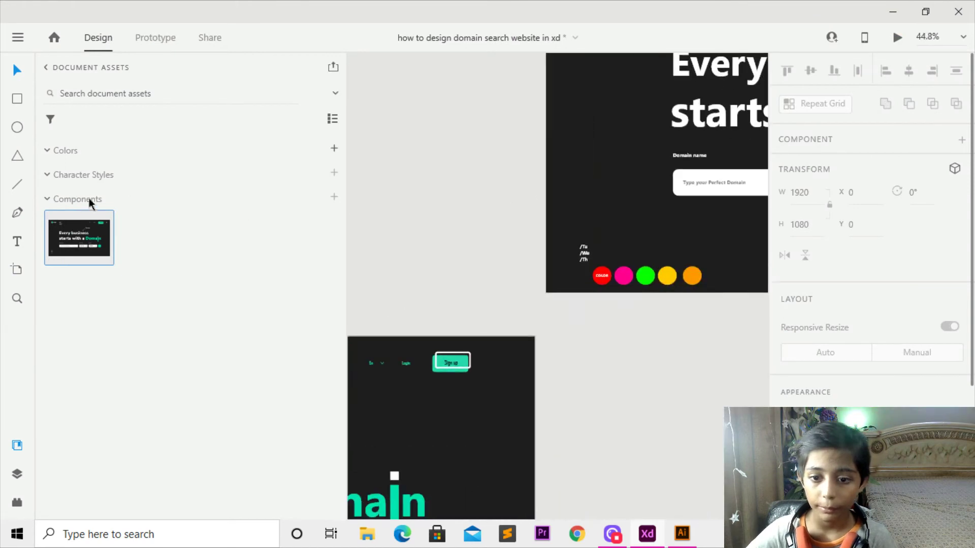
{"action": "scroll", "coordinate": [668, 219], "scroll_direction": "up", "scroll_amount": 3}
{"action": "scroll", "coordinate": [593, 224], "scroll_direction": "down", "scroll_amount": 3}
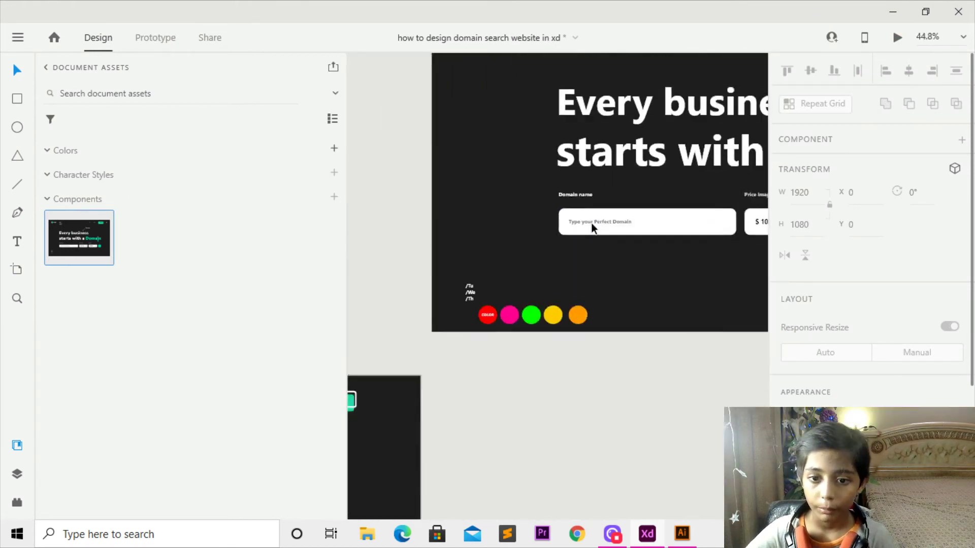
{"action": "left_click", "coordinate": [591, 223]}
{"action": "scroll", "coordinate": [648, 218], "scroll_direction": "right", "scroll_amount": 5}
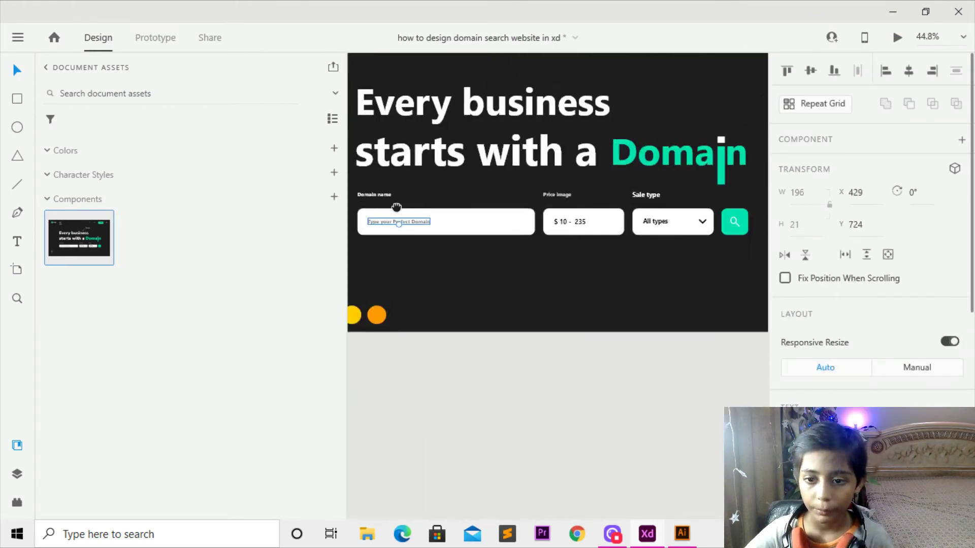
{"action": "left_click", "coordinate": [539, 221], "text": "shift"}
{"action": "left_click", "coordinate": [533, 196], "text": "shift"}
{"action": "left_click", "coordinate": [624, 196], "text": "shift"}
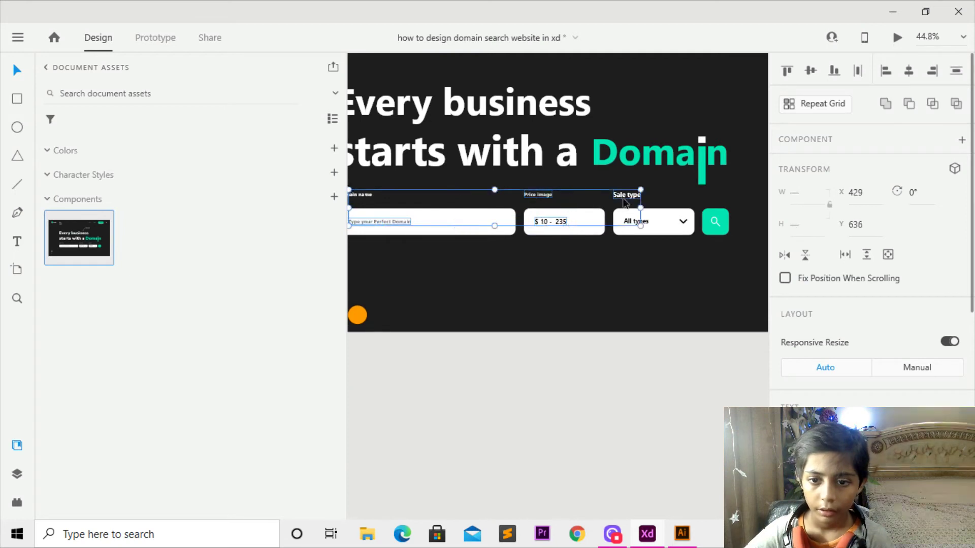
{"action": "left_click", "coordinate": [647, 224], "text": "shift"}
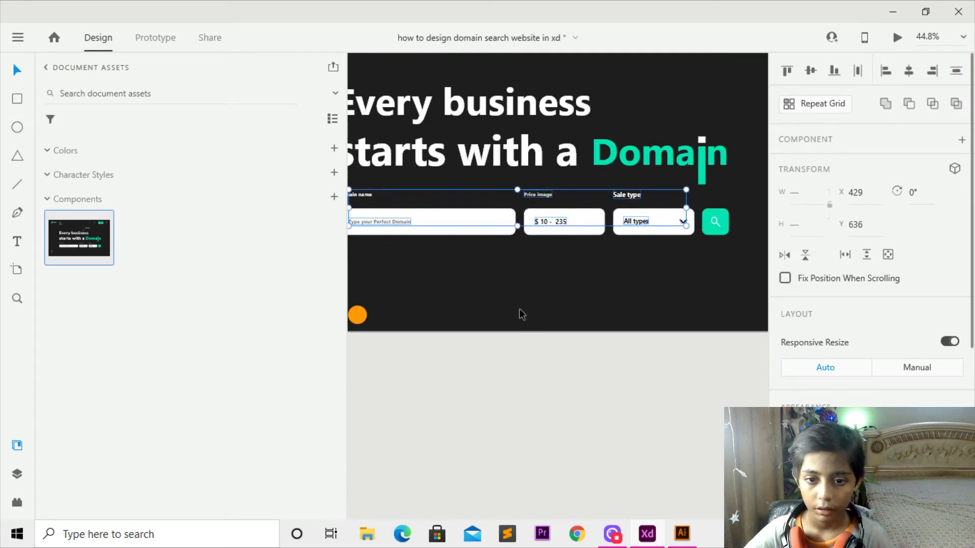
- Paste the copied texts onto Web 1920 – 8 and move them over the search fields, with the placeholder inside the Domain Name field
{"action": "scroll", "coordinate": [521, 315], "scroll_direction": "left", "scroll_amount": 5}
{"action": "scroll", "coordinate": [478, 377], "scroll_direction": "down", "scroll_amount": 2}
{"action": "left_click_drag", "start_coordinate": [501, 428], "coordinate": [883, 269]}
{"action": "scroll", "coordinate": [450, 411], "scroll_direction": "up", "scroll_amount": 4}
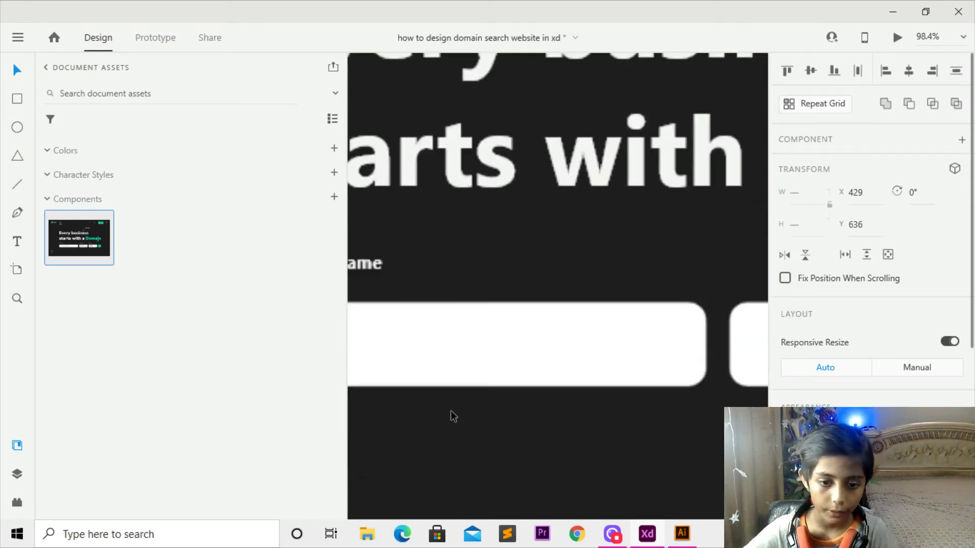
{"action": "key", "text": "ctrl+v"}
{"action": "left_click_drag", "start_coordinate": [625, 317], "coordinate": [771, 343]}
{"action": "left_click_drag", "start_coordinate": [355, 371], "coordinate": [656, 331]}
{"action": "left_click_drag", "start_coordinate": [712, 305], "coordinate": [601, 305]}
{"action": "left_click_drag", "start_coordinate": [580, 304], "coordinate": [571, 305]}
{"action": "left_click", "coordinate": [576, 250]}
- Add the text Type your Perfect Domain inside the Domain Name field, just below the pasted placeholder
{"action": "scroll", "coordinate": [580, 281], "scroll_direction": "up", "scroll_amount": 4}
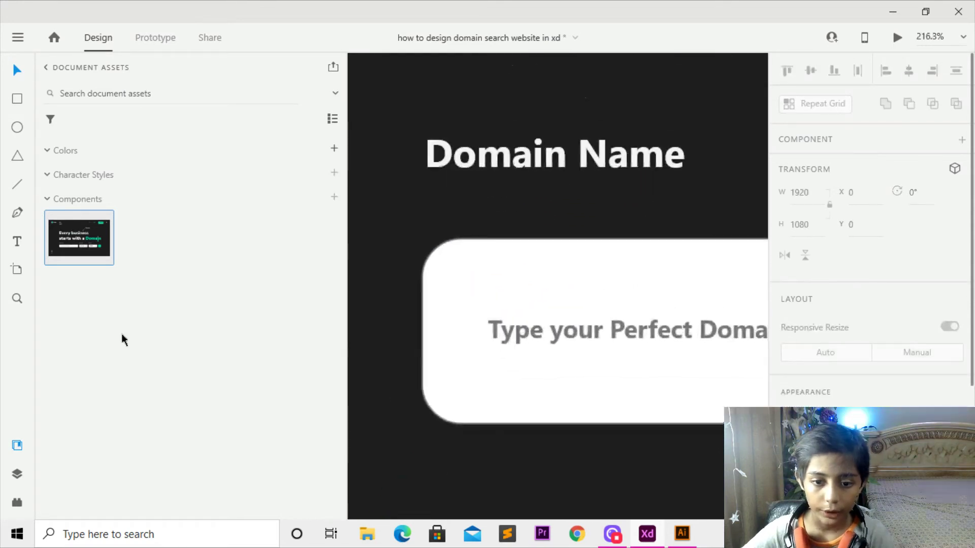
{"action": "left_click", "coordinate": [16, 241]}
{"action": "left_click", "coordinate": [493, 364]}
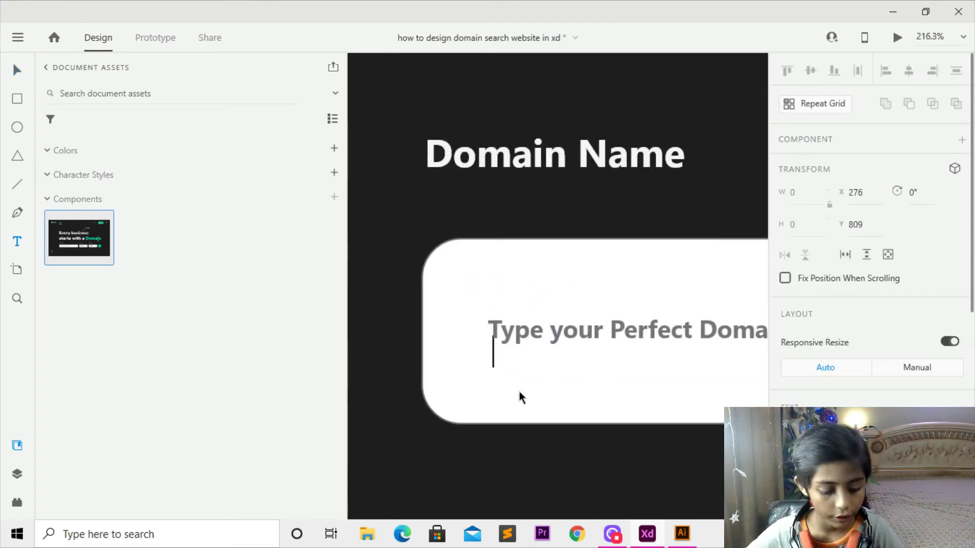
{"action": "type", "text": "TYPE"}
{"action": "key", "text": "BackSpace"}
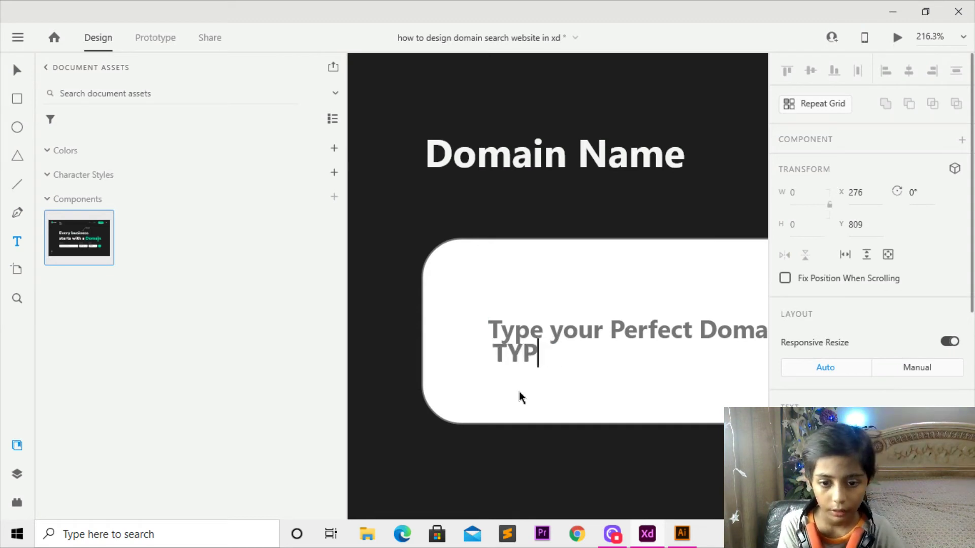
{"action": "key", "text": "BackSpace"}
{"action": "key", "text": "BackSpace"}
{"action": "type", "text": "ype "}
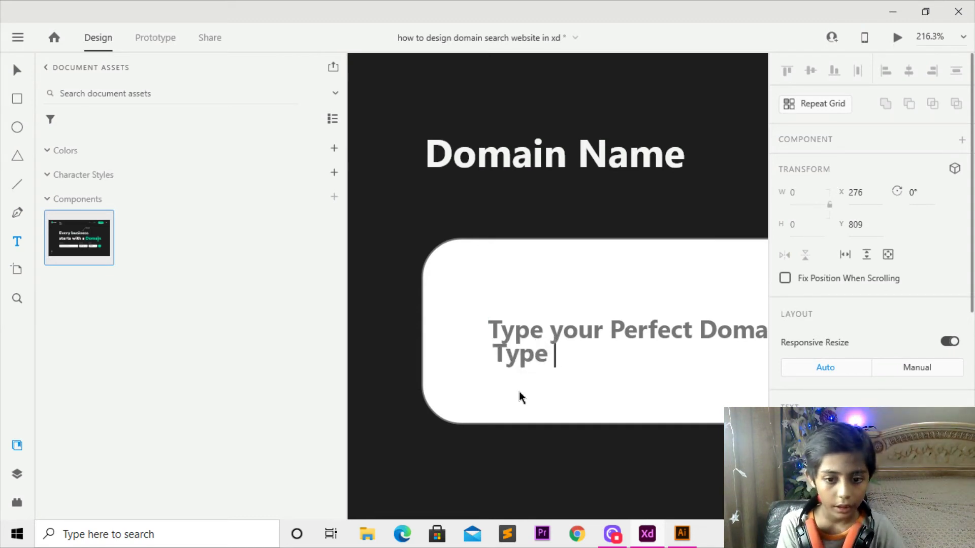
{"action": "type", "text": "your pe"}
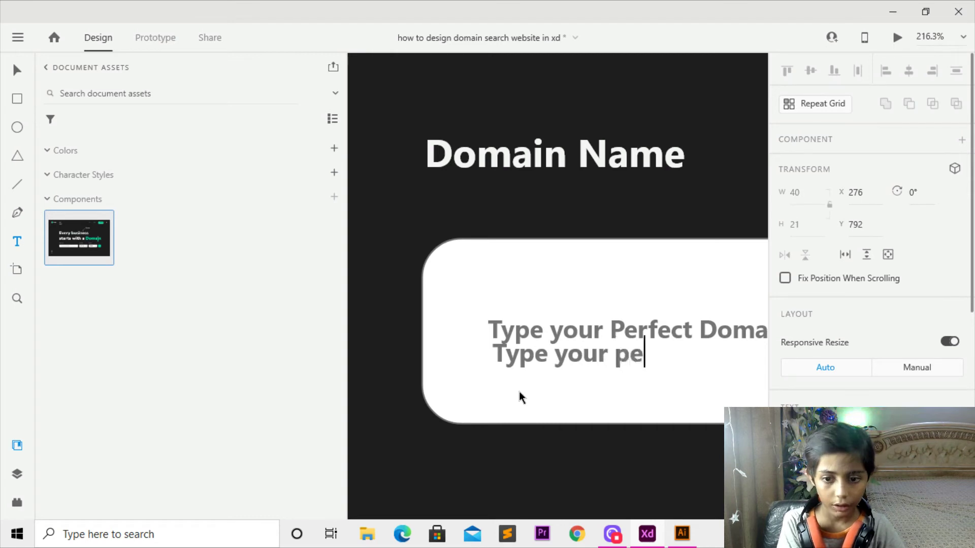
{"action": "key", "text": "BackSpace"}
{"action": "type", "text": "Per"}
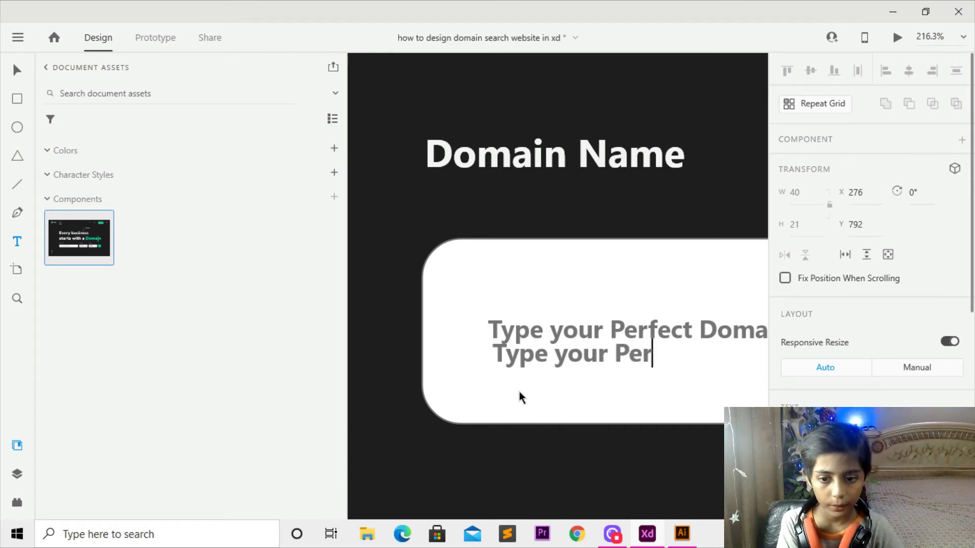
{"action": "type", "text": "fect D"}
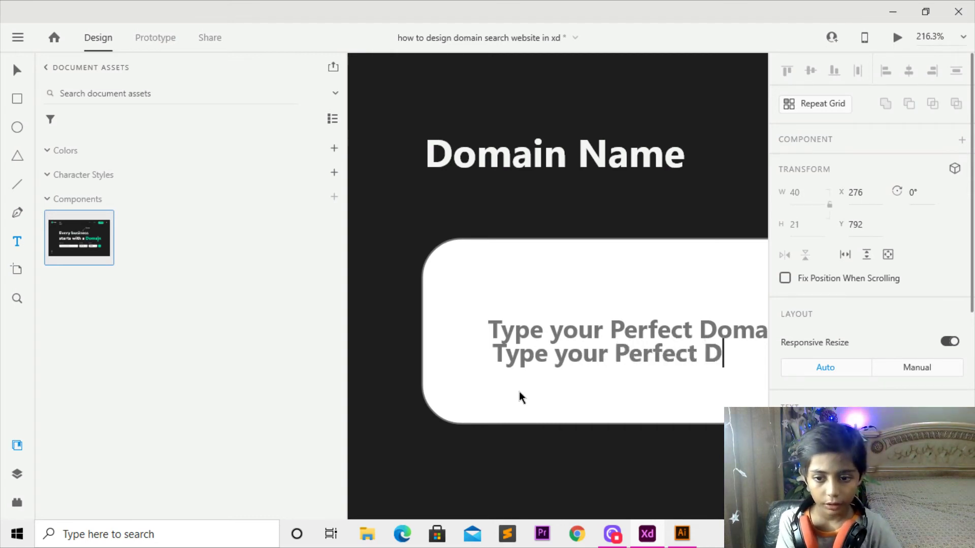
{"action": "type", "text": "oma"}
{"action": "left_click", "coordinate": [568, 353]}
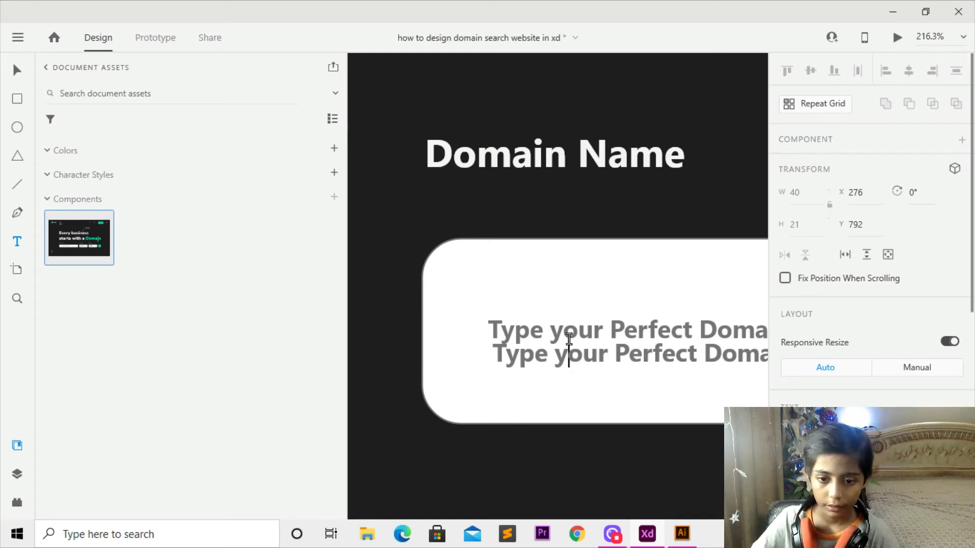
{"action": "key", "text": "Escape"}
- Delete the pasted placeholder and move the newly written one up into its place in the Domain Name field
{"action": "left_click_drag", "start_coordinate": [576, 404], "coordinate": [406, 428]}
{"action": "key", "text": "v"}
{"action": "left_click", "coordinate": [599, 353]}
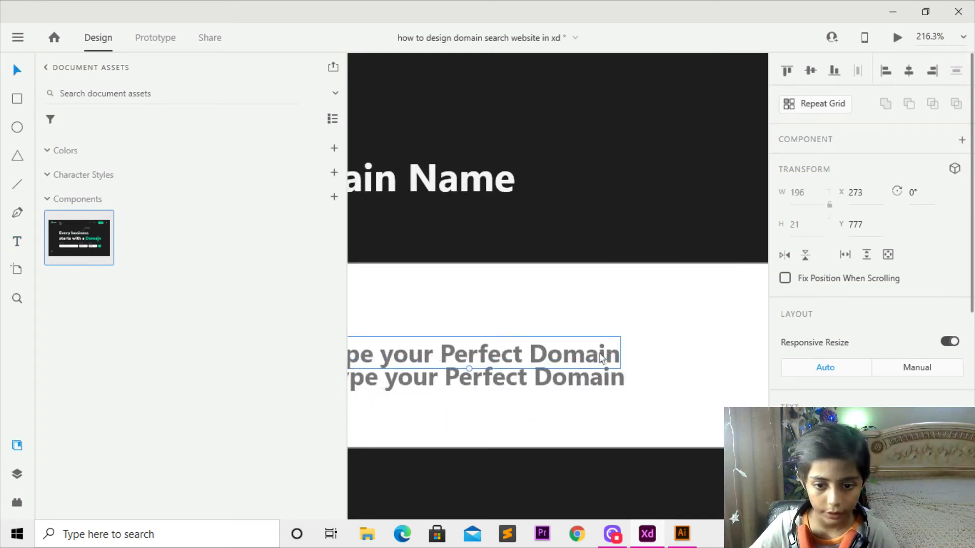
{"action": "key", "text": "Delete"}
{"action": "left_click_drag", "start_coordinate": [482, 411], "coordinate": [658, 412]}
{"action": "mouse_move", "coordinate": [637, 383]}
{"action": "left_mouse_down"}
{"action": "mouse_move", "coordinate": [631, 364]}
{"action": "mouse_move", "coordinate": [640, 368]}
{"action": "left_mouse_up"}
- Raise the bottom edge of the Domain Name field slightly to make it shorter, and select its placeholder text
{"action": "scroll", "coordinate": [870, 340], "scroll_direction": "down", "scroll_amount": 5}
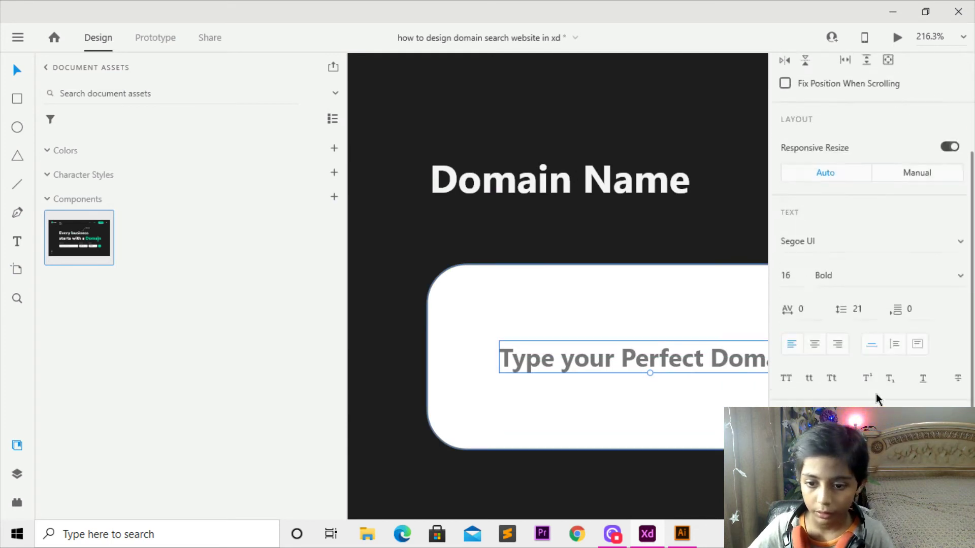
{"action": "scroll", "coordinate": [706, 381], "scroll_direction": "down", "scroll_amount": 6}
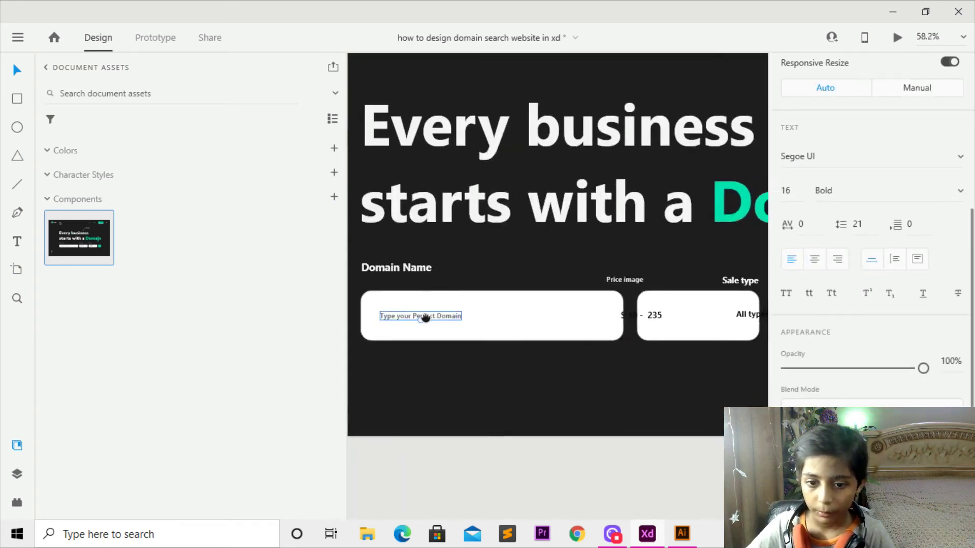
{"action": "left_click", "coordinate": [571, 333]}
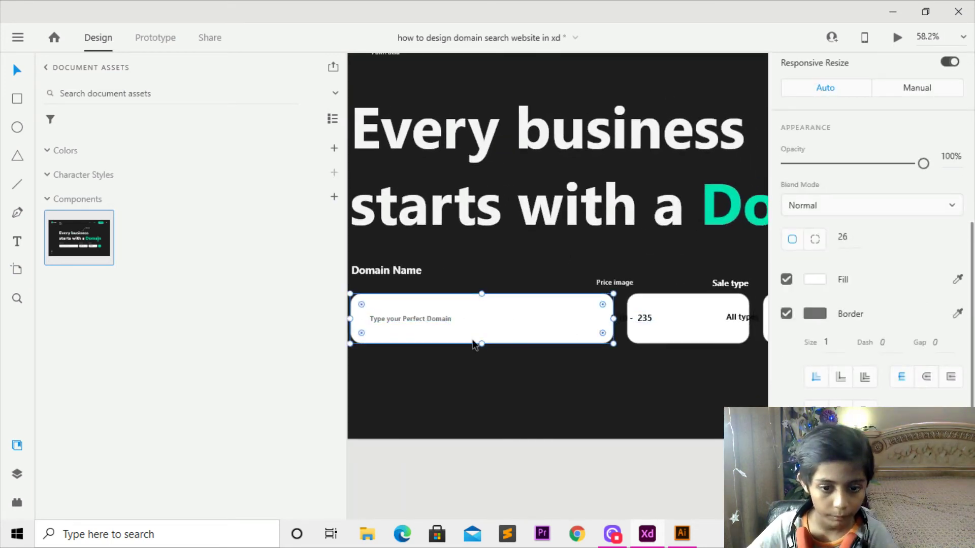
{"action": "left_click_drag", "start_coordinate": [481, 342], "coordinate": [488, 338]}
{"action": "left_click", "coordinate": [435, 318]}
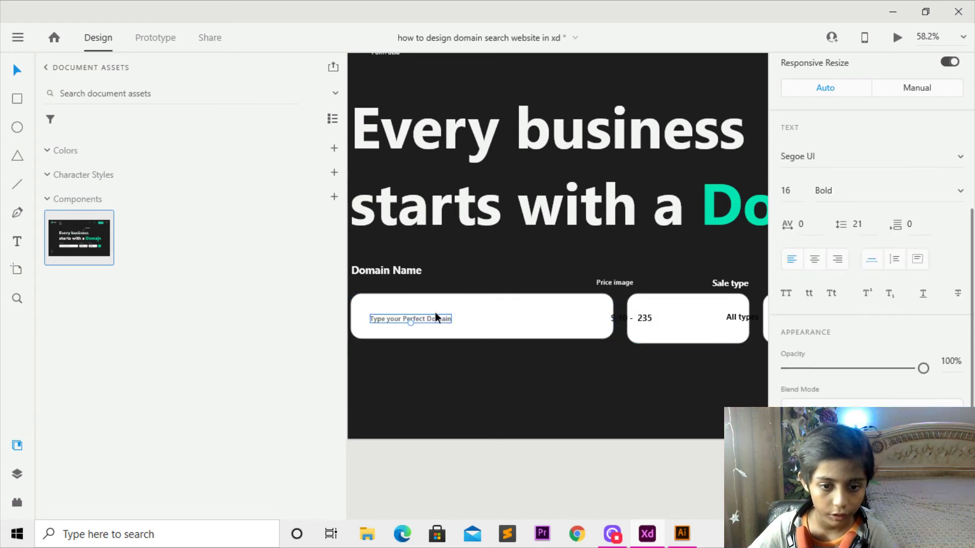